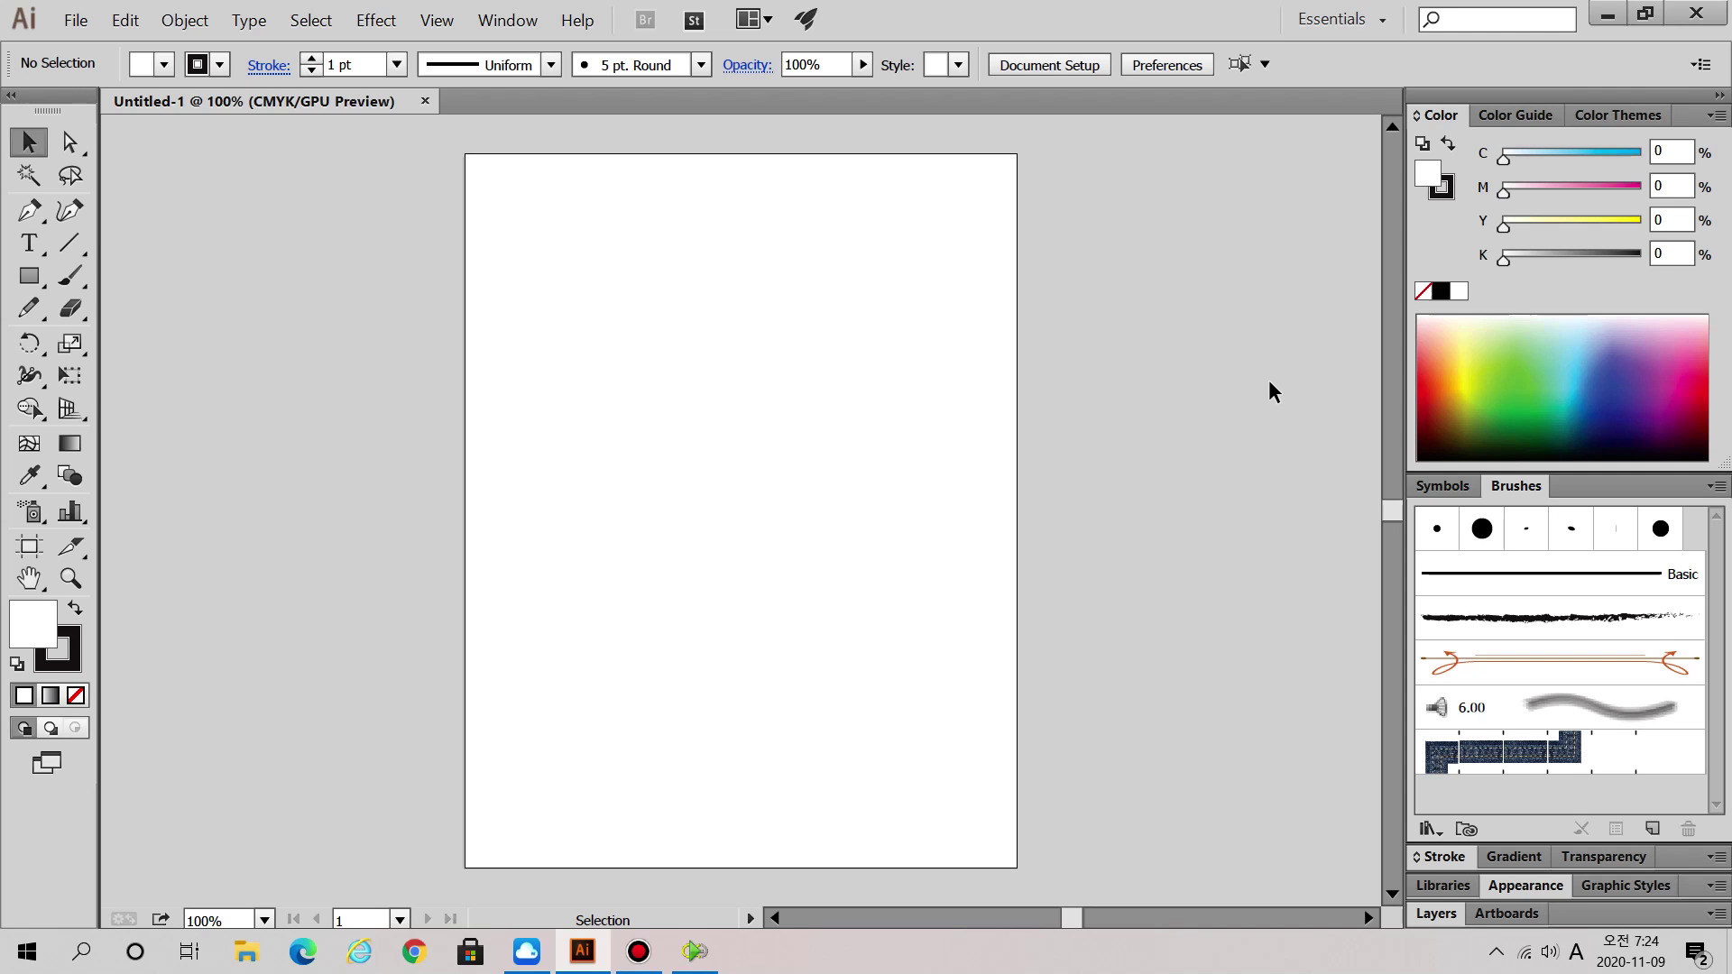
left_click(381, 25)
mouse_move(408, 155)
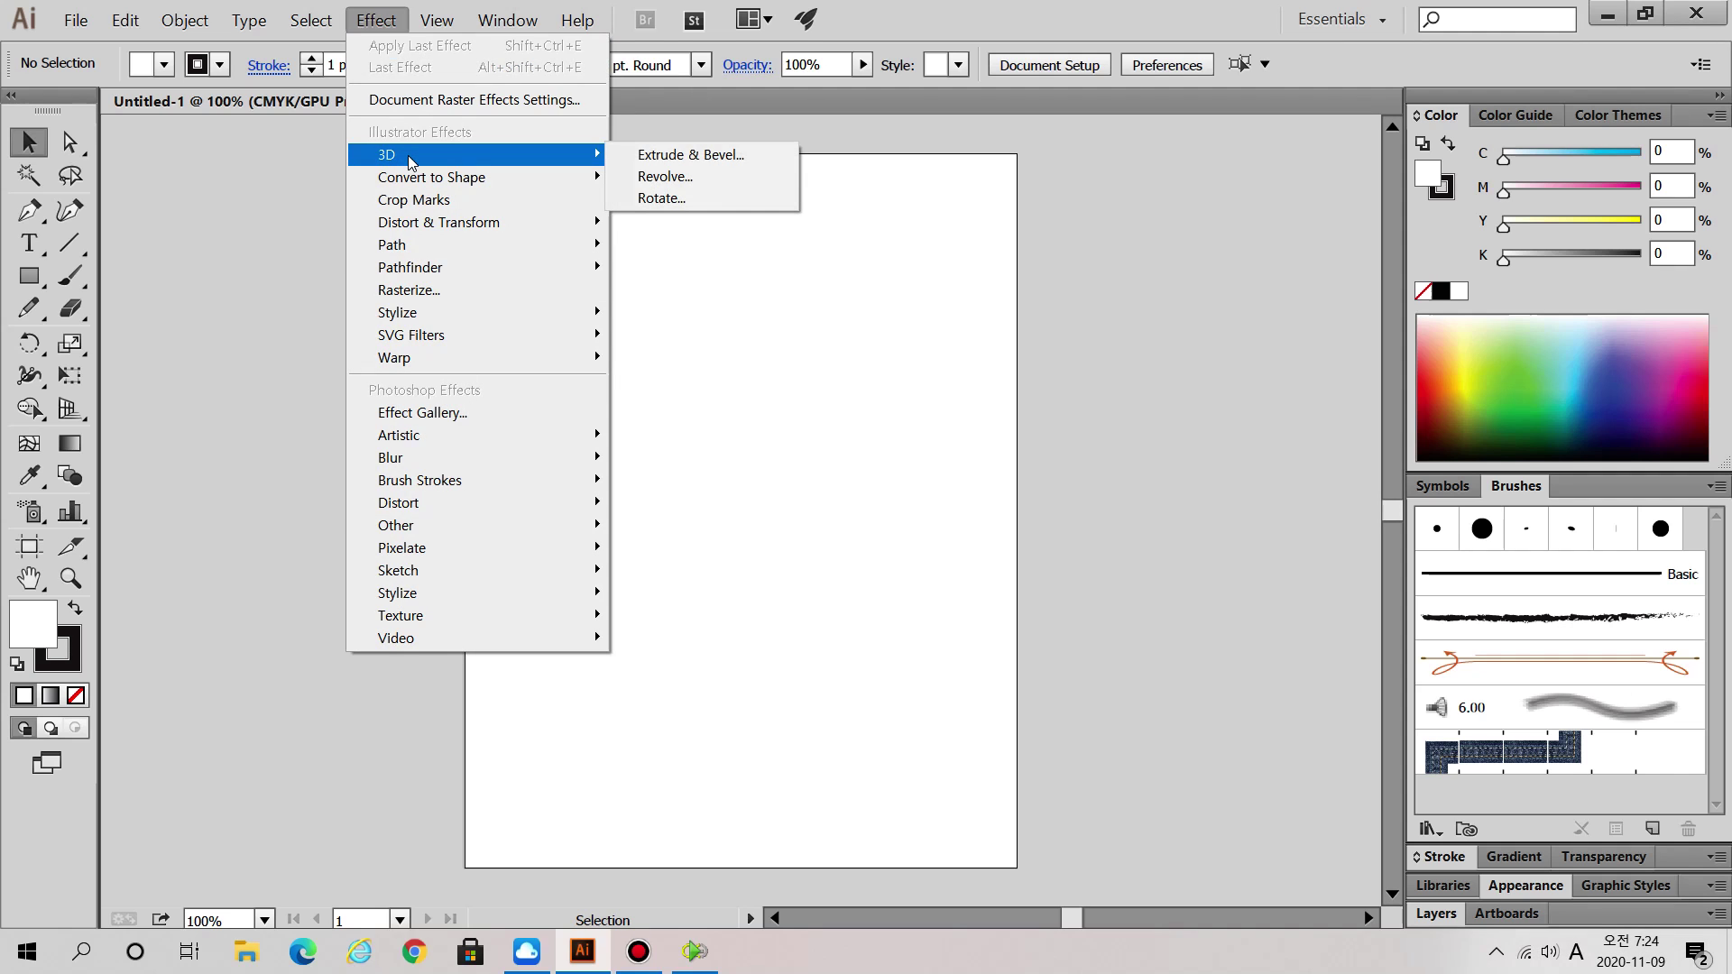
left_click(664, 160)
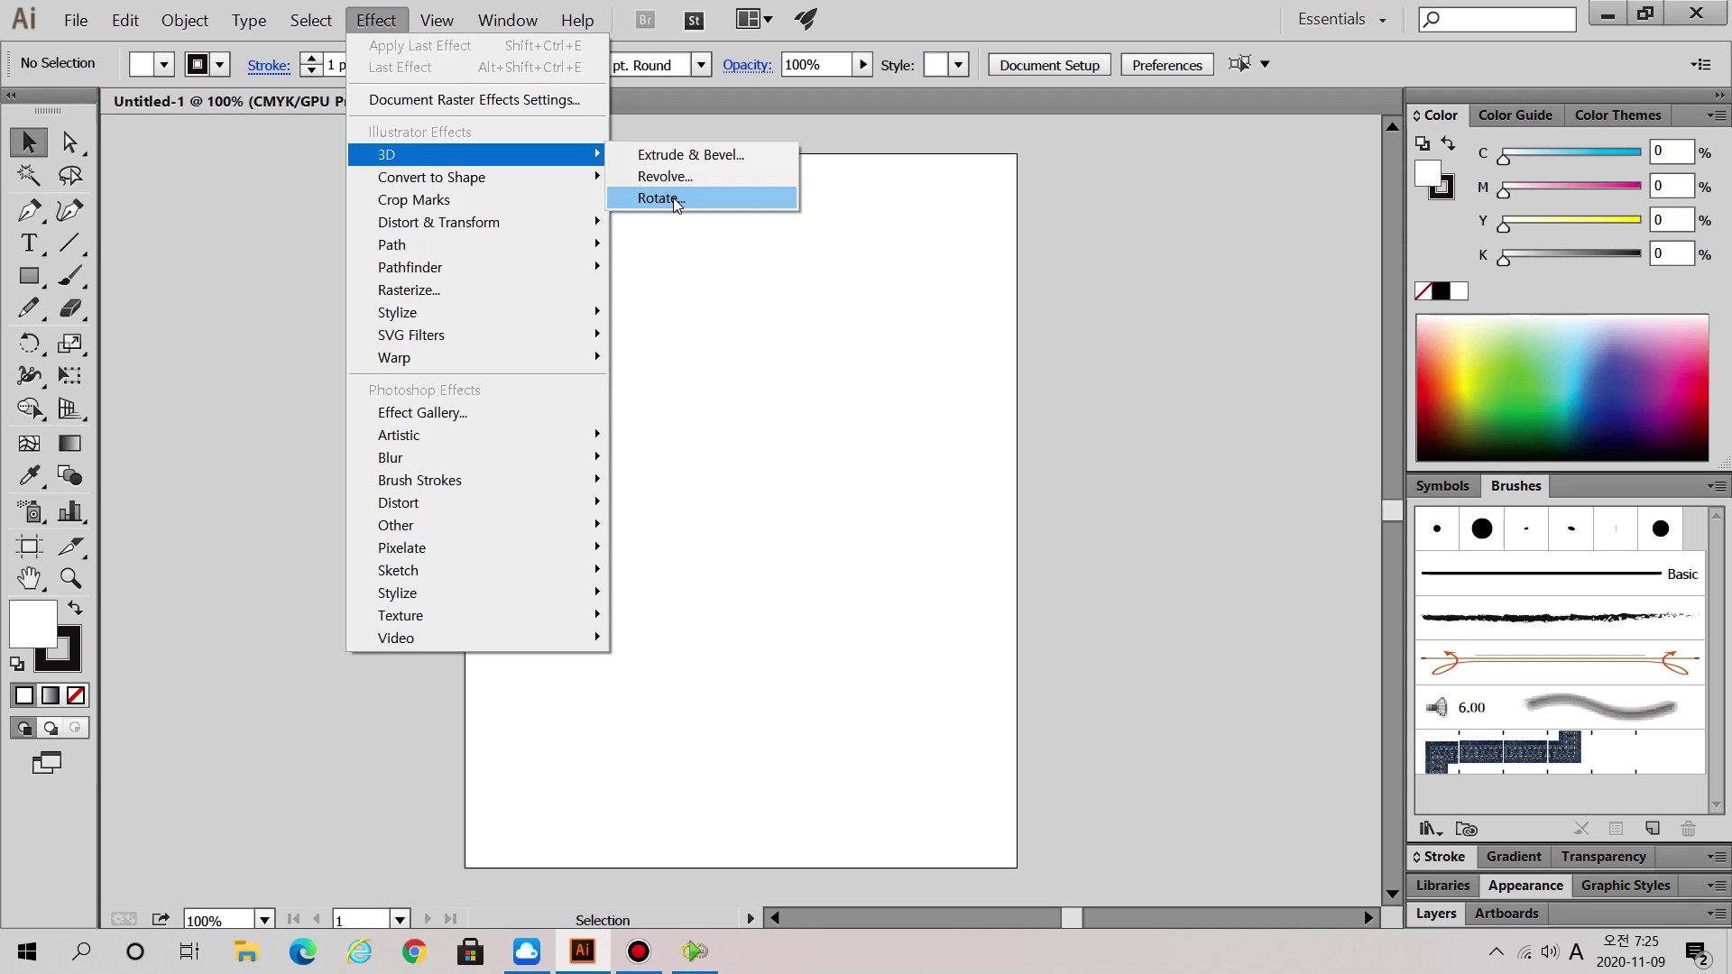
left_click(714, 157)
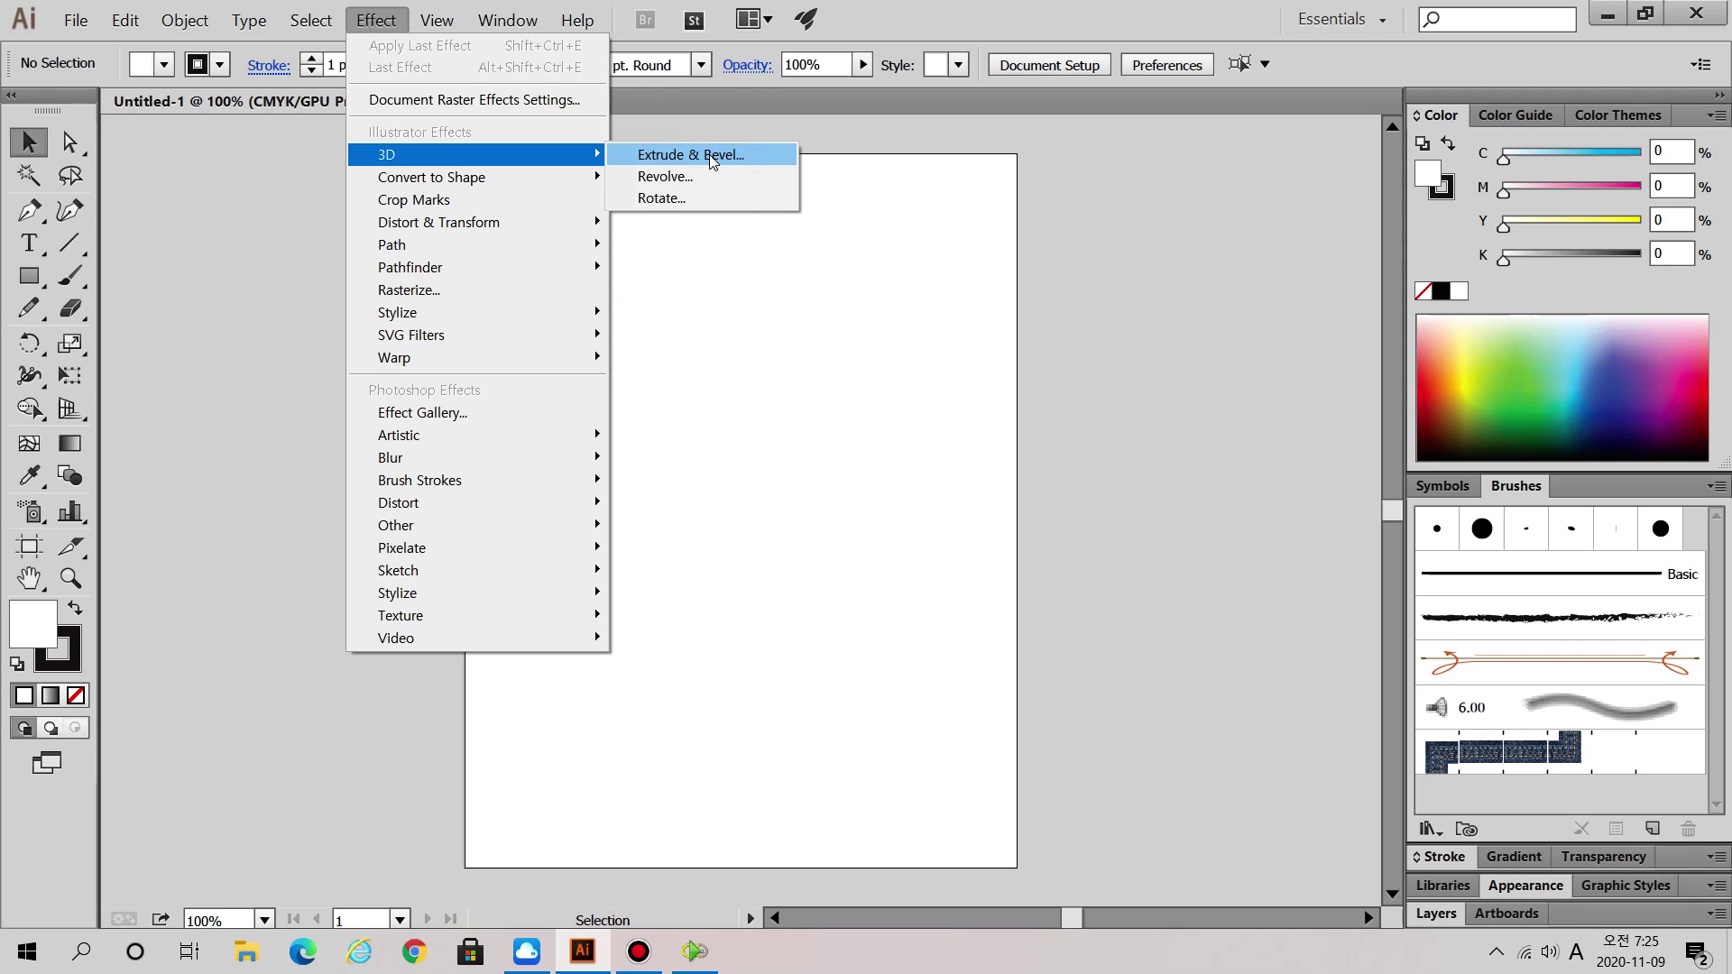
left_click(710, 155)
left_click(896, 19)
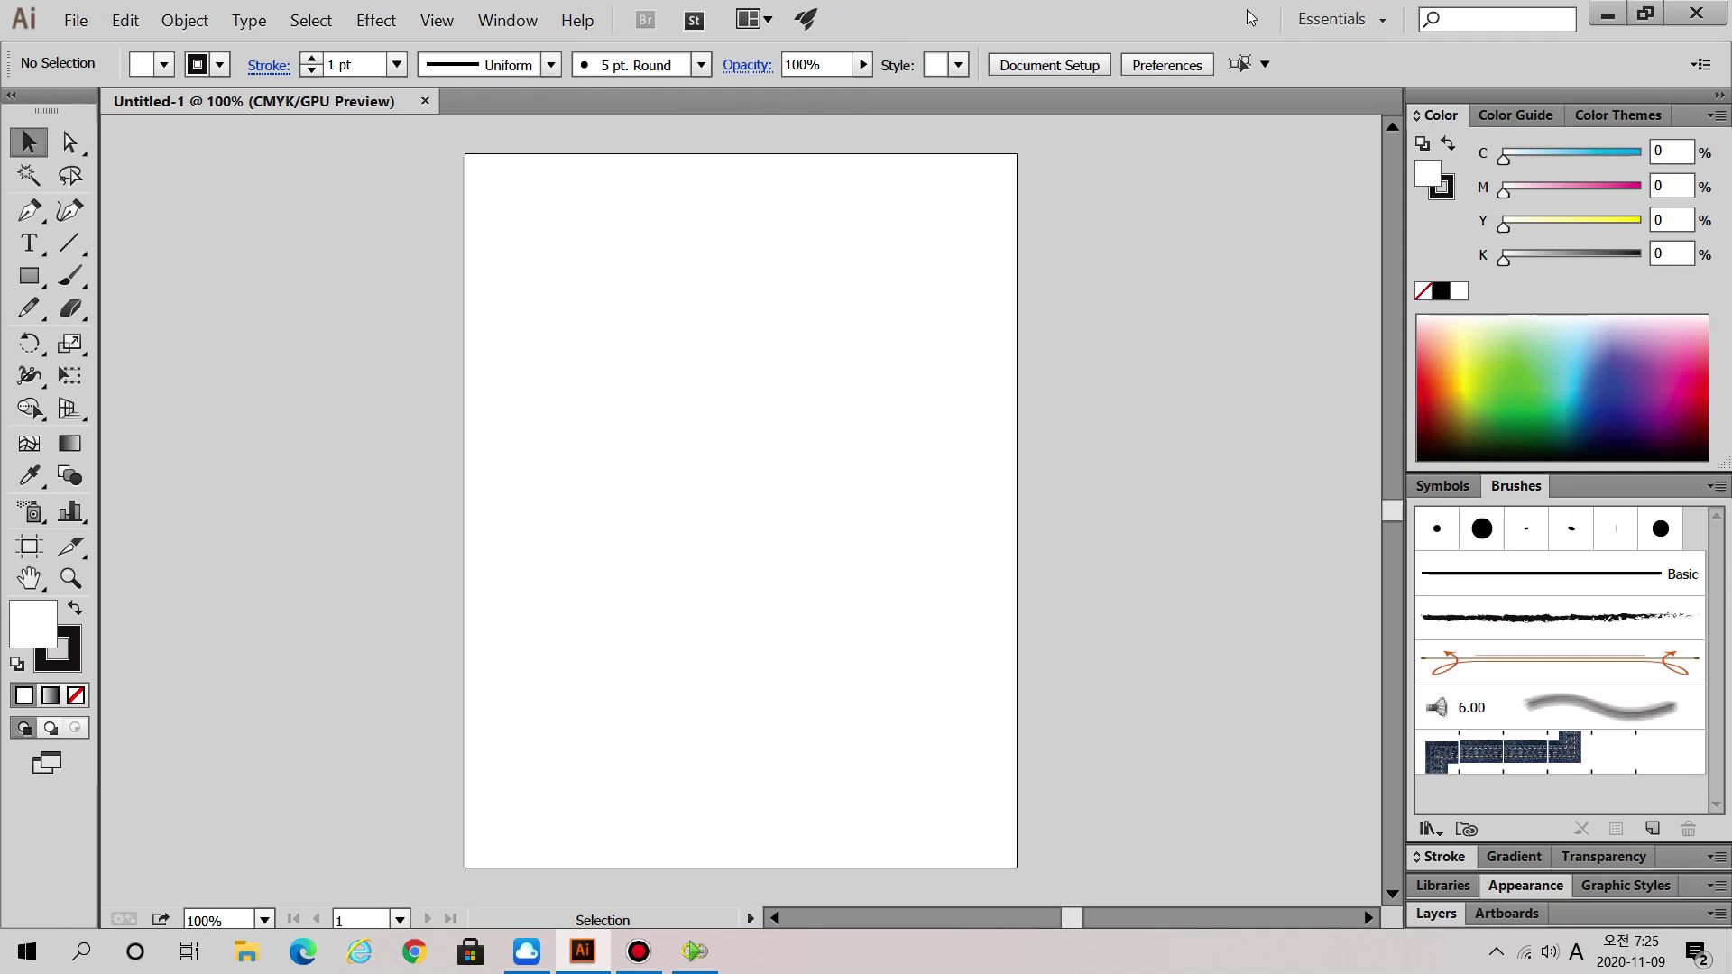
- Show the Appearance panel and detach it as a floating panel beside the artboard
left_click(1535, 886)
left_click_drag(1536, 766, 1128, 184)
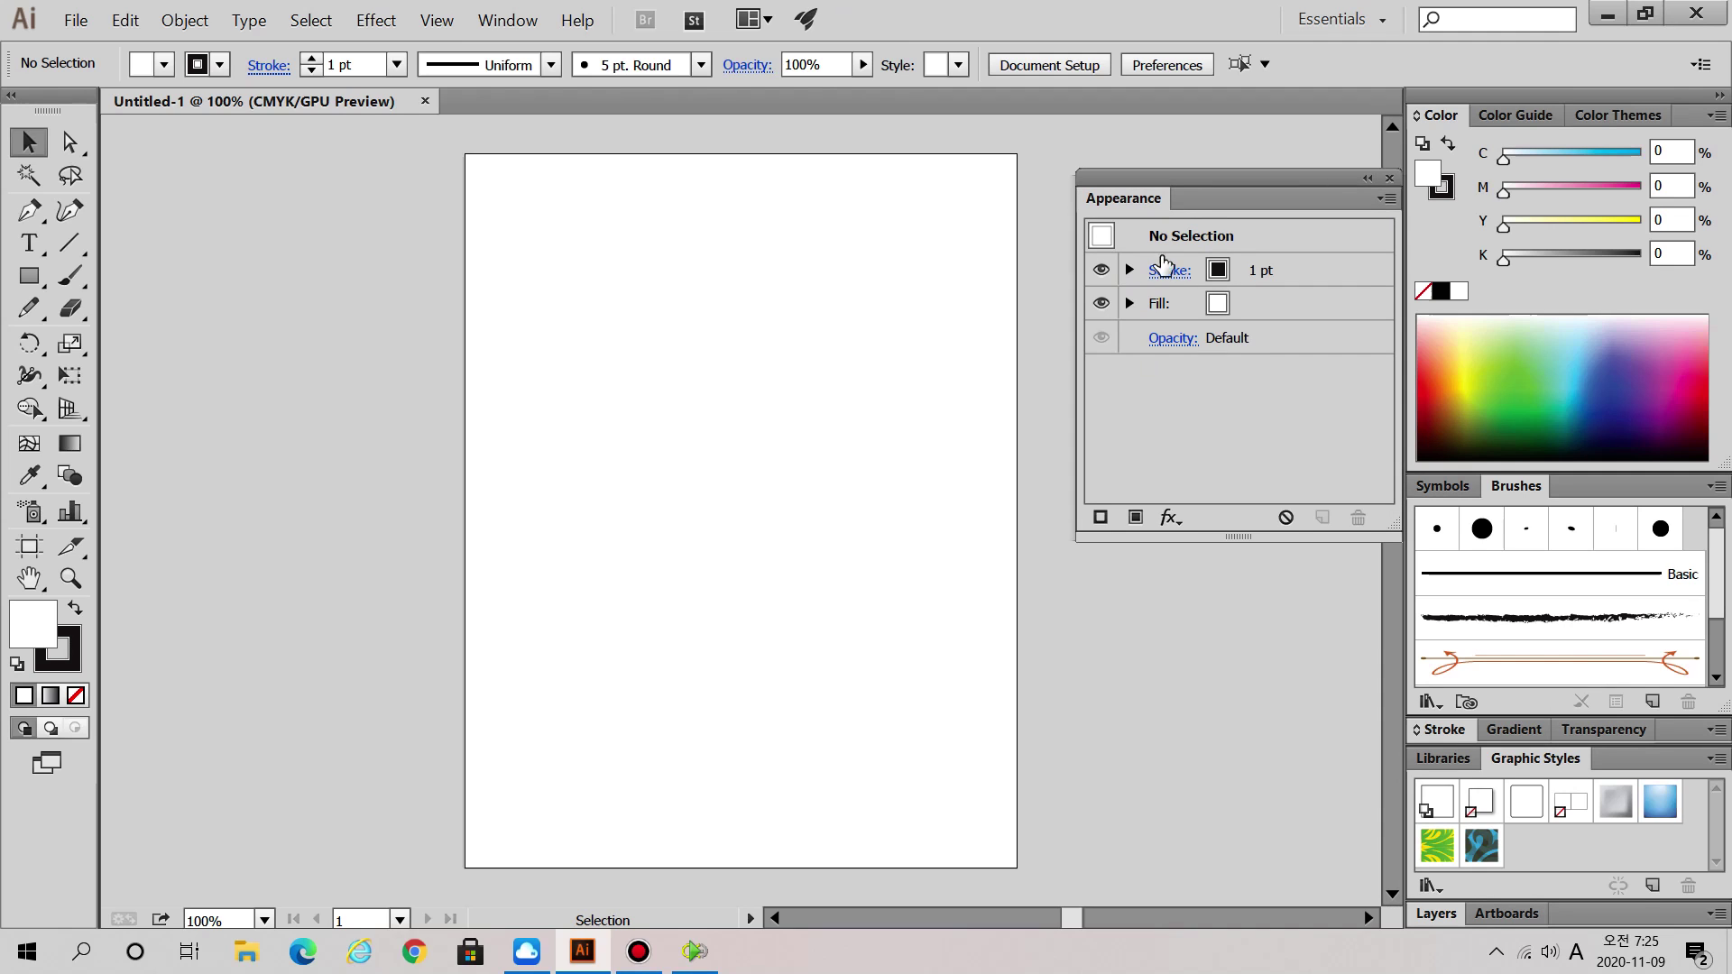
left_click(1128, 200)
left_click(1514, 730)
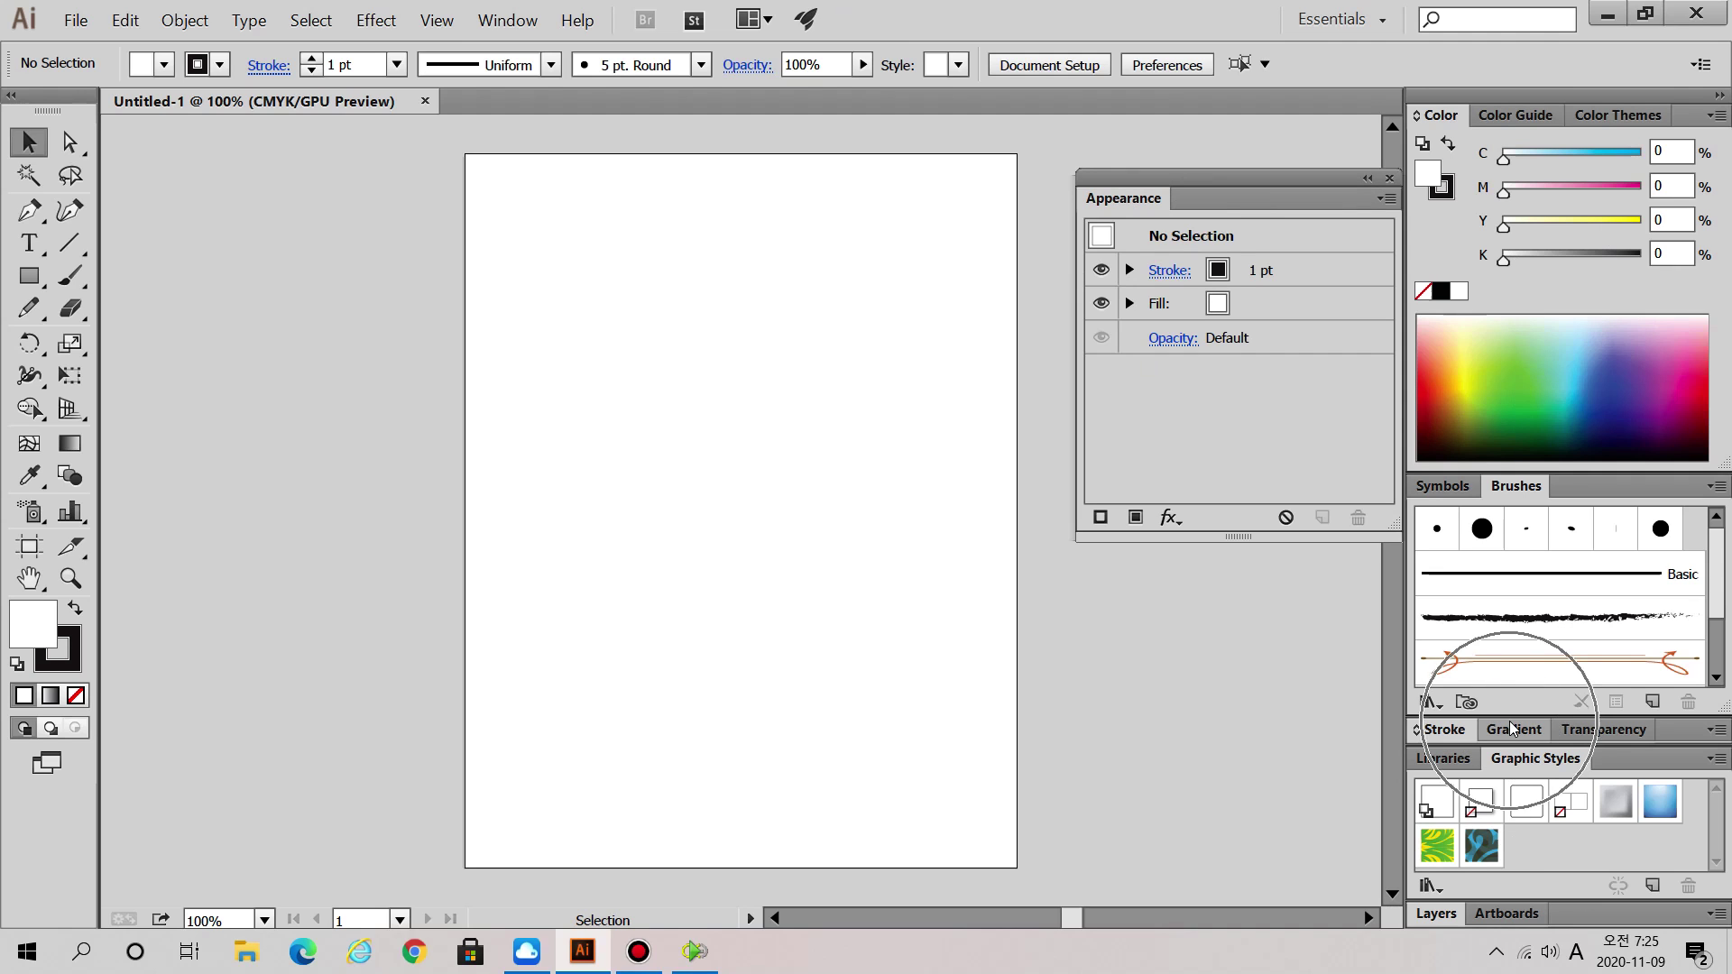
left_click(533, 33)
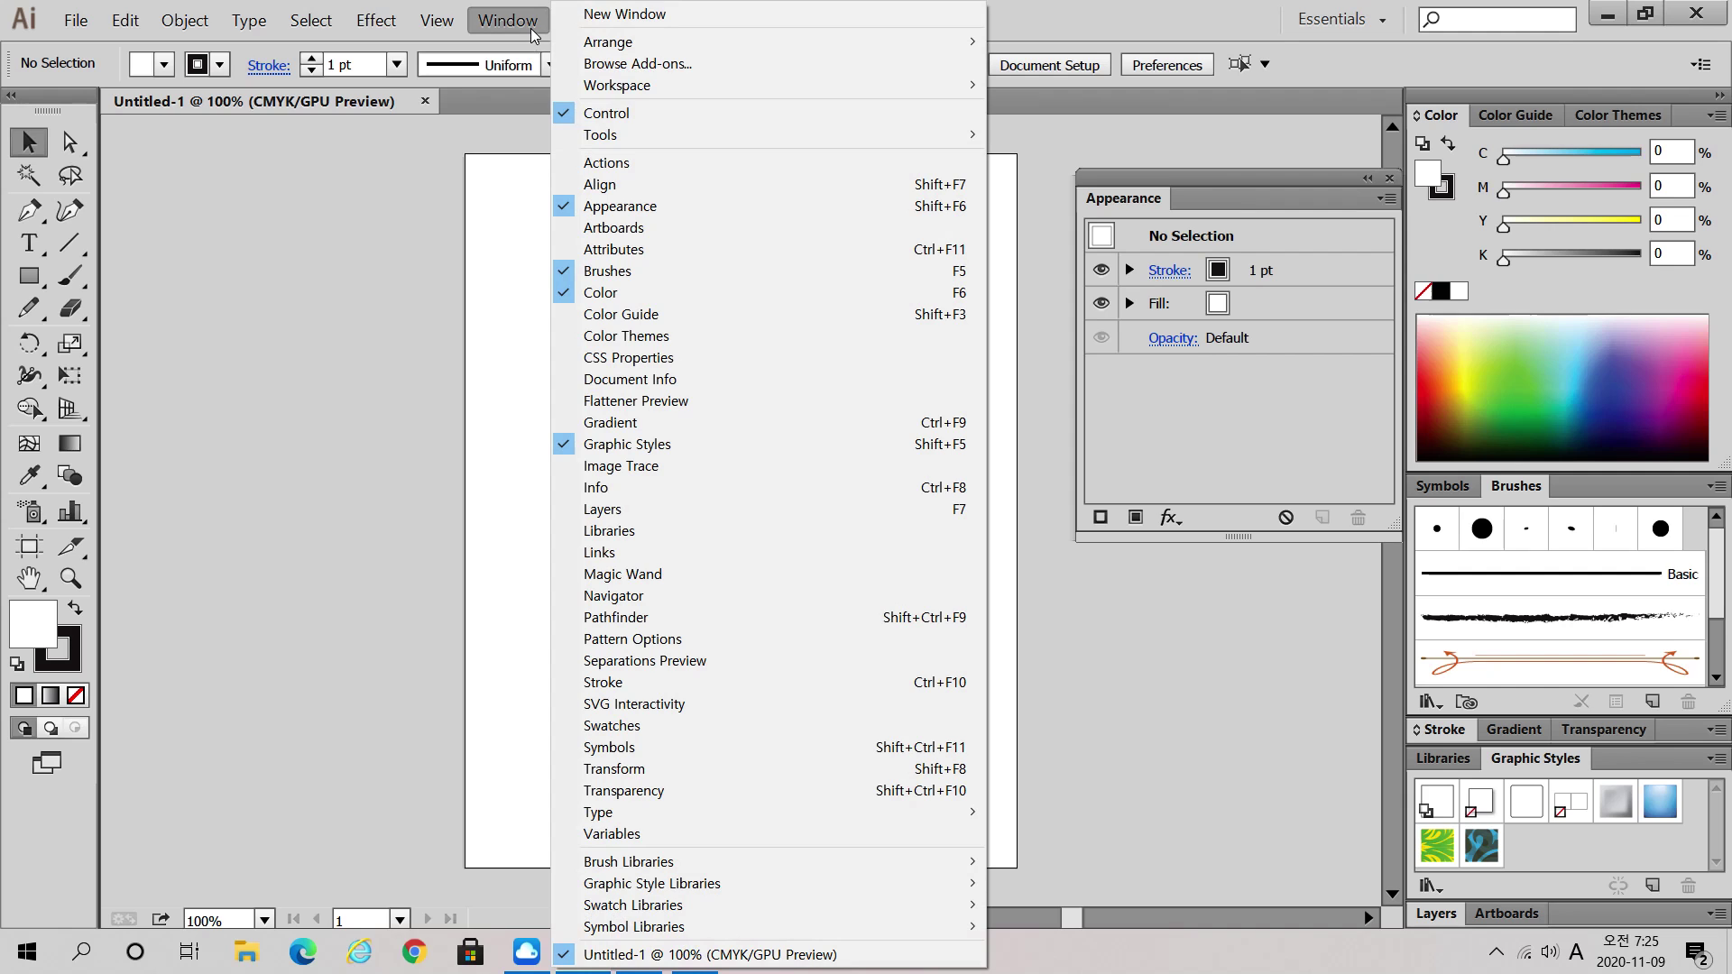
left_click(614, 160)
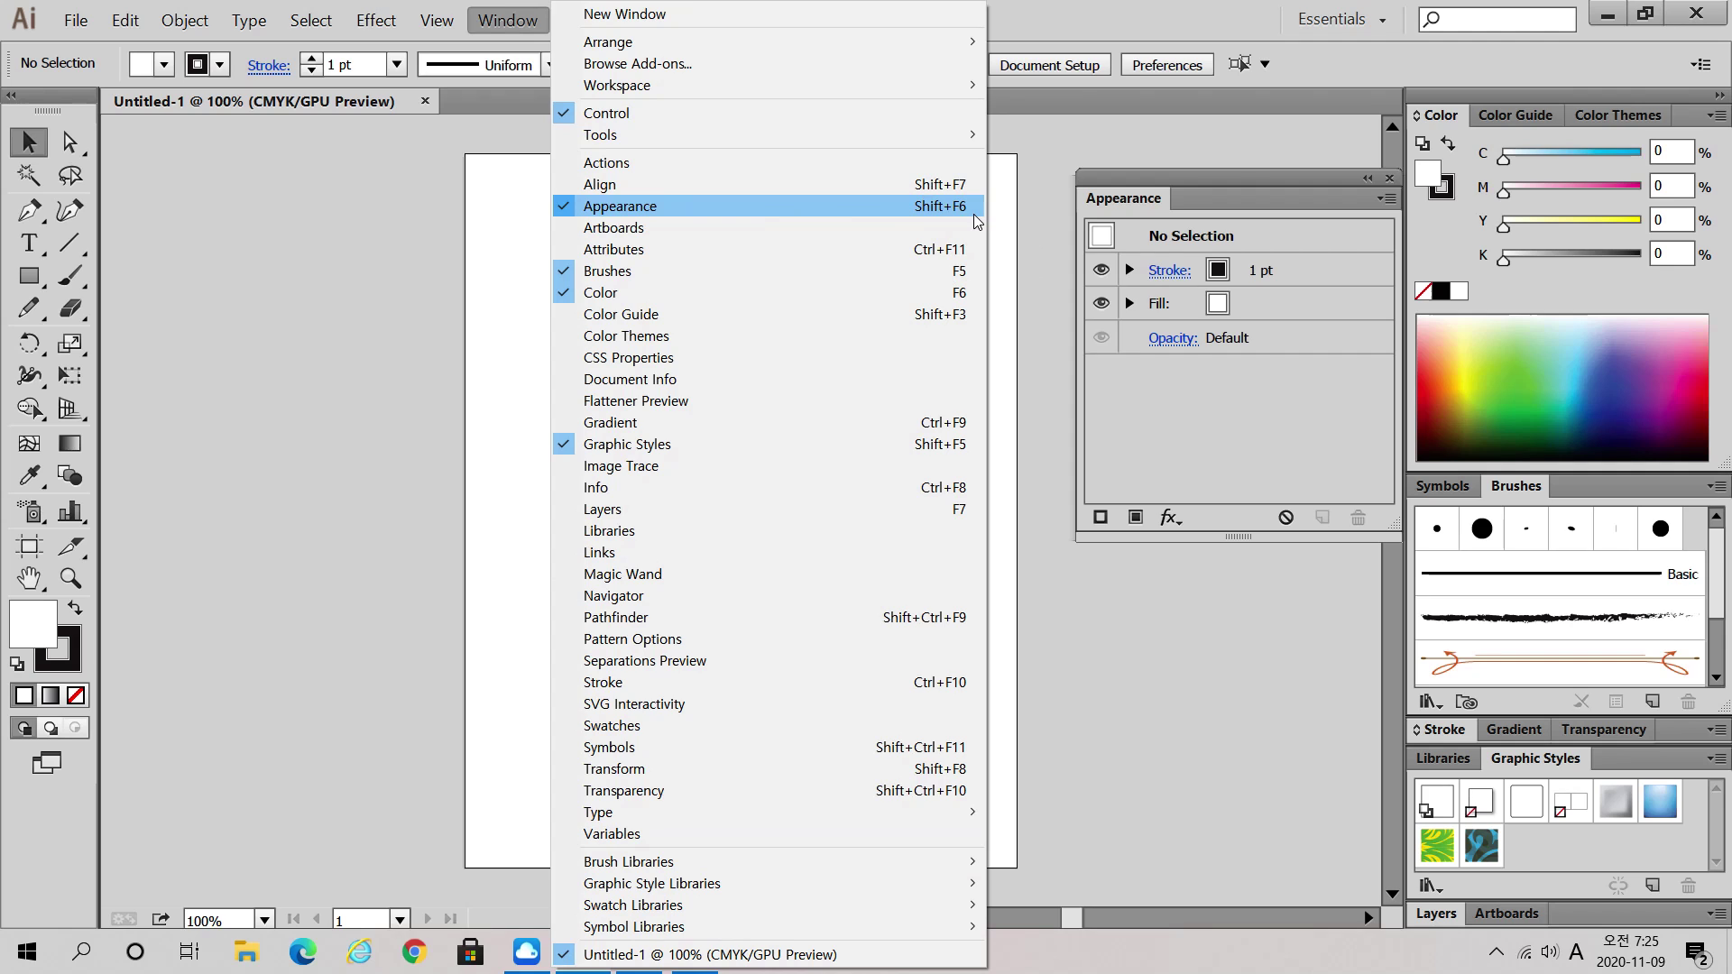
left_click(1312, 197)
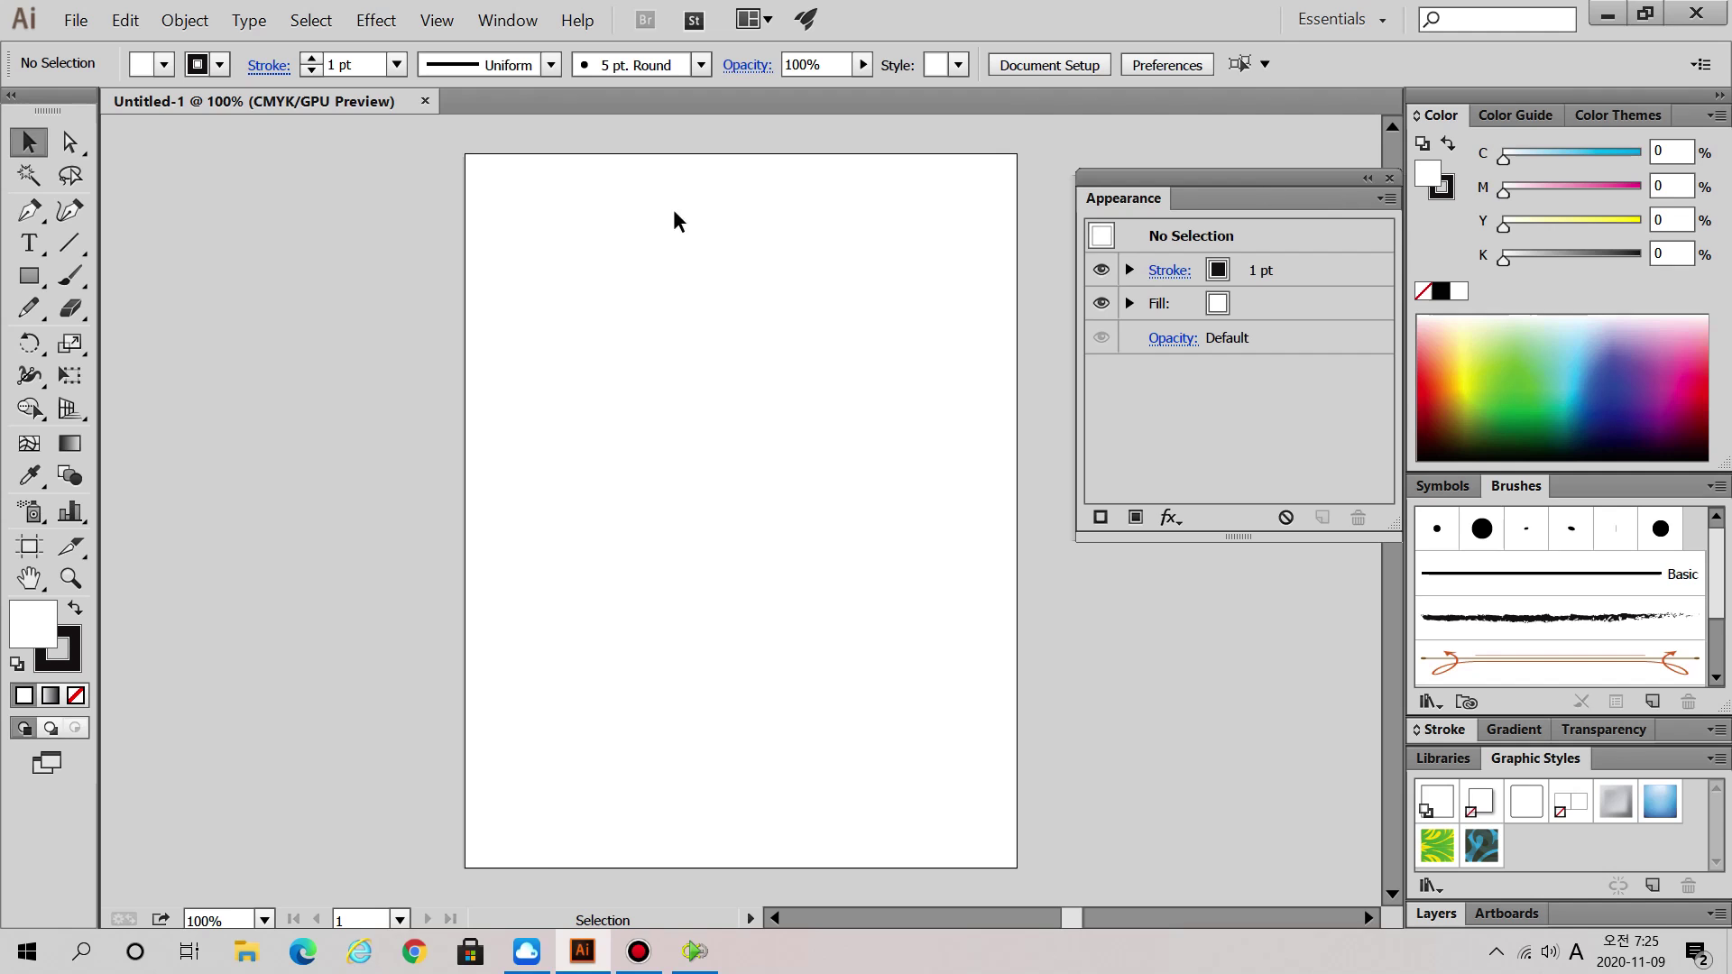
- Draw a small circle near the artboard's upper-left corner with the Ellipse tool and remove its stroke
left_click(40, 283)
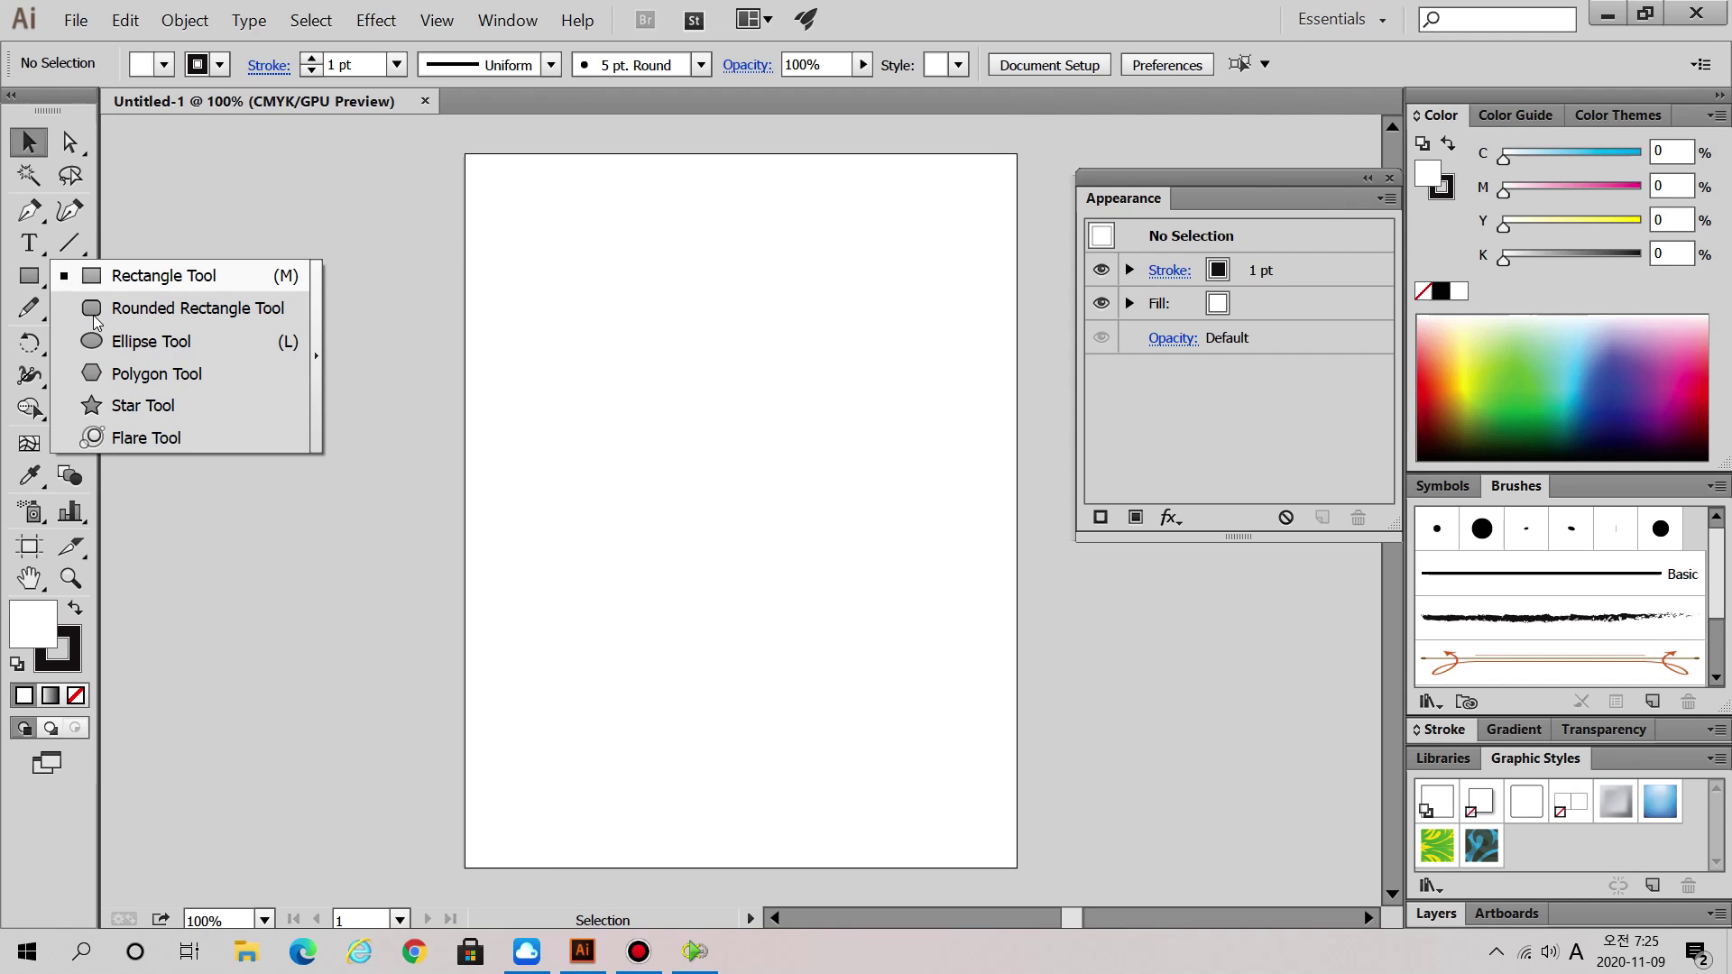
left_click(178, 349)
left_click_drag(525, 211, 610, 296)
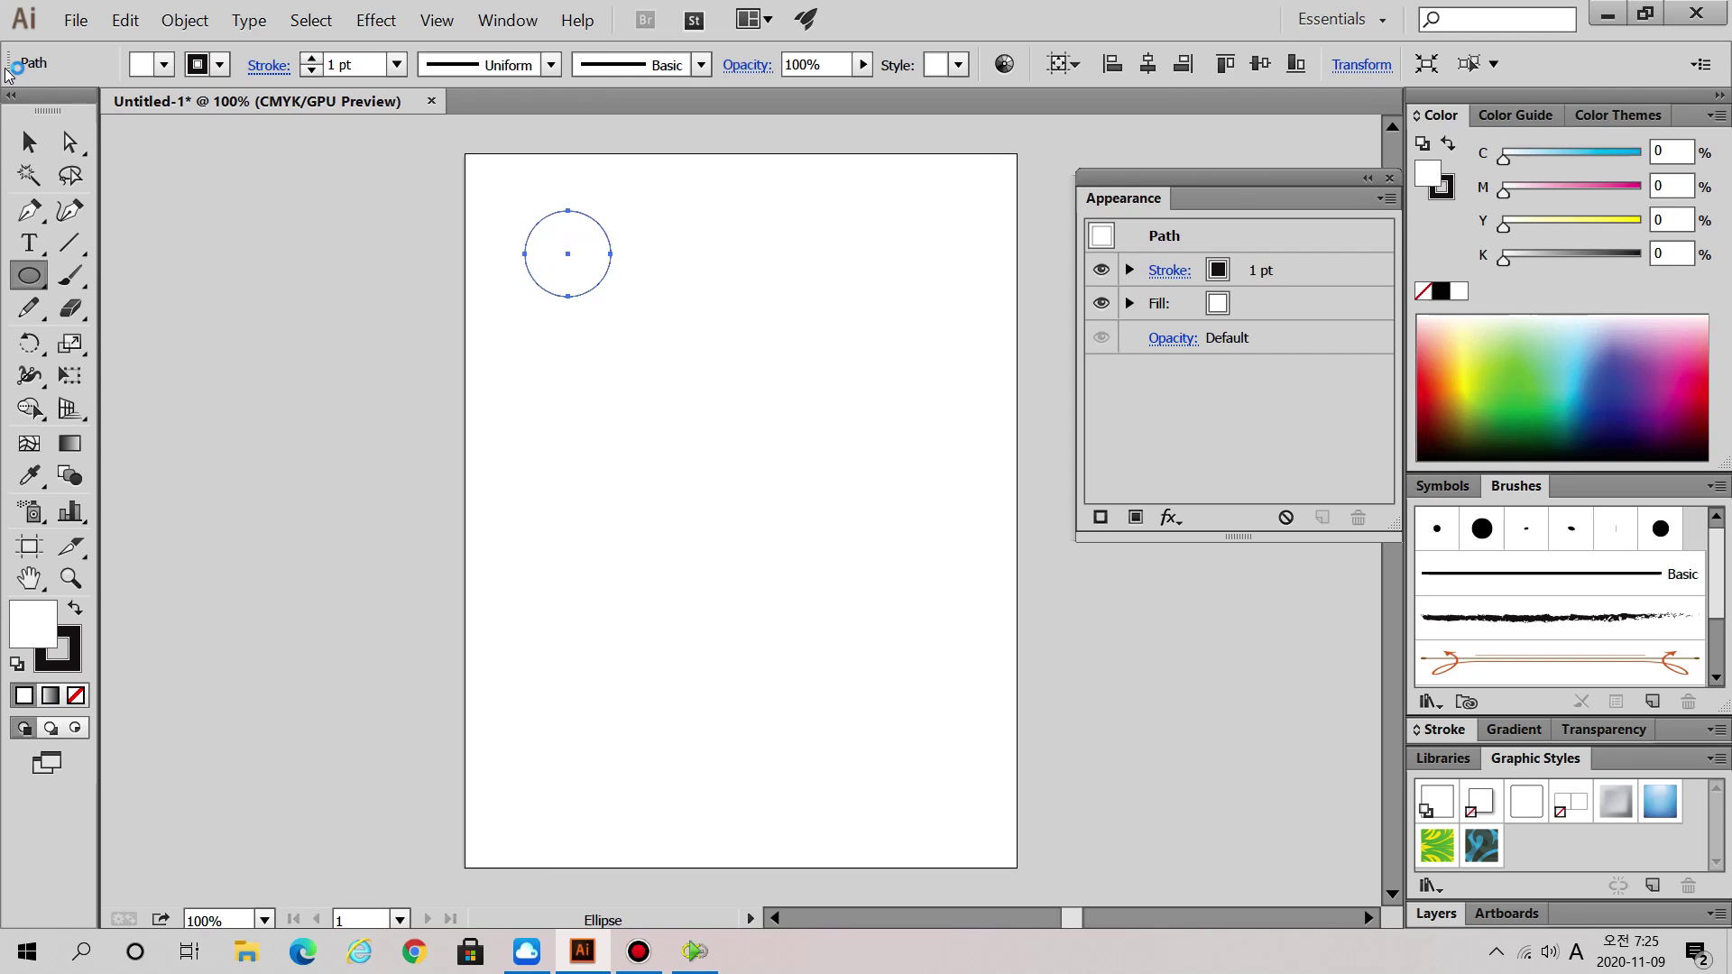
key("v")
left_click(61, 657)
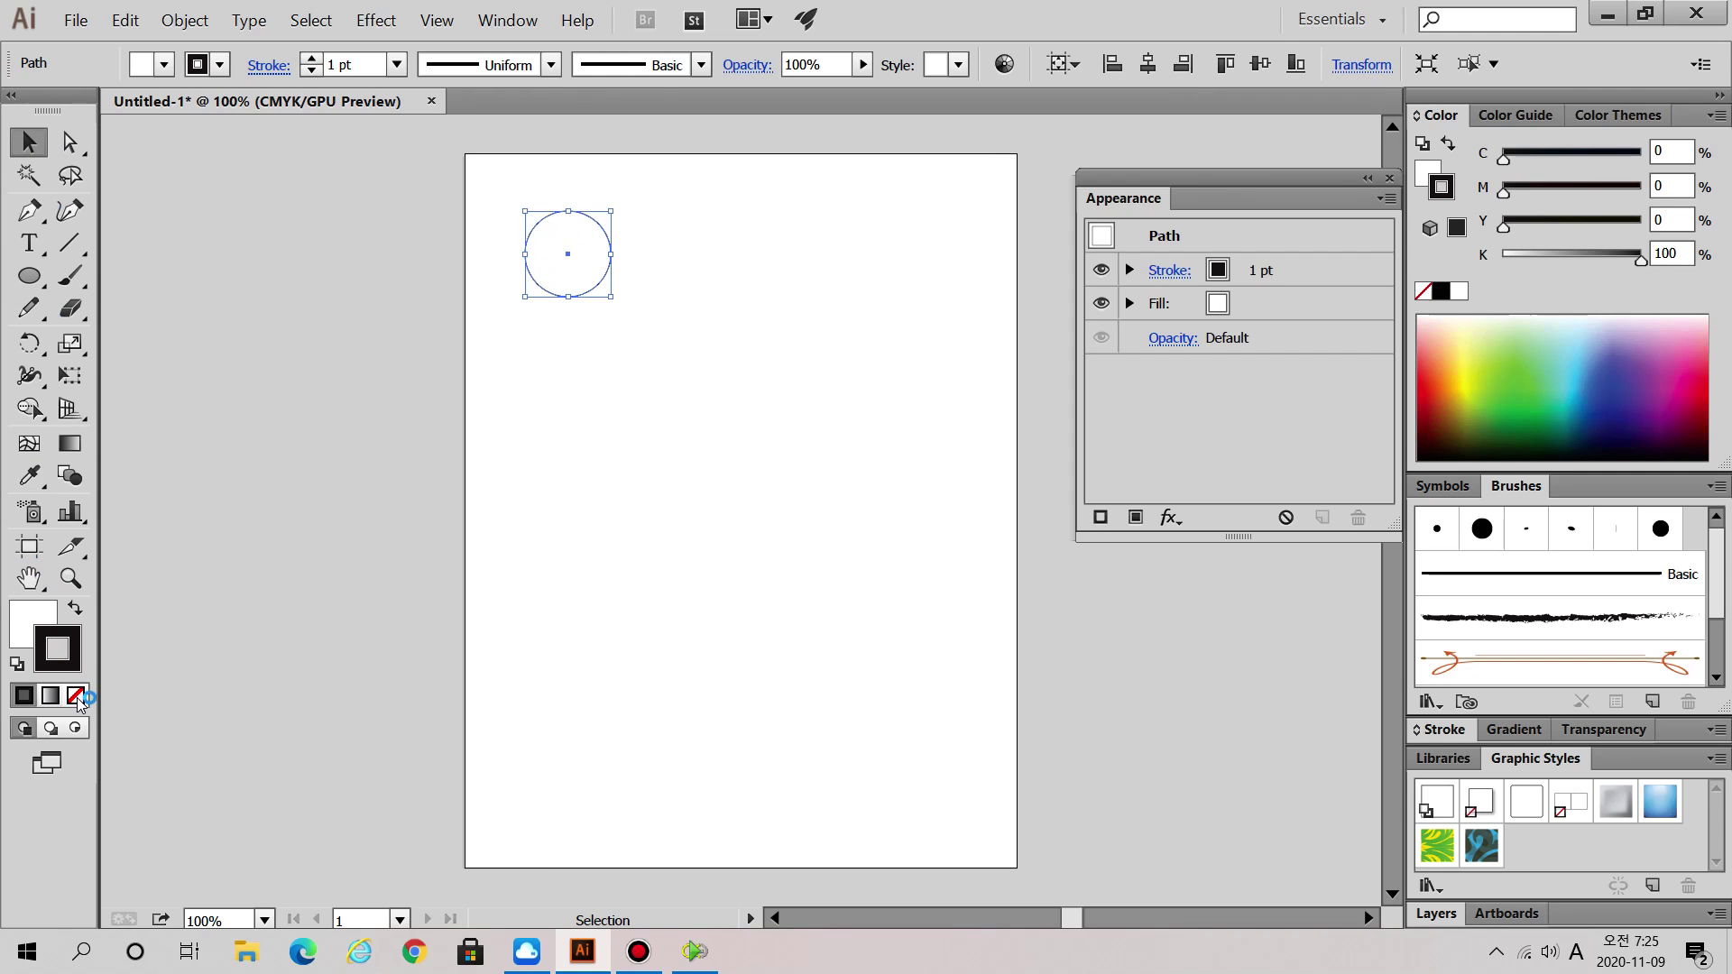
left_click(76, 695)
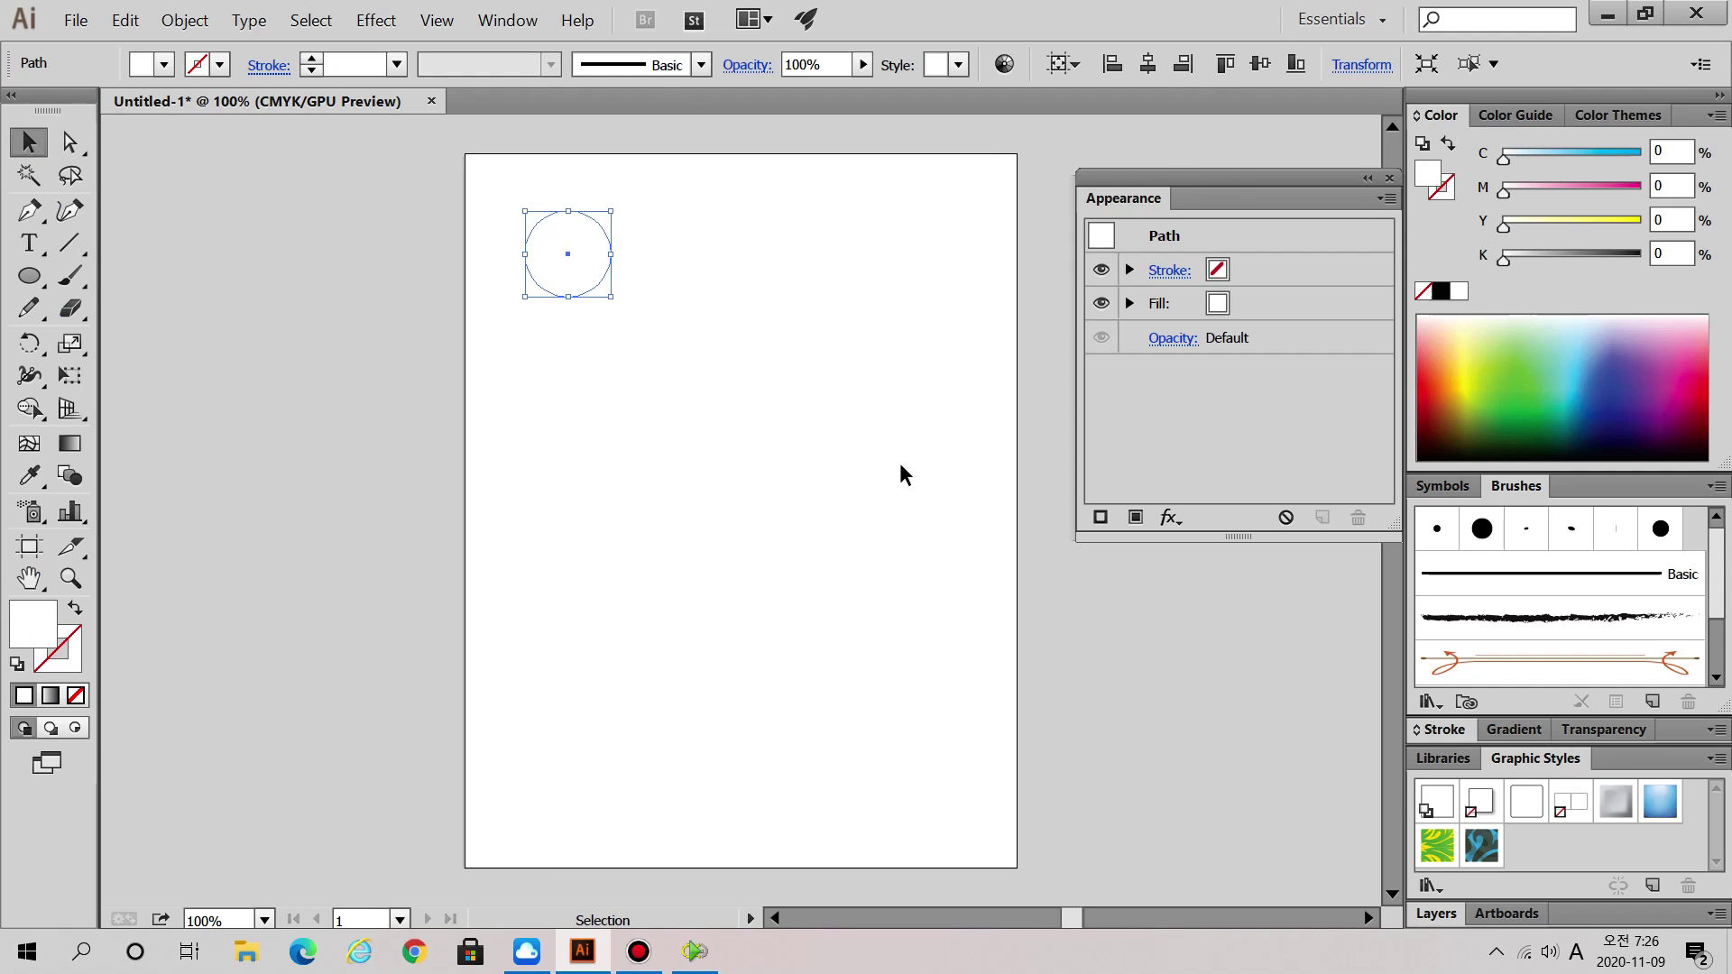
- Fill the circle with light yellow #fffb71
double_click(50, 627)
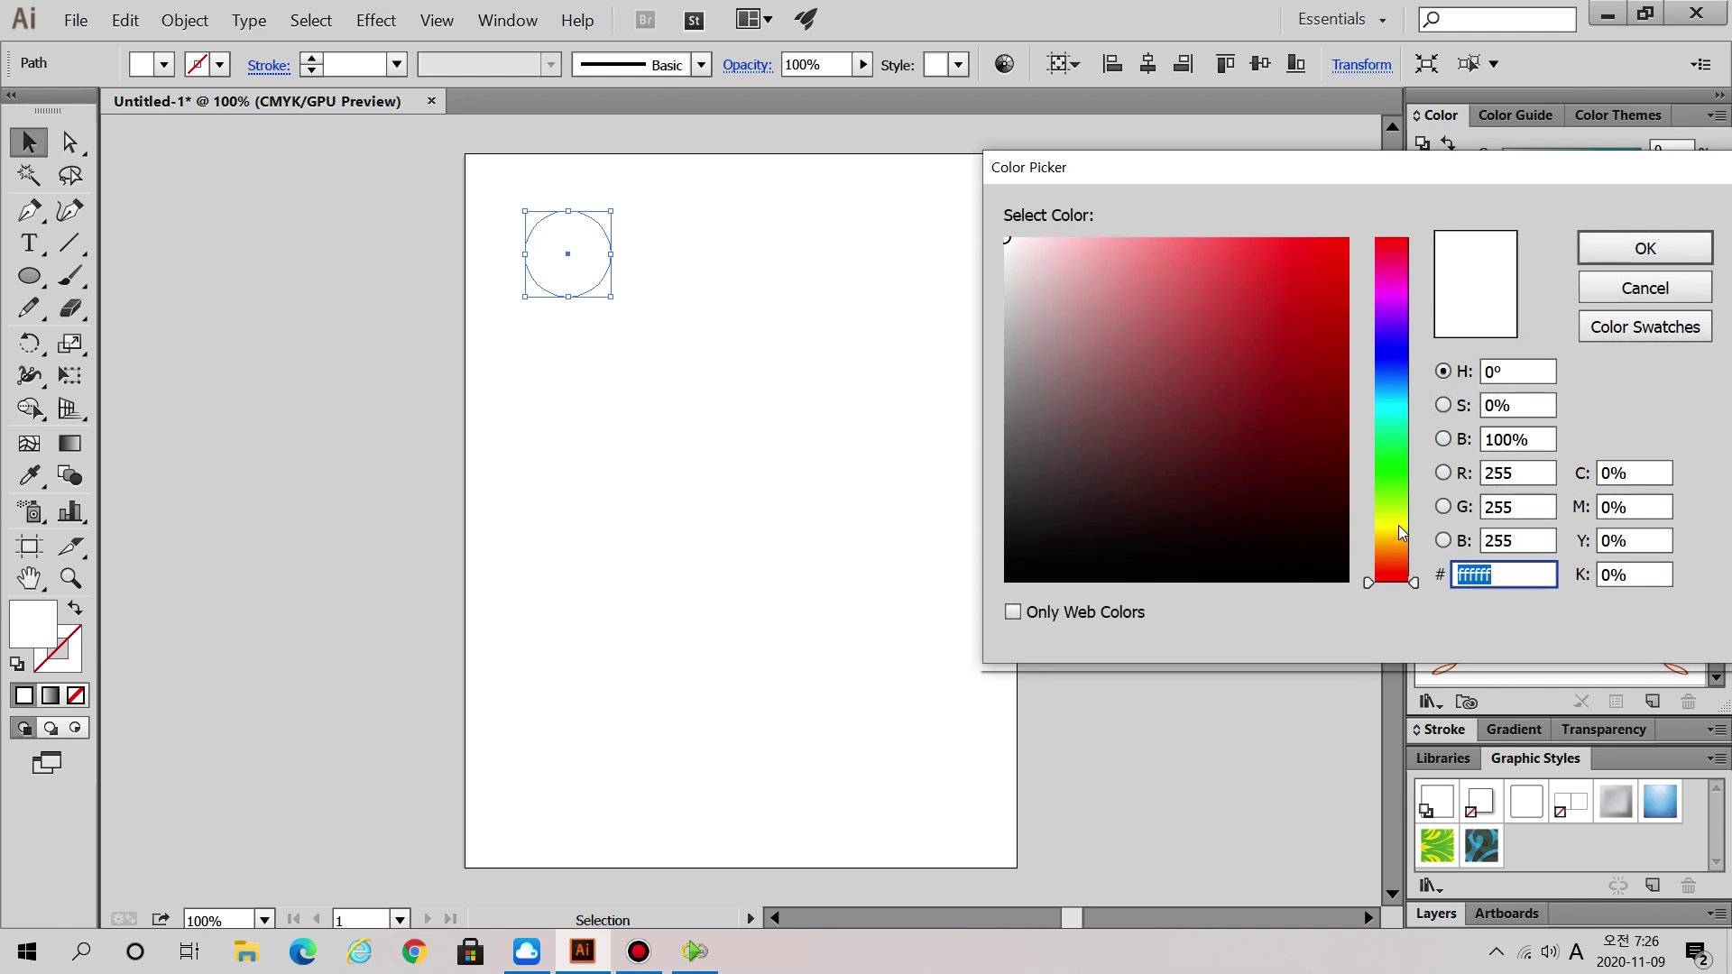
left_click(1396, 526)
left_click(1197, 235)
key("Return")
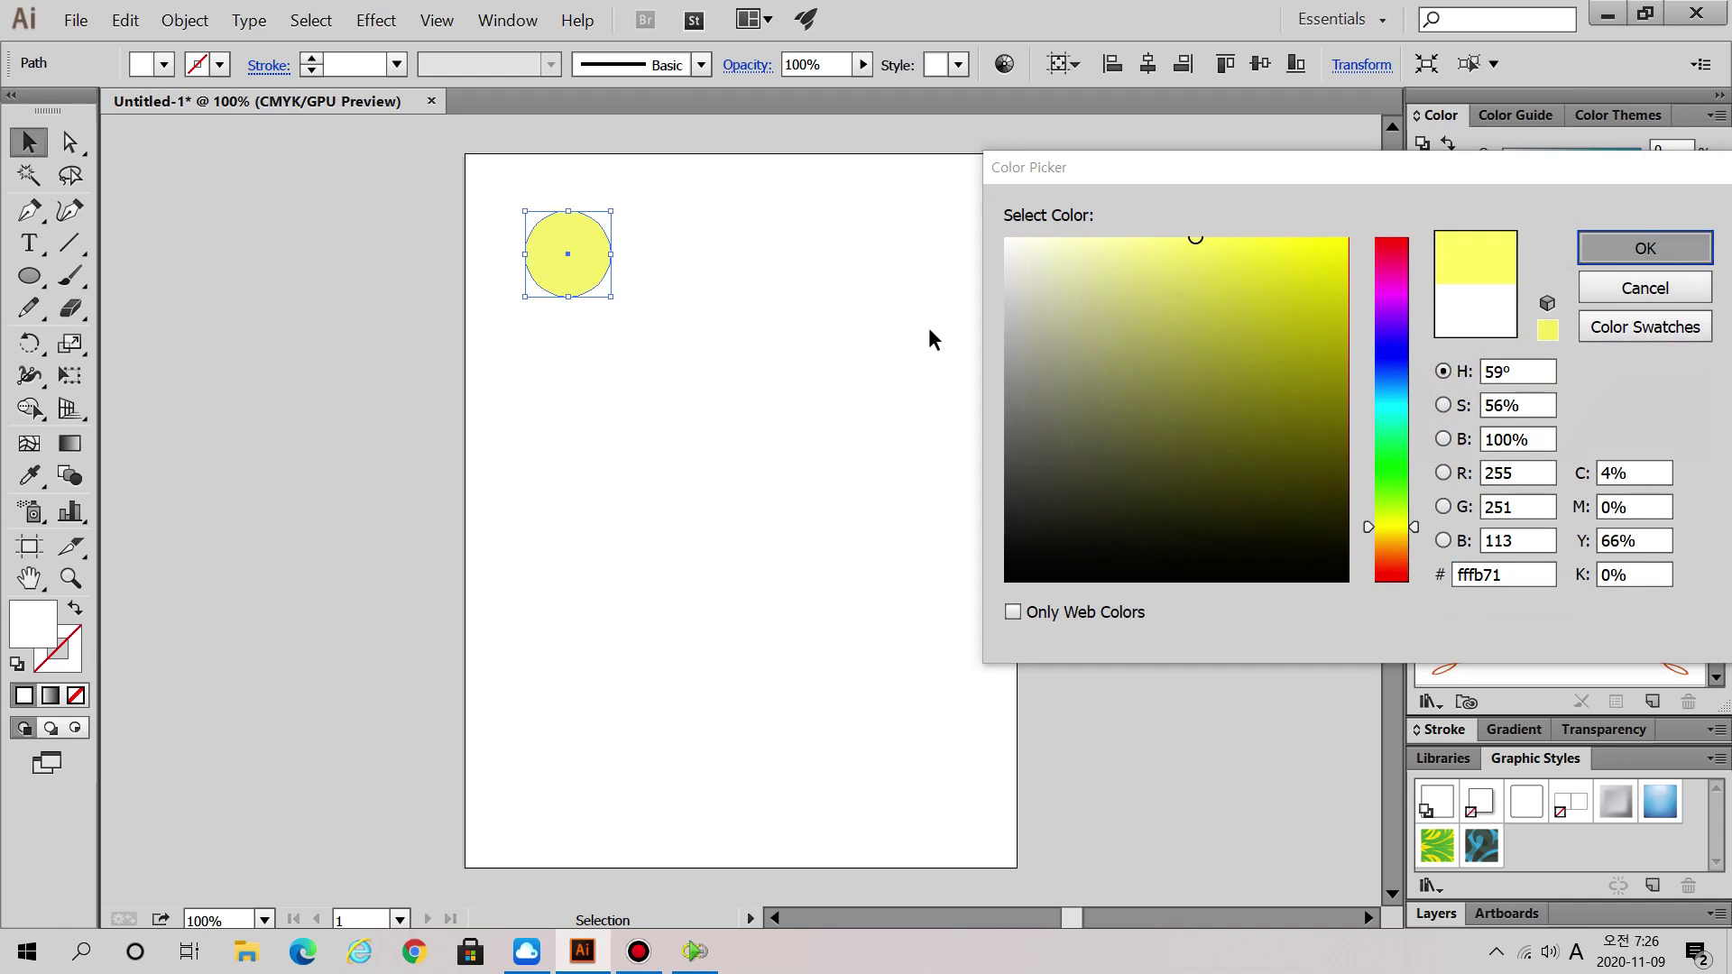
left_click(620, 242)
scroll(617, 237, "up", 1)
key("super")
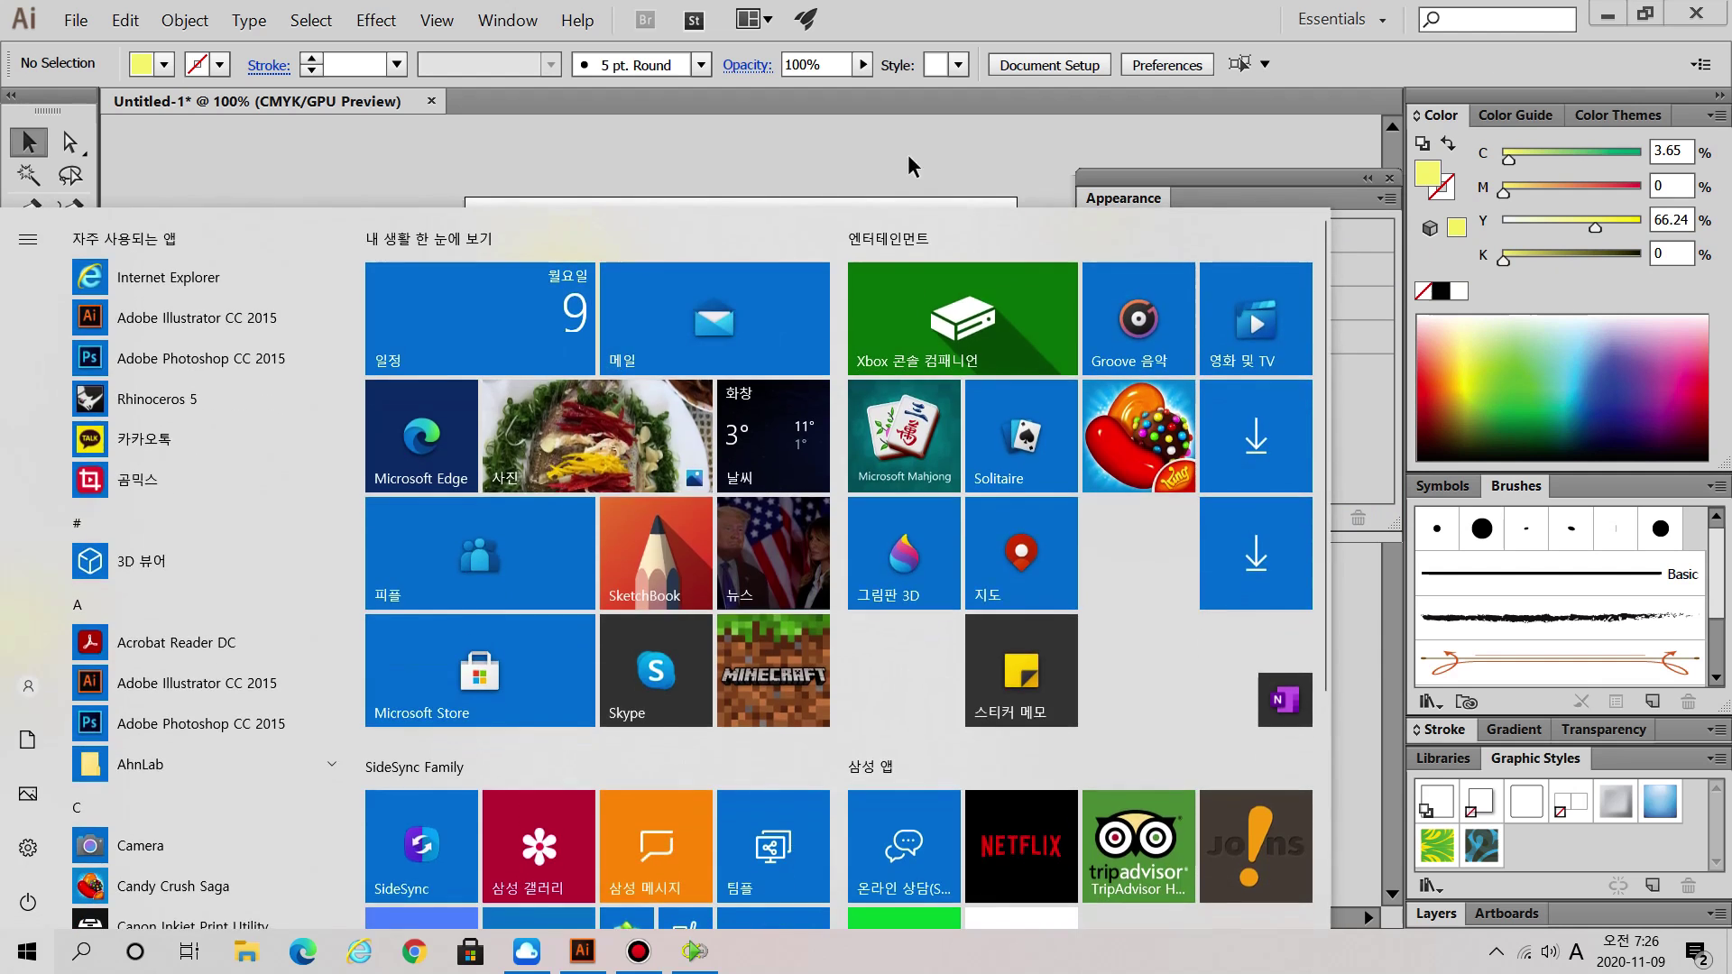
key("super")
left_click(572, 290)
key("ctrl+plus")
key("ctrl+plus")
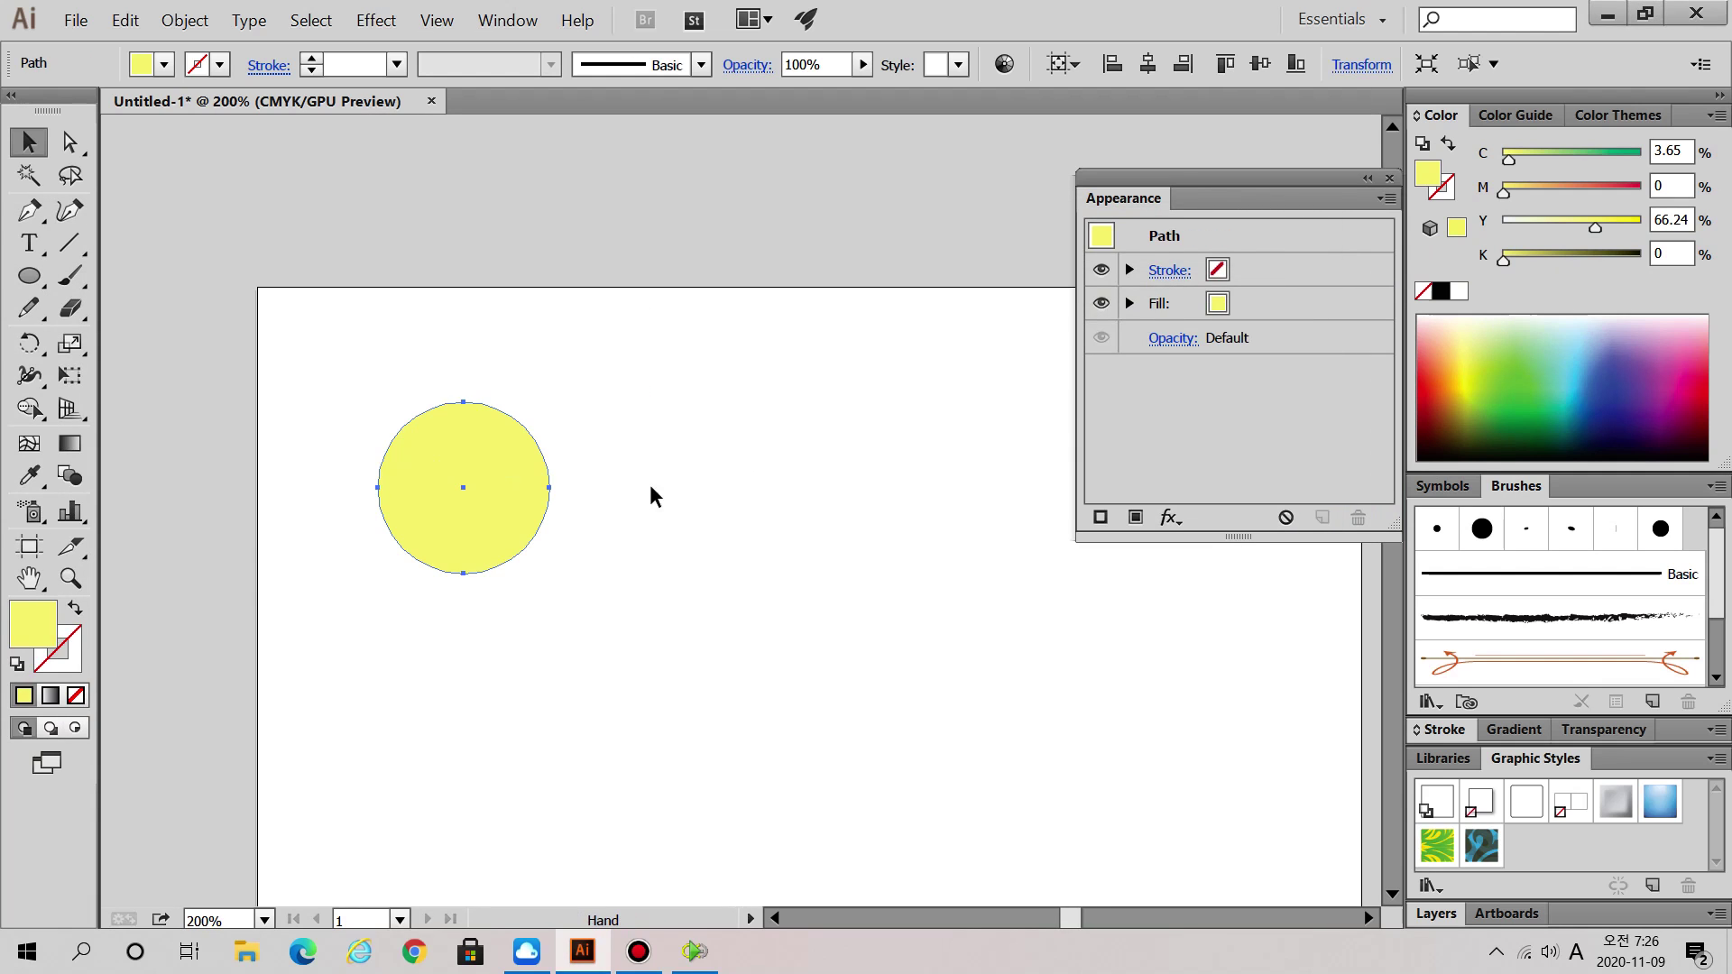
left_click_drag(312, 350, 659, 646)
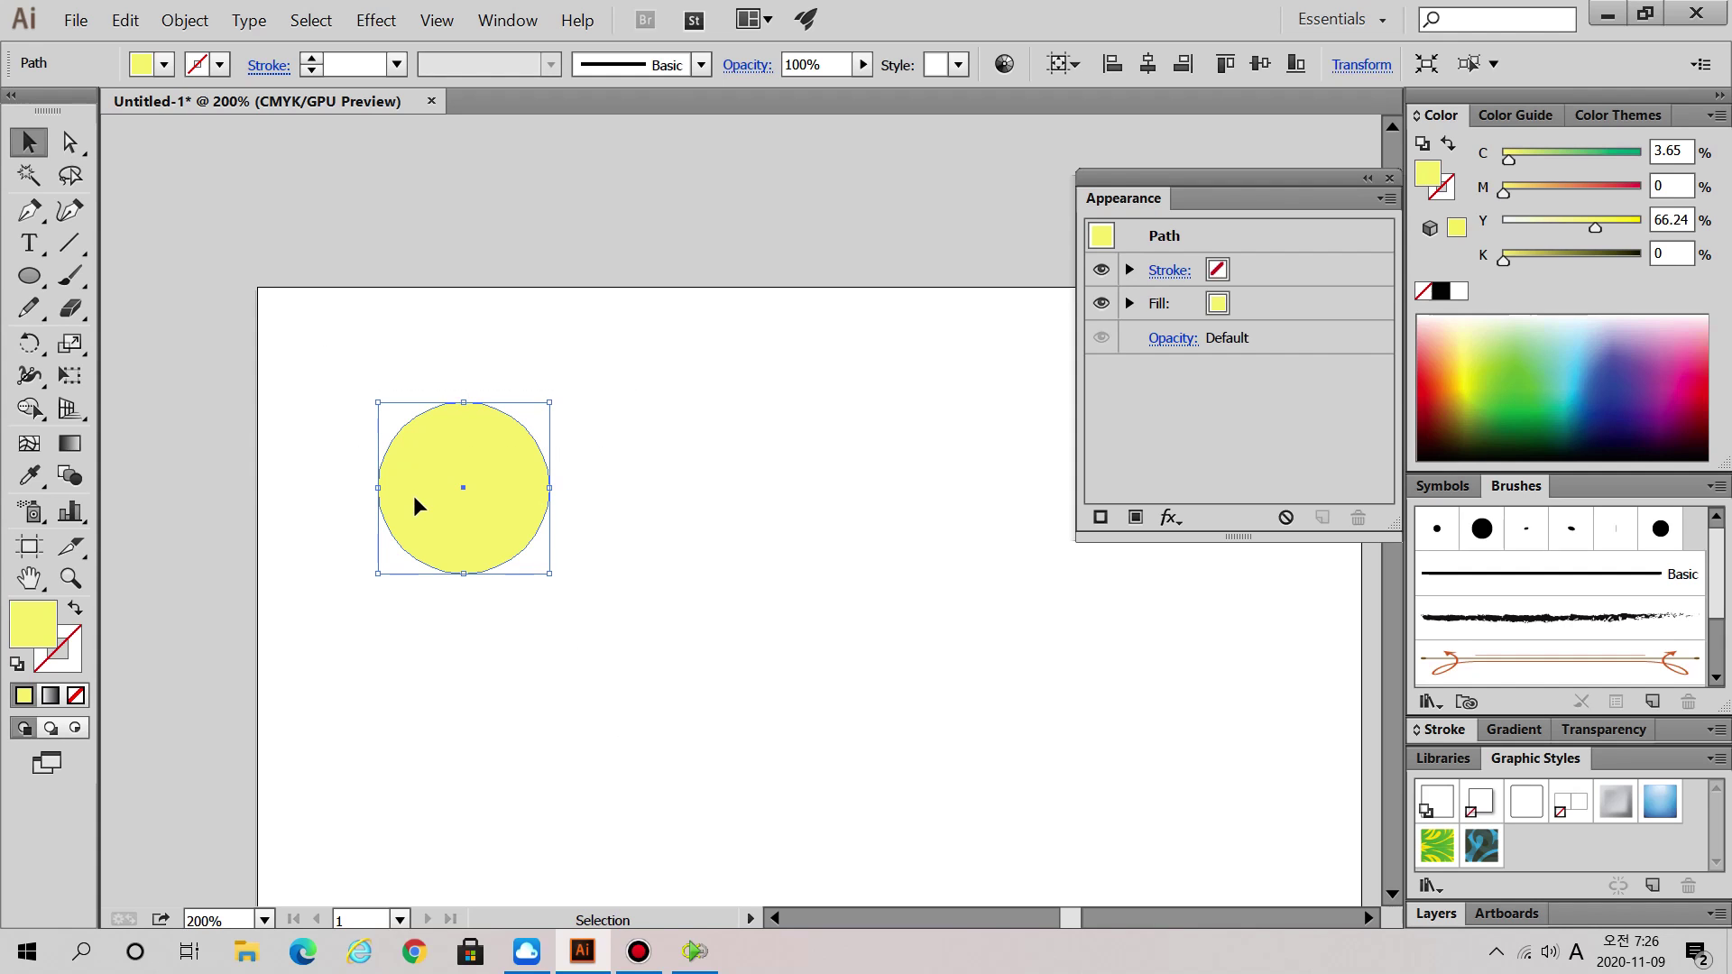
left_click(539, 631)
key("ctrl+a")
left_click_drag(839, 750, 165, 295)
left_click_drag(368, 396, 710, 647)
- Start the 3D Extrude & Bevel effect on the yellow circle and turn on its preview
left_click(435, 484)
left_click(376, 19)
mouse_move(421, 160)
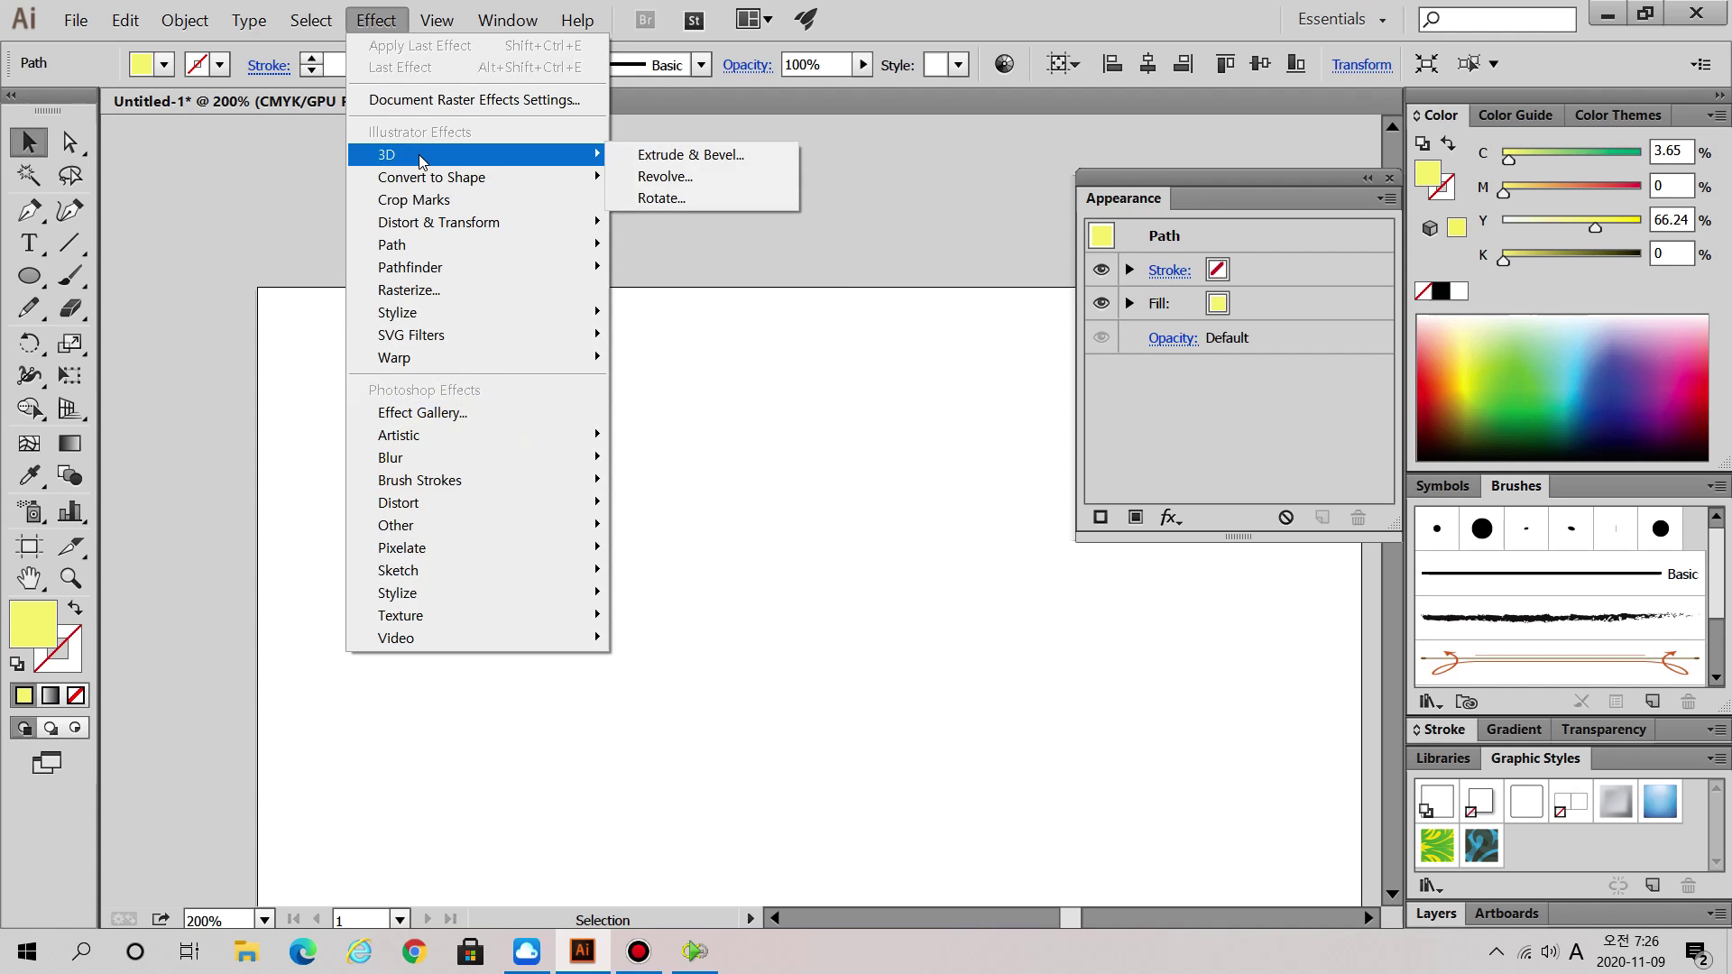
left_click(752, 155)
left_click_drag(1455, 204, 1016, 158)
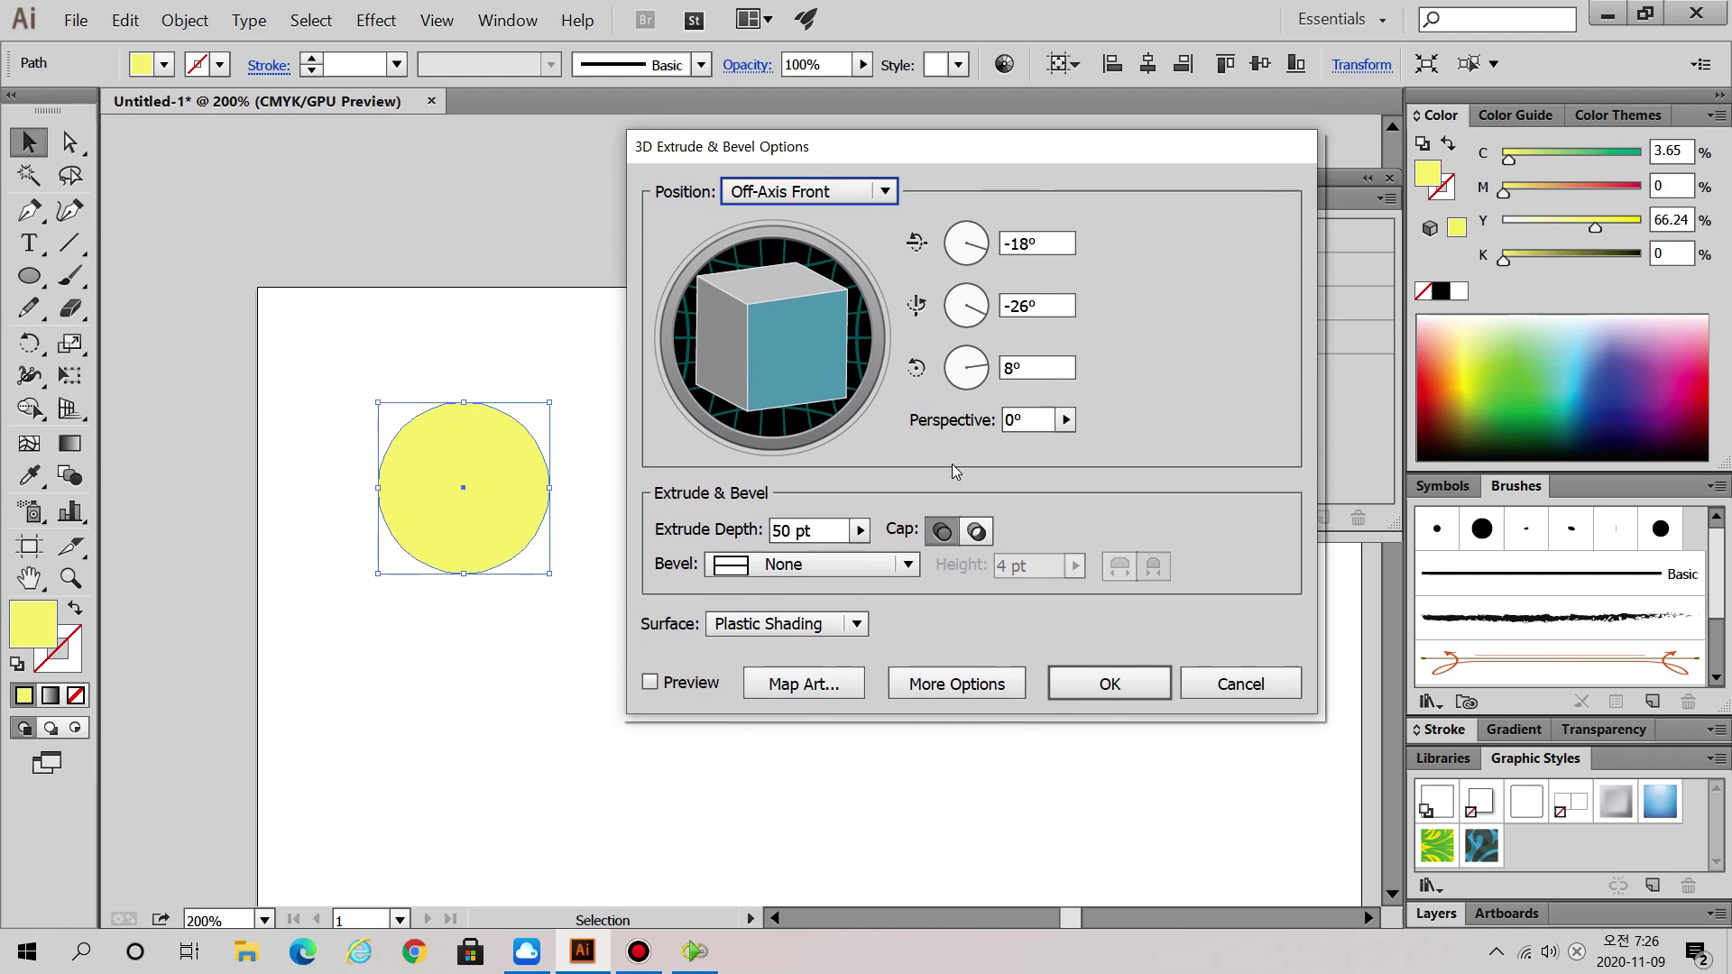
left_click(650, 682)
left_click(480, 474)
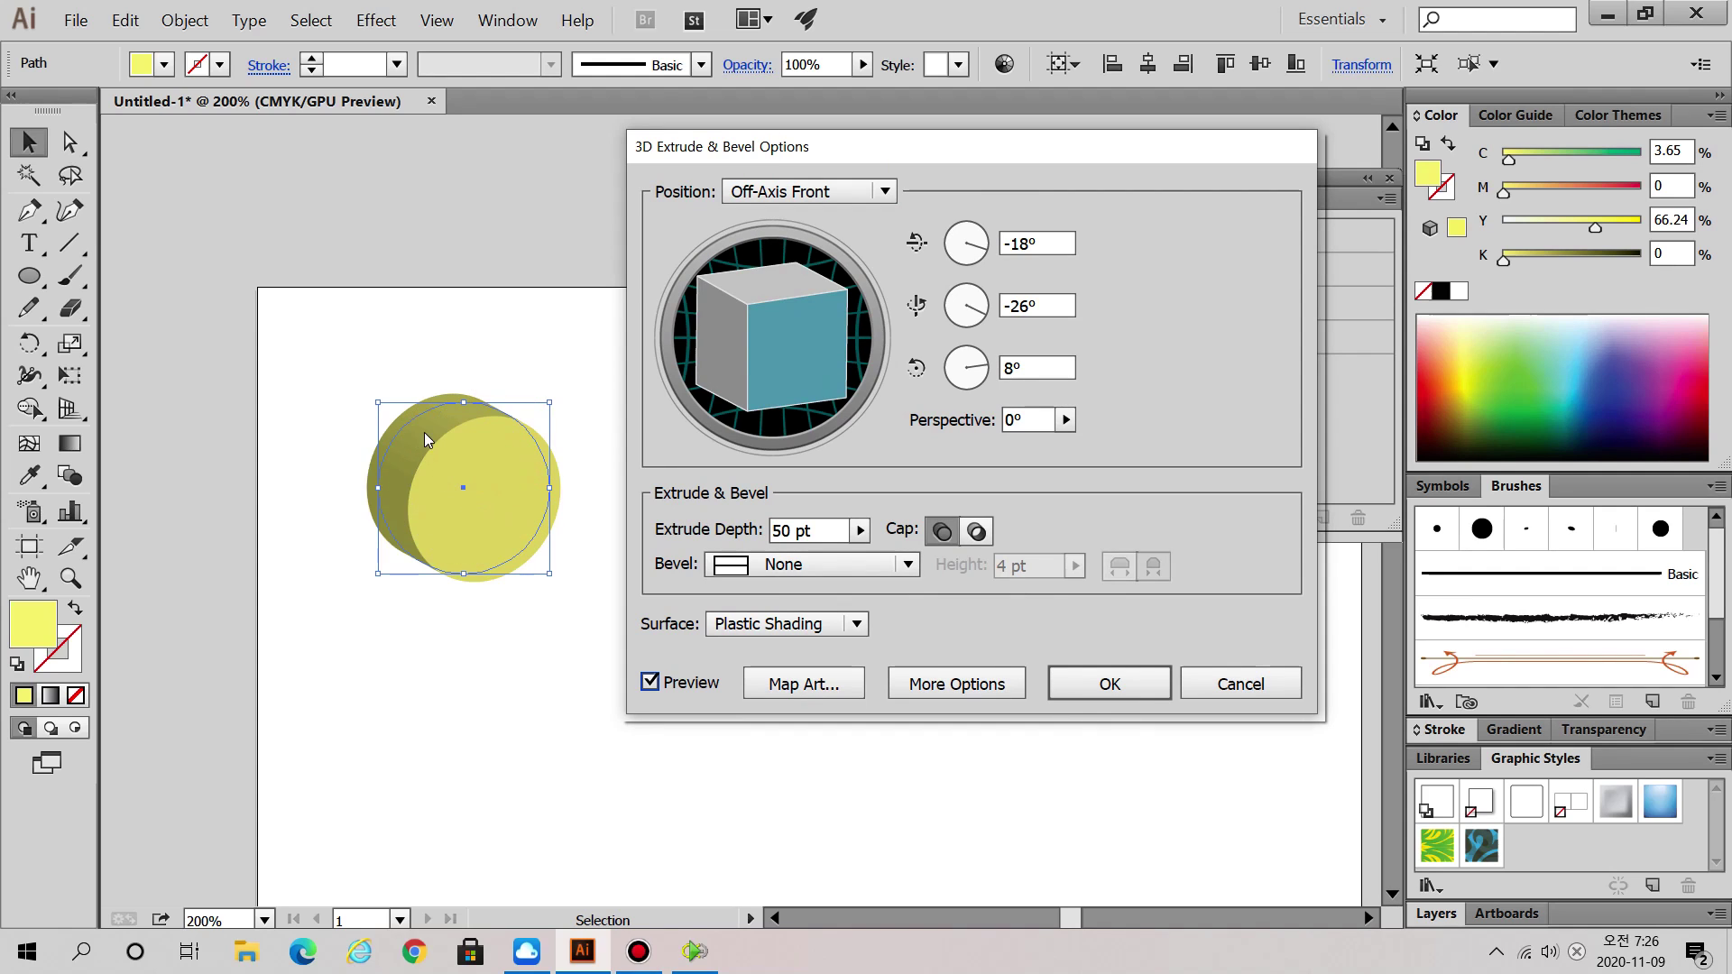
- Increase the cylinder's extrude depth to 127 pt
left_click(829, 530)
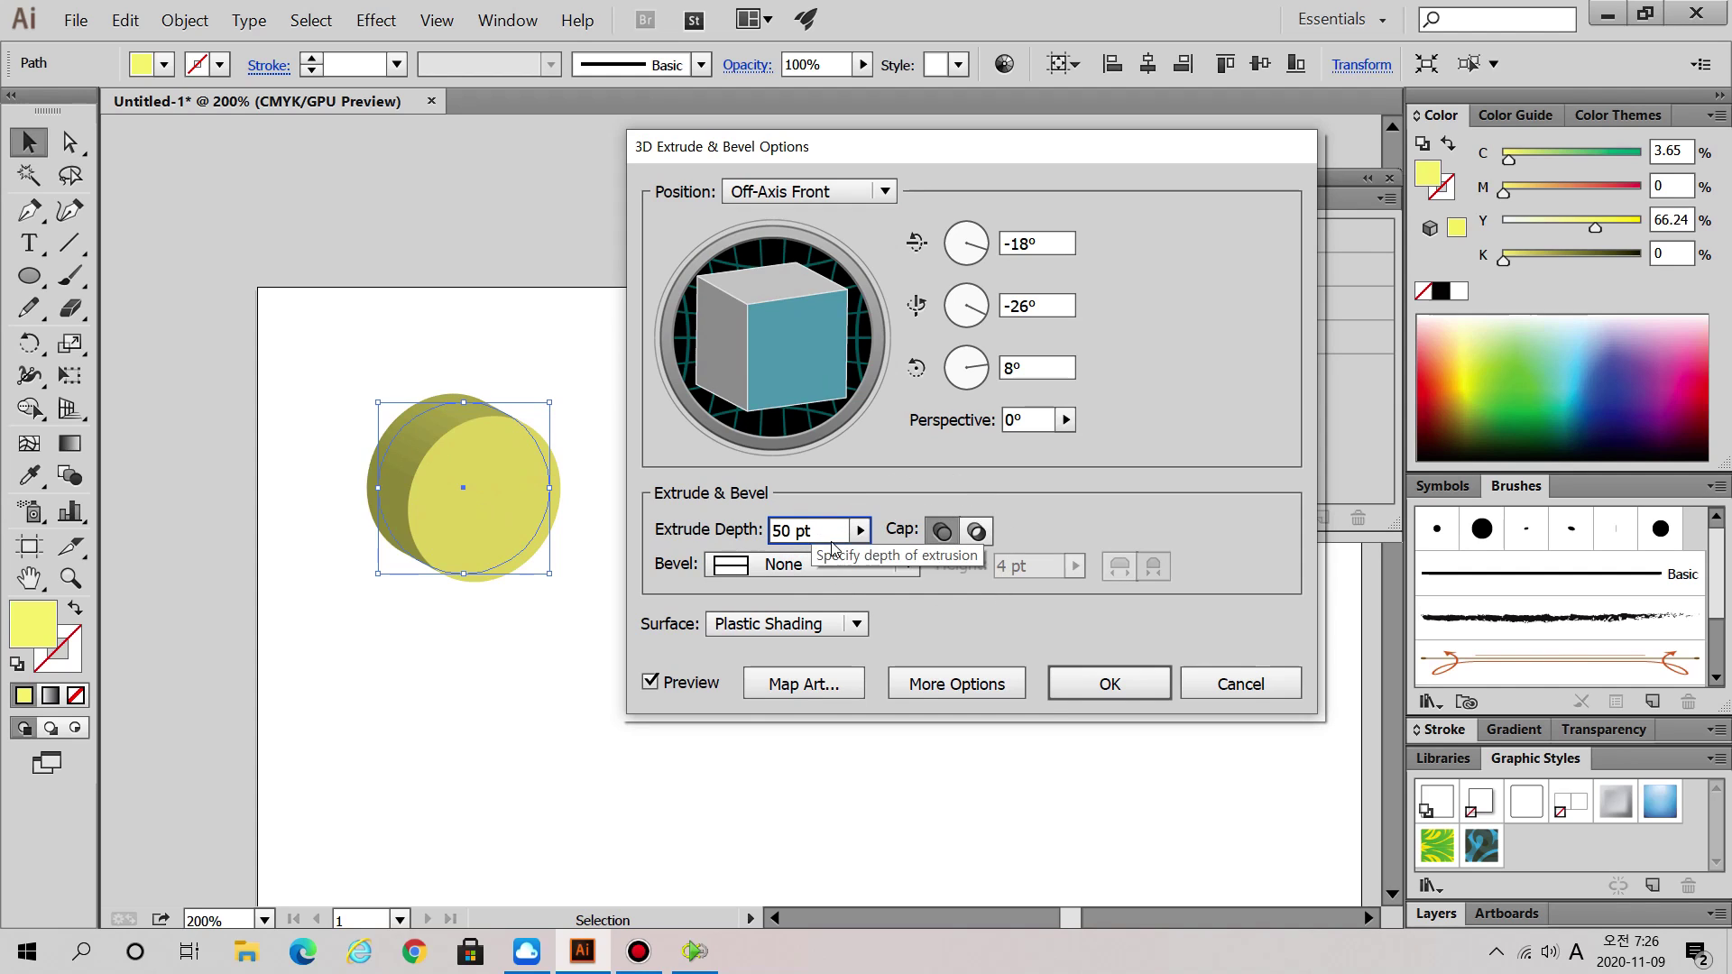
key("Up")
key("Up")
key("Up")
key("Up")
key("Up")
key("Up")
key("Up")
key("Up")
key("Up")
key("Up")
key("Up")
key("Up")
key("Up")
key("Up")
key("Up")
key("Up")
key("Up")
key("Up")
key("Up")
key("Up")
key("Up")
key("Up")
key("Up")
key("Up")
key("Up")
key("Up")
key("Up")
key("Up")
key("Up")
key("Up")
key("Up")
key("Up")
key("Up")
key("Up")
key("Up")
key("Up")
key("Up")
key("Up")
key("Up")
key("Up")
key("Up")
key("Up")
key("Up")
key("Up")
key("Up")
key("Up")
key("Up")
key("Up")
key("Up")
key("Up")
key("Up")
key("Up")
key("Up")
key("Up")
key("Up")
key("Up")
key("Up")
key("Up")
key("Up")
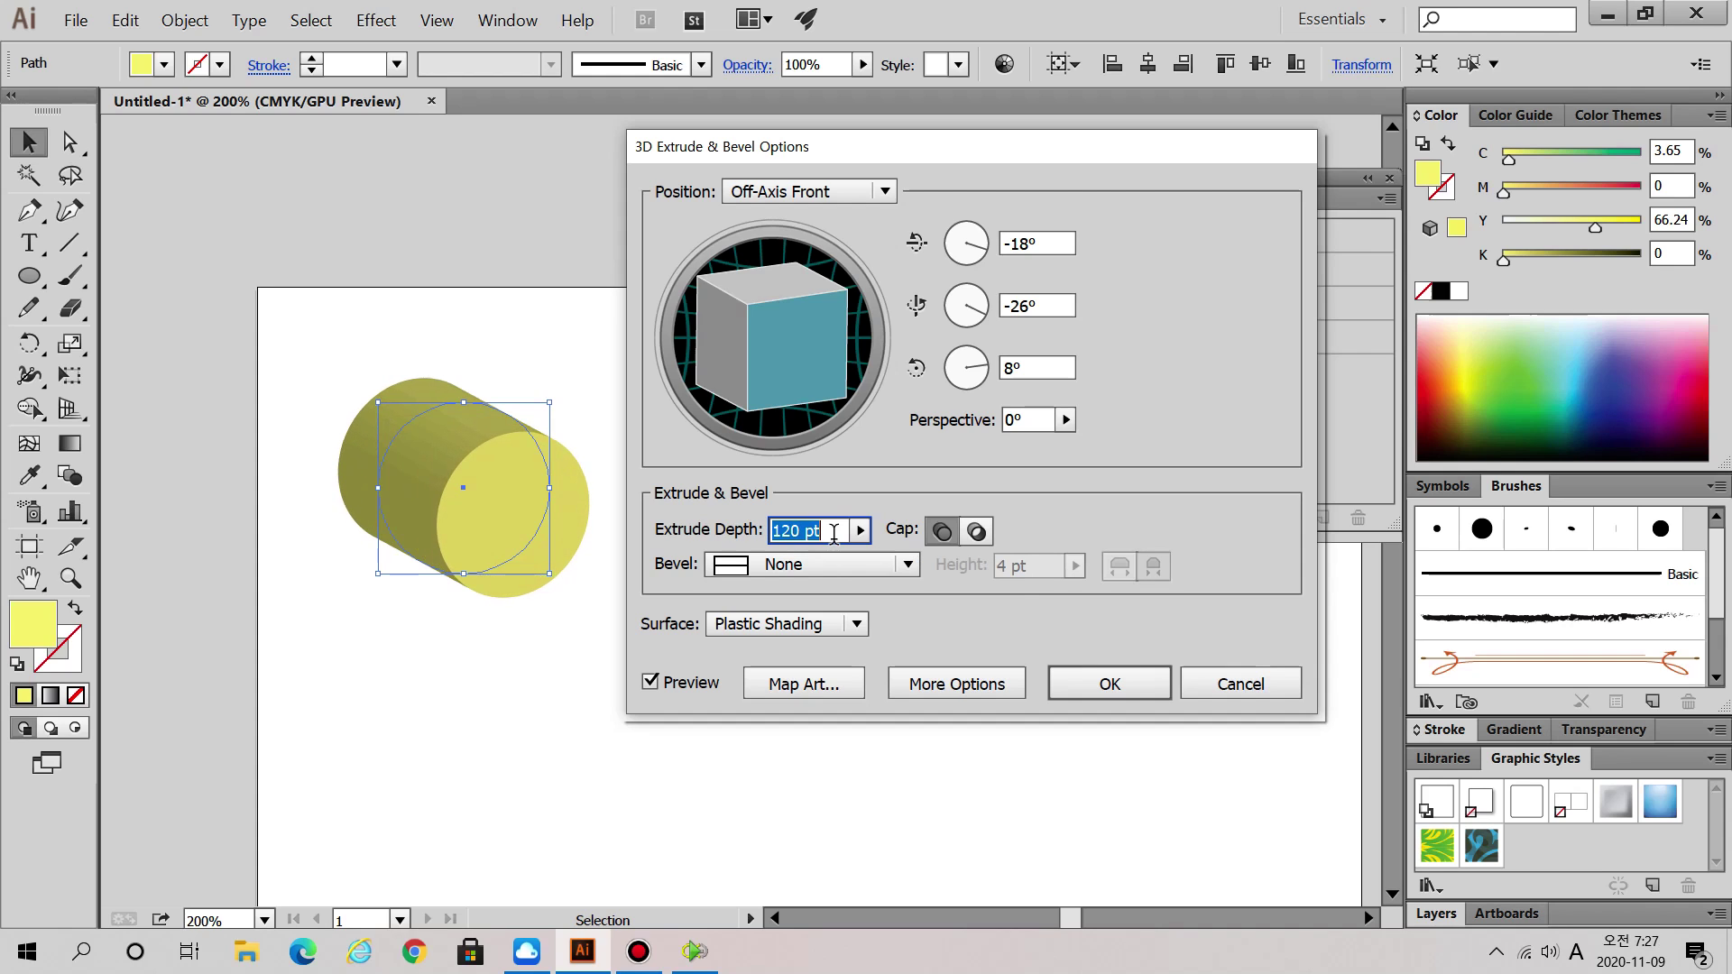
key("Up")
key("Up")
key("Up")
key("Up")
key("Up")
key("Up")
key("Up")
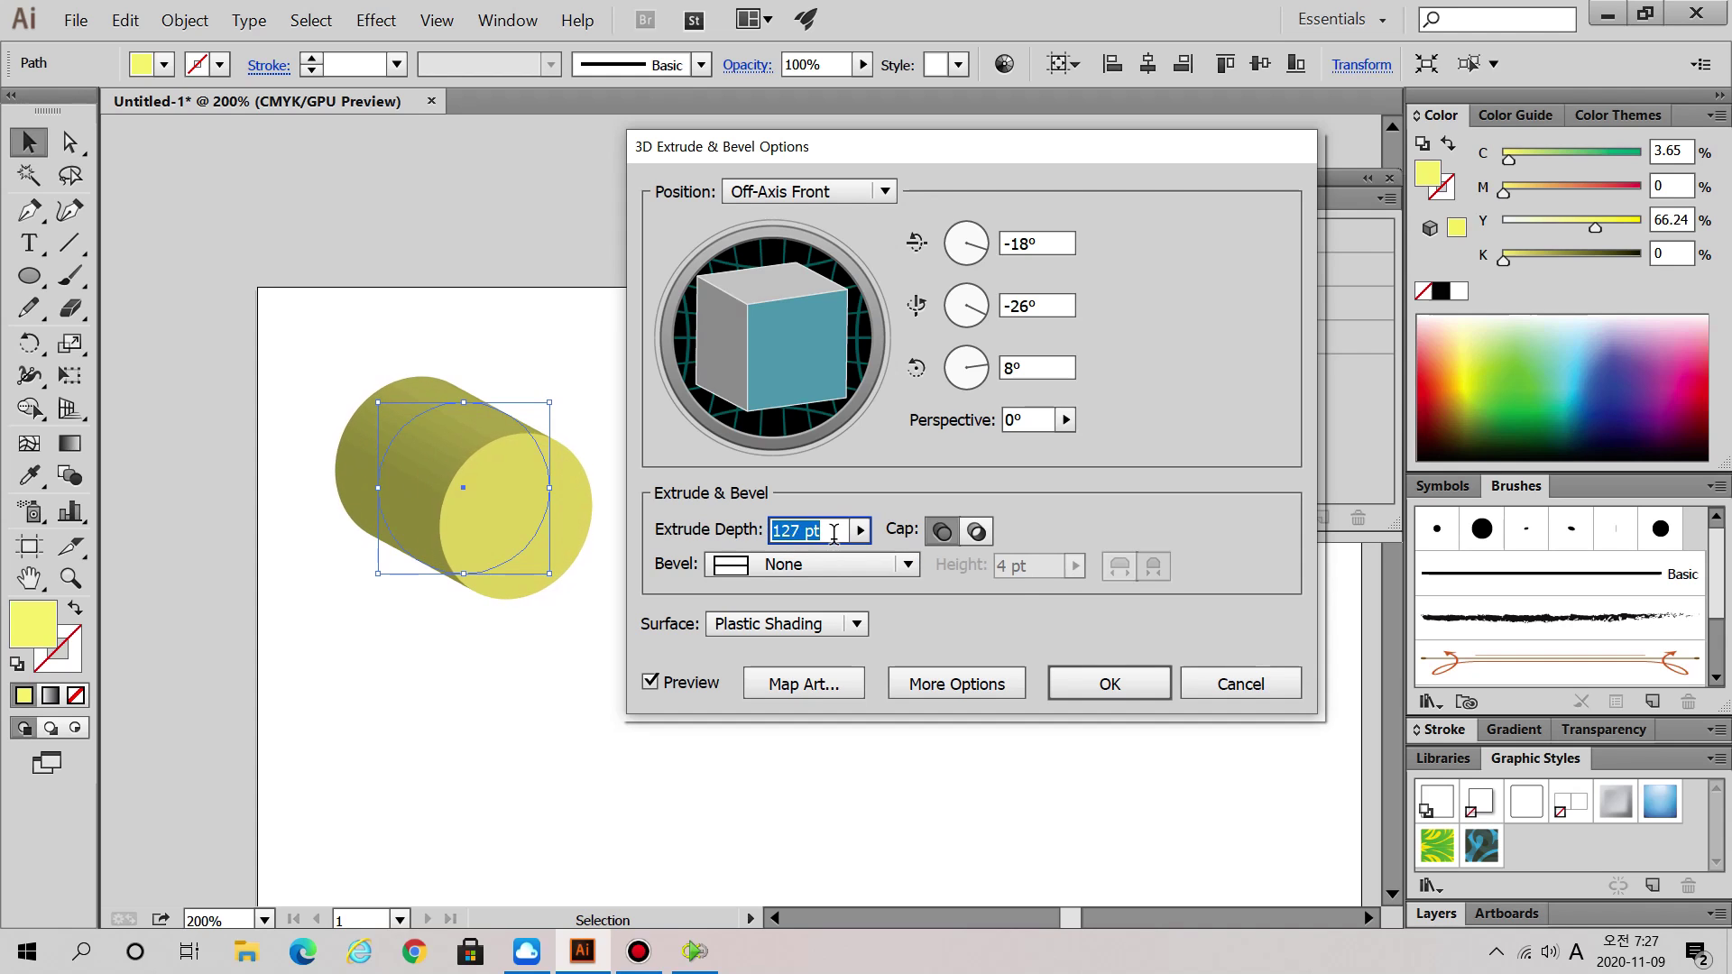
- Reduce the cylinder's extrude depth to 25 pt to make a thin disc
key("Down")
key("Down")
key("Down")
key("Down")
key("Down")
key("Down")
key("Down")
key("Down")
key("Down")
key("Down")
key("Down")
key("Down")
key("Down")
key("Down")
key("Down")
key("Down")
key("Down")
key("Down")
key("Down")
key("Down")
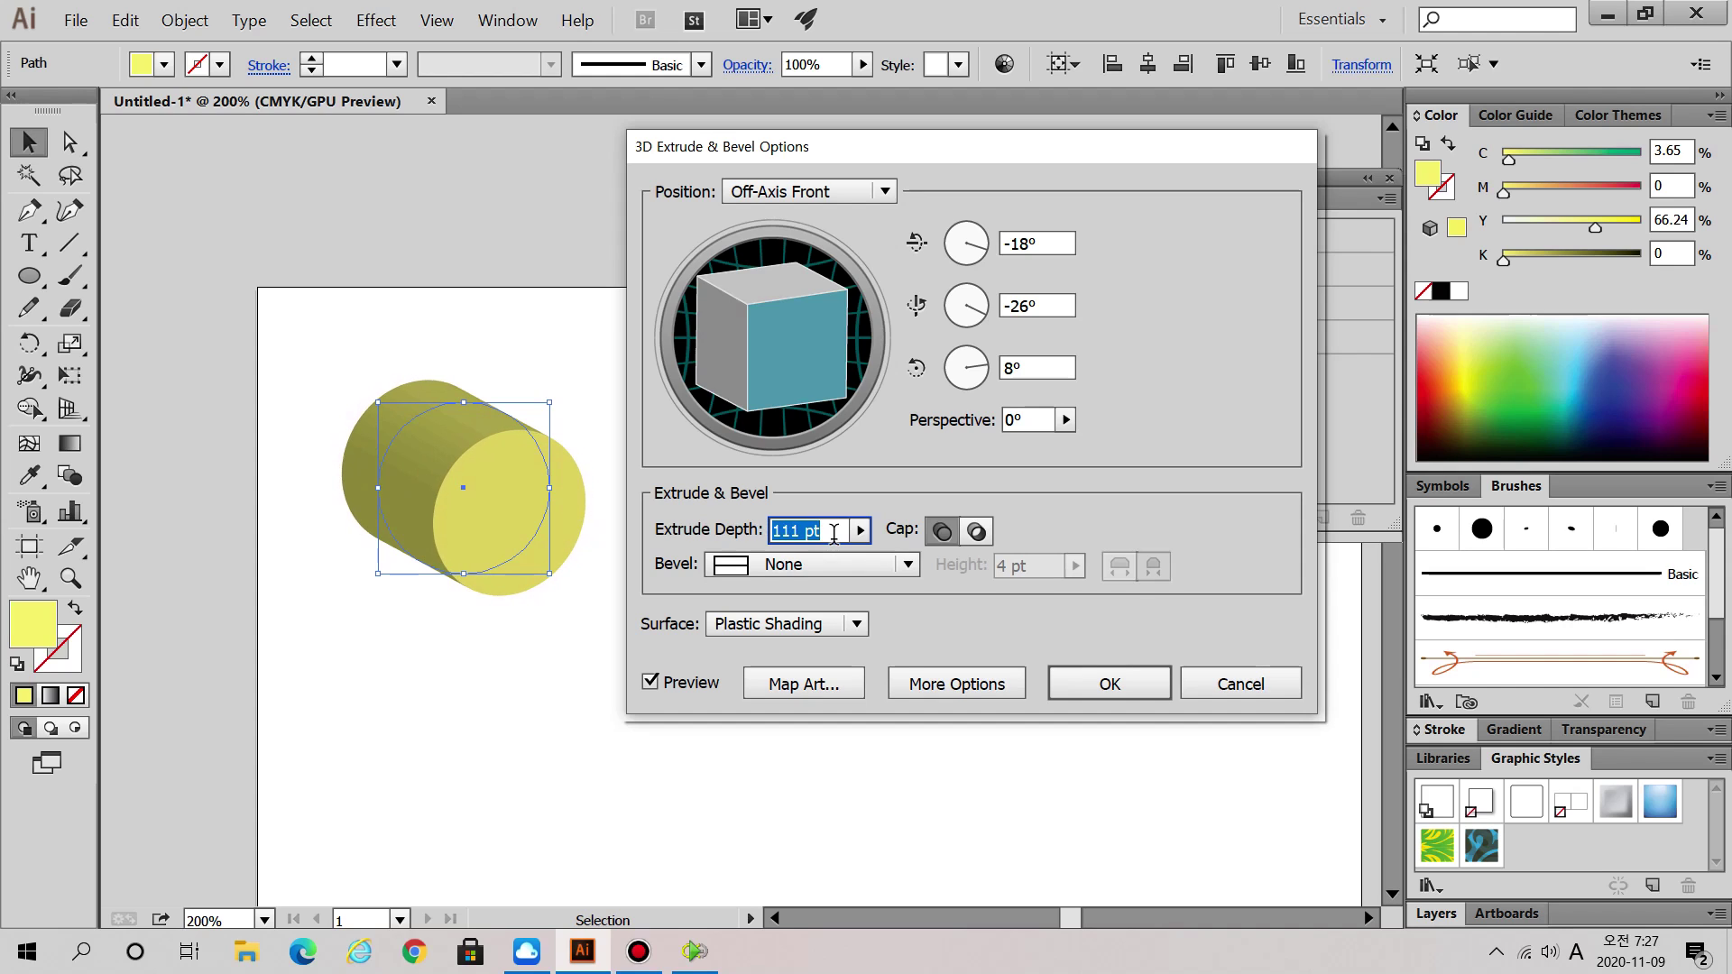
key("Down")
key("Down")
key("Down")
key("Down")
key("Down")
key("Down")
key("Down")
key("Down")
key("Down")
key("Down")
key("Down")
key("Down")
key("Down")
key("Down")
key("Down")
key("Down")
key("Down")
key("Down")
key("Down")
key("Down")
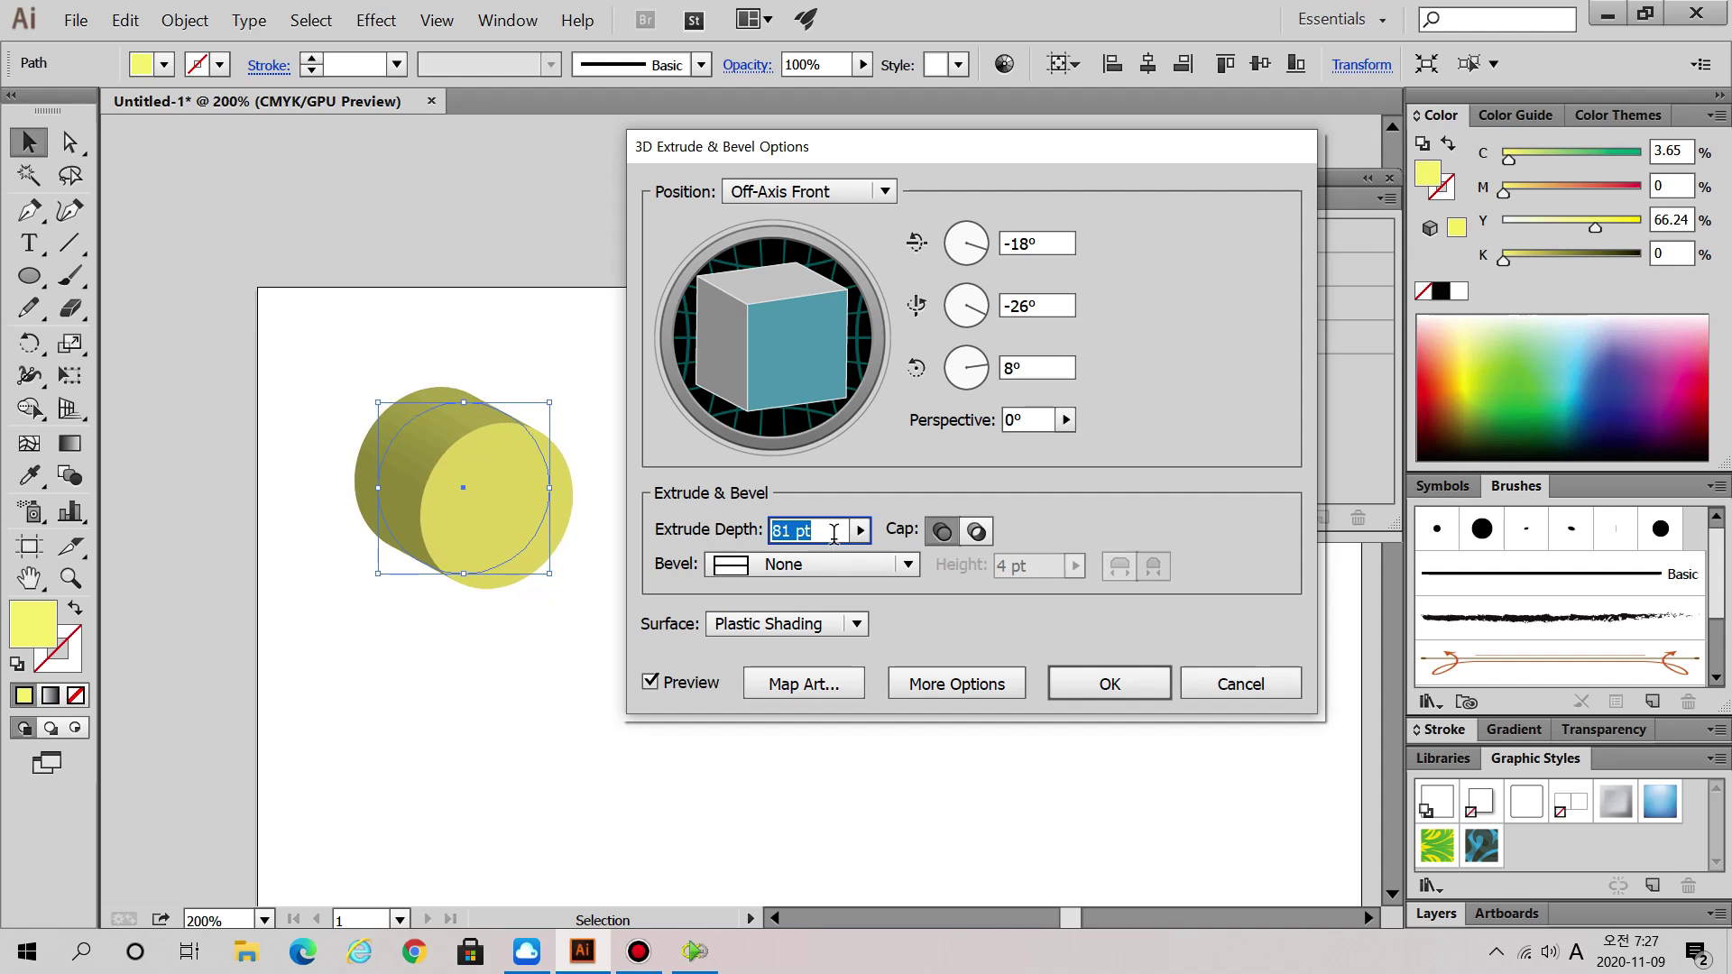
key("Down")
key("Down")
key("Down")
key("Down")
key("Down")
key("Down")
key("Down")
key("Down")
key("Down")
key("Down")
key("Down")
key("Down")
key("Down")
key("Down")
key("Down")
key("Down")
key("Down")
key("Down")
key("Down")
key("Down")
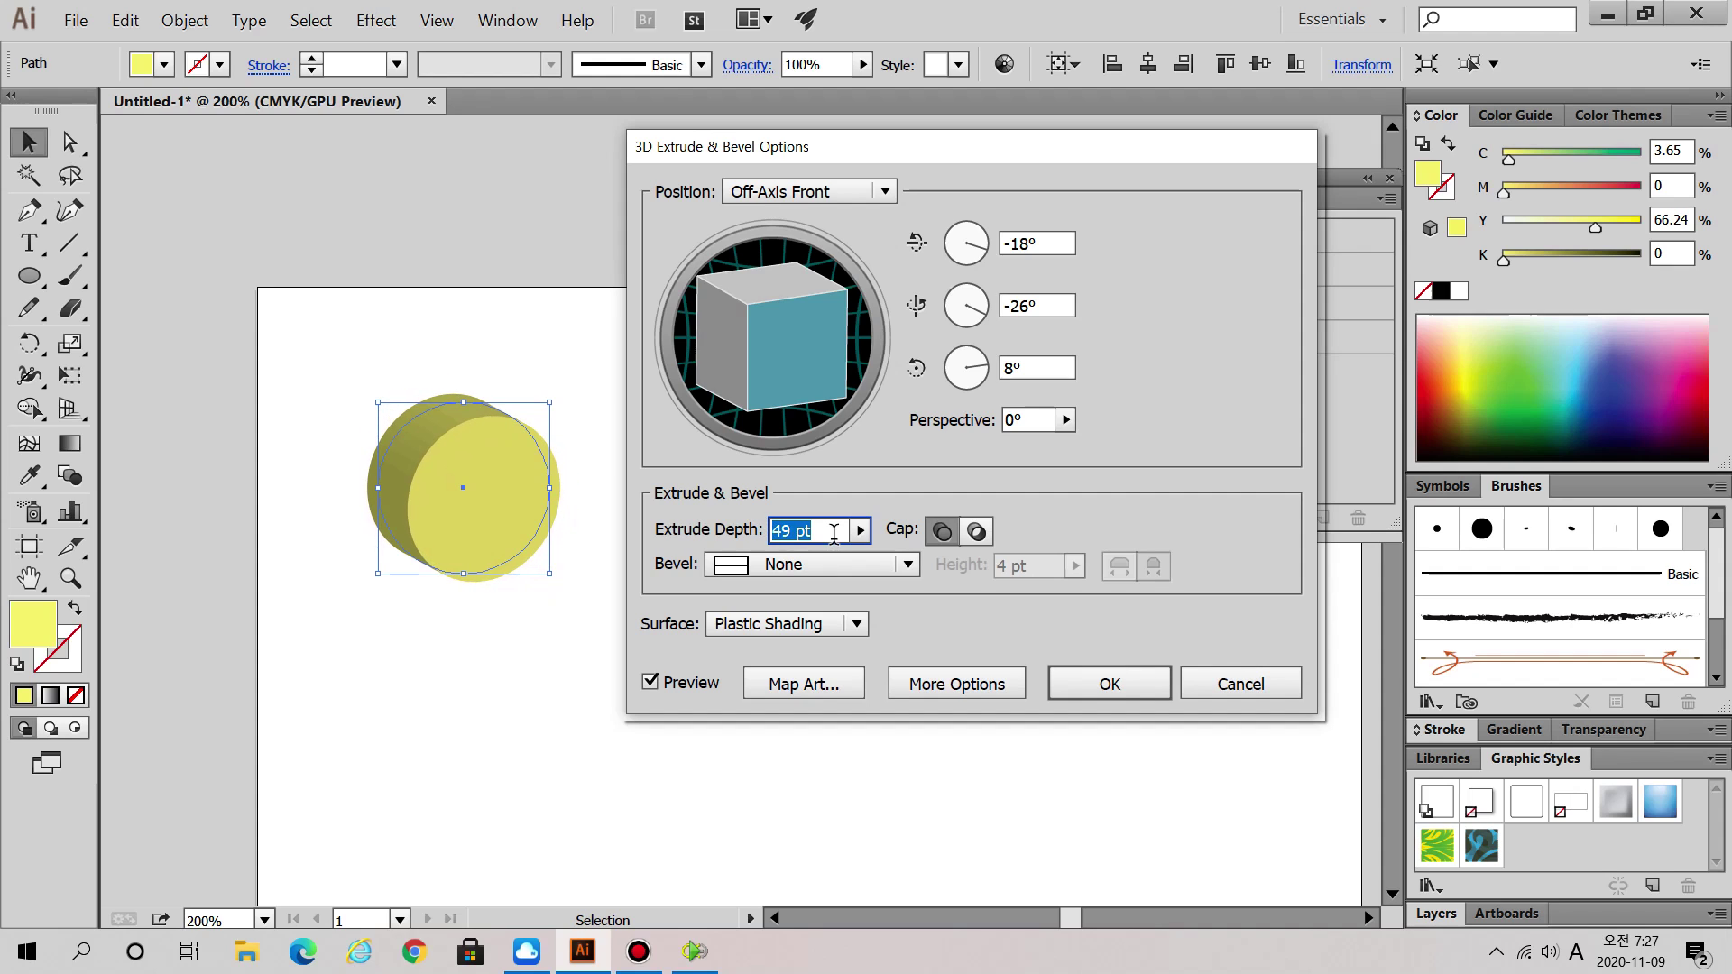
key("Down")
key("Down")
key("Down")
key("Down")
key("Down")
key("Down")
key("Down")
key("Down")
key("Down")
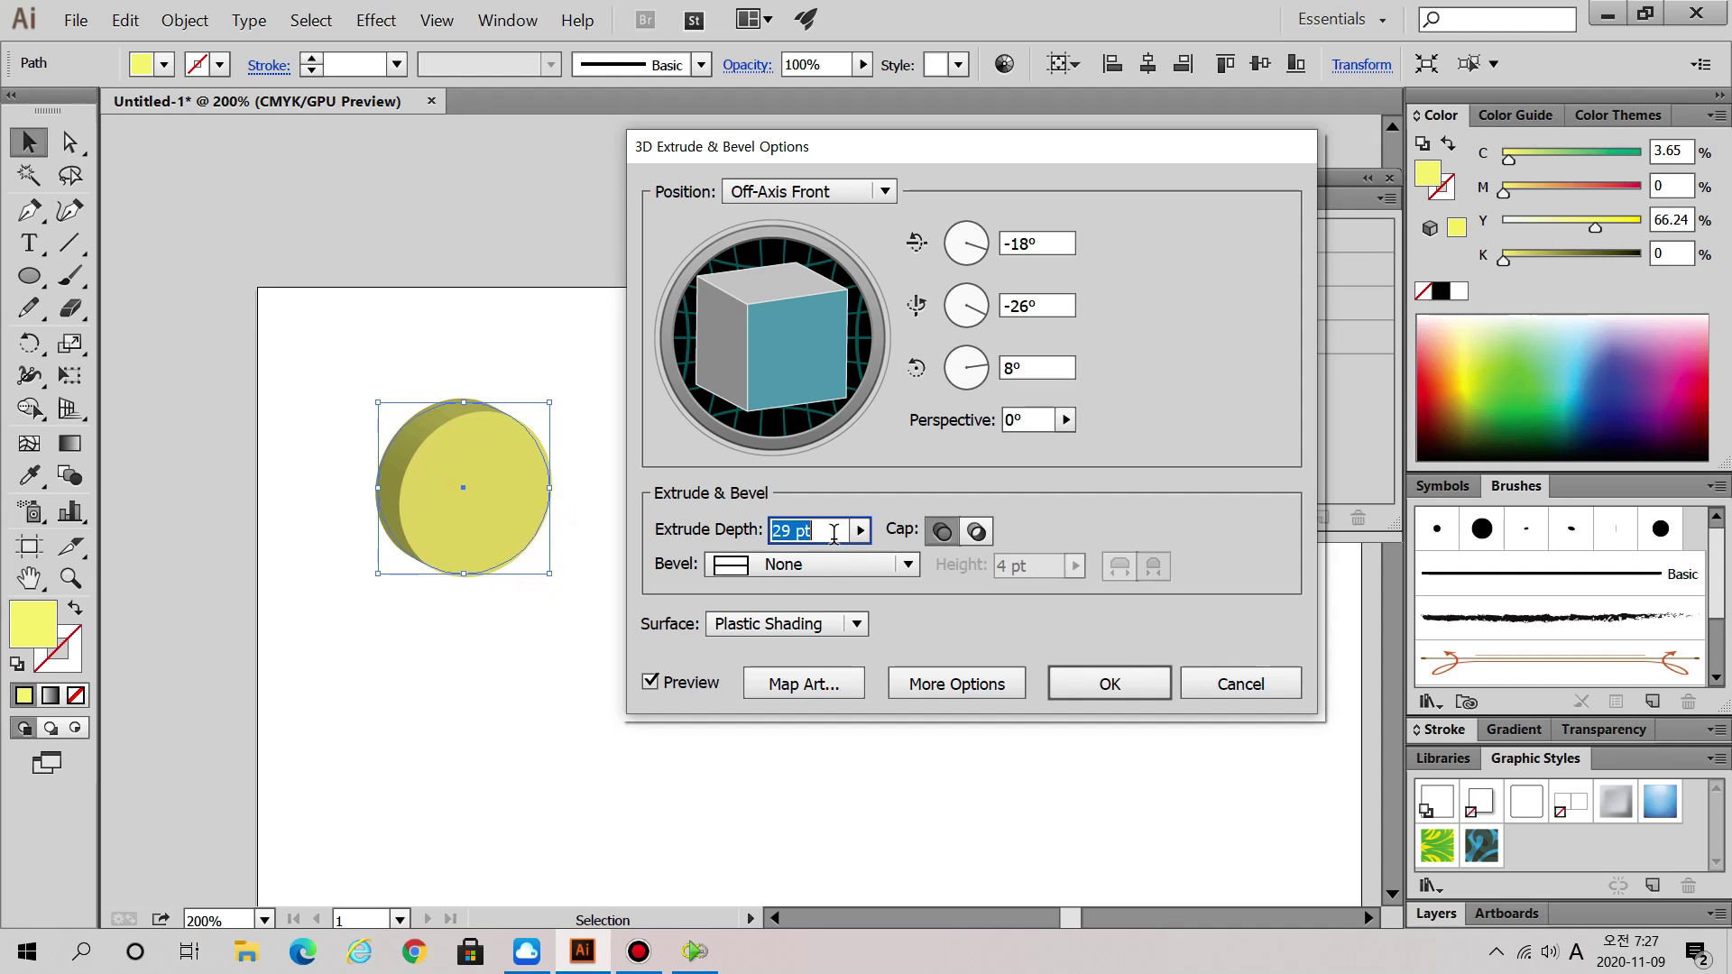
key("Down")
key("Down")
key("Down")
key("Down")
- Rotate the disc to 28°, -47° and 18°, and turn its cap off for a hollow appearance
mouse_move(800, 329)
left_mouse_down()
mouse_move(758, 331)
mouse_move(802, 335)
left_mouse_up()
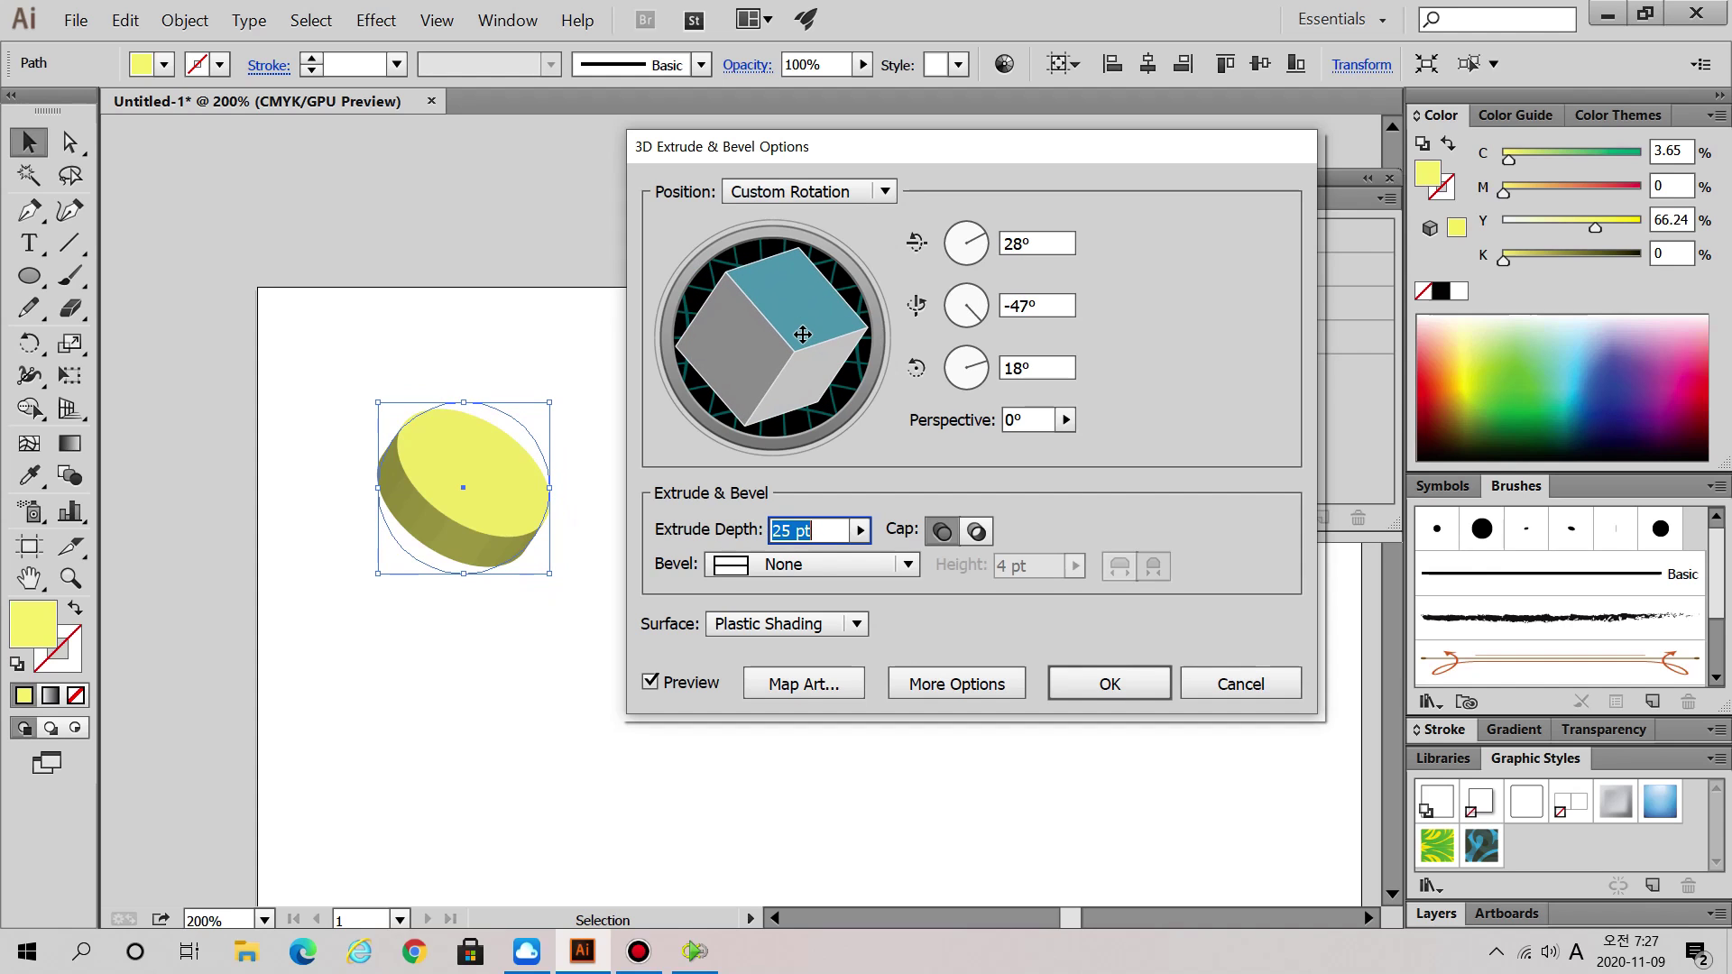
left_click(939, 534)
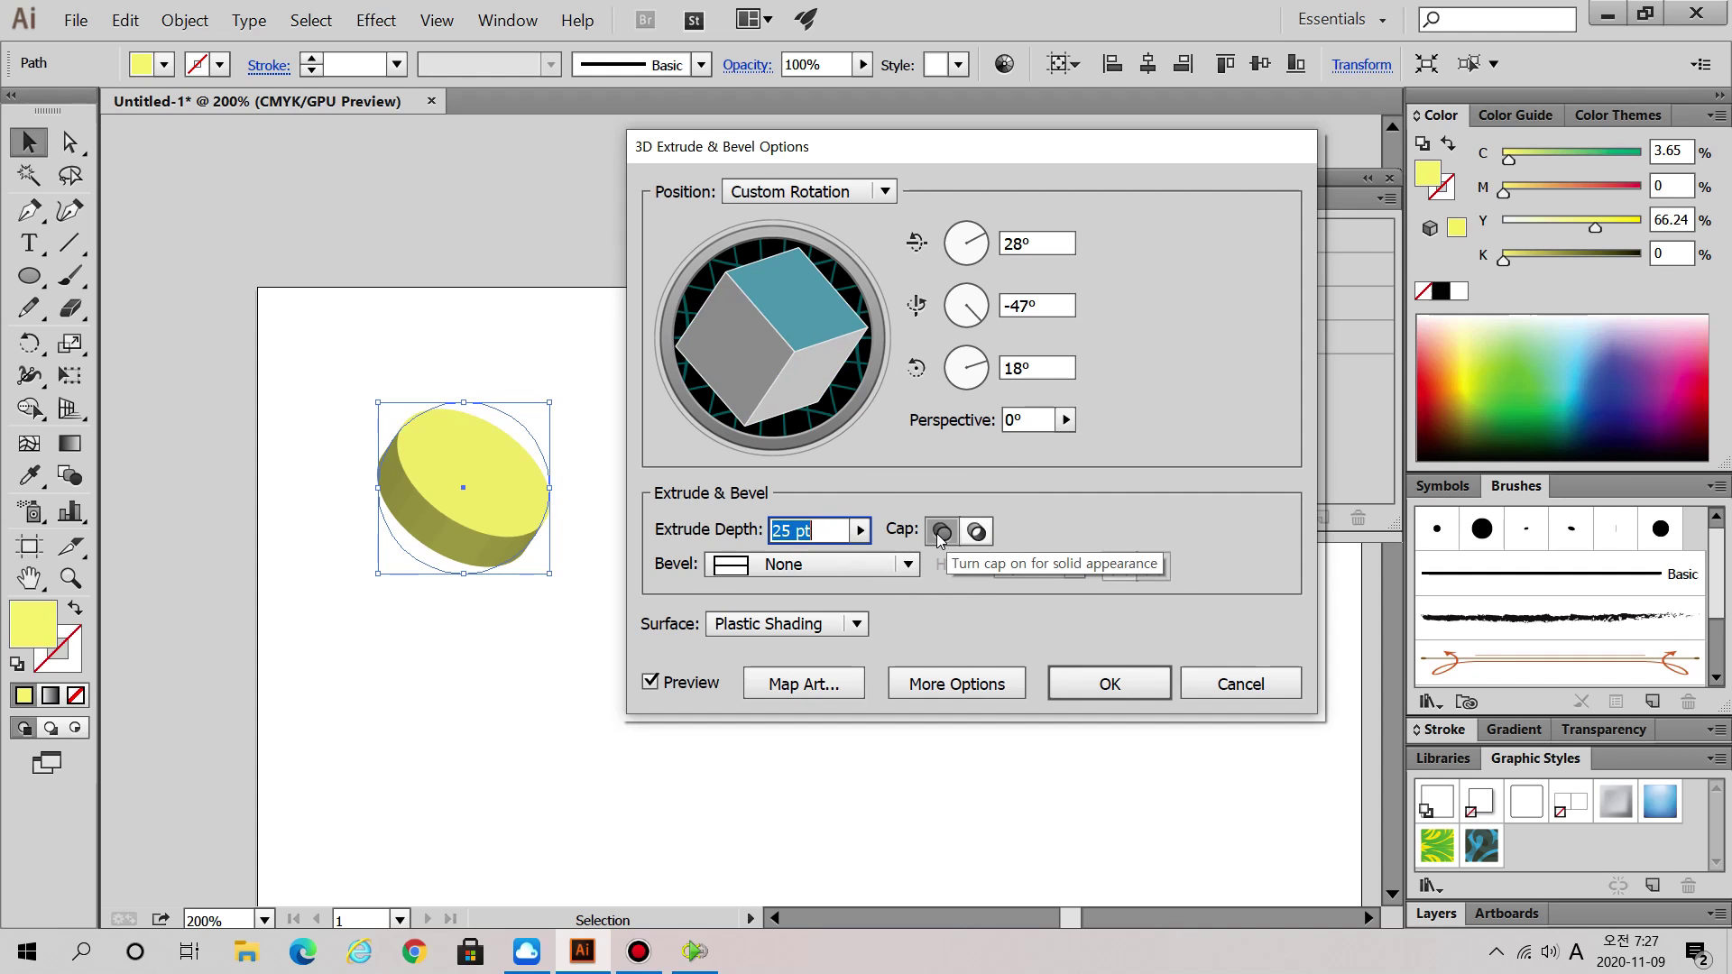
left_click(976, 532)
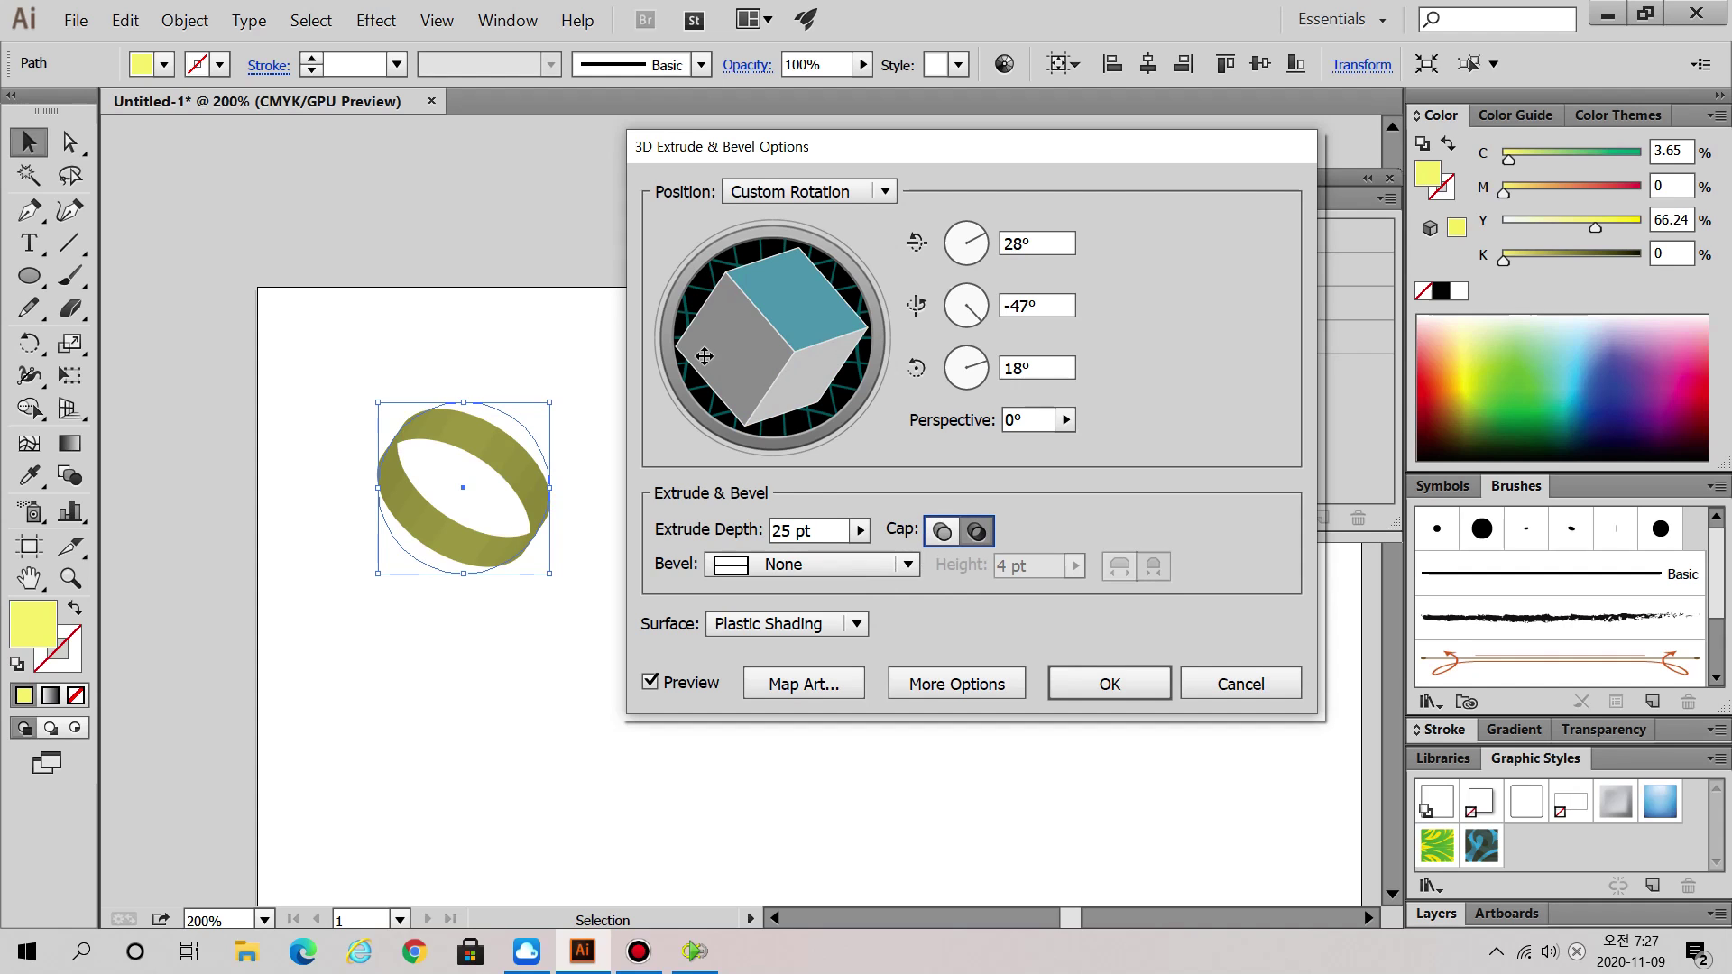
- Rotate the hollow ring to 18°, -76° and 0° to show it from the side
left_click_drag(804, 317, 731, 361)
left_click_drag(836, 357, 848, 323)
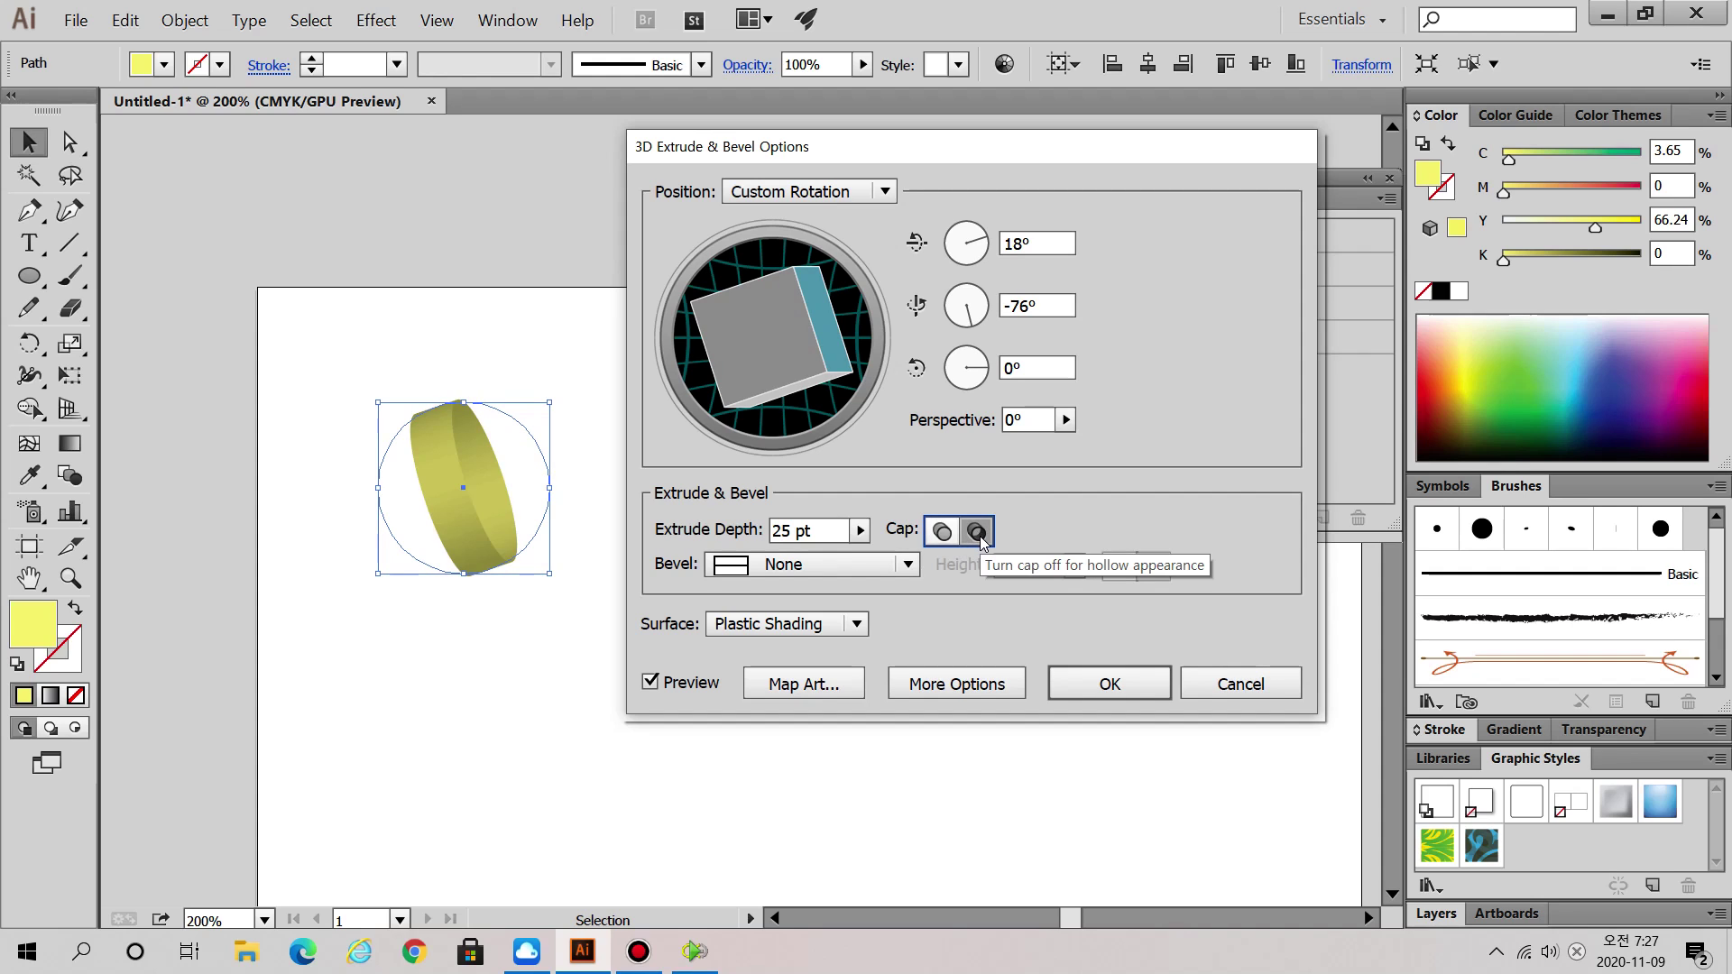
key("ctrl")
key("ctrl")
key("ctrl")
- Turn the cap back on for a solid appearance and rotate the disc to 29°, -45° and 5°
left_click(942, 536)
left_click_drag(773, 349, 812, 325)
mouse_move(801, 397)
left_mouse_down()
mouse_move(716, 356)
mouse_move(800, 415)
mouse_move(801, 397)
left_mouse_up()
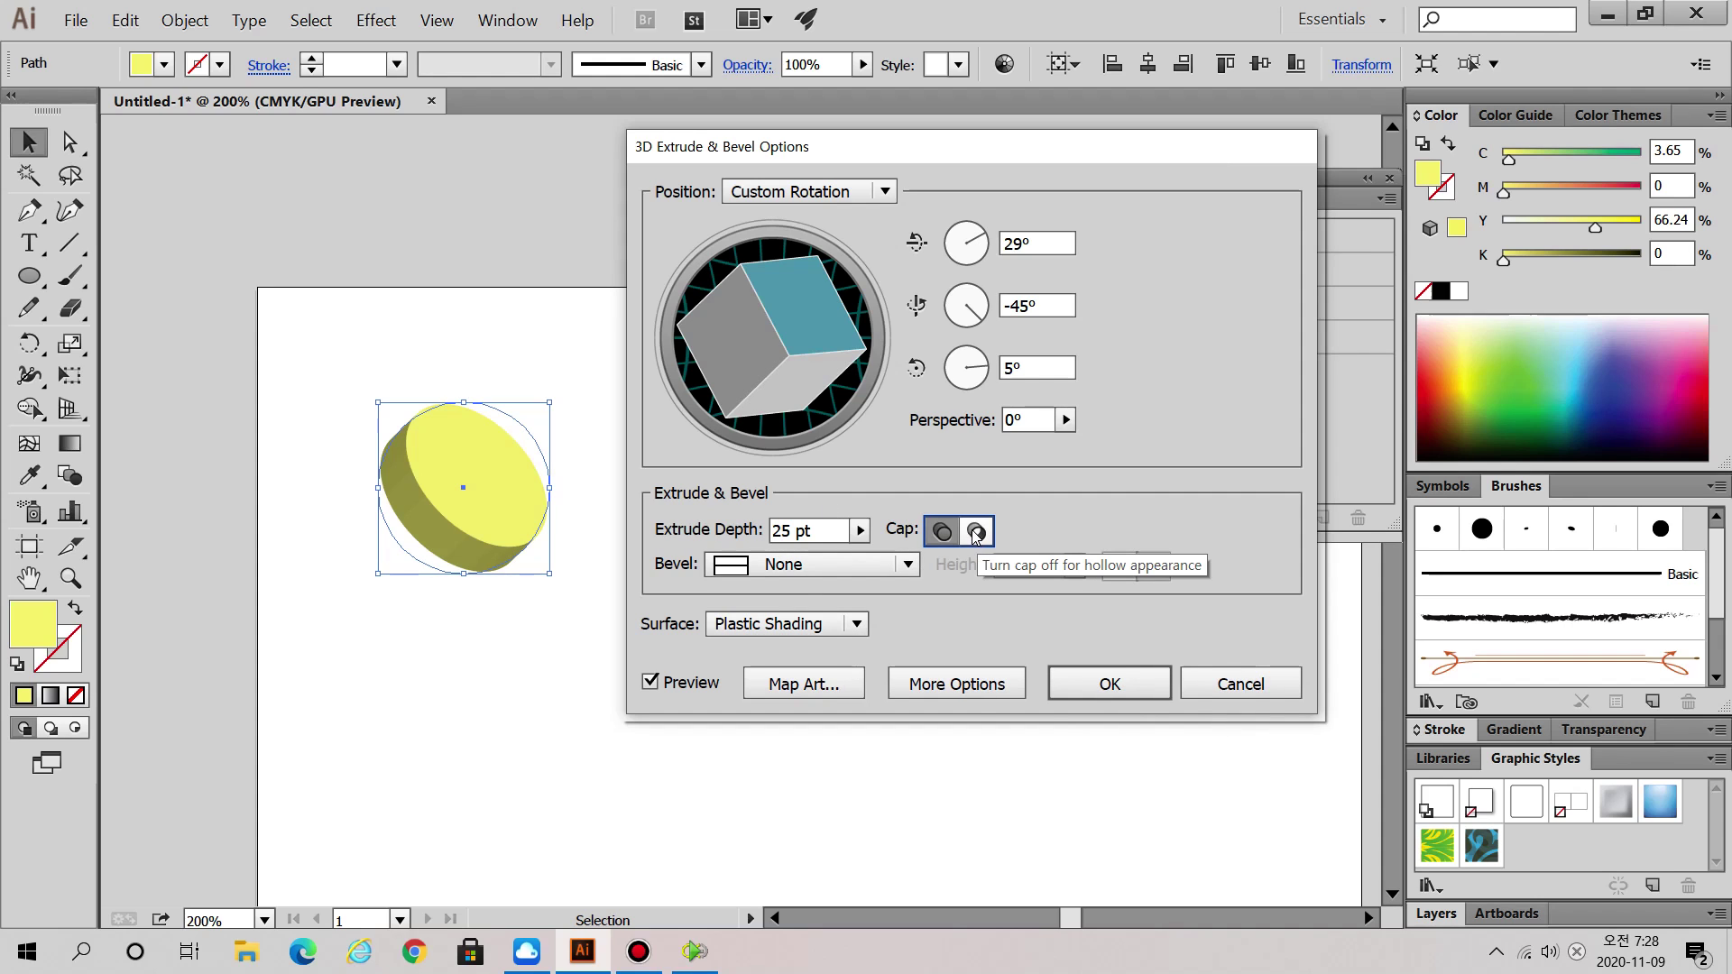
- Rotate the disc to 22°, -57° and 38°, and extend its extrude depth to 279 pt
left_click_drag(839, 275, 853, 359)
left_click_drag(832, 530, 620, 522)
key("Right")
key("Right")
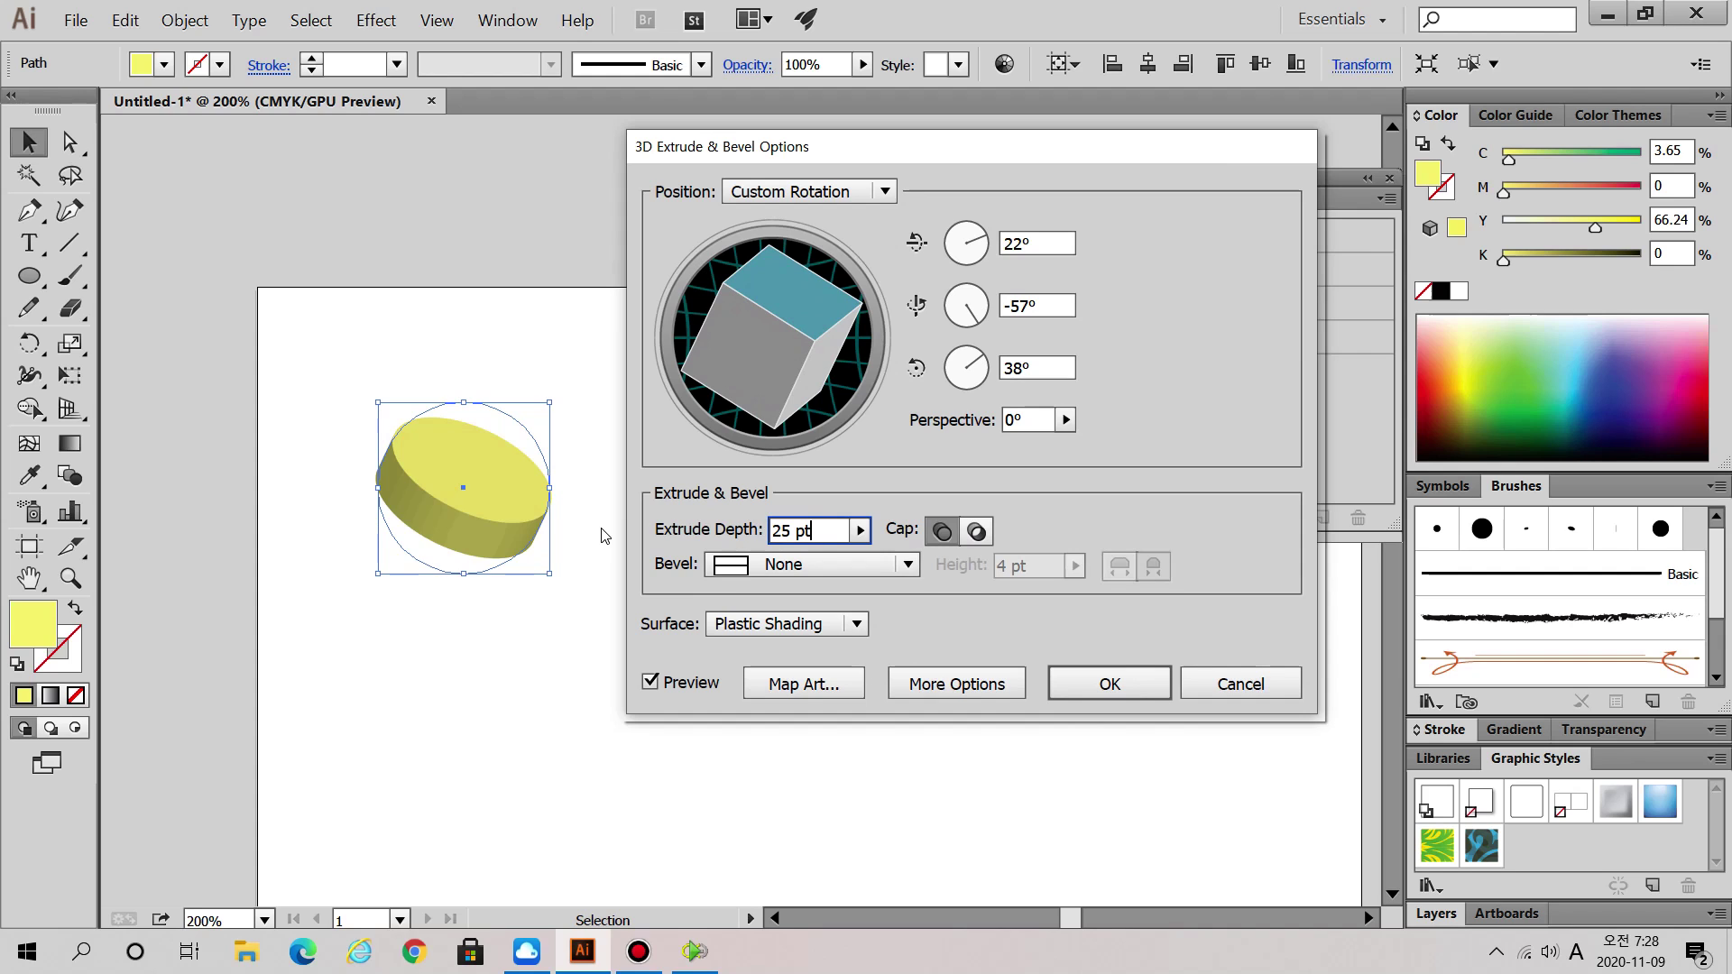
left_click(860, 530)
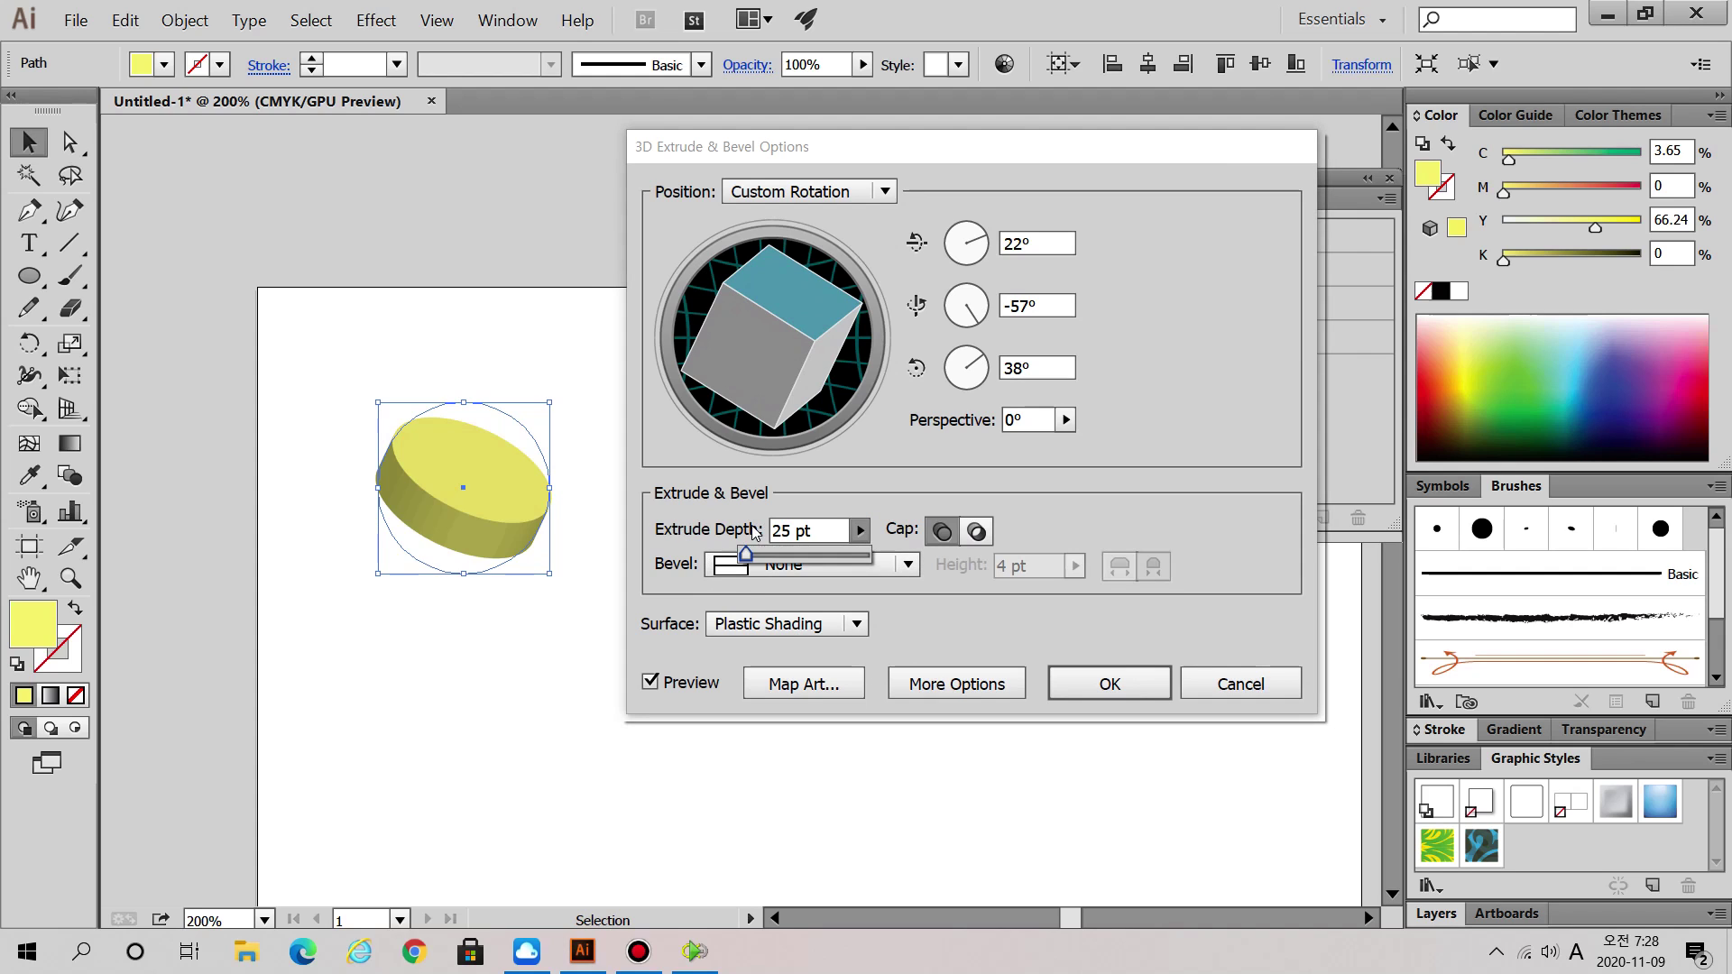
left_click_drag(790, 560, 762, 554)
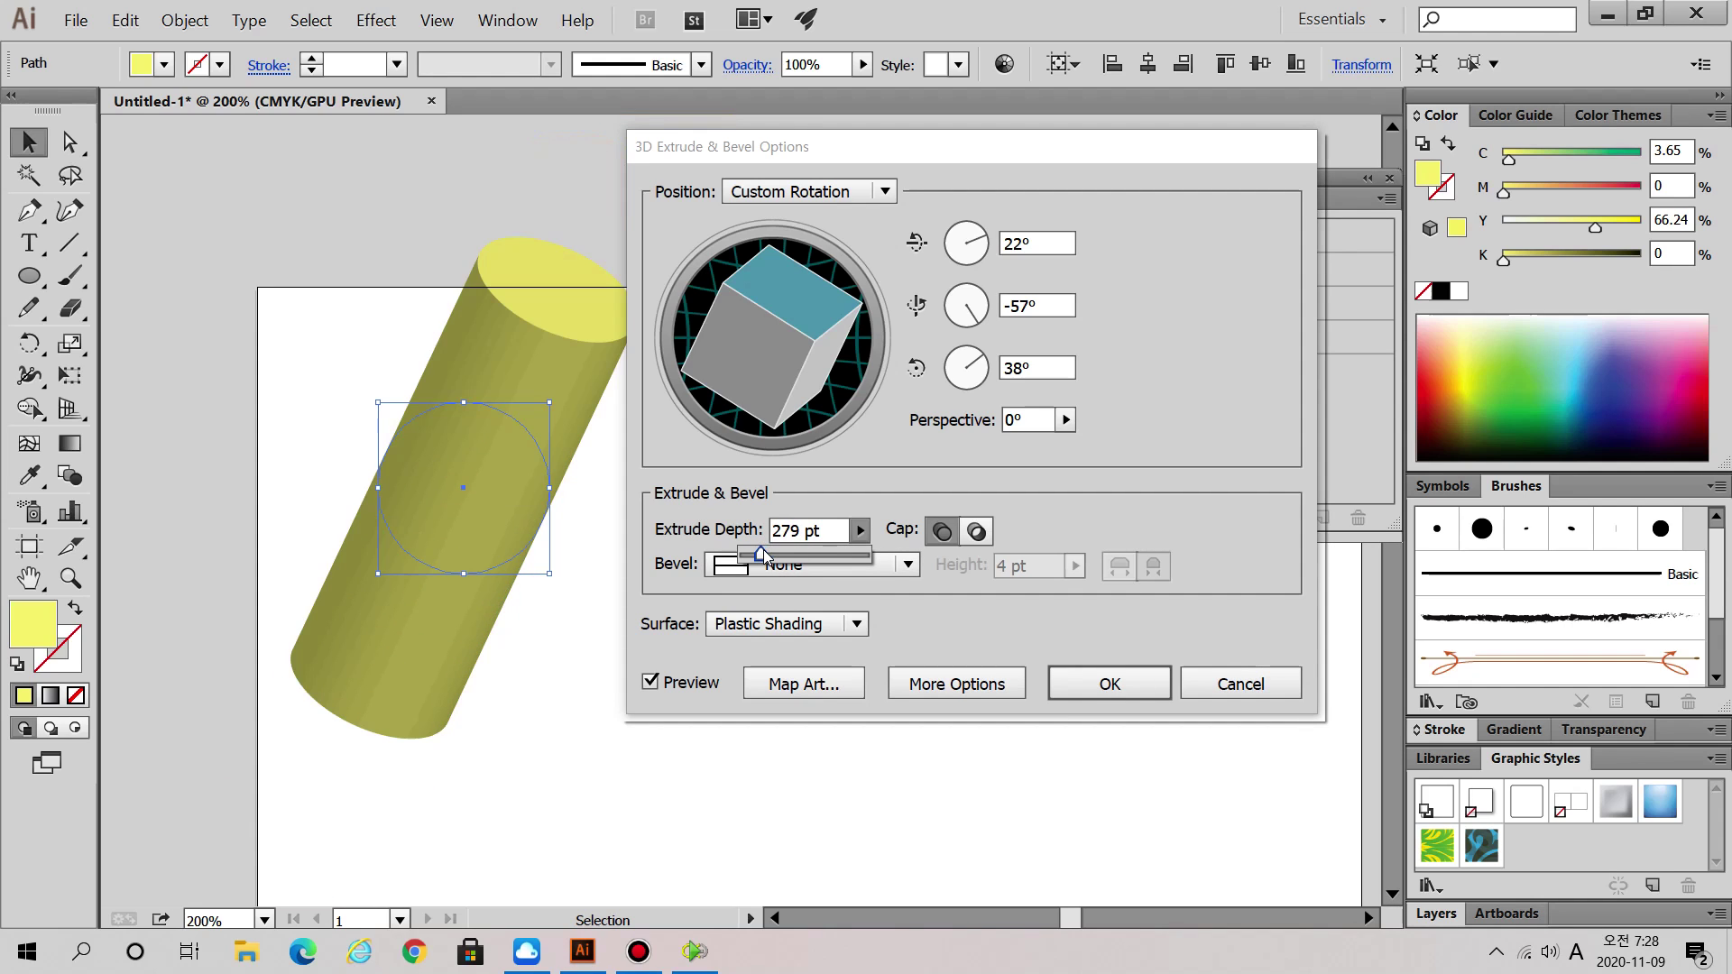
- Rotate the long cylinder to 70°, 10° and 31°
left_click_drag(828, 273, 799, 338)
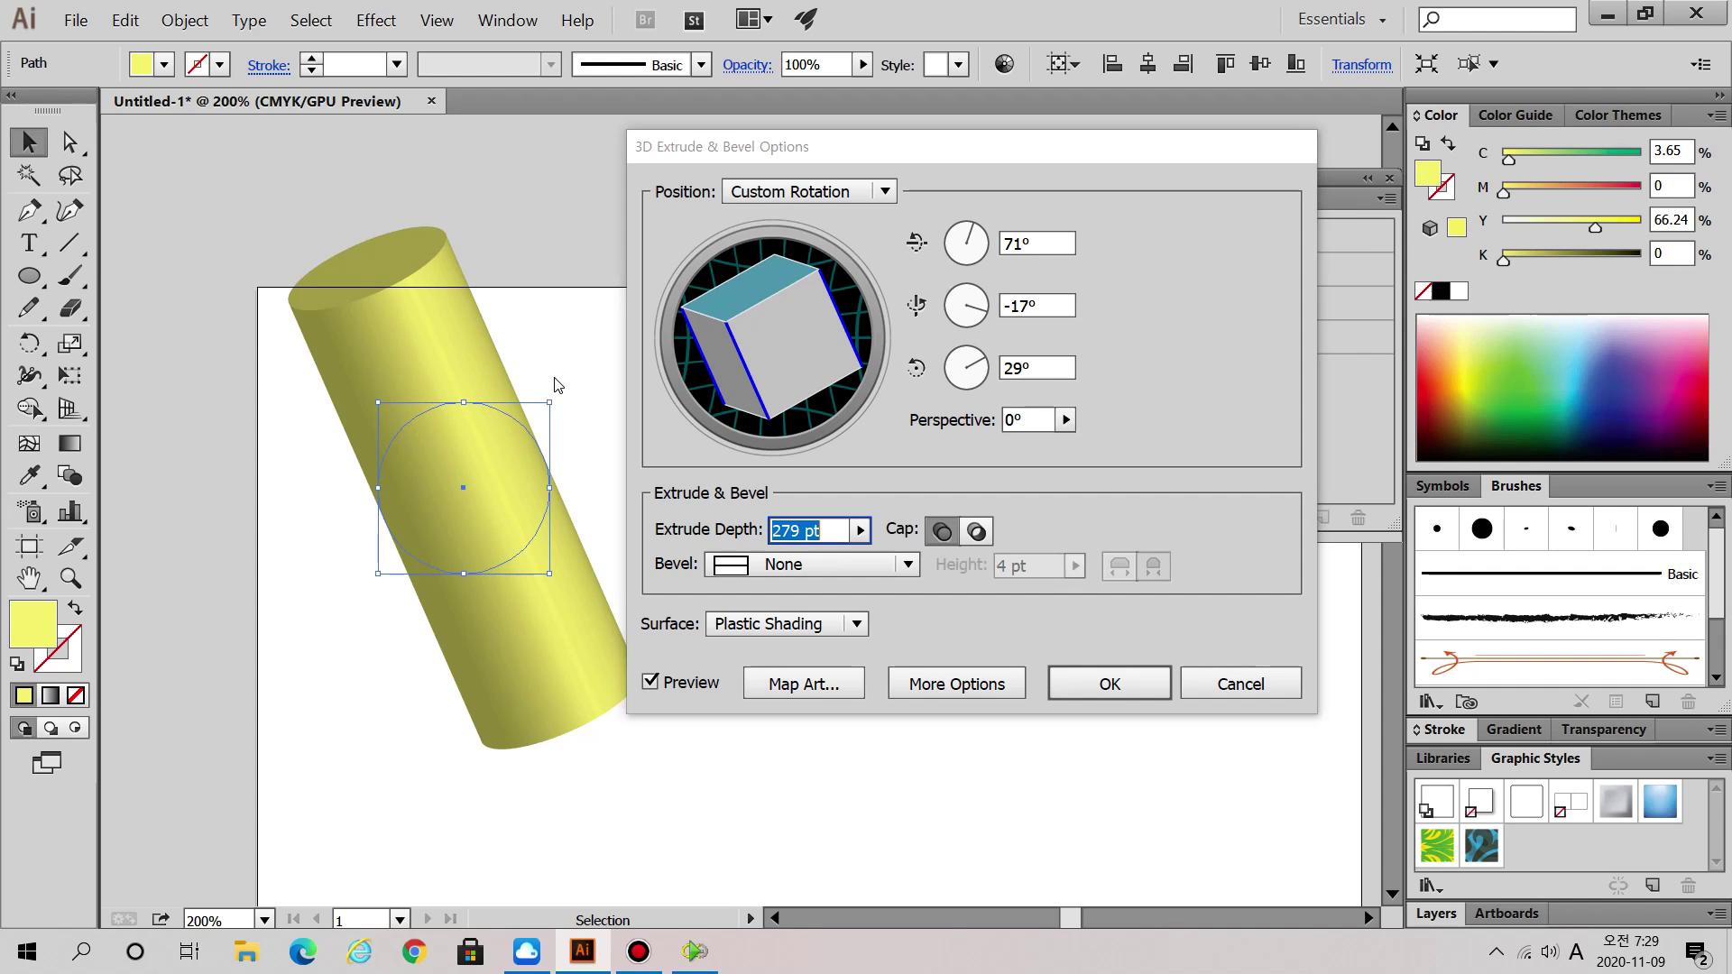
left_click_drag(772, 298, 839, 378)
left_click_drag(786, 303, 771, 359)
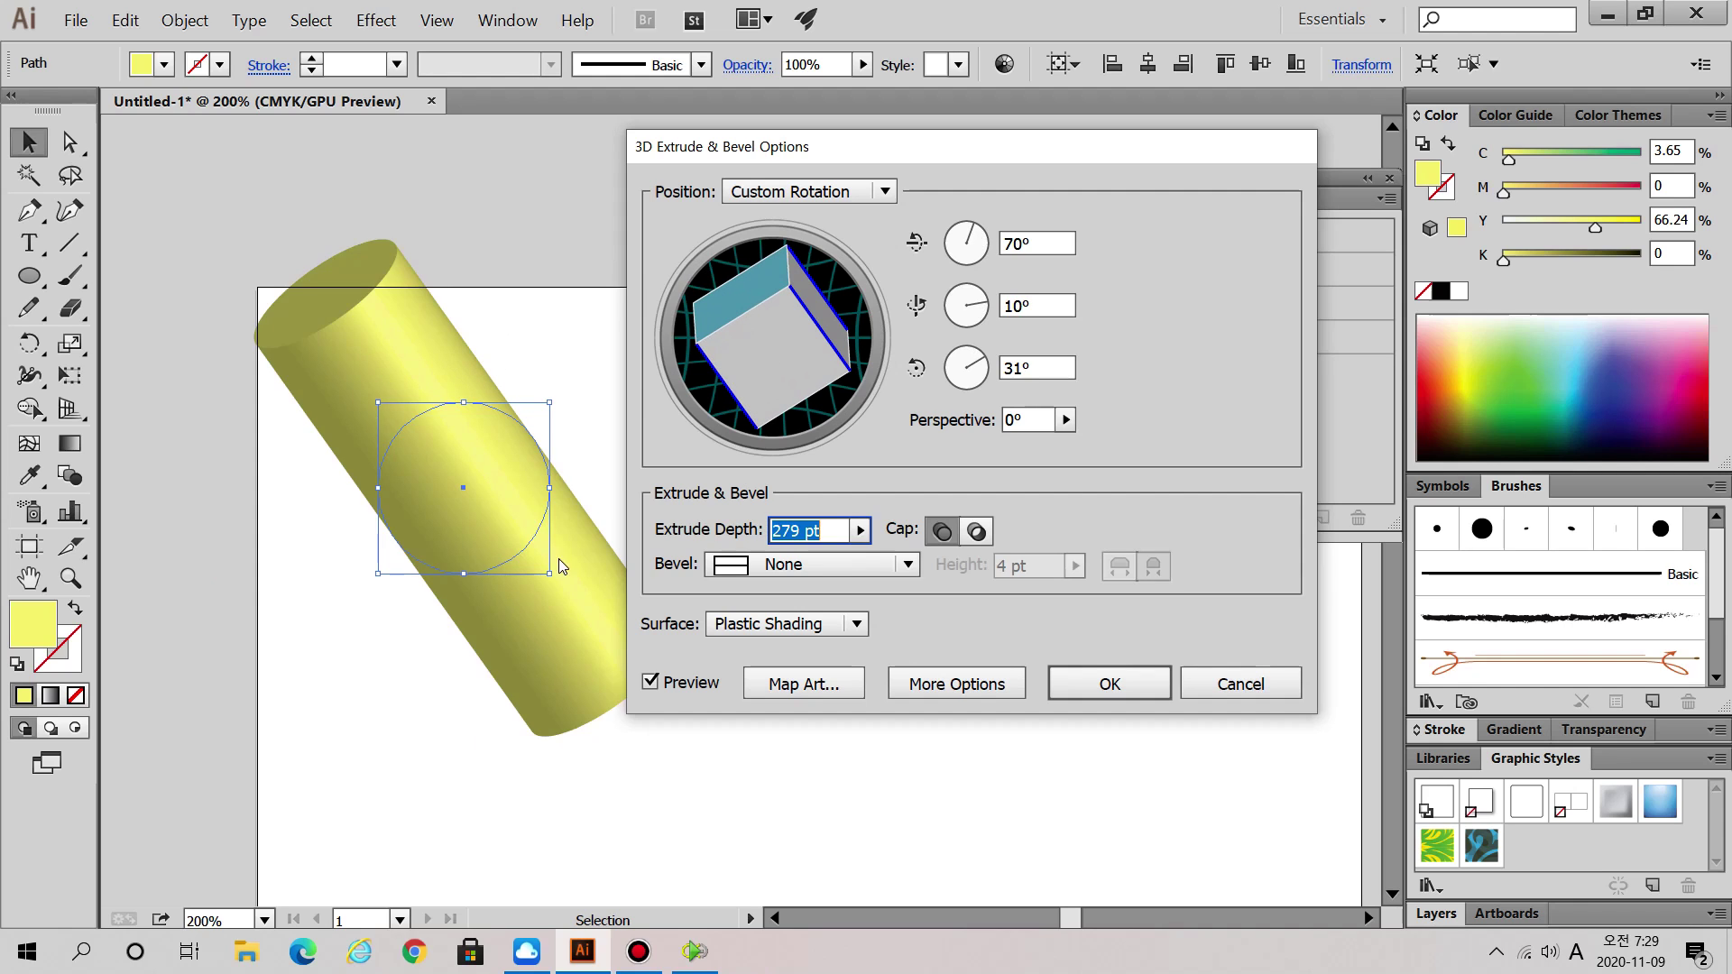
- Apply a Classic bevel to the cylinder, extend it outward from the original shape, and set its height to 22 pt
left_click(863, 565)
left_click(868, 623)
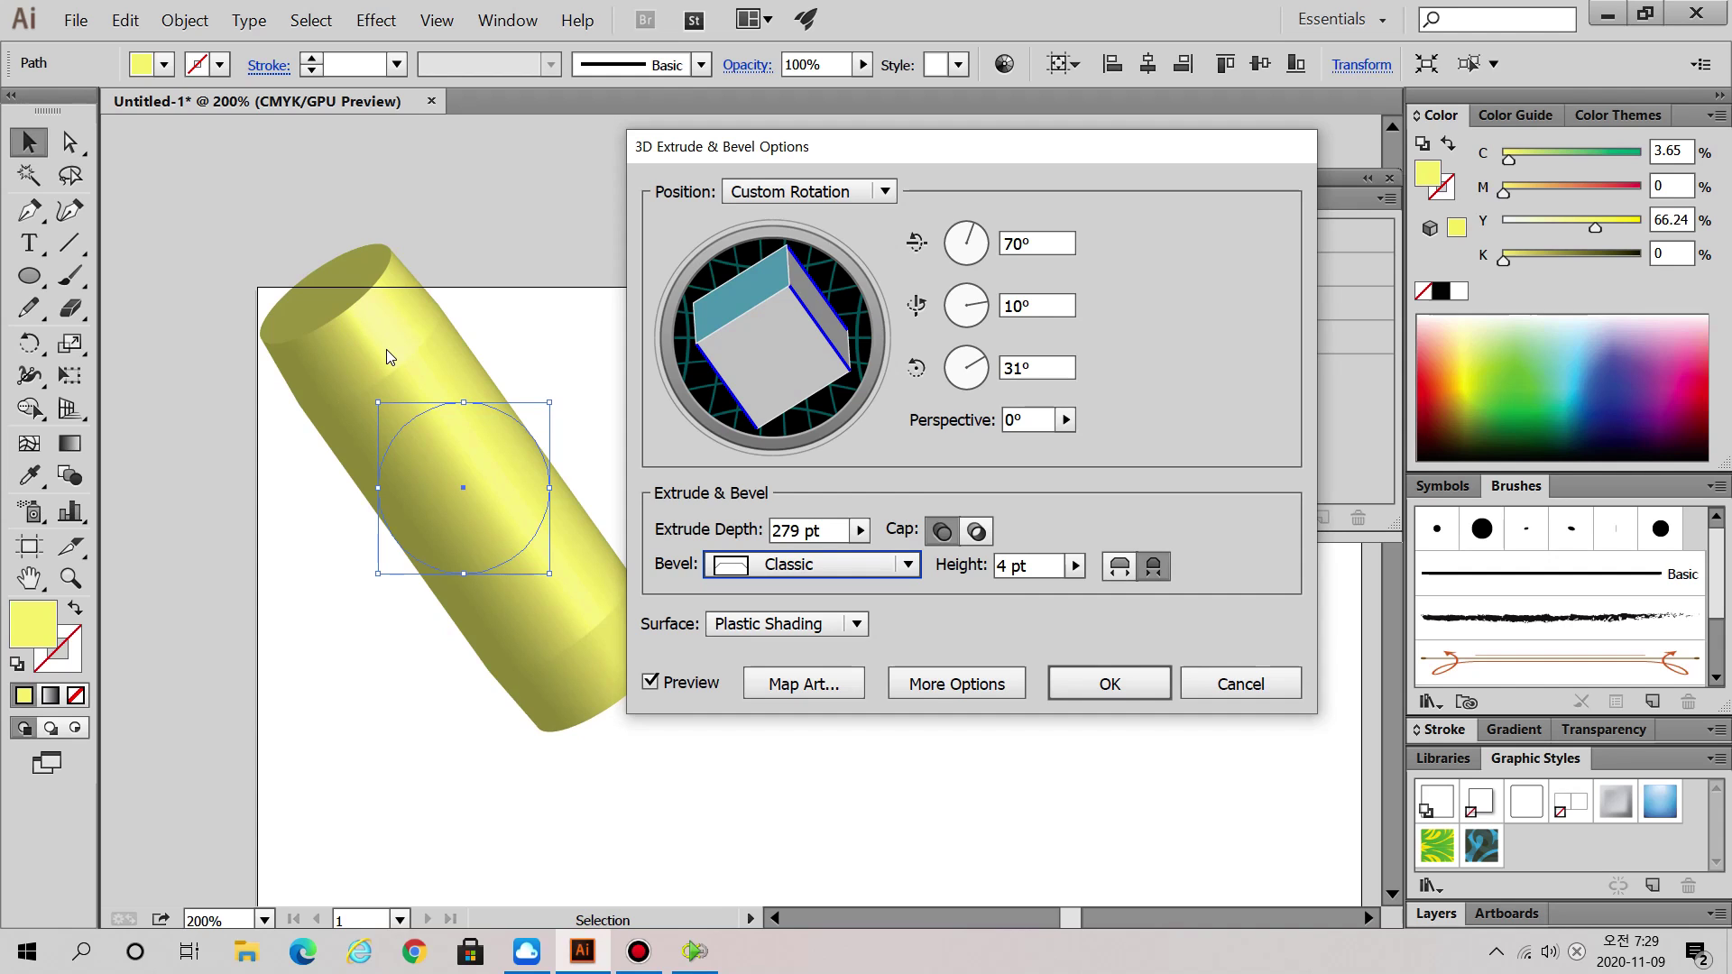
left_click(1119, 567)
left_click(1153, 569)
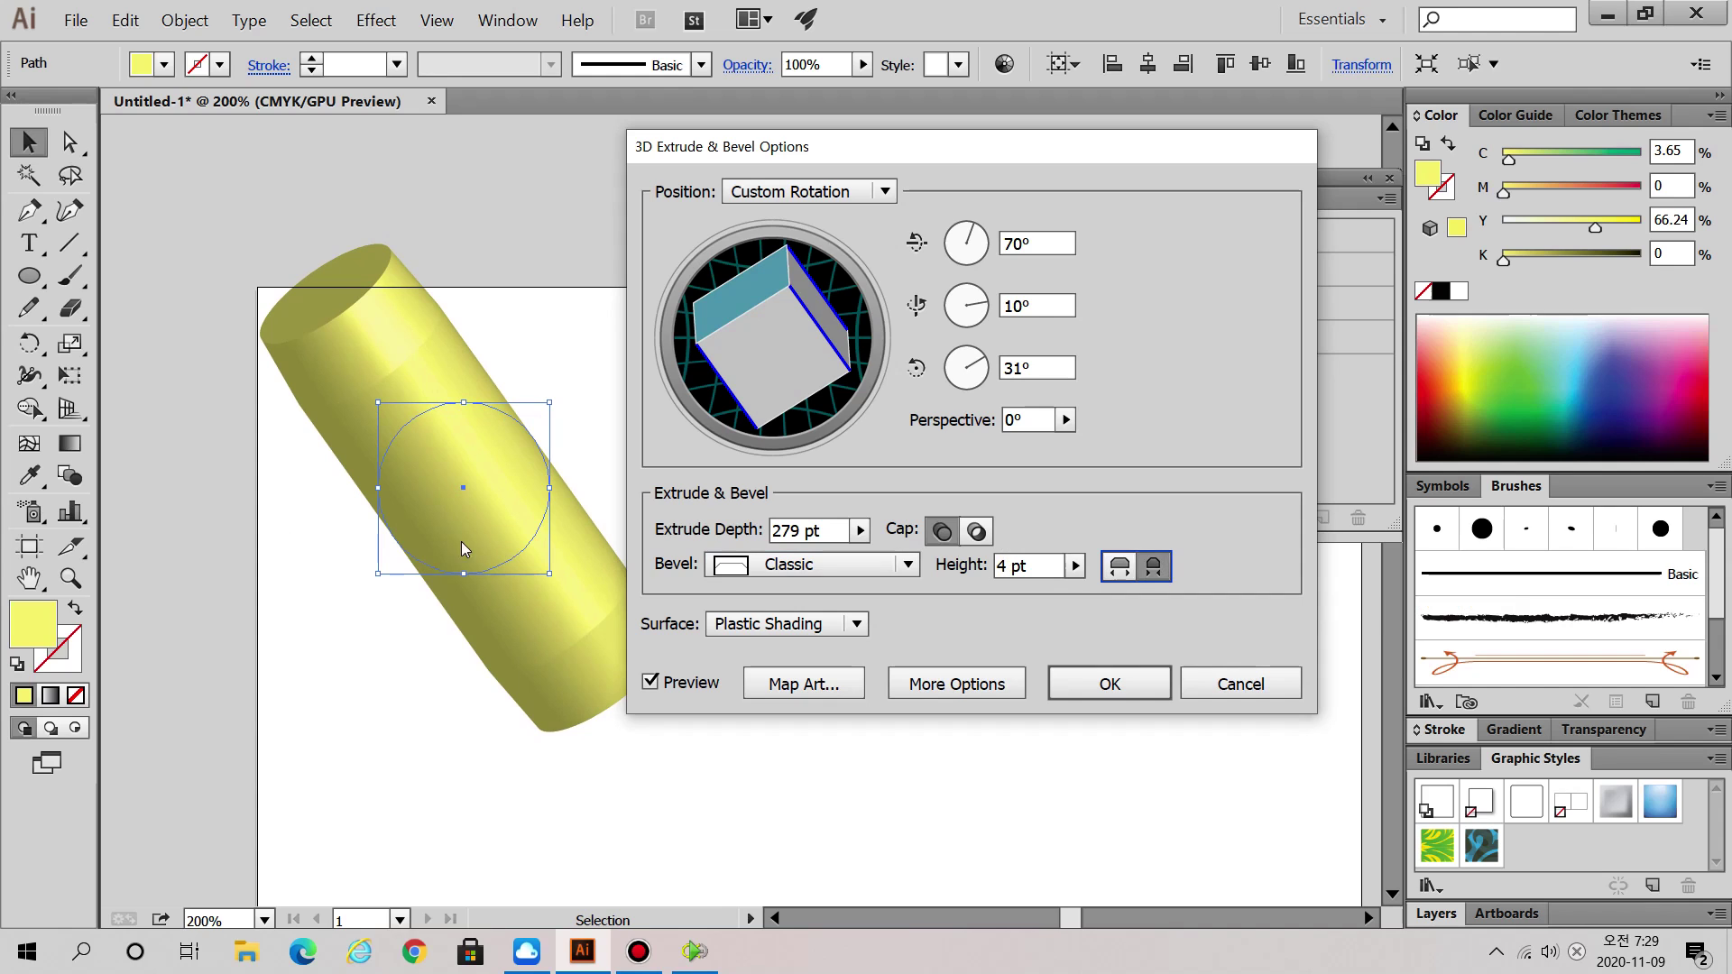
left_click(1118, 571)
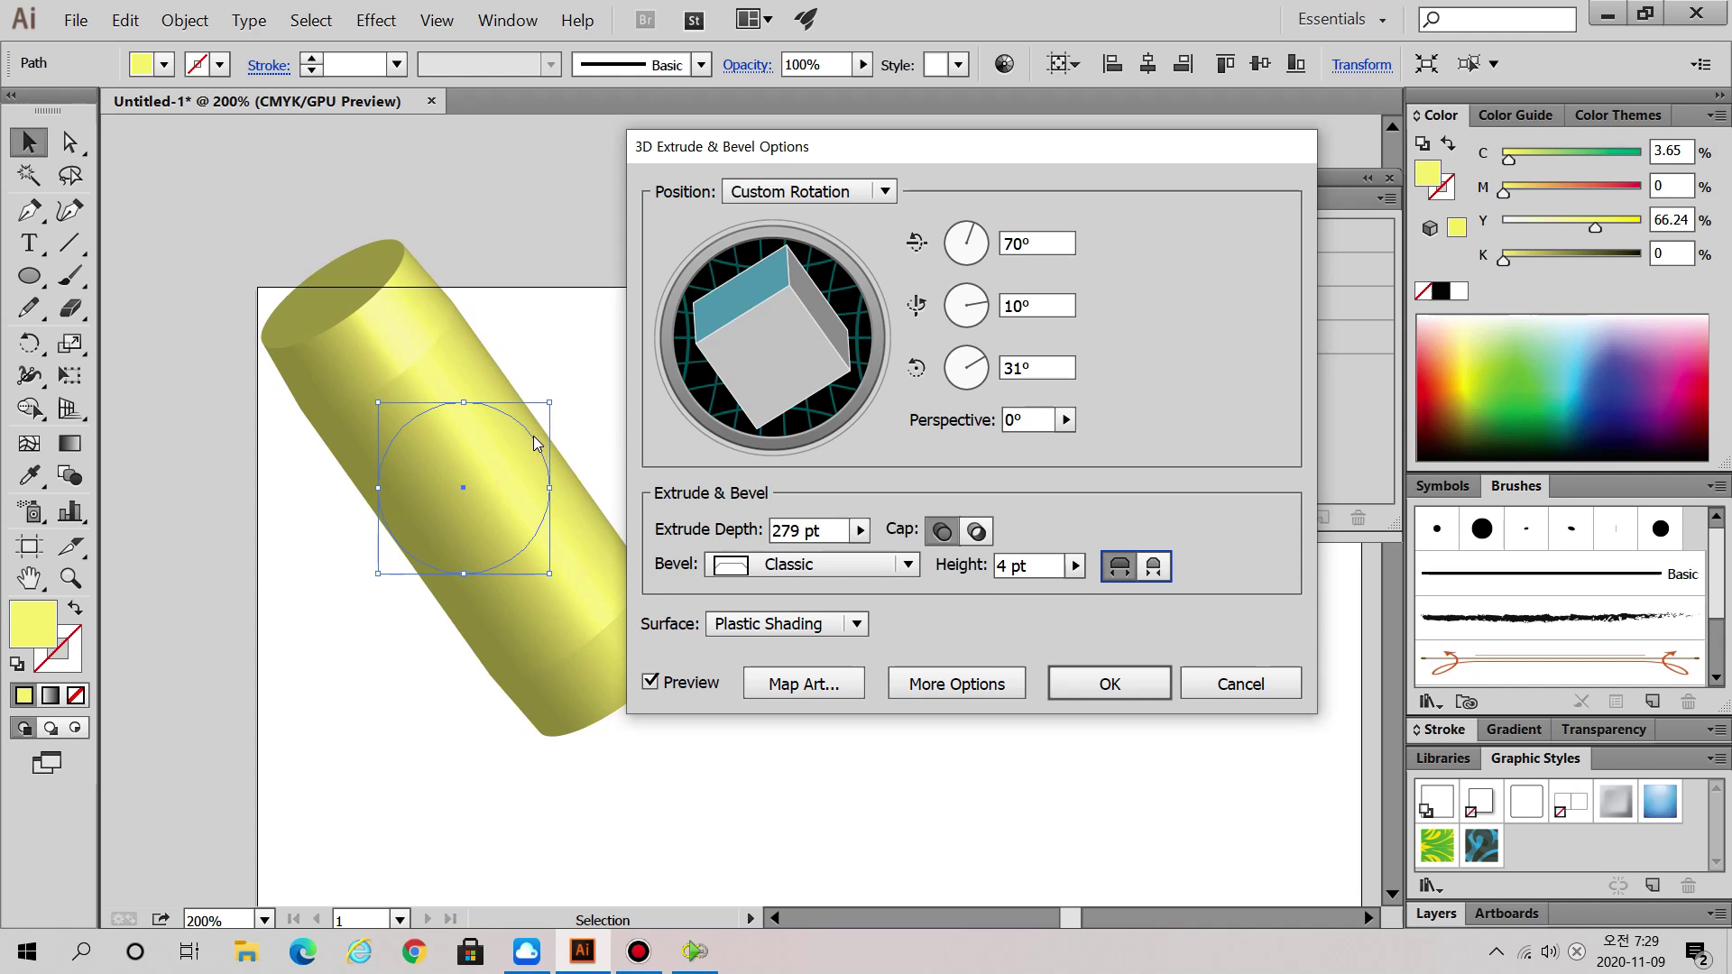
left_click(1074, 567)
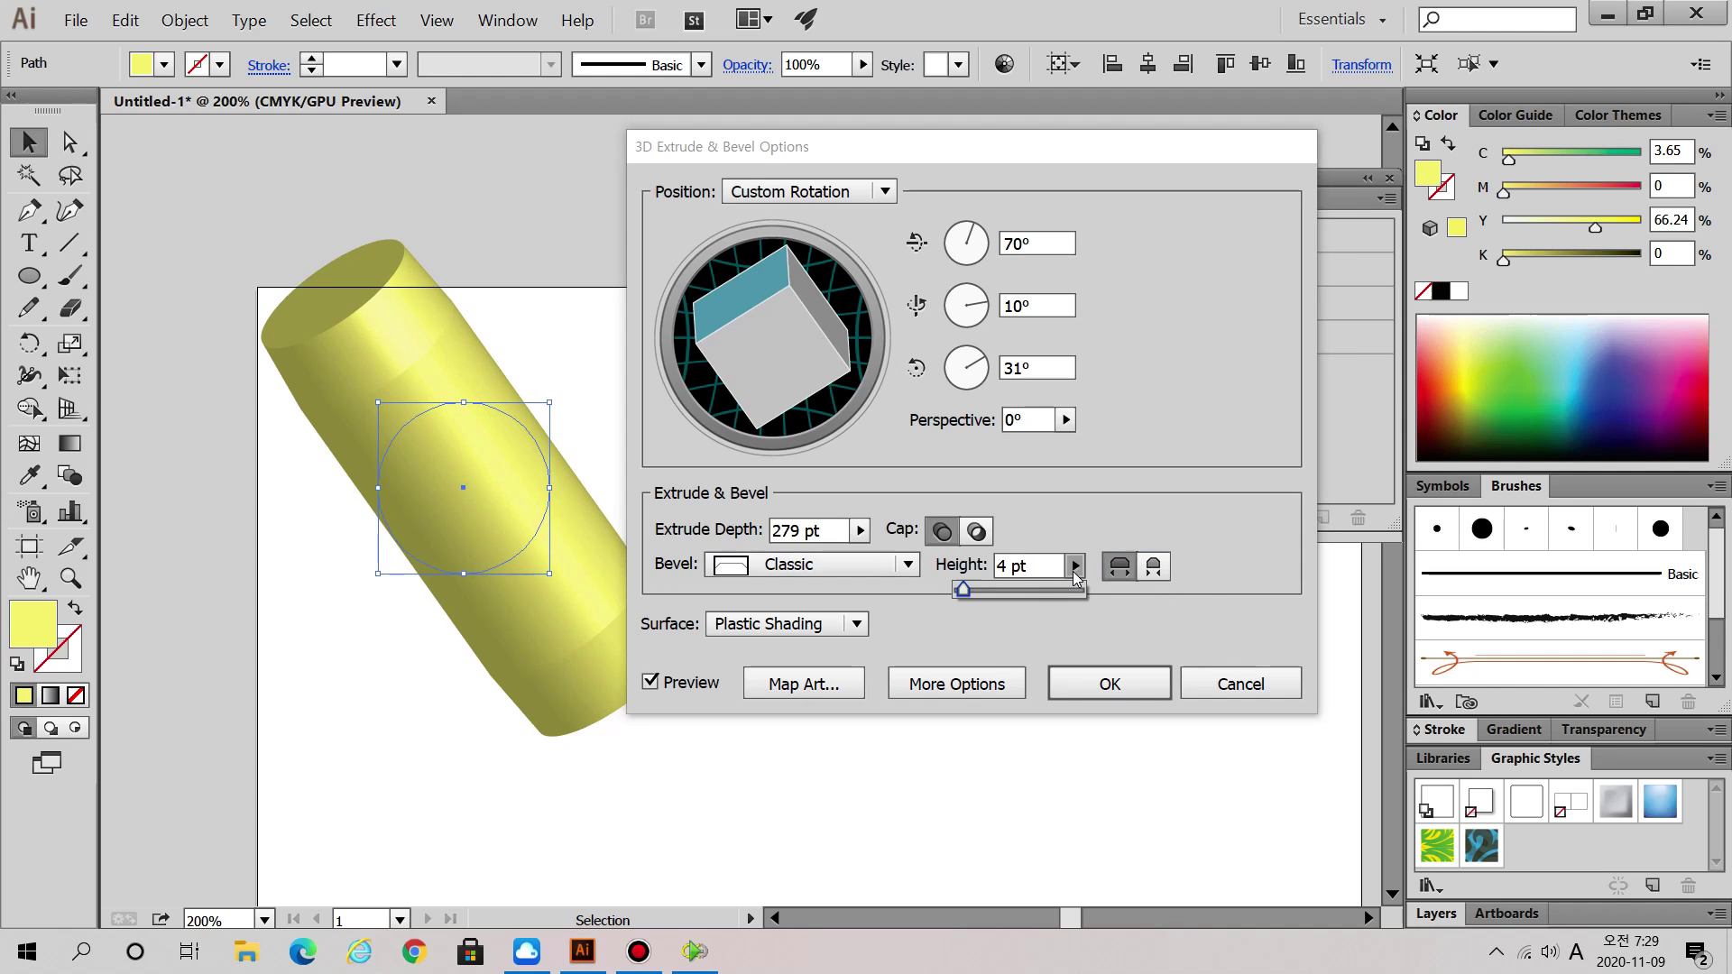
mouse_move(965, 591)
left_mouse_down()
mouse_move(1000, 585)
mouse_move(984, 589)
left_mouse_up()
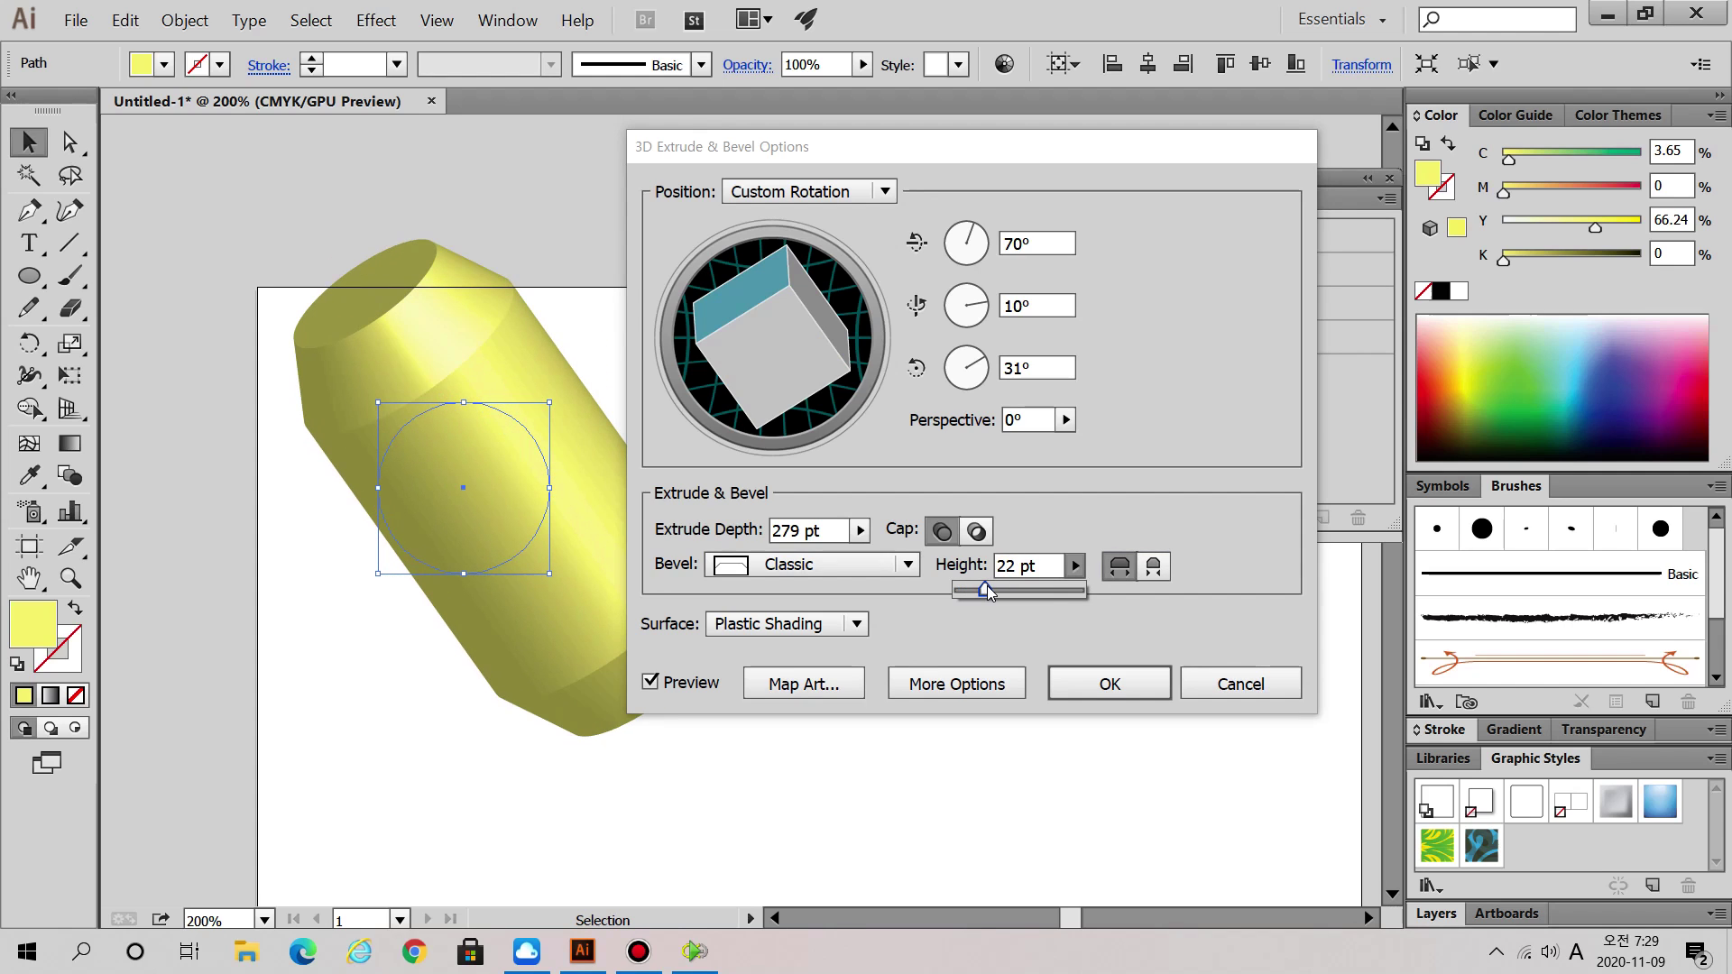
- Change the cylinder's bevel shape to Complex 1 and reduce the bevel height to 13 pt
left_click(862, 566)
left_click(861, 566)
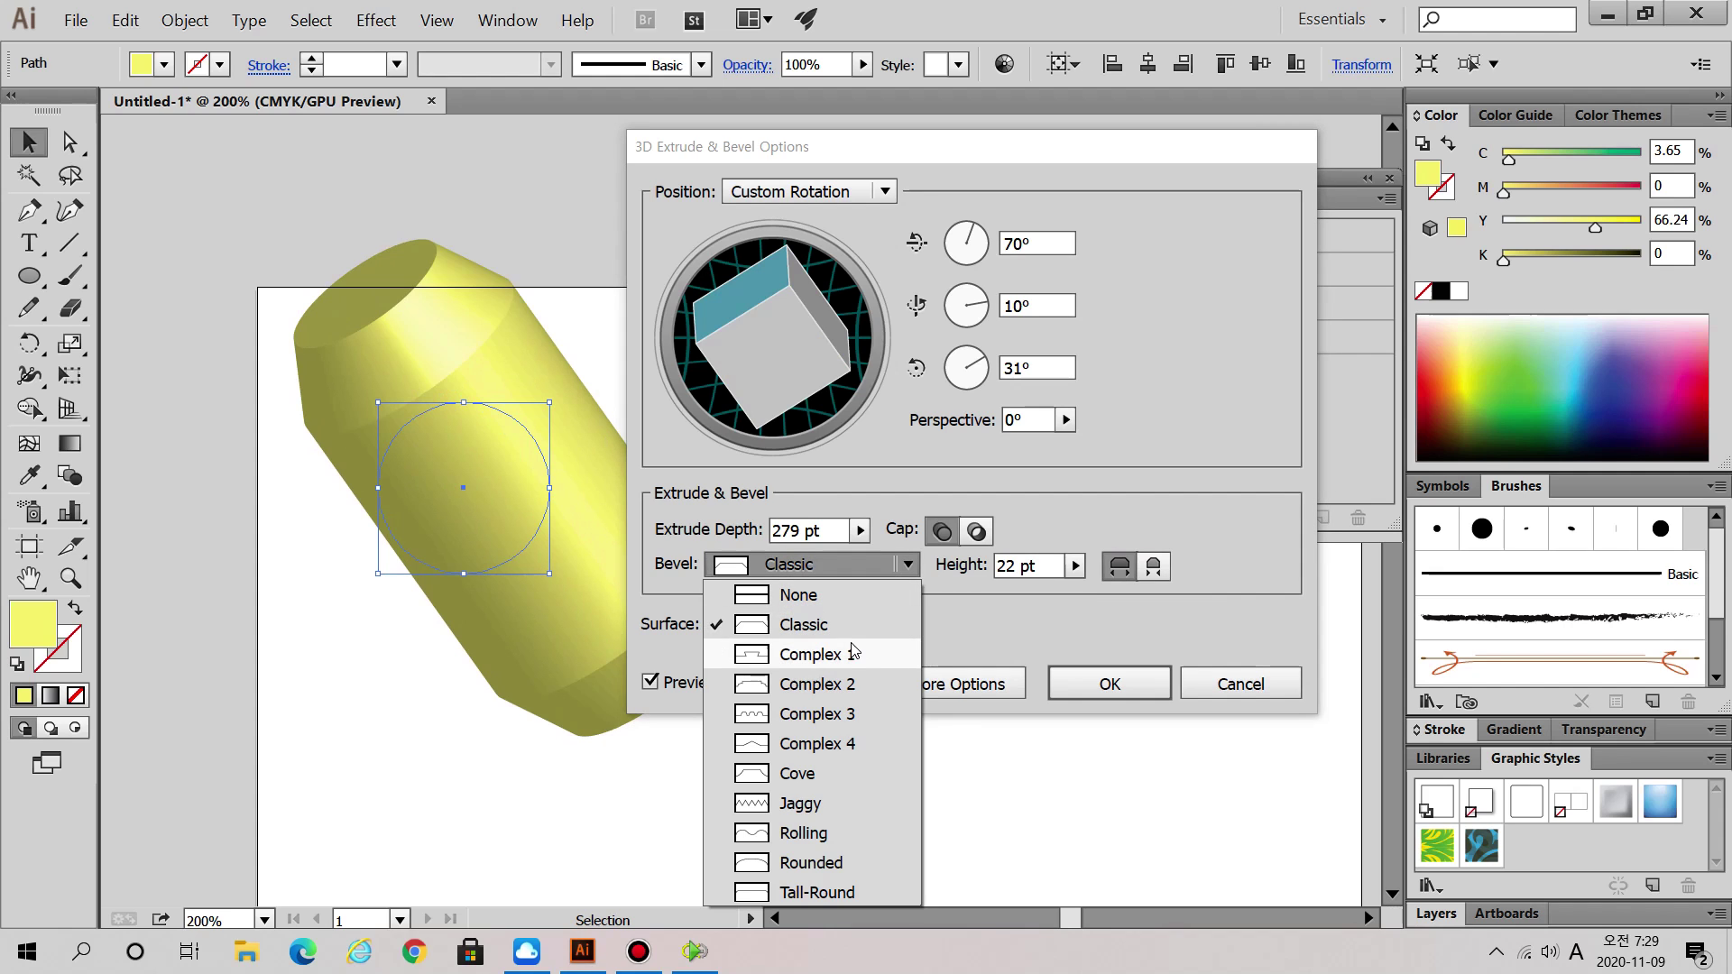
left_click(852, 654)
left_click_drag(808, 153, 943, 155)
left_click(1211, 567)
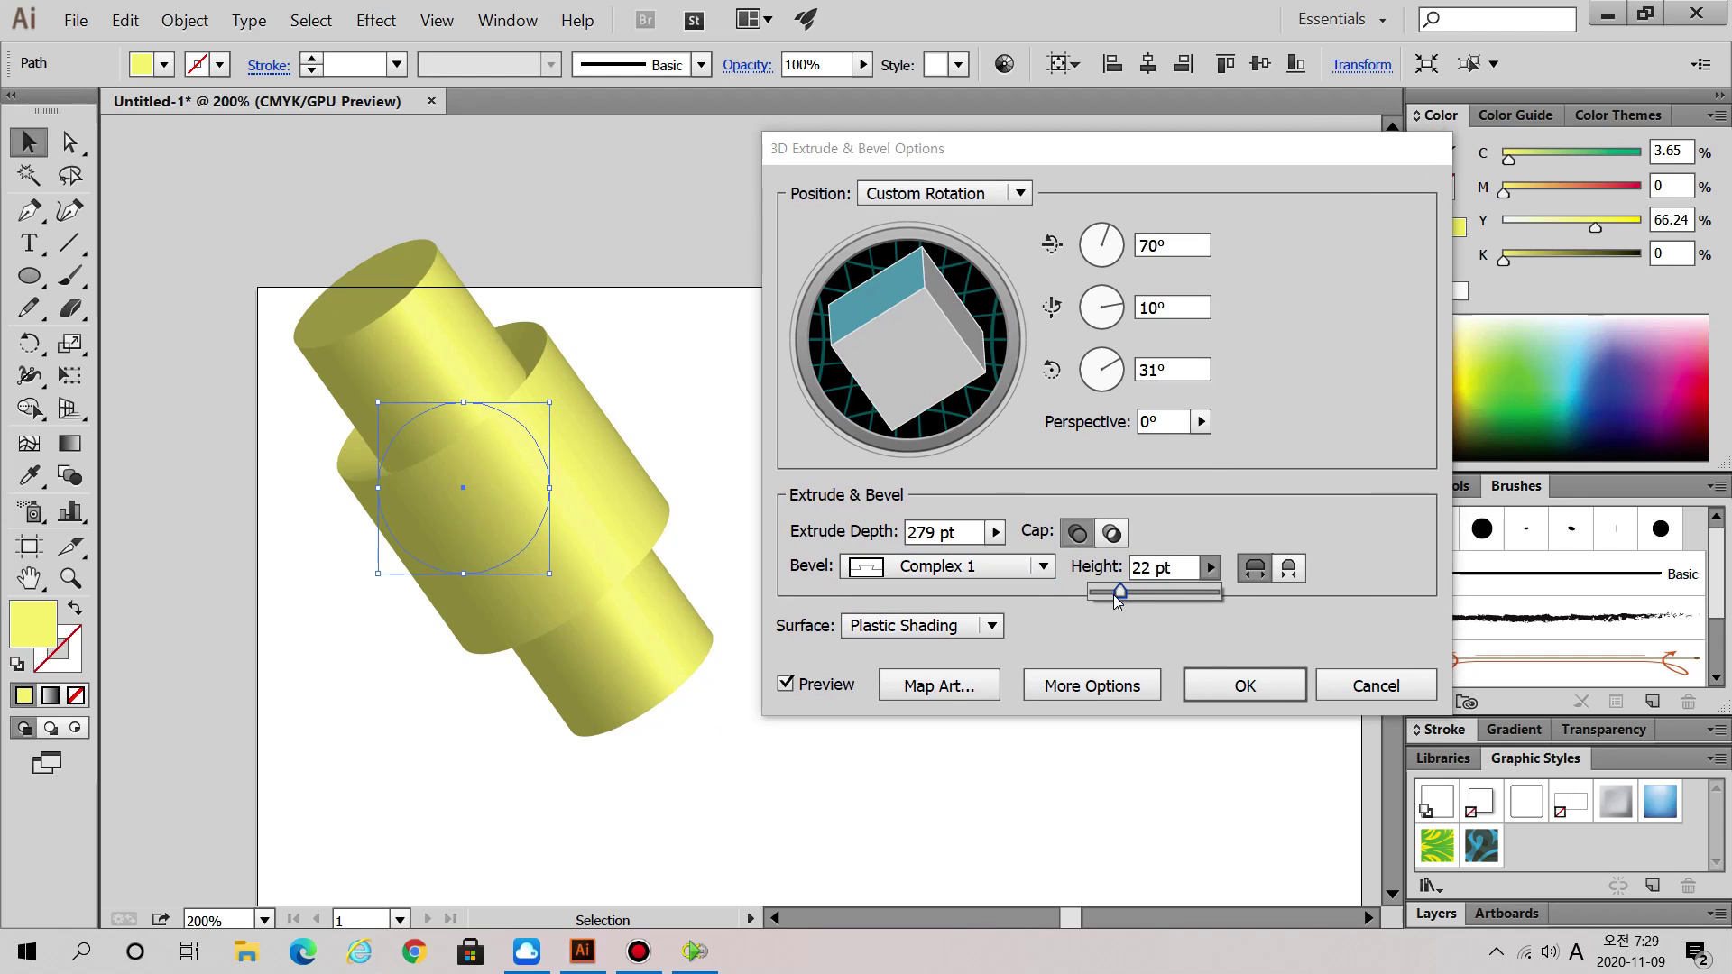
left_click_drag(1108, 593, 1111, 594)
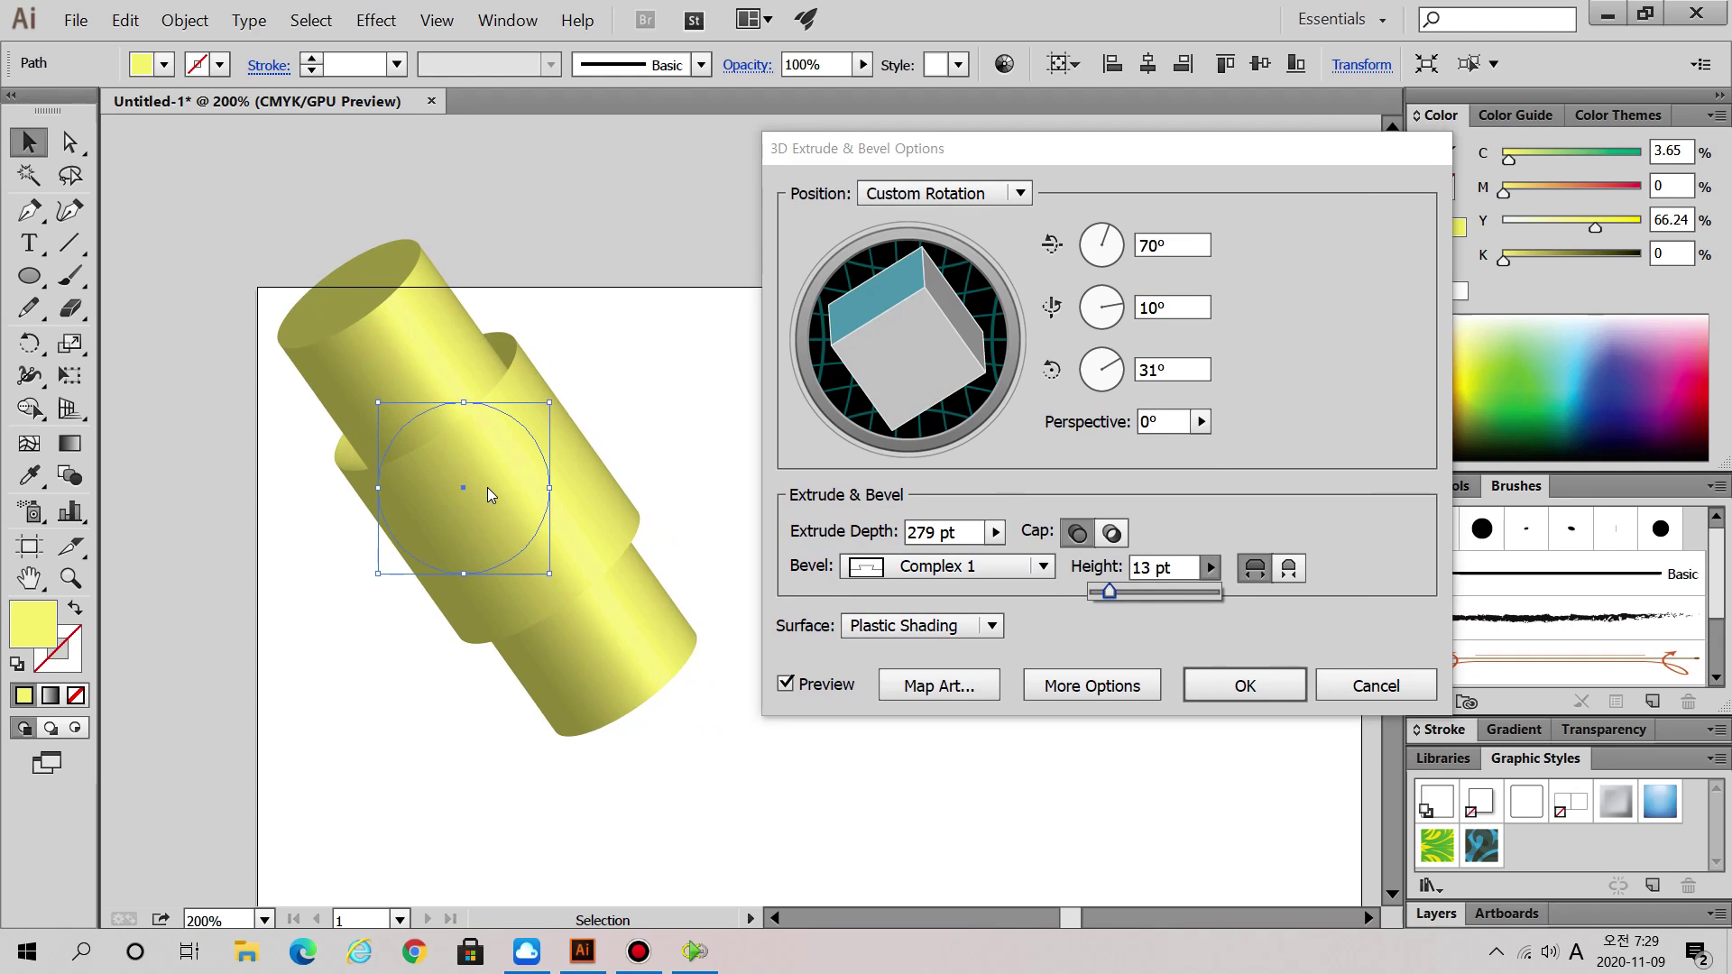
- Try the Complex 2, Complex 3 and Complex 4 bevel shapes in turn on the cylinder
left_click(1043, 567)
left_click(1011, 683)
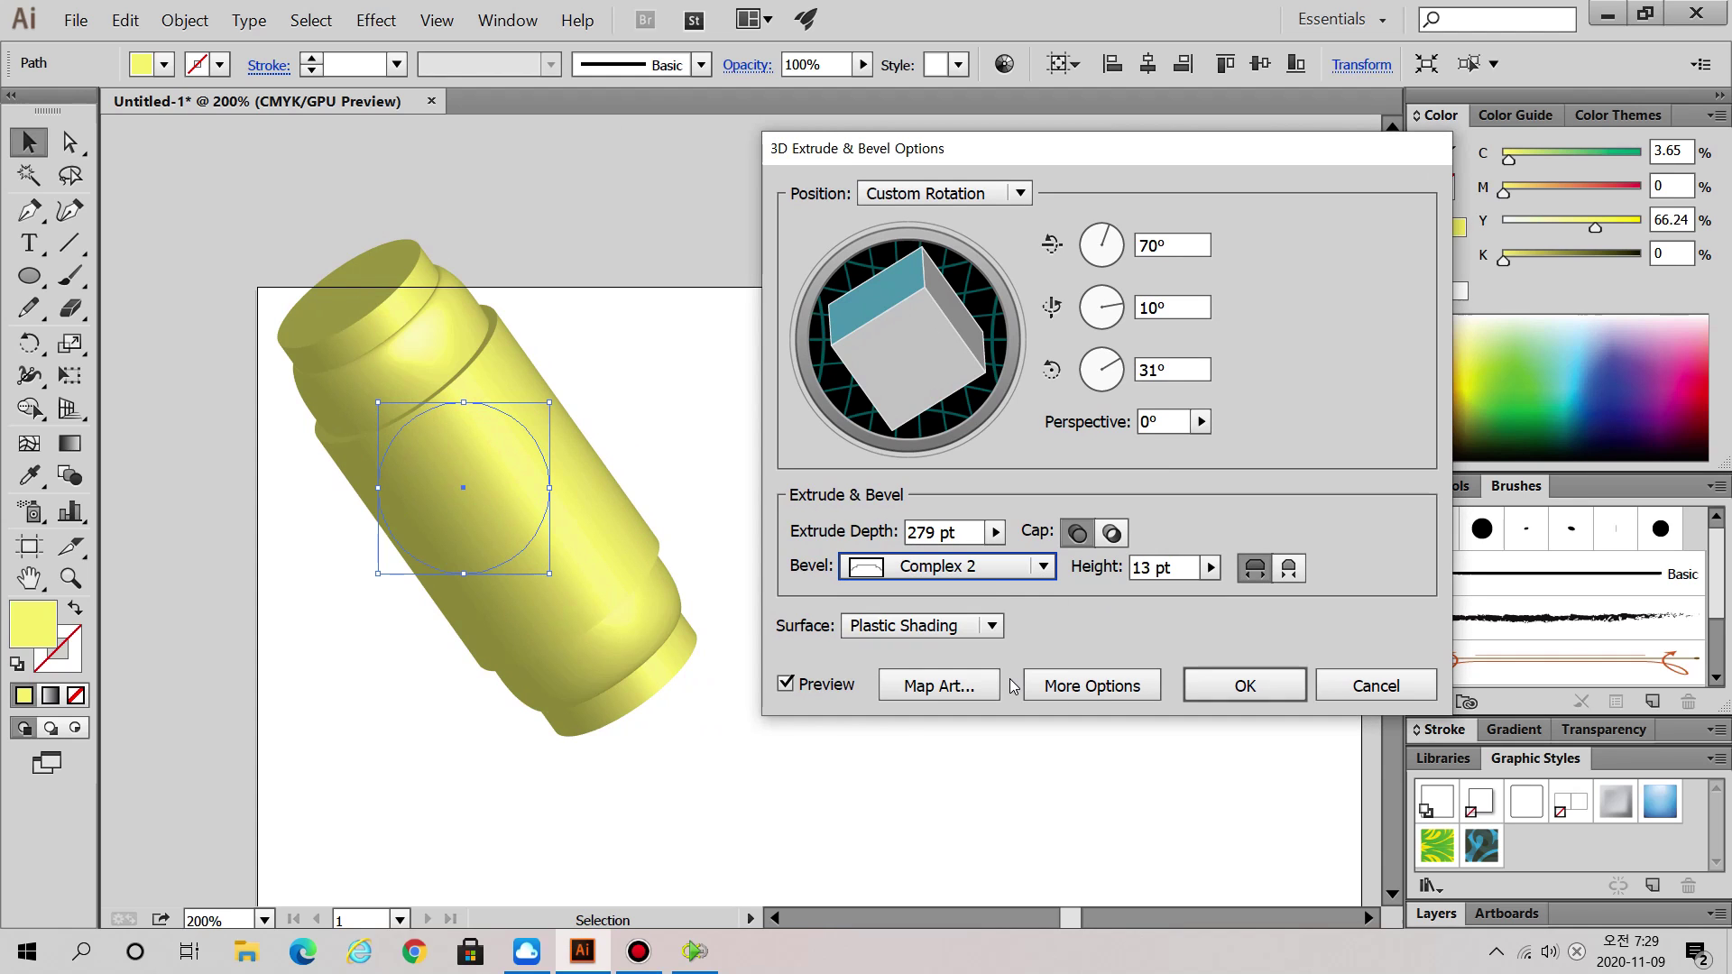
left_click(1029, 567)
left_click(992, 714)
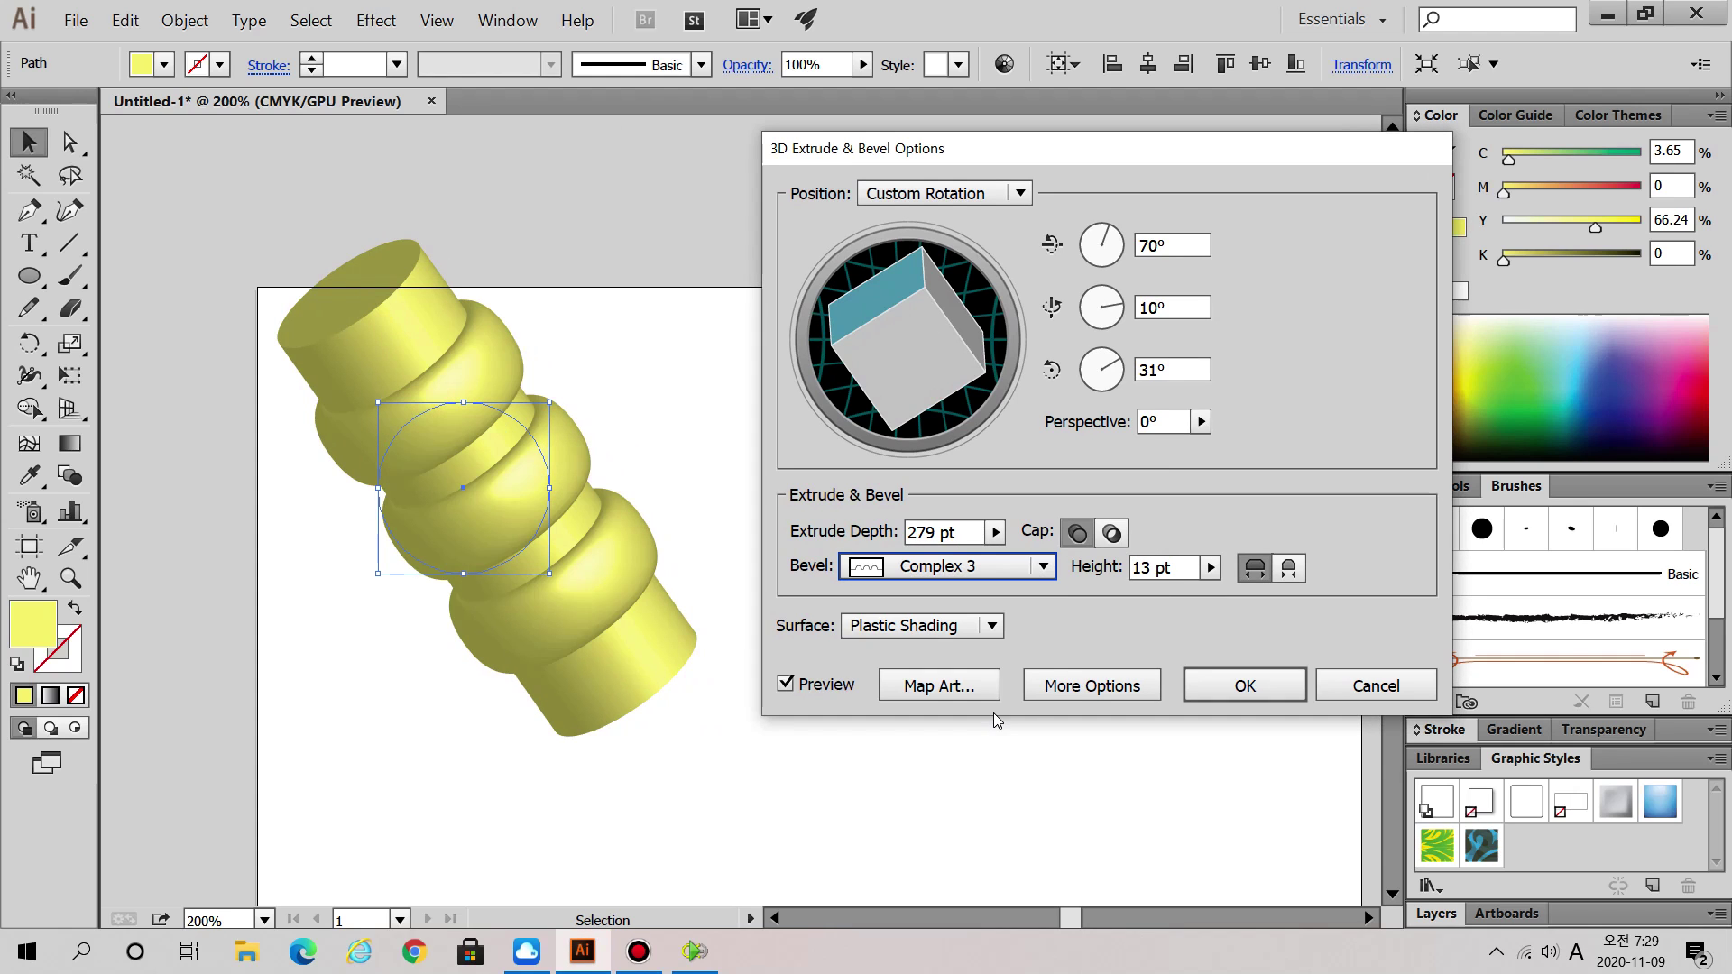
left_click(1020, 567)
left_click(1011, 748)
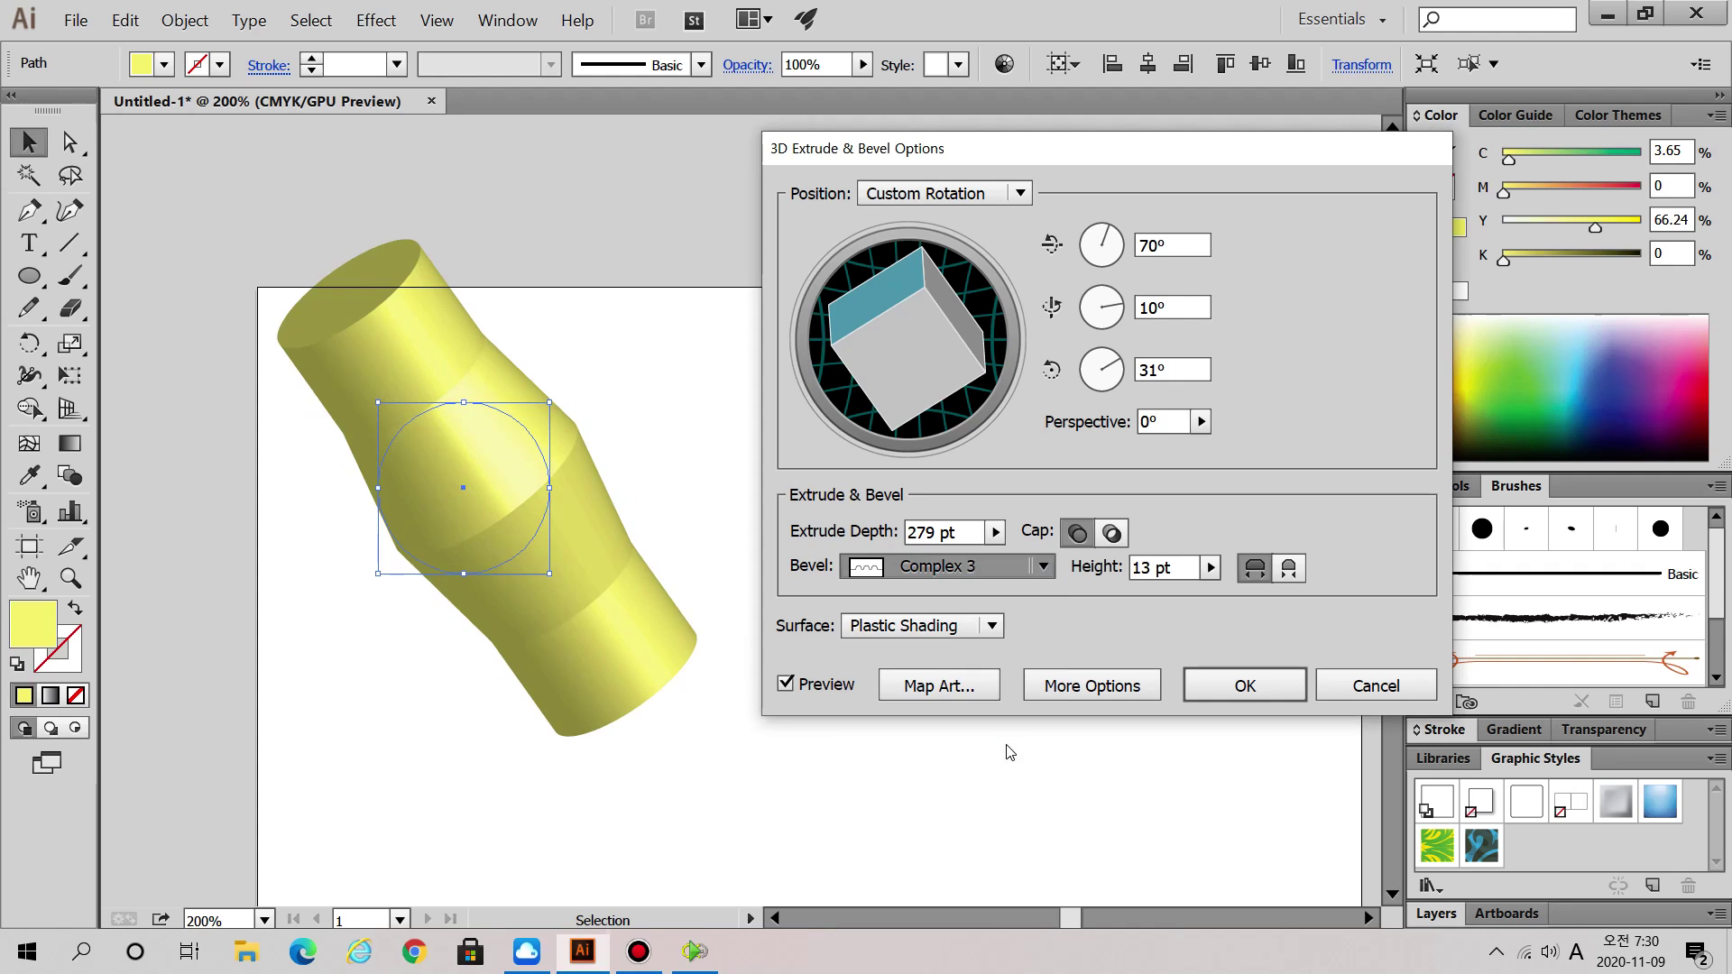
- Try the Cove, Jaggy, Rolling and Rounded bevel shapes in turn on the cylinder
left_click(1043, 567)
left_click(981, 785)
left_click(1045, 566)
left_click(986, 817)
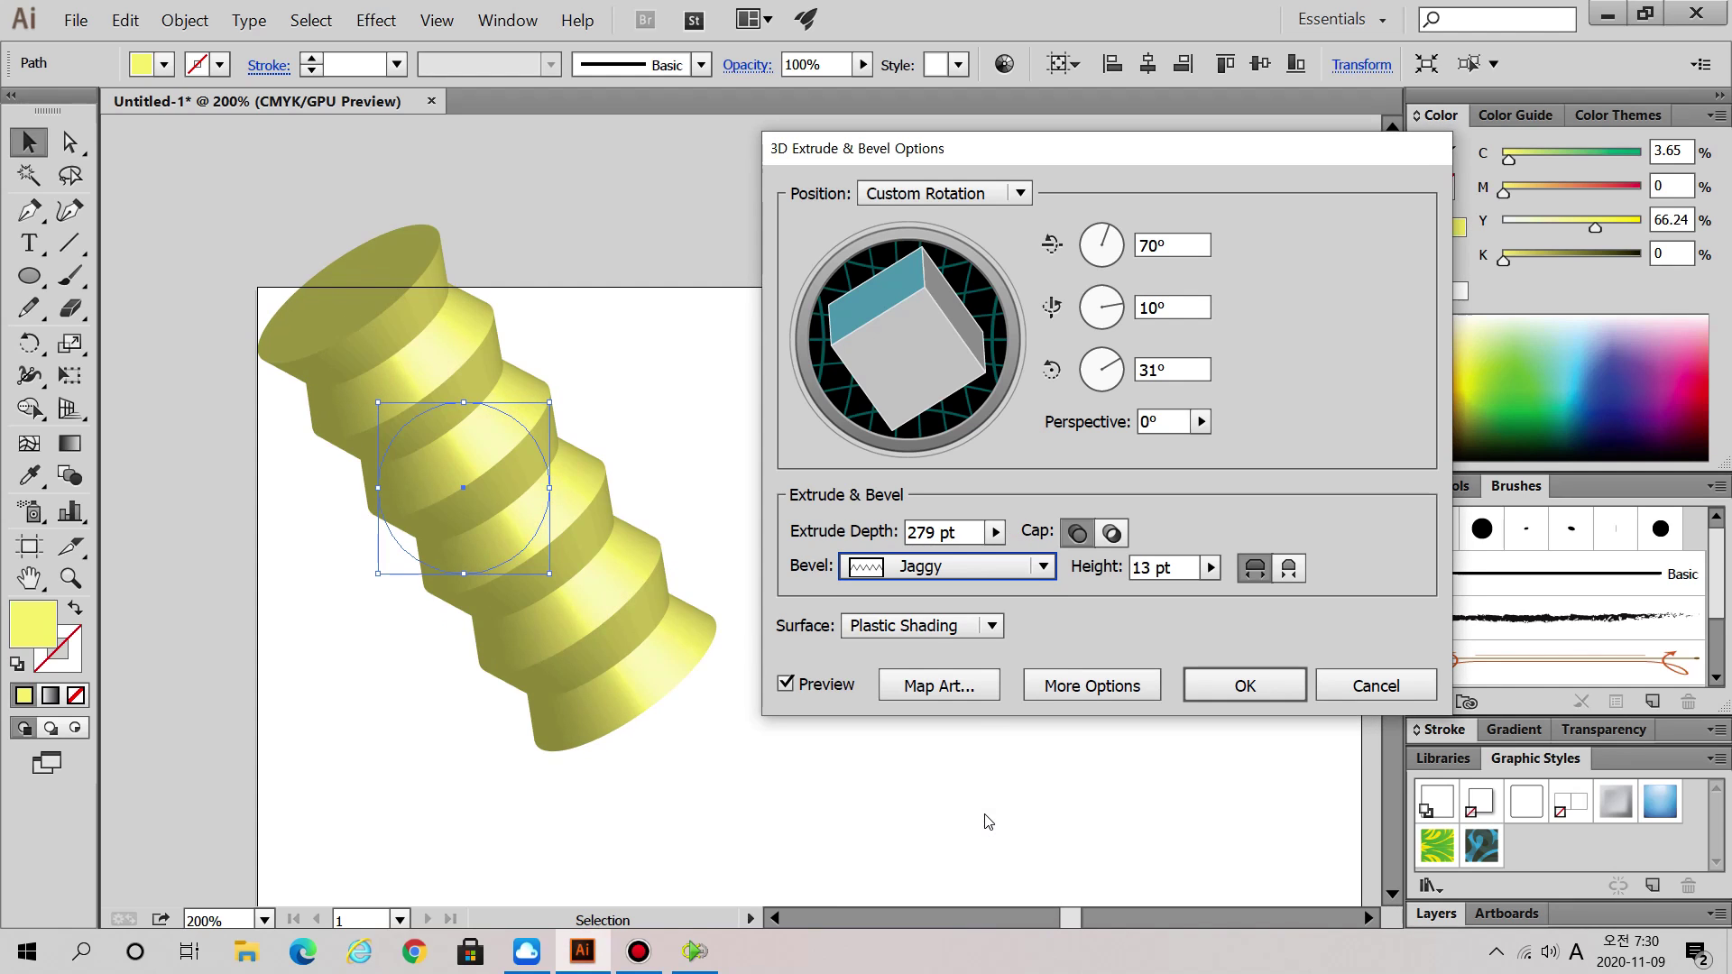
left_click(1043, 566)
left_click(991, 828)
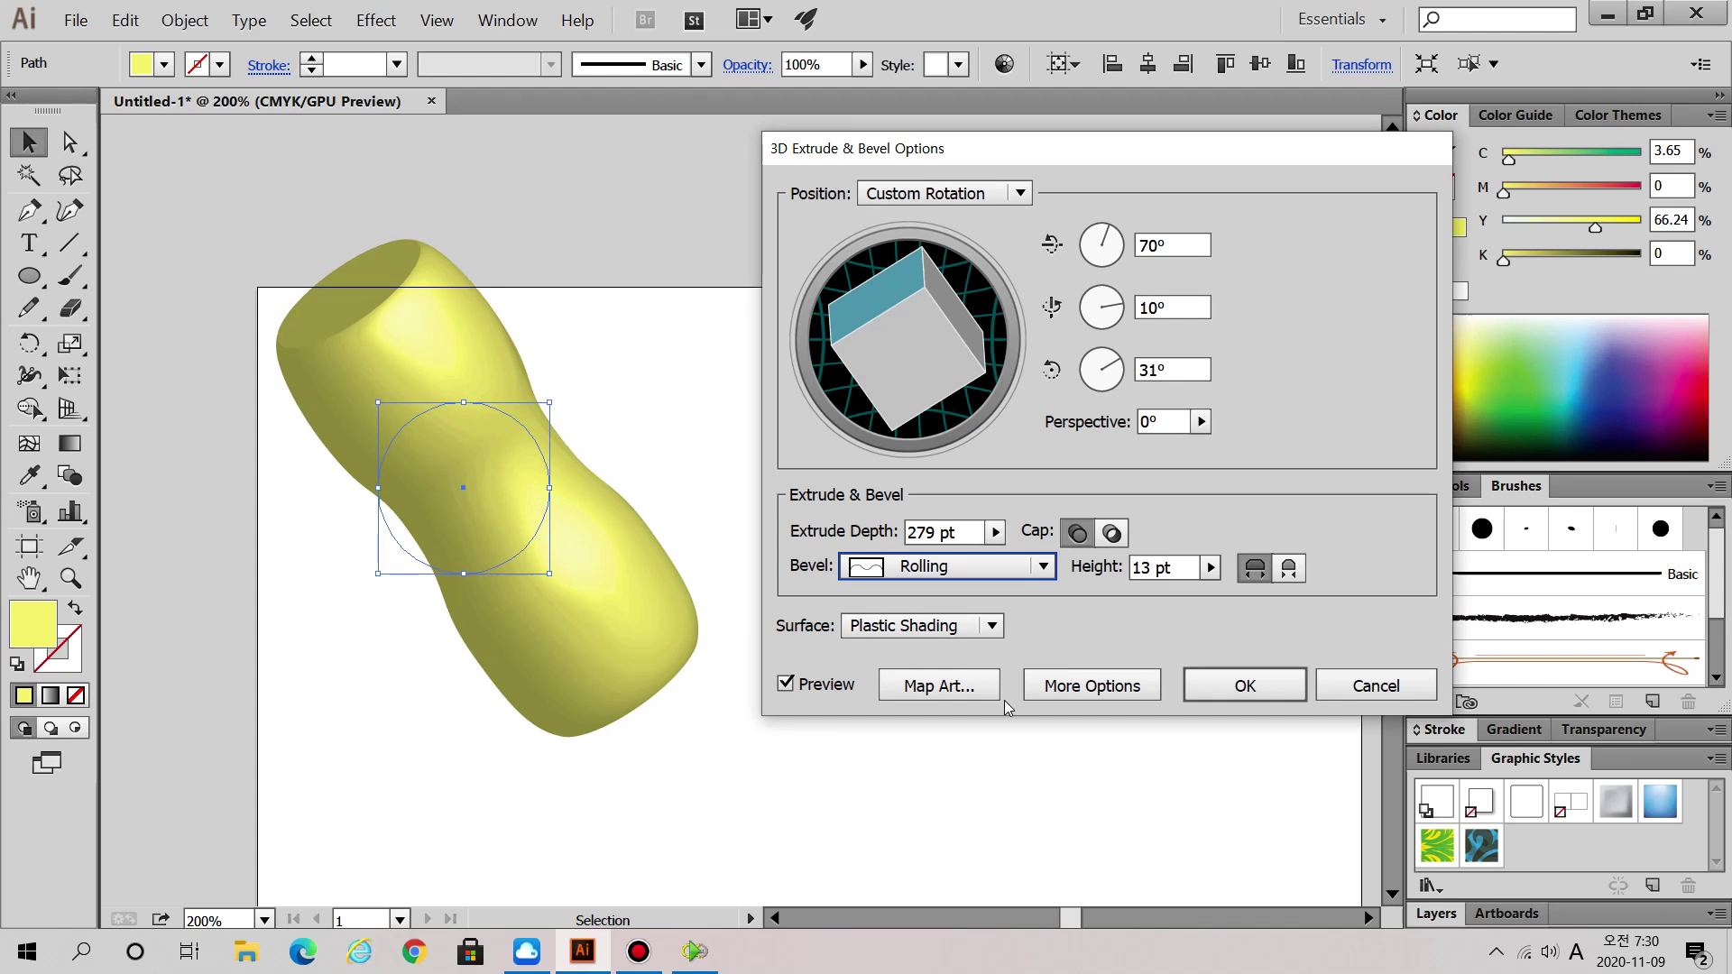
left_click(1043, 567)
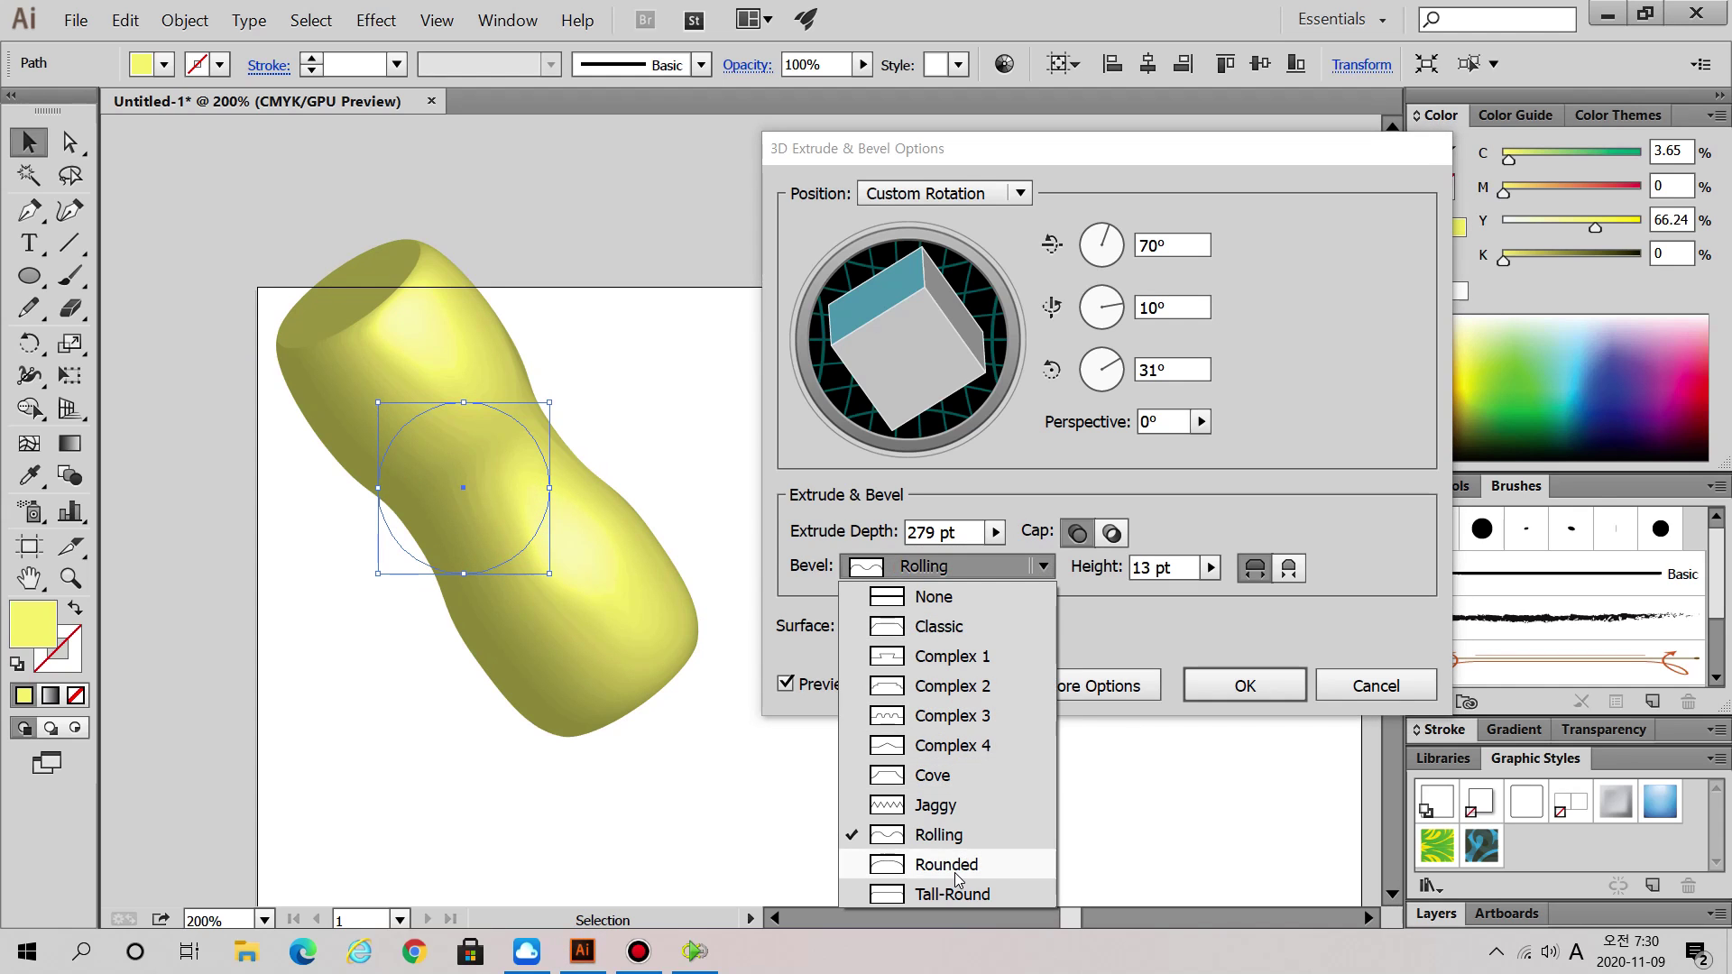
left_click(947, 867)
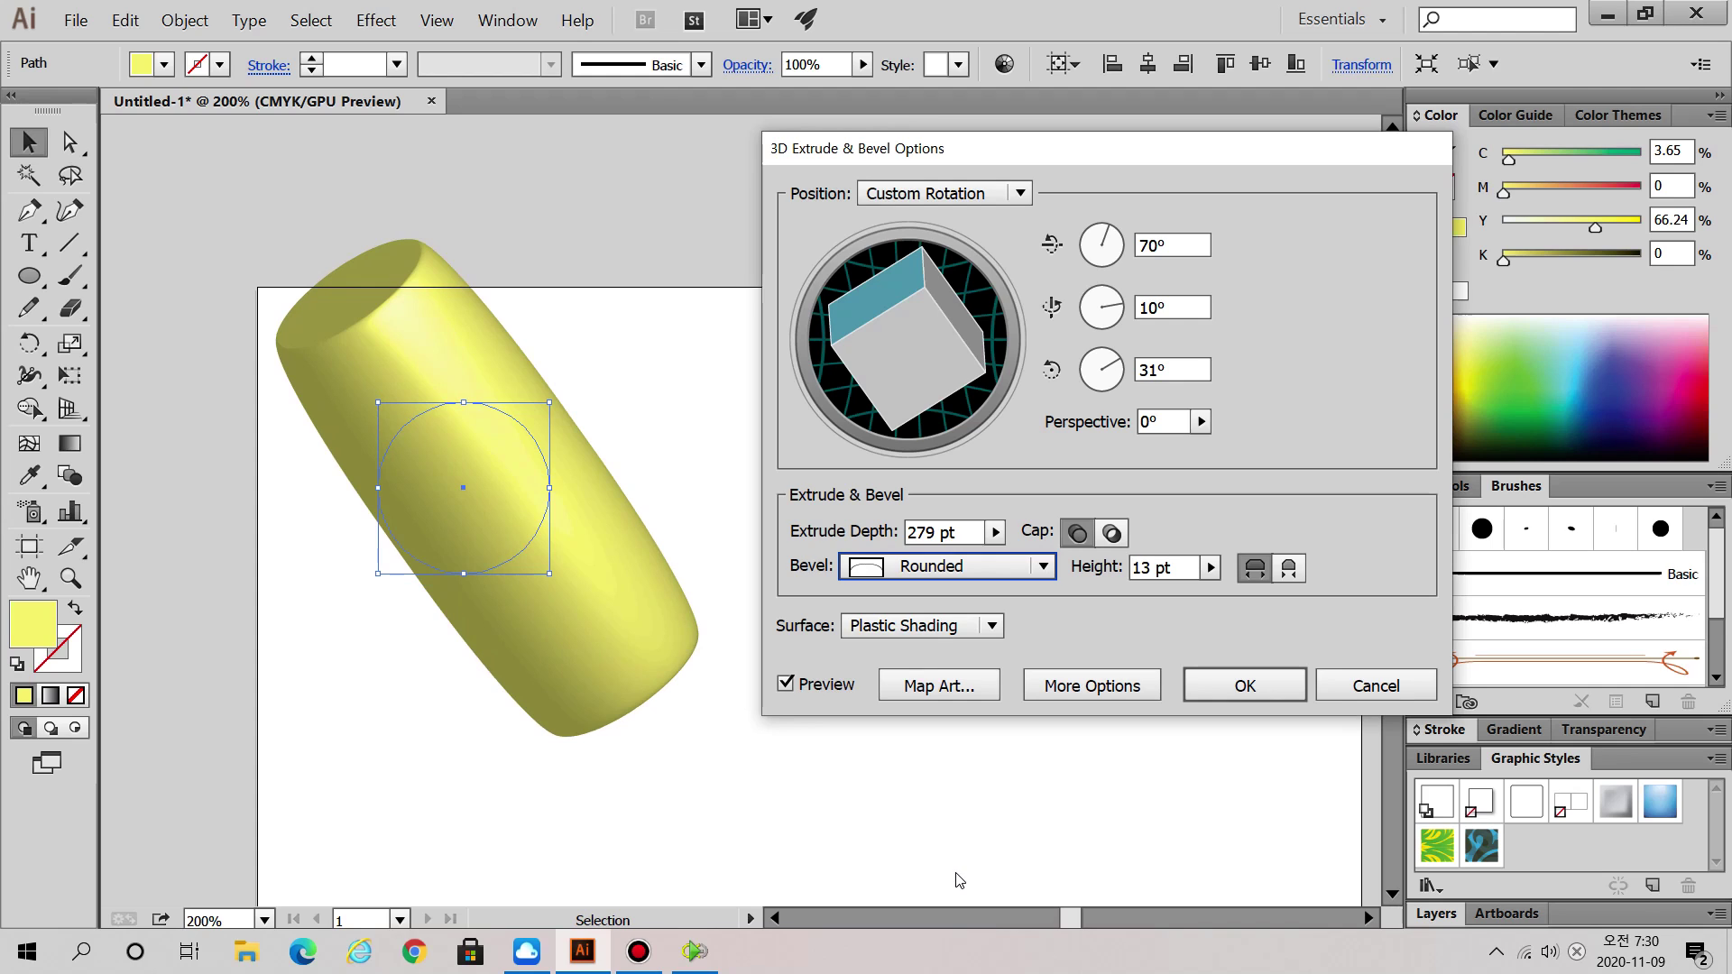
- Give the cylinder a Tall-Round bevel and rotate it to -103°, -1° and 8° so it stands nearly upright
left_click(993, 567)
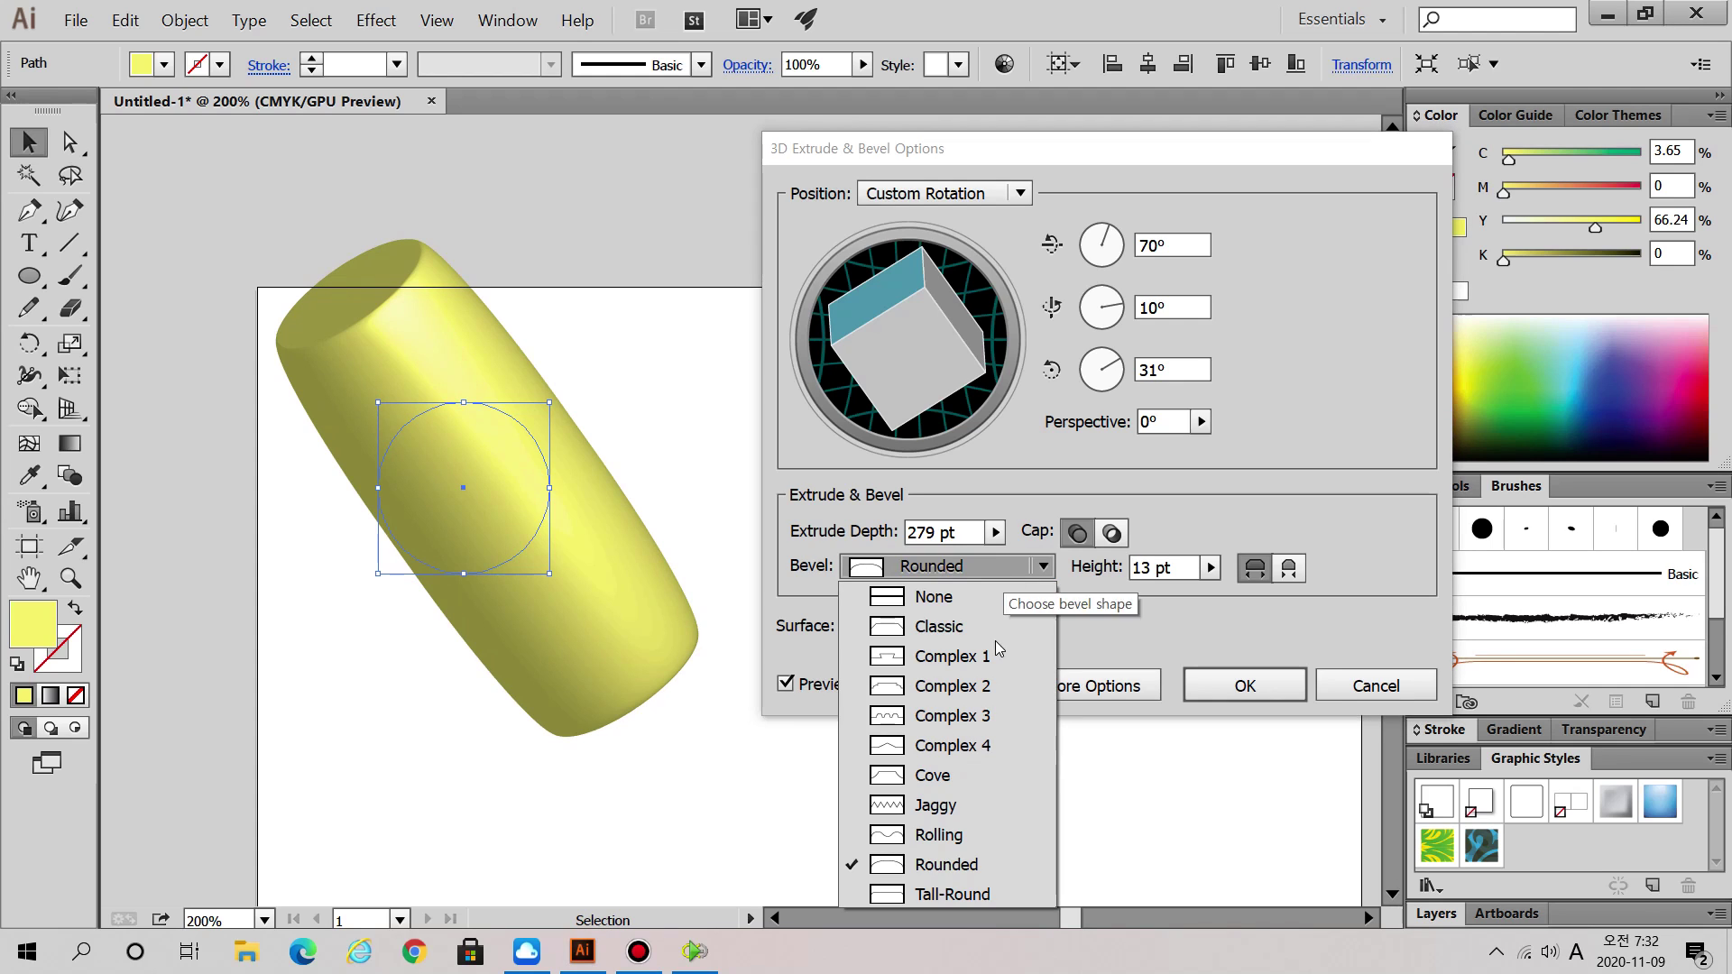
left_click(988, 891)
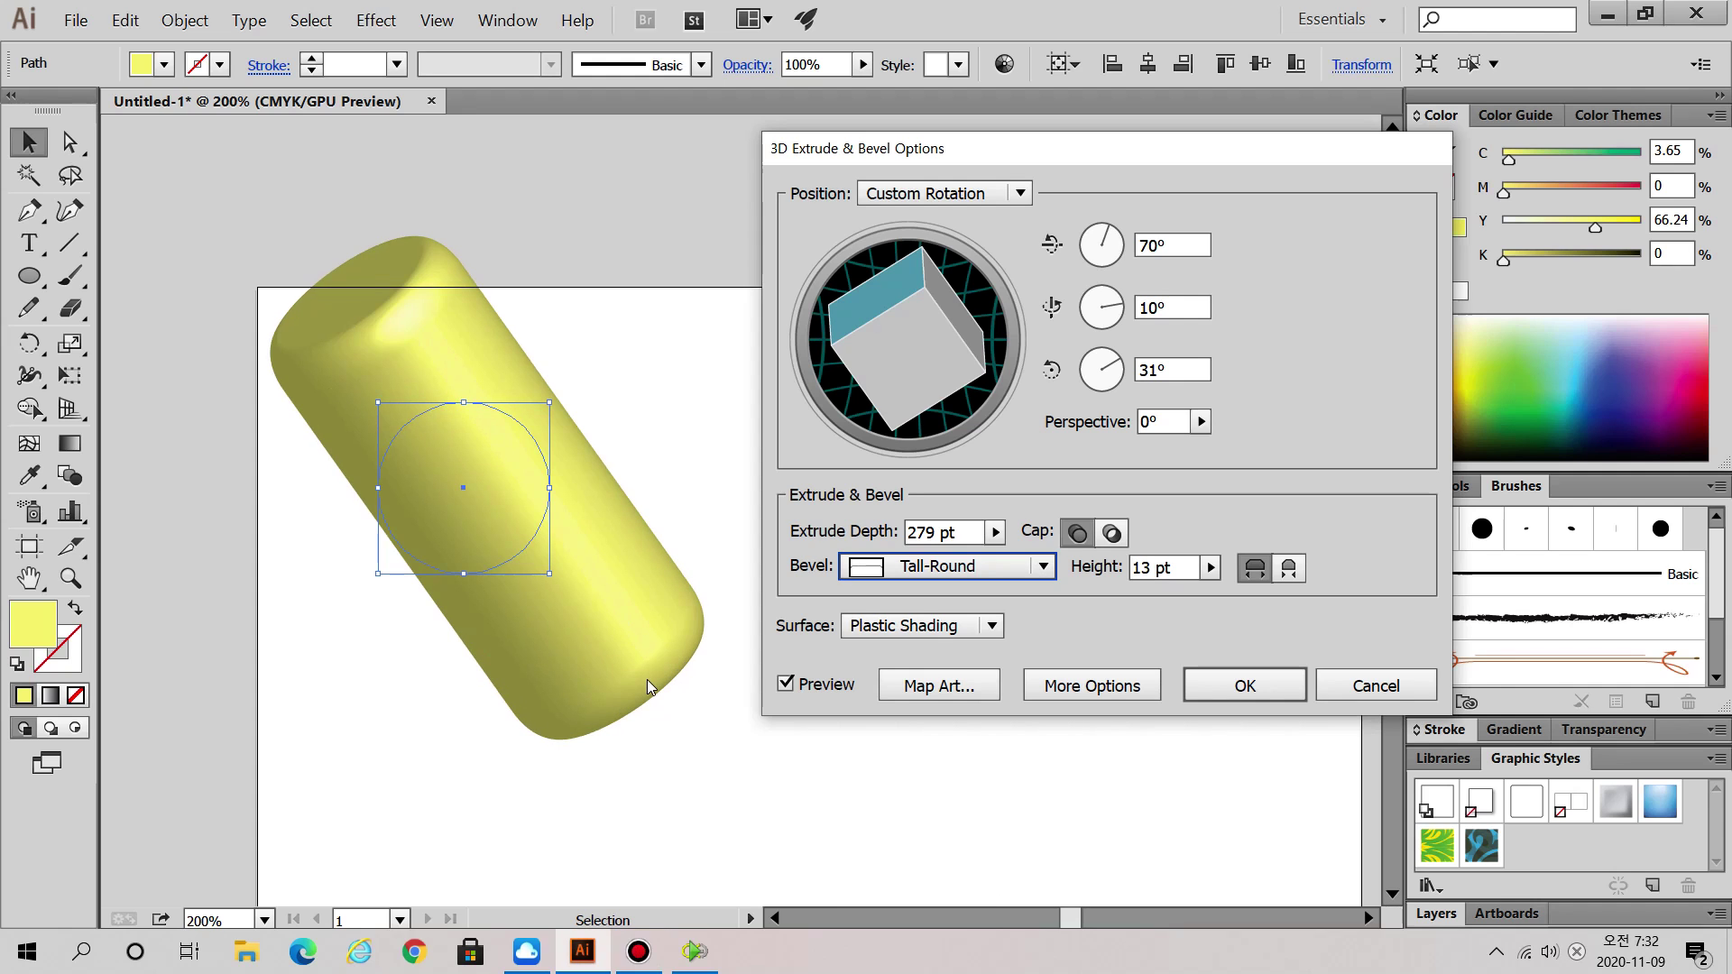
mouse_move(919, 361)
left_mouse_down()
mouse_move(882, 356)
mouse_move(905, 399)
mouse_move(882, 362)
mouse_move(972, 311)
mouse_move(911, 287)
mouse_move(890, 360)
left_mouse_up()
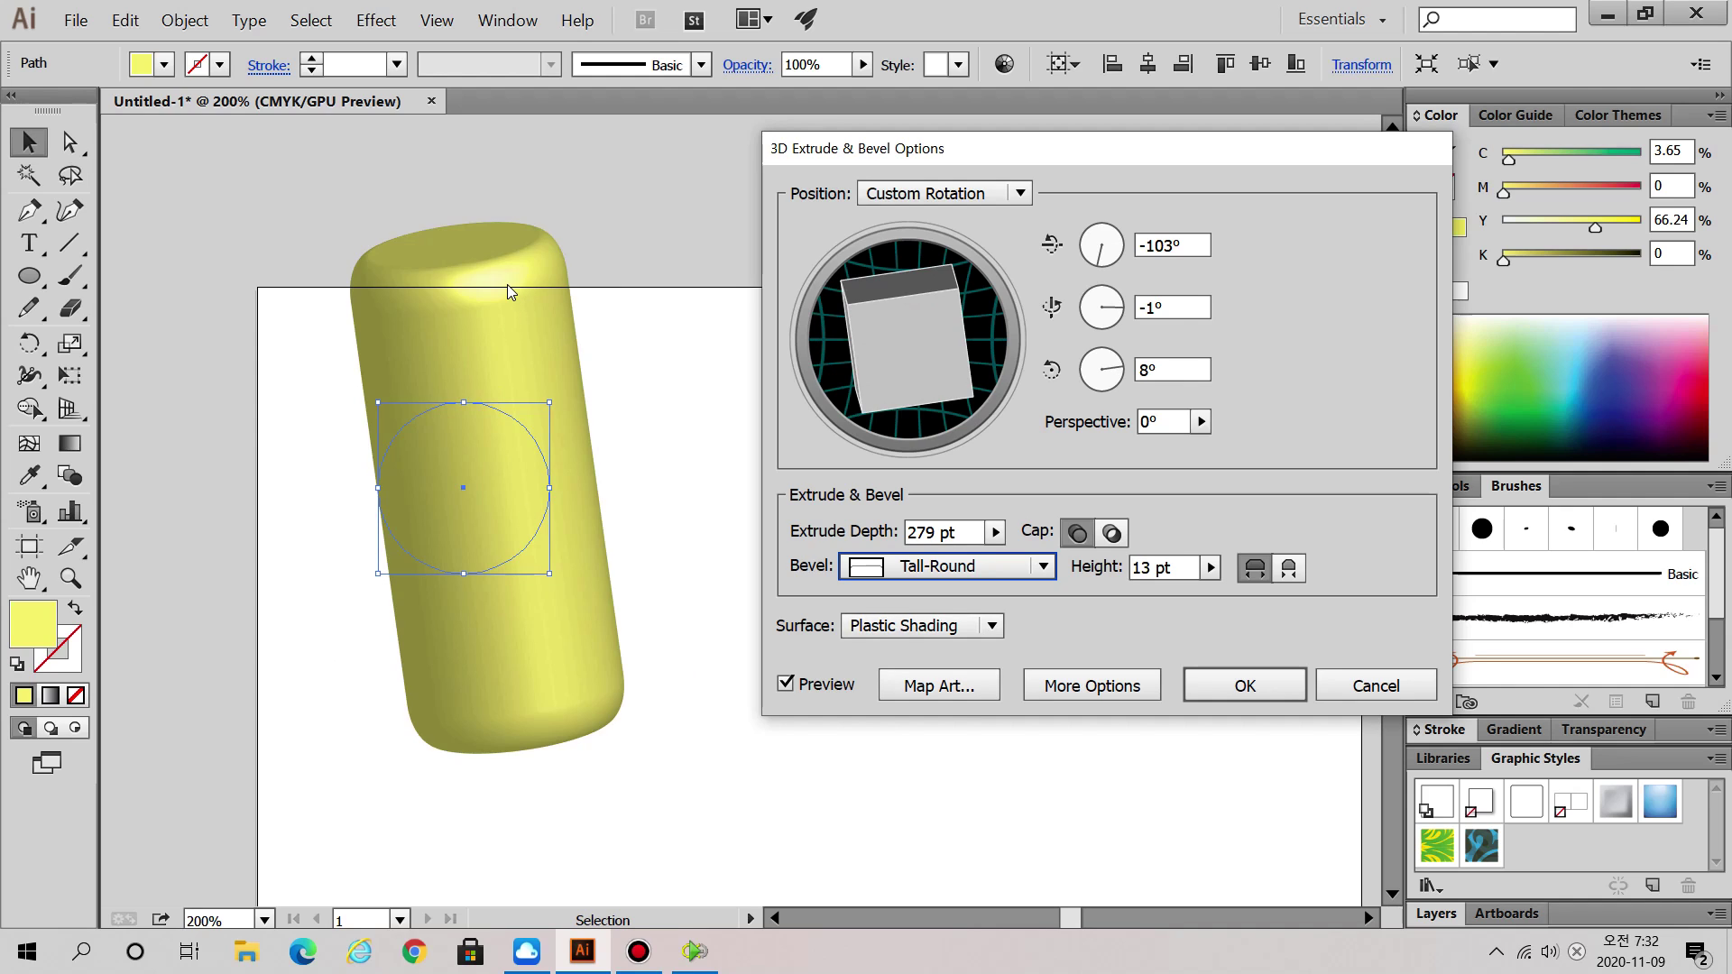
- Preview the cylinder with Wireframe, No Shading and Diffuse Shading surfaces, and return it to Plastic Shading
left_click(897, 630)
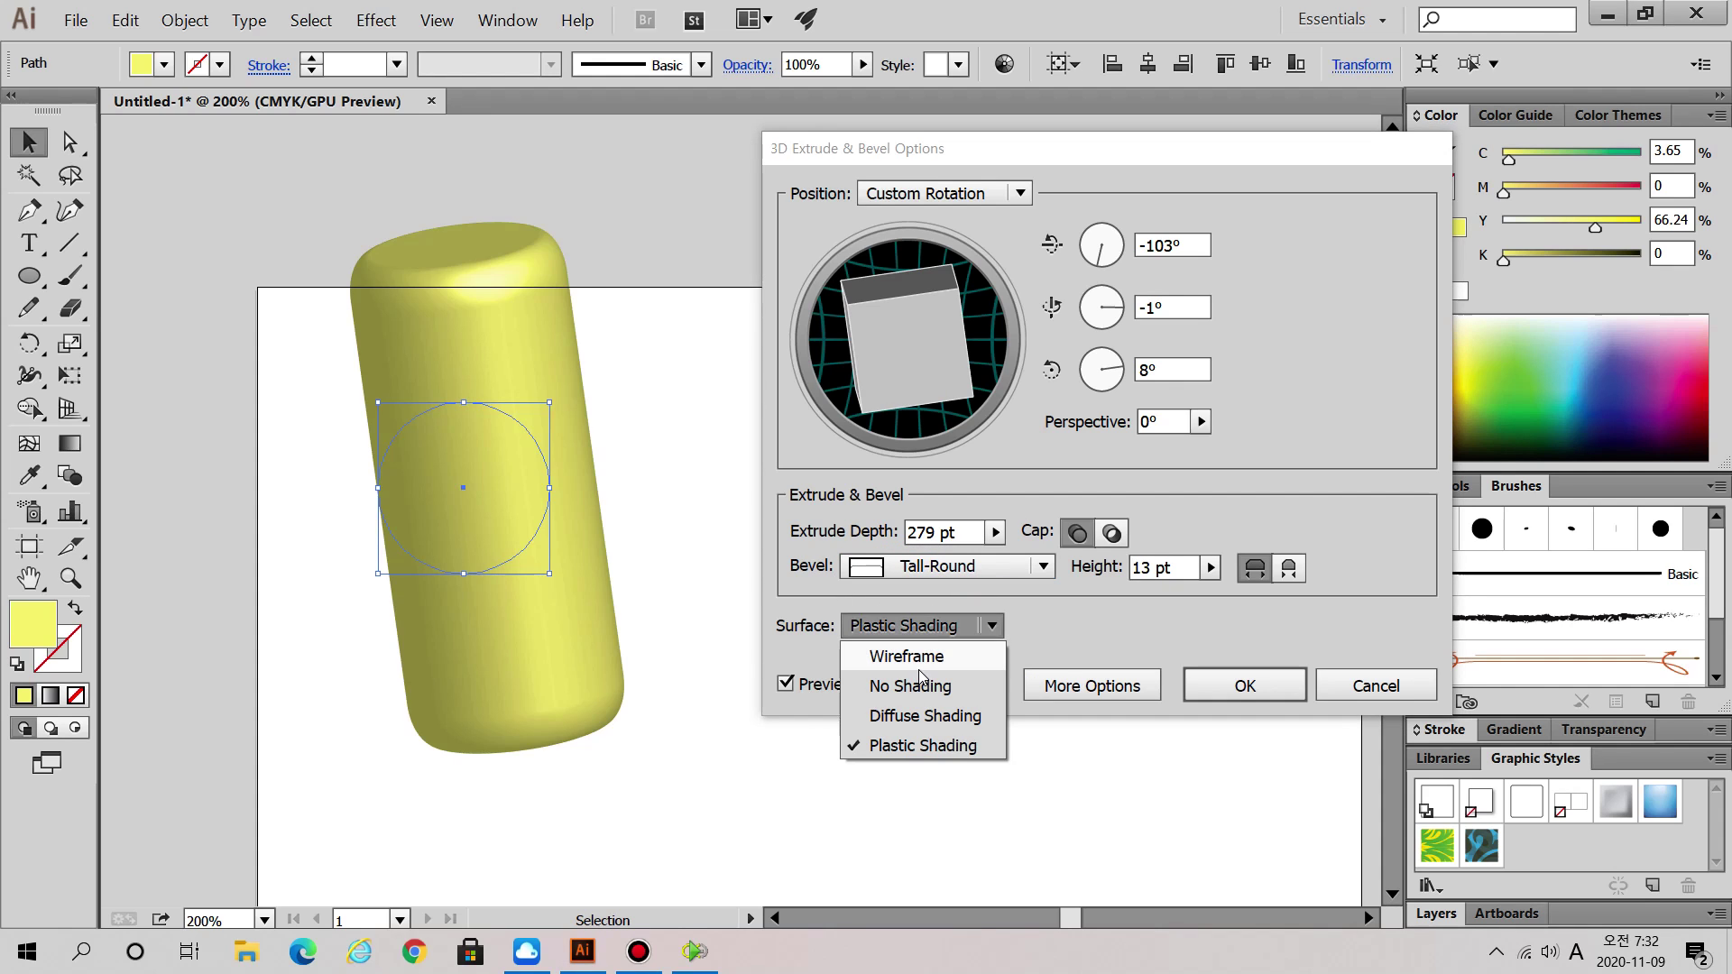
left_click(919, 666)
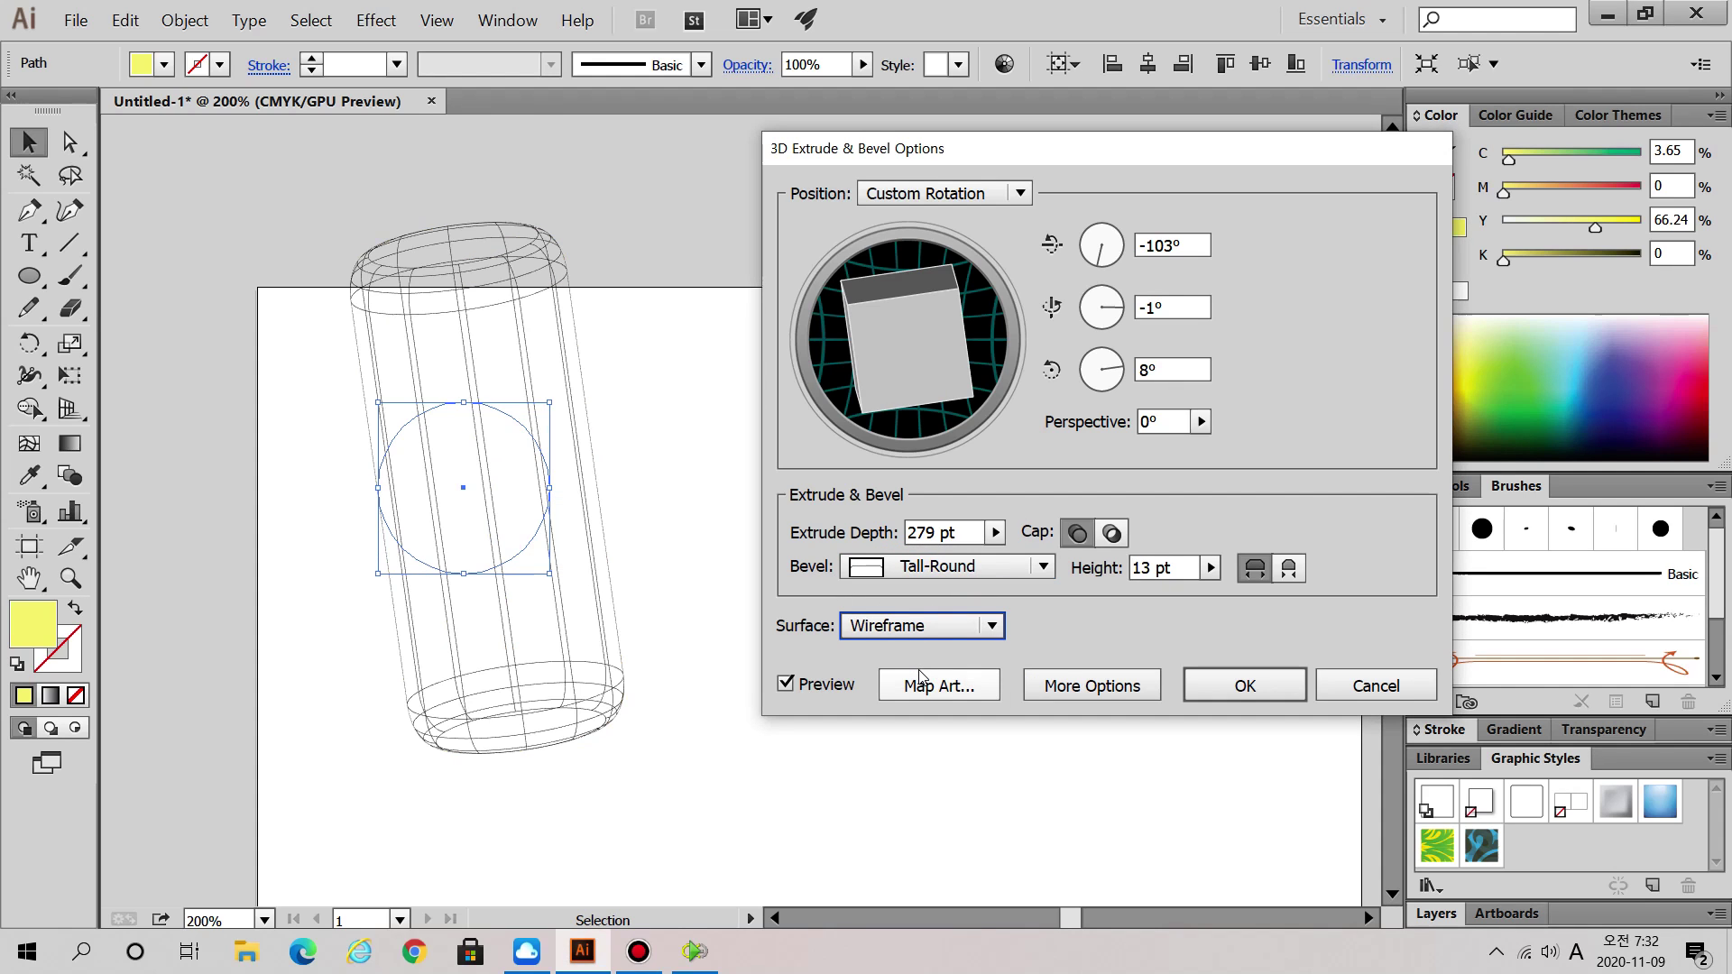
left_click(965, 631)
left_click(978, 691)
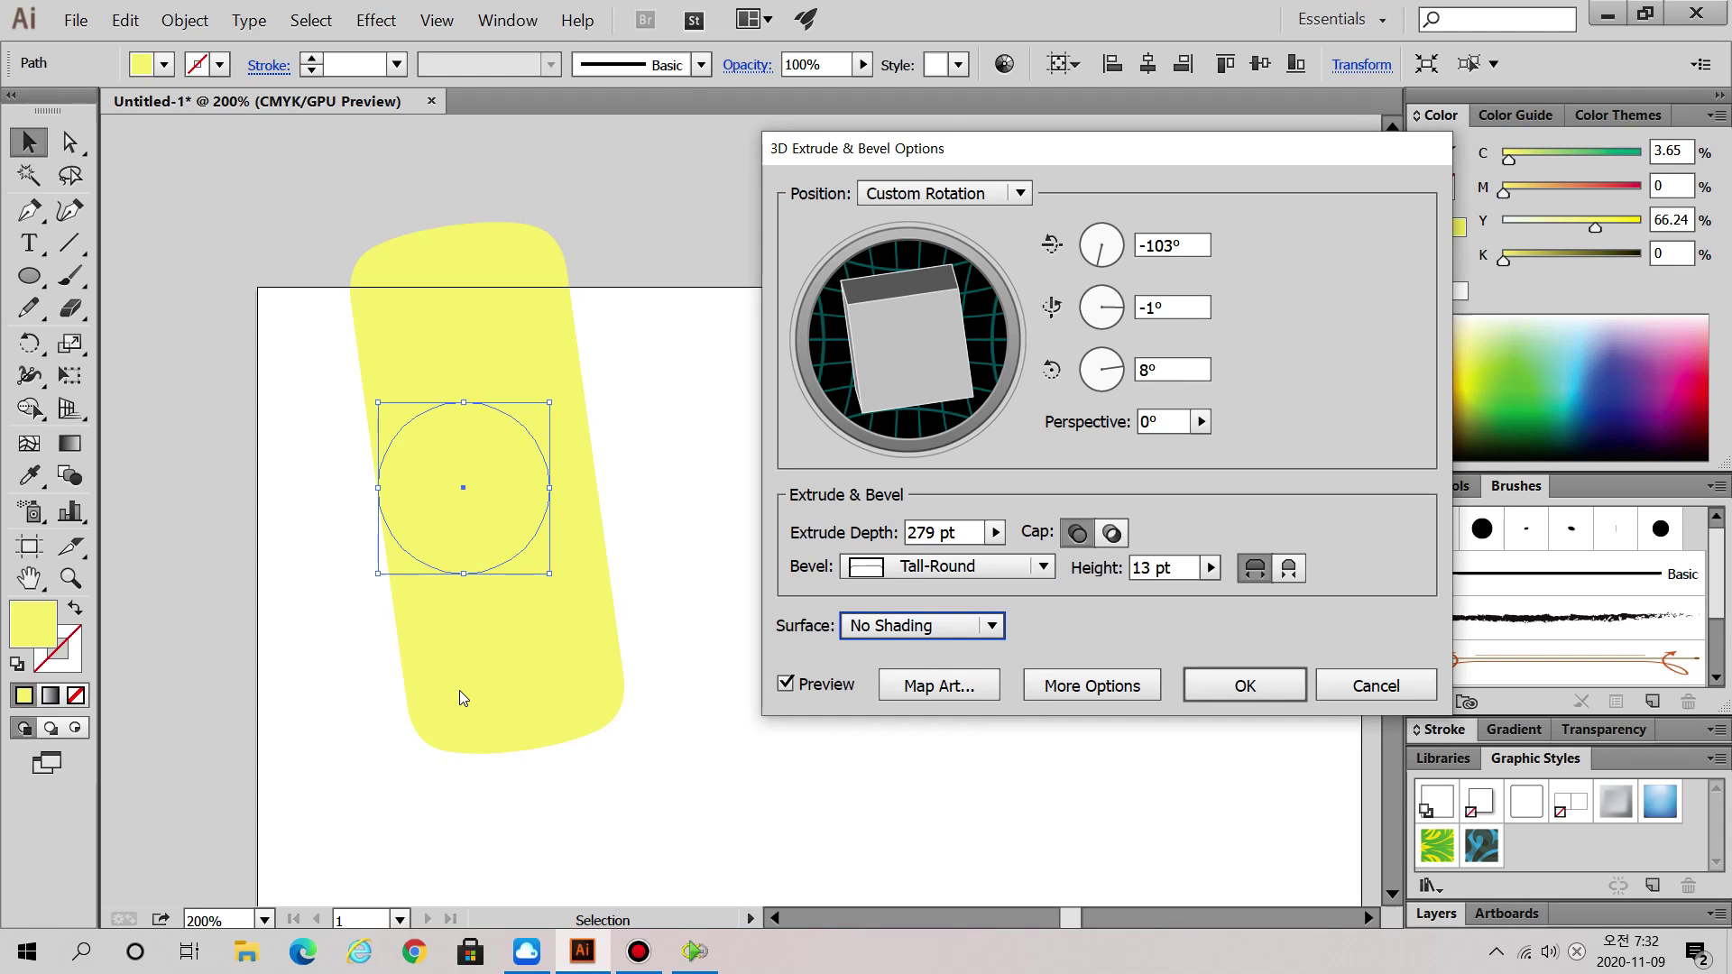
left_click(992, 629)
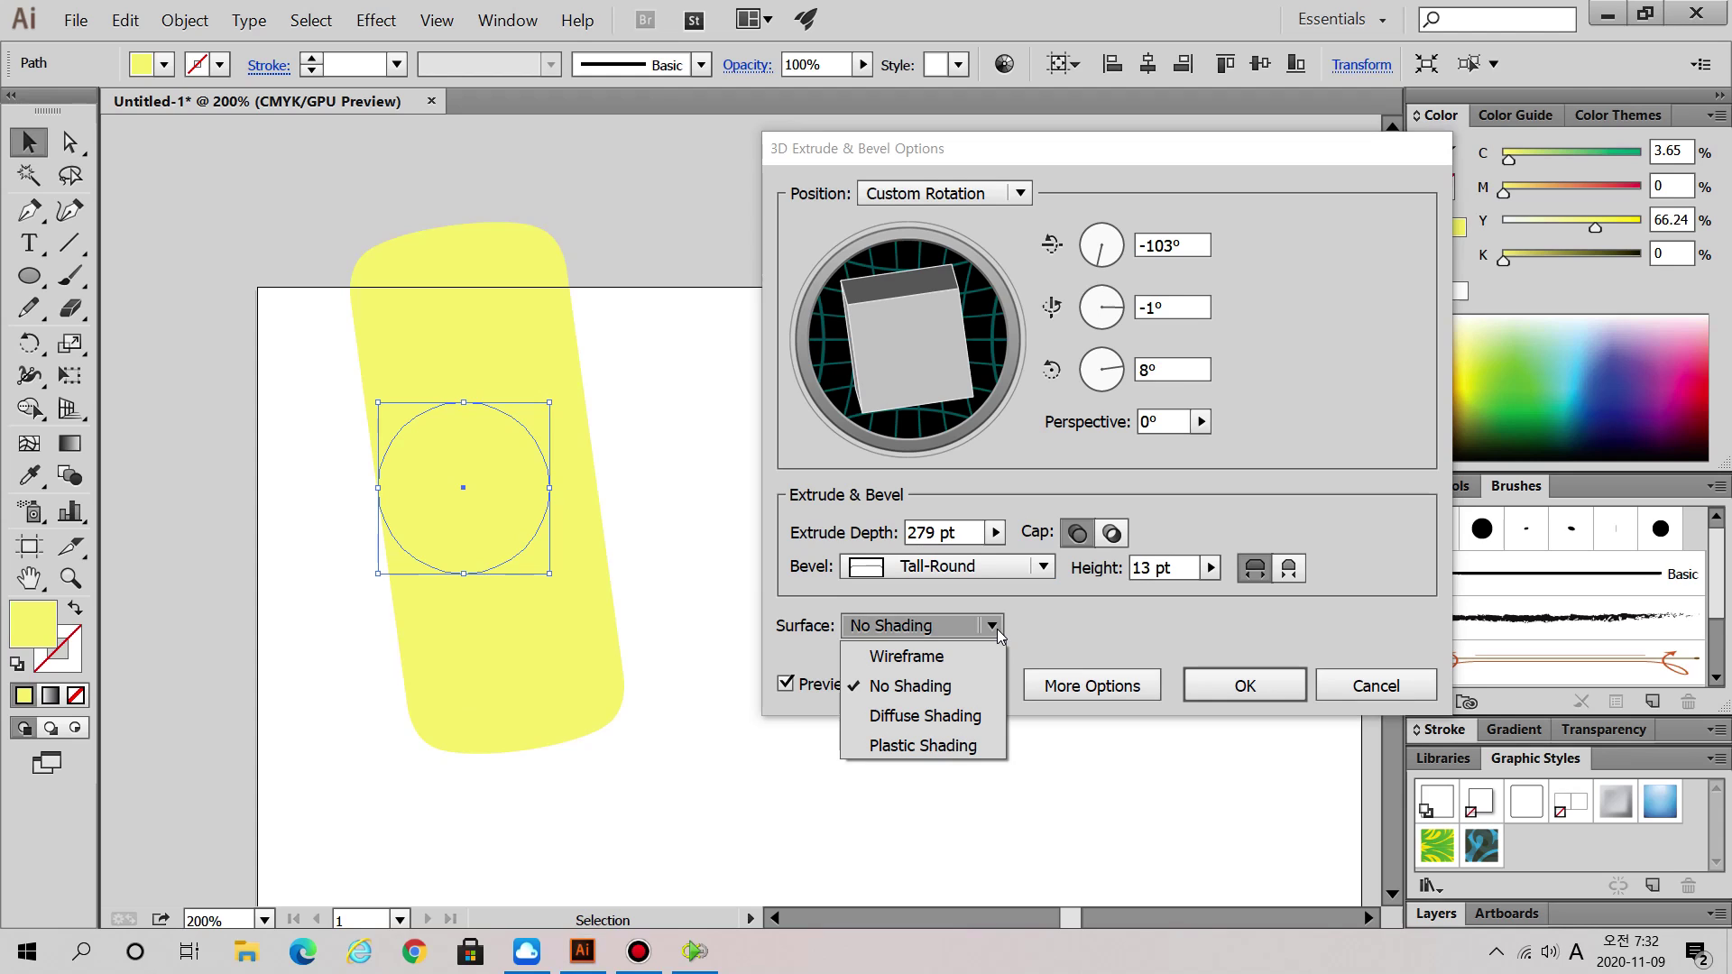
left_click(998, 720)
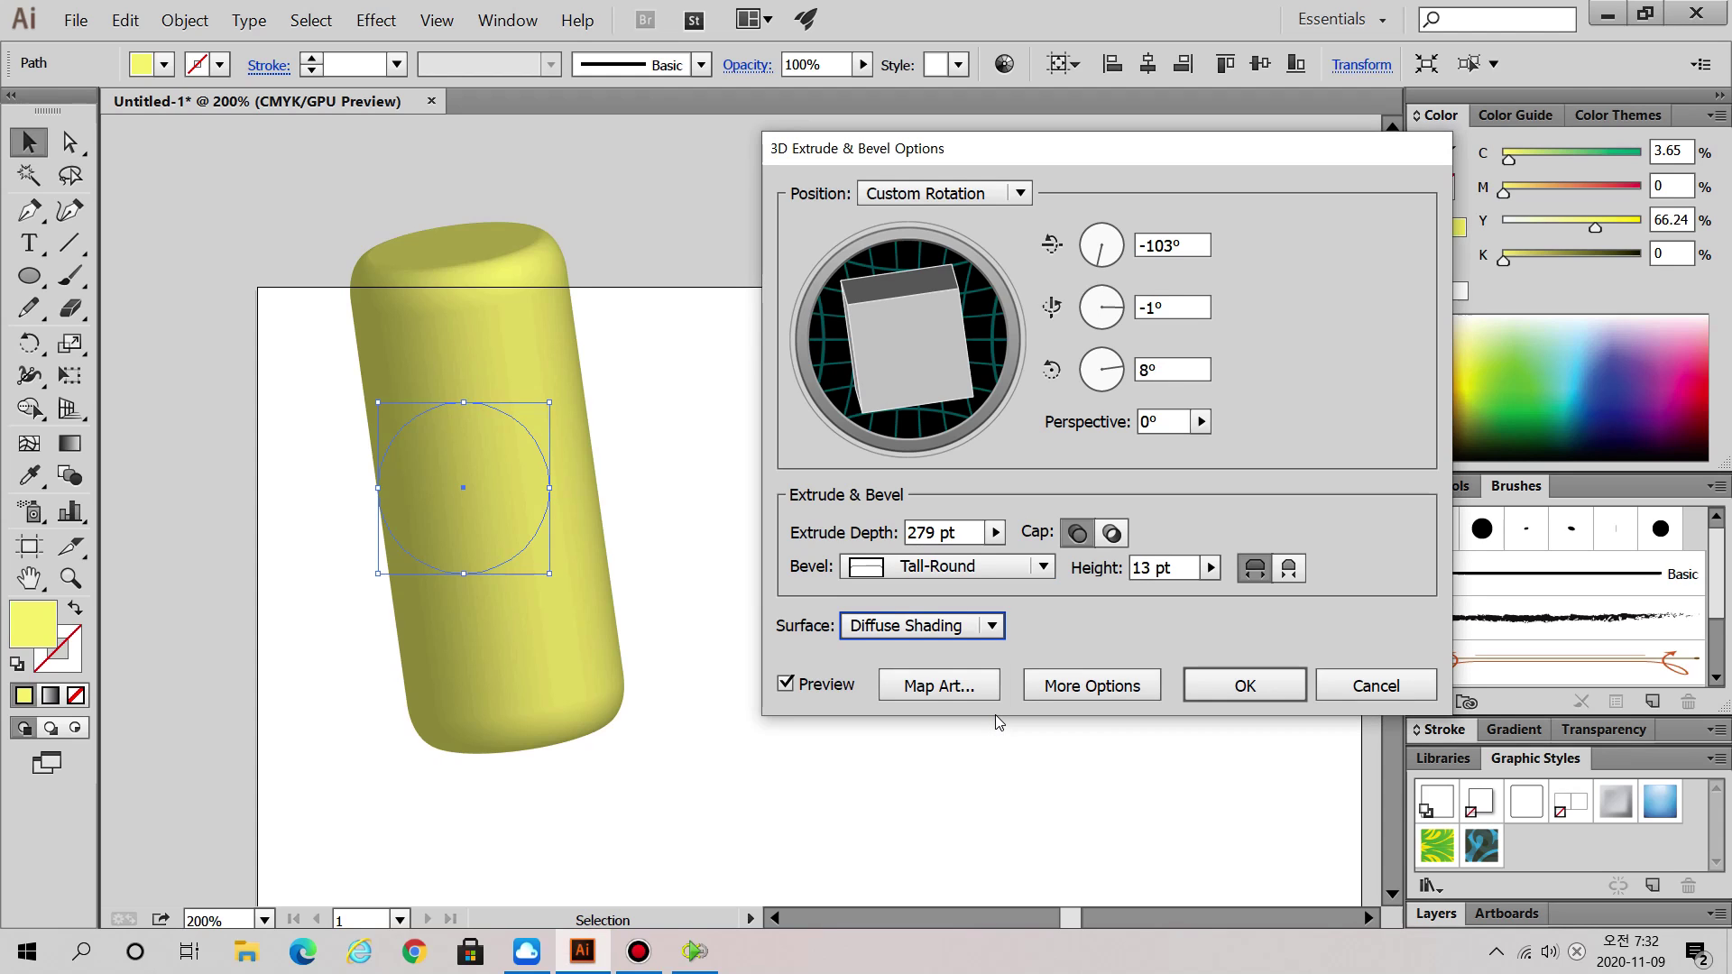
left_click(991, 626)
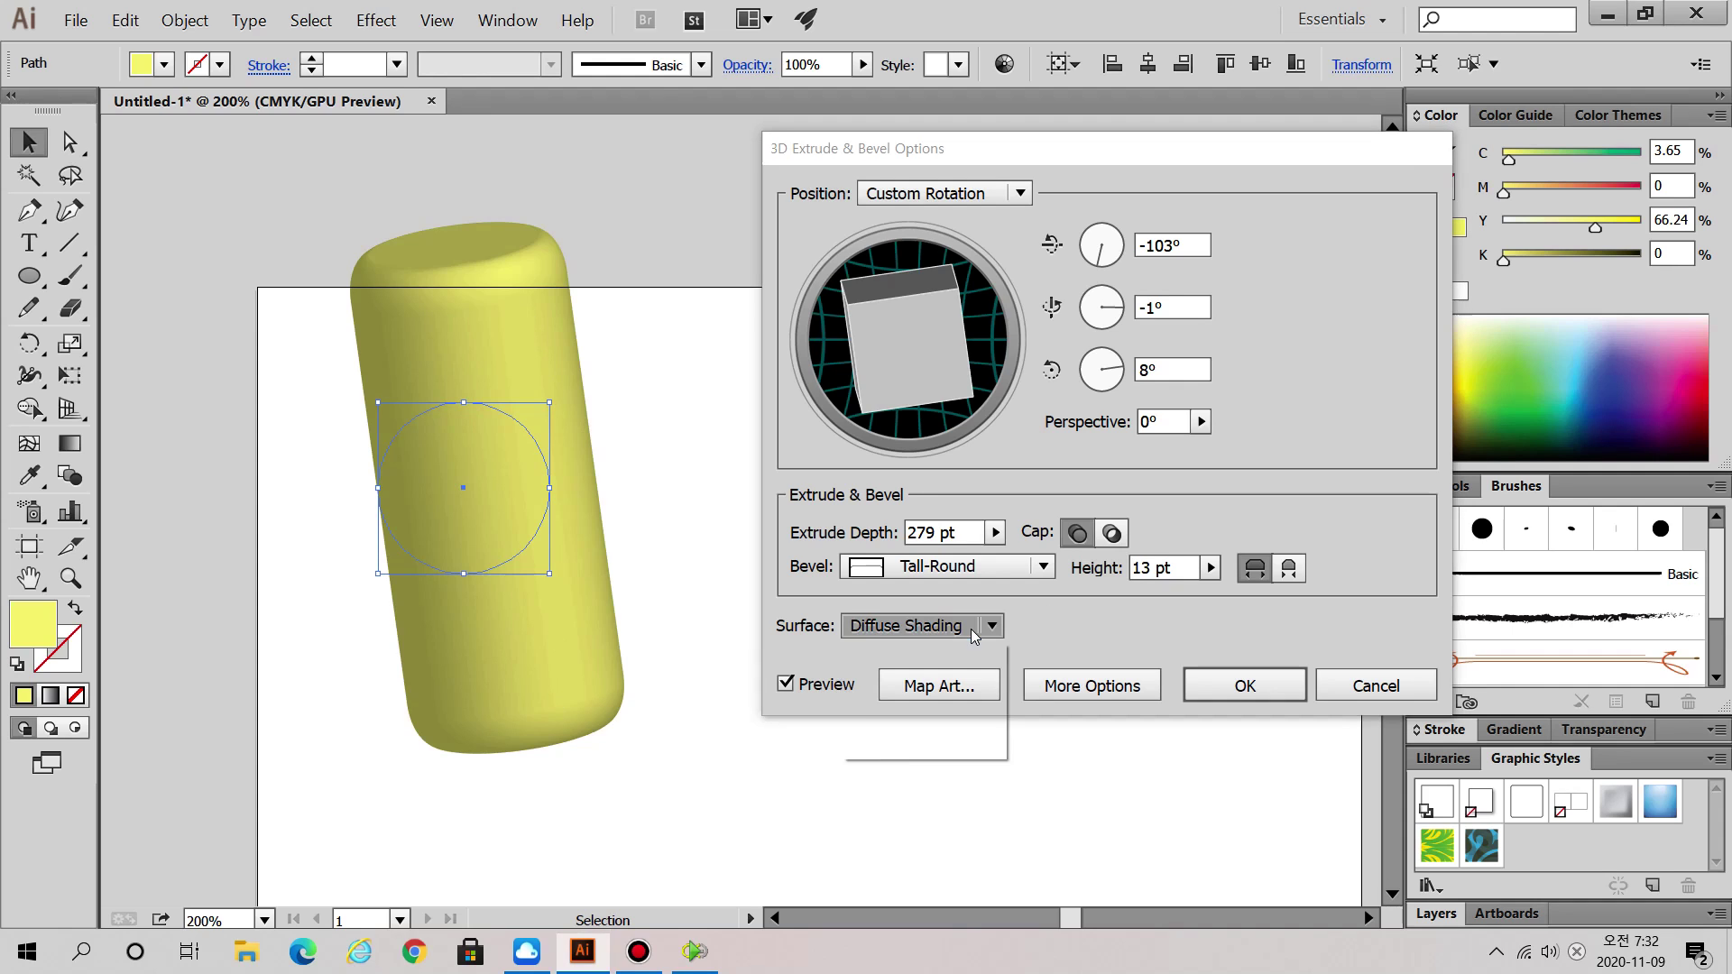
left_click(954, 745)
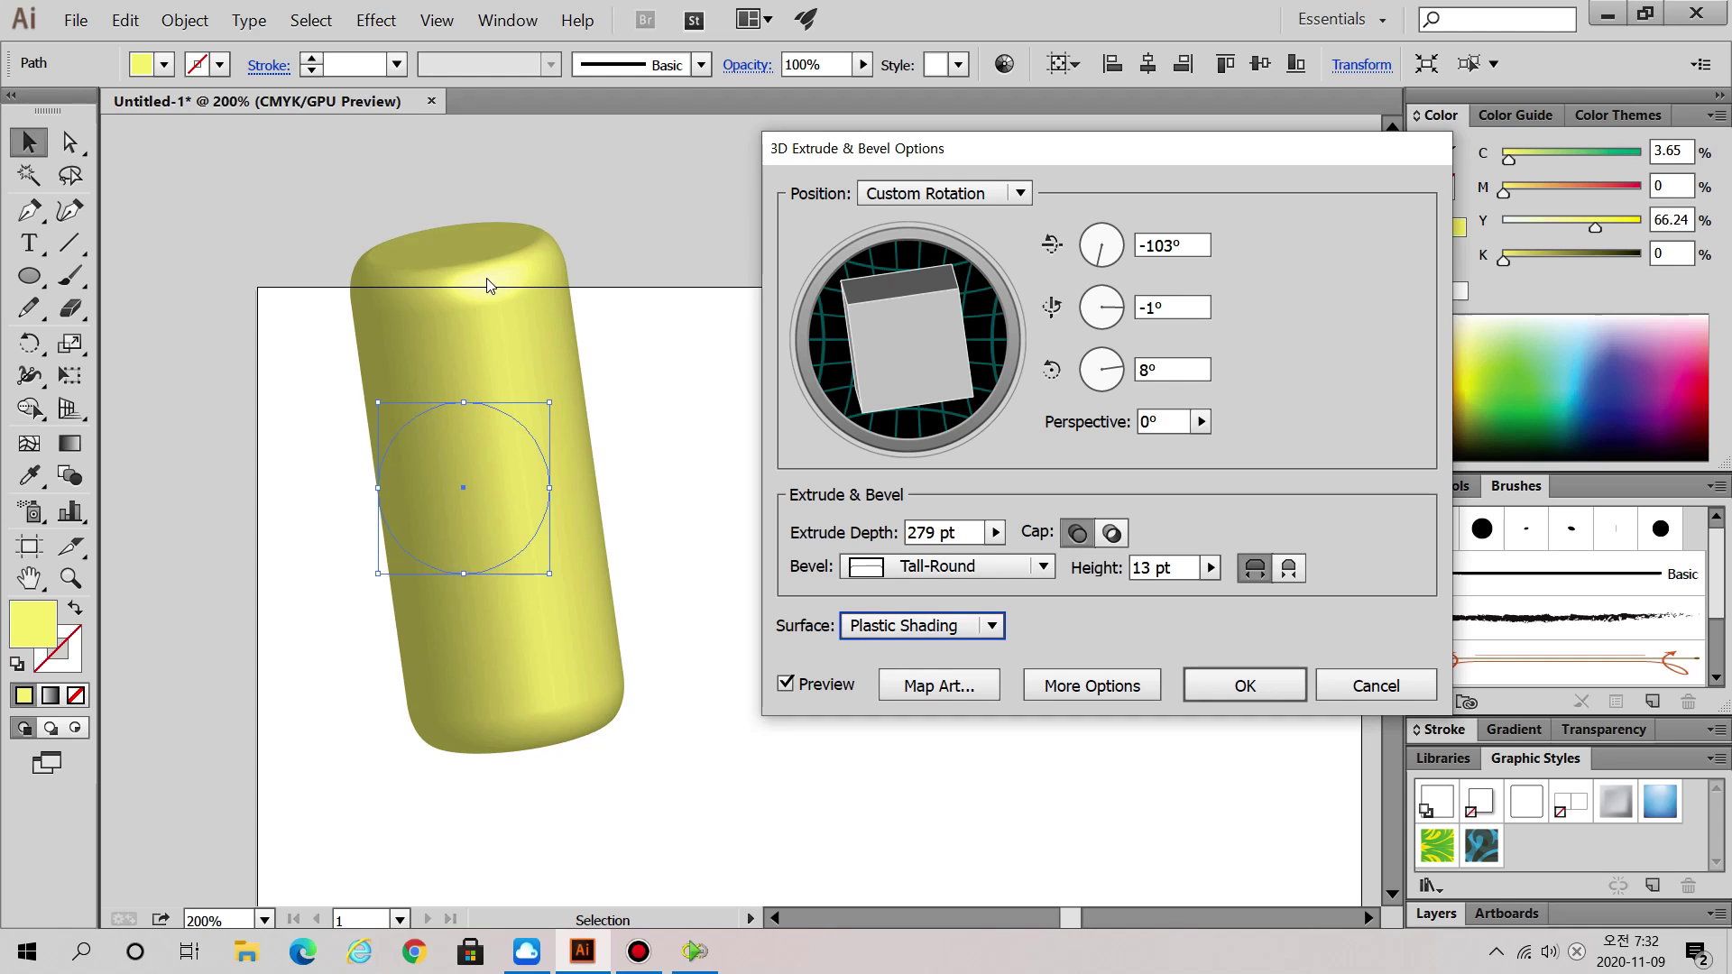
- Reveal the additional surface lighting settings and move the light source slightly left of the preview sphere's centre
left_click(1111, 691)
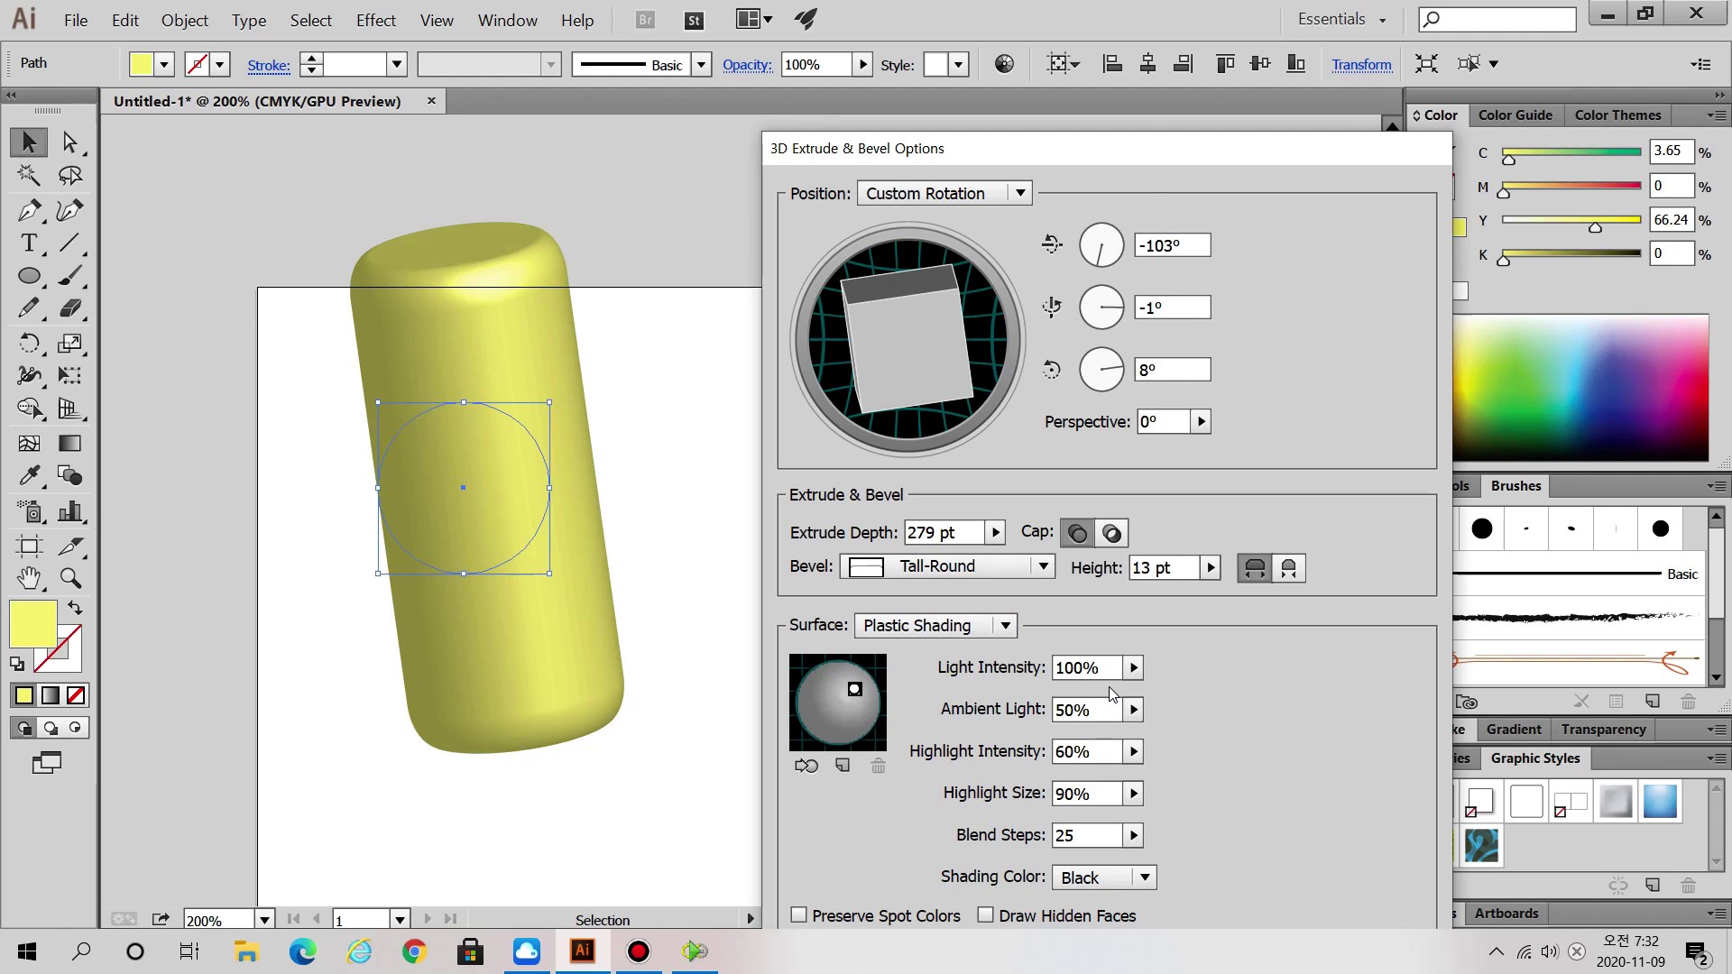
left_click_drag(1146, 155, 1151, 49)
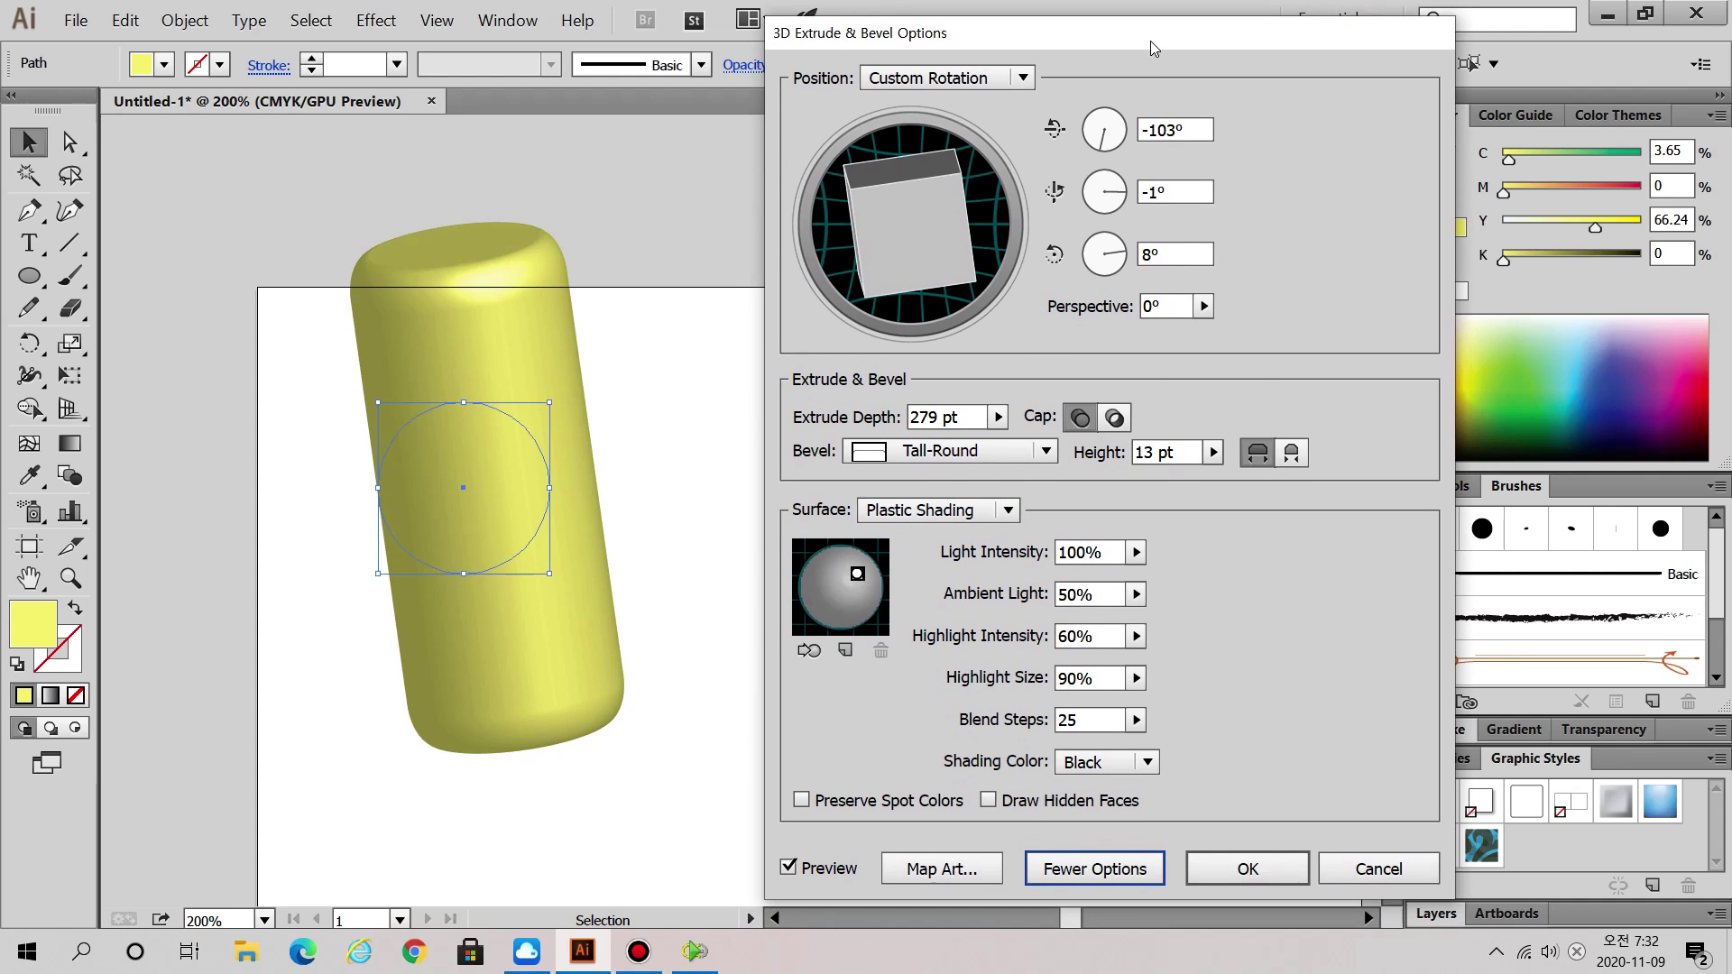
mouse_move(857, 575)
left_mouse_down()
mouse_move(823, 594)
mouse_move(834, 583)
left_mouse_up()
- Set the highlight size to 100% and highlight intensity to 89%, and apply the 3D effect to the circle
left_click(1136, 678)
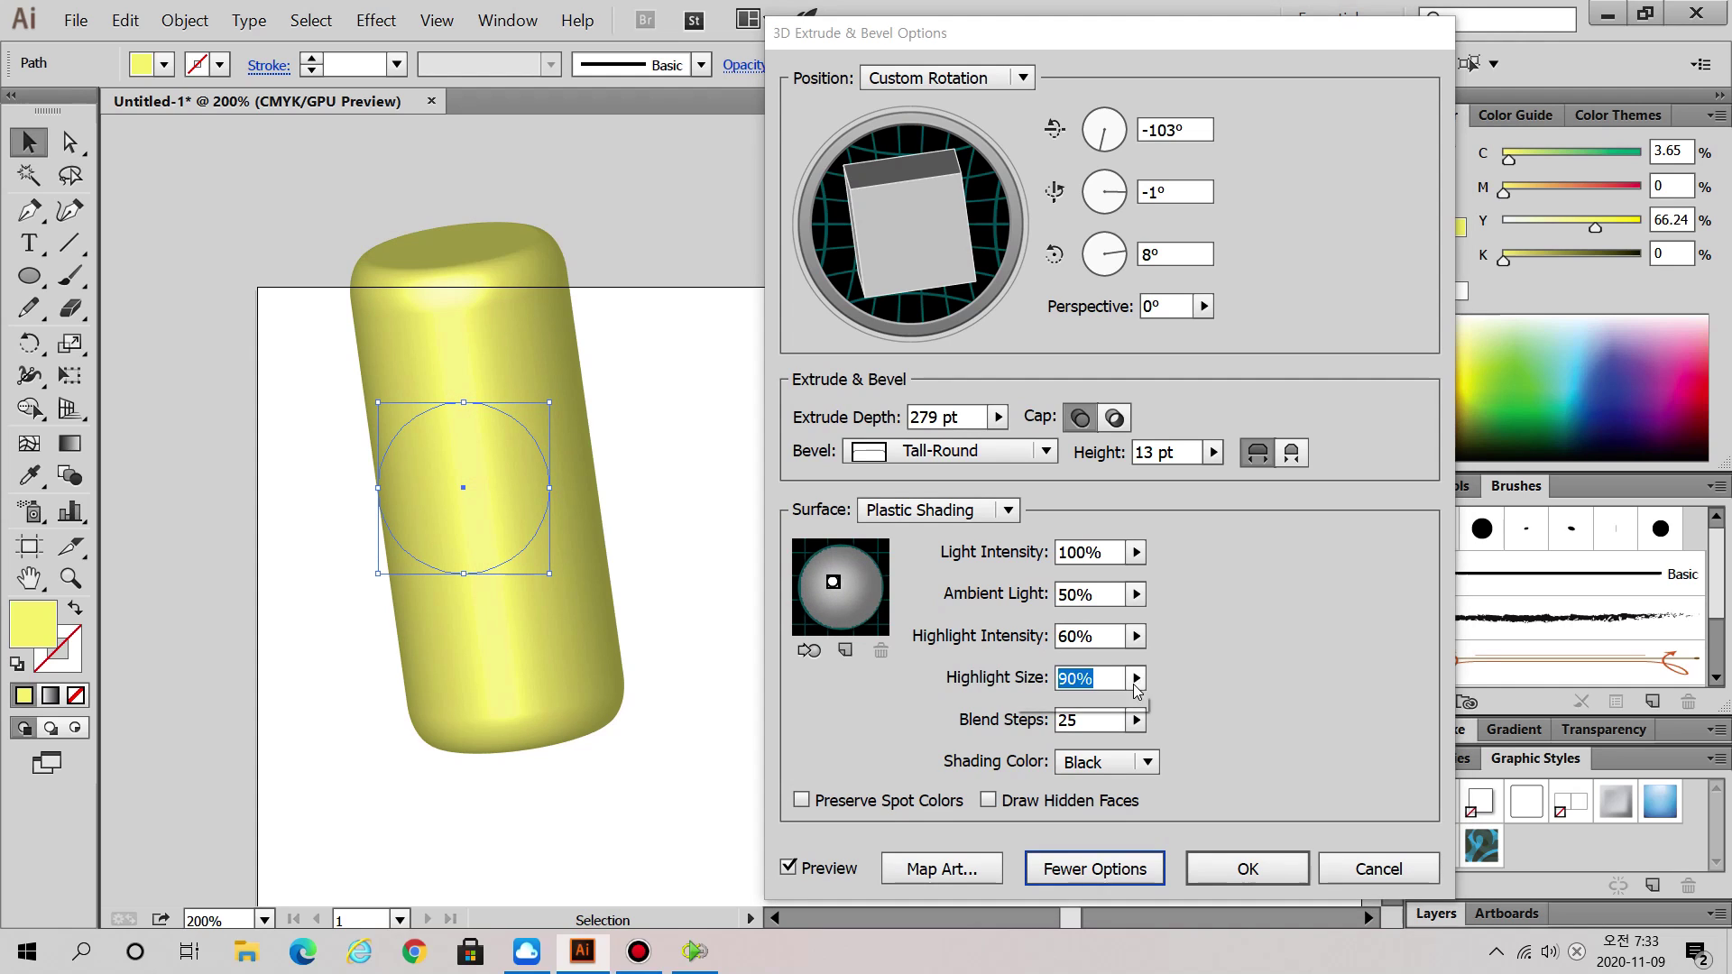
left_click_drag(1130, 703, 1080, 708)
left_click_drag(1074, 698, 1128, 659)
left_click(1136, 637)
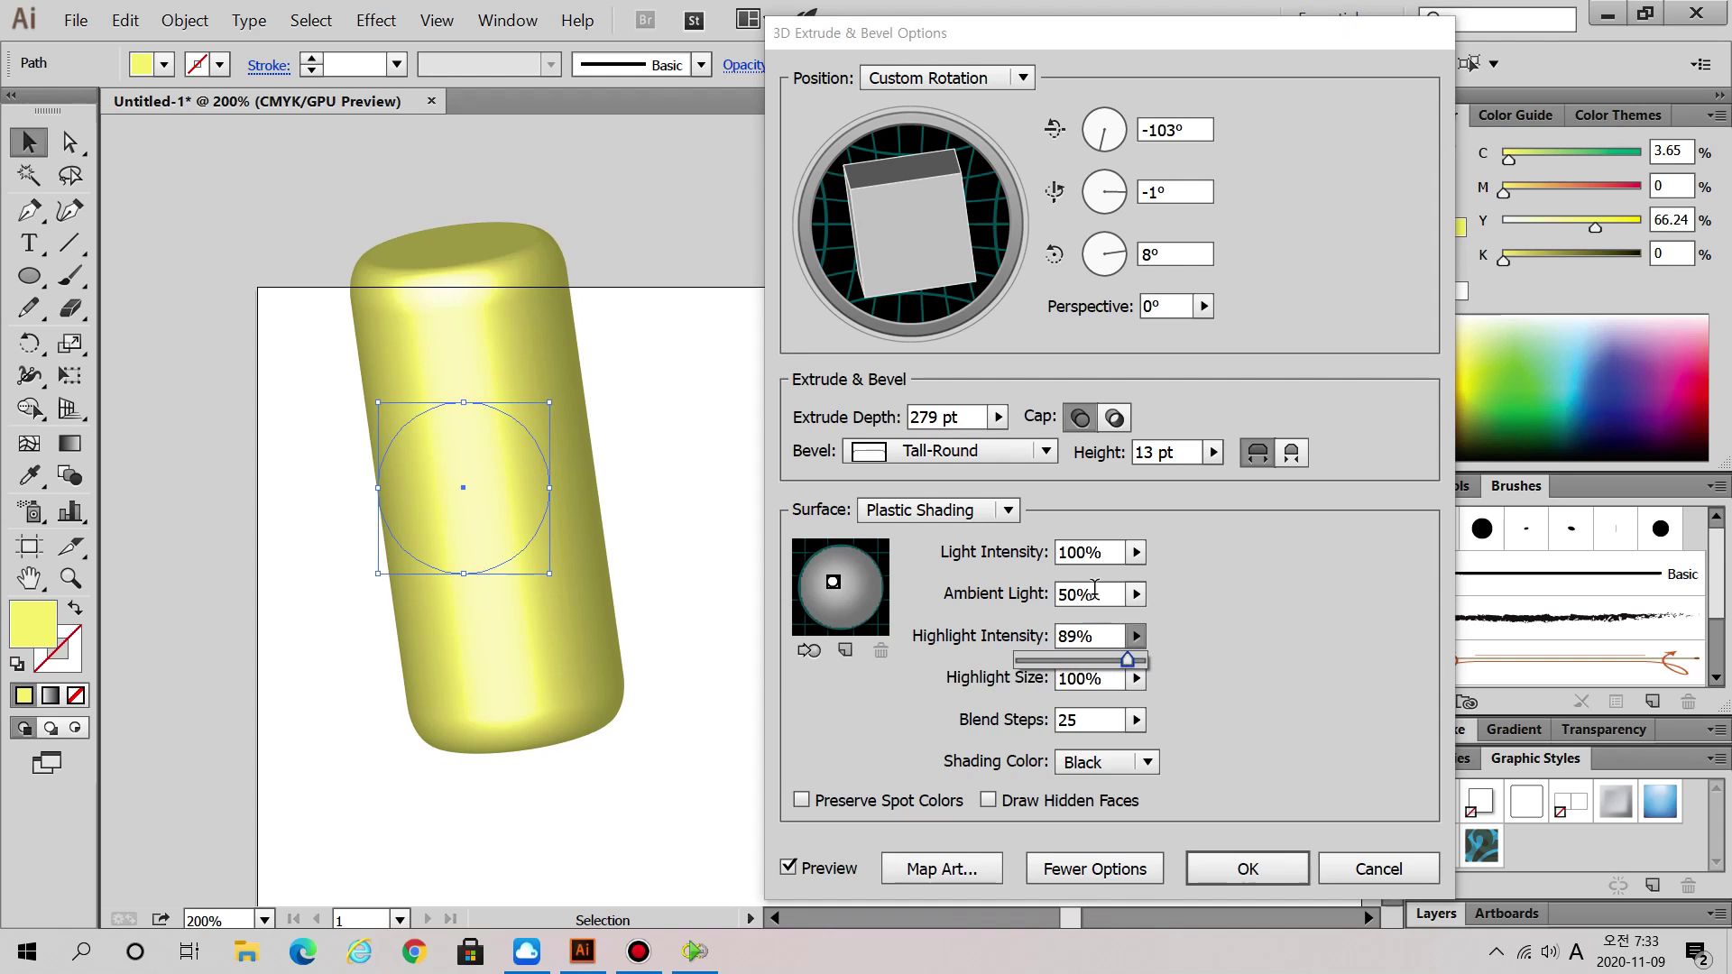
left_click(1200, 636)
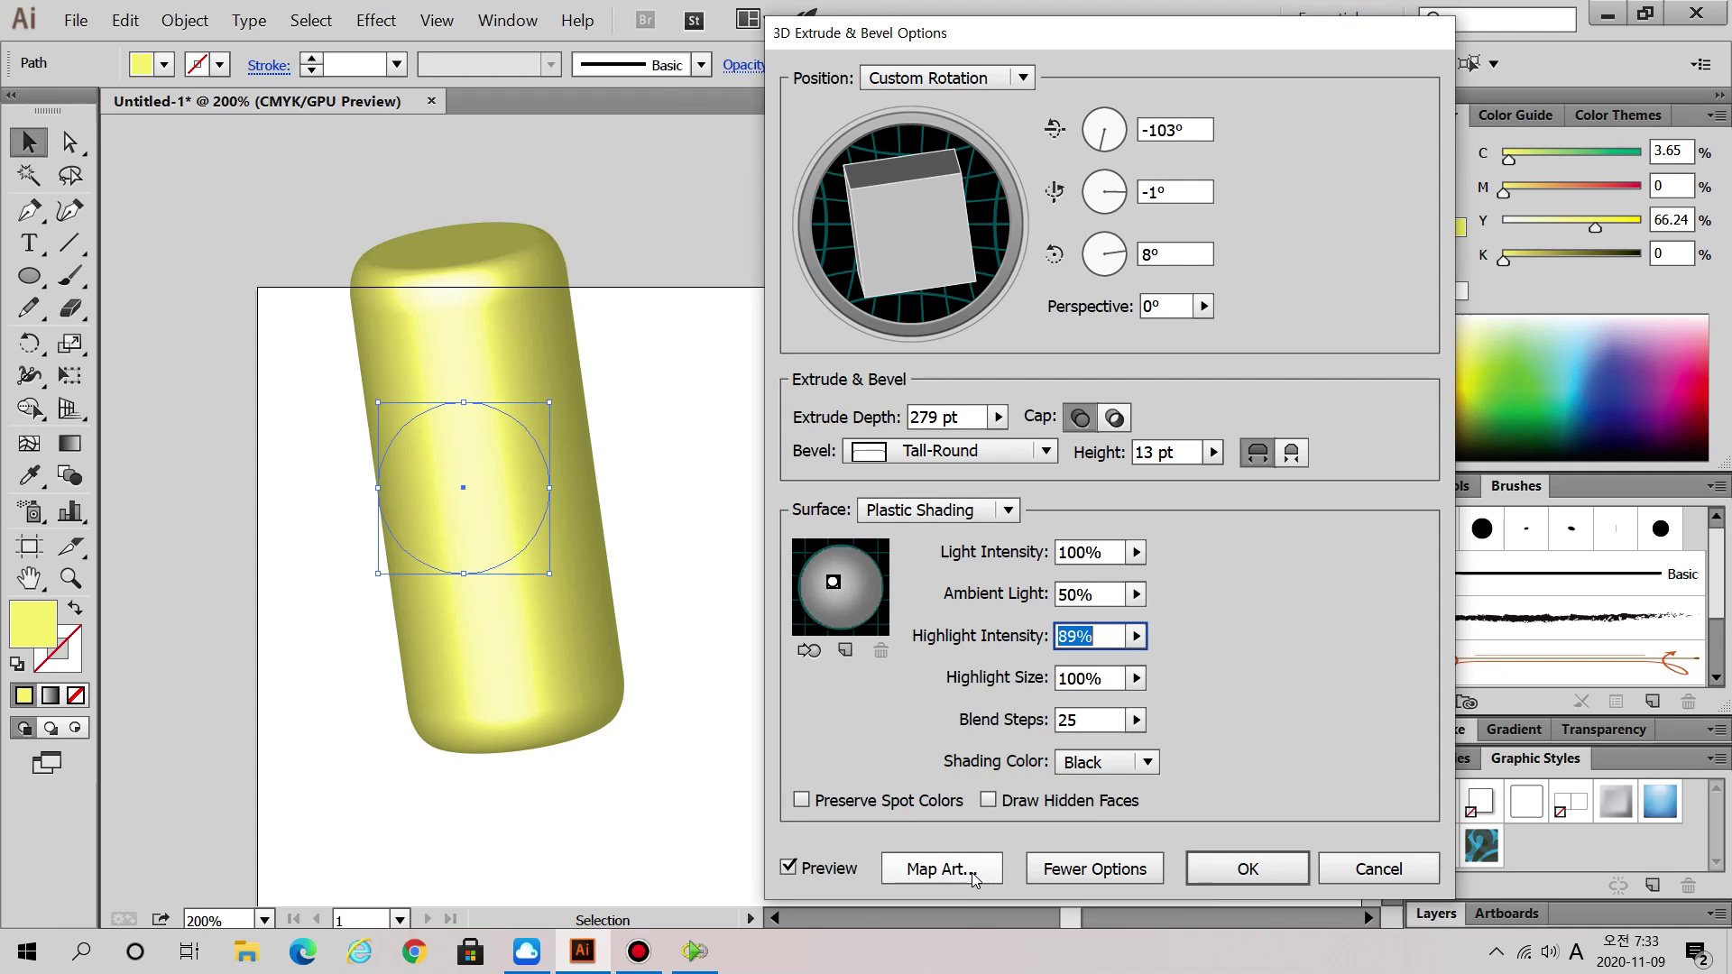
left_click(1248, 871)
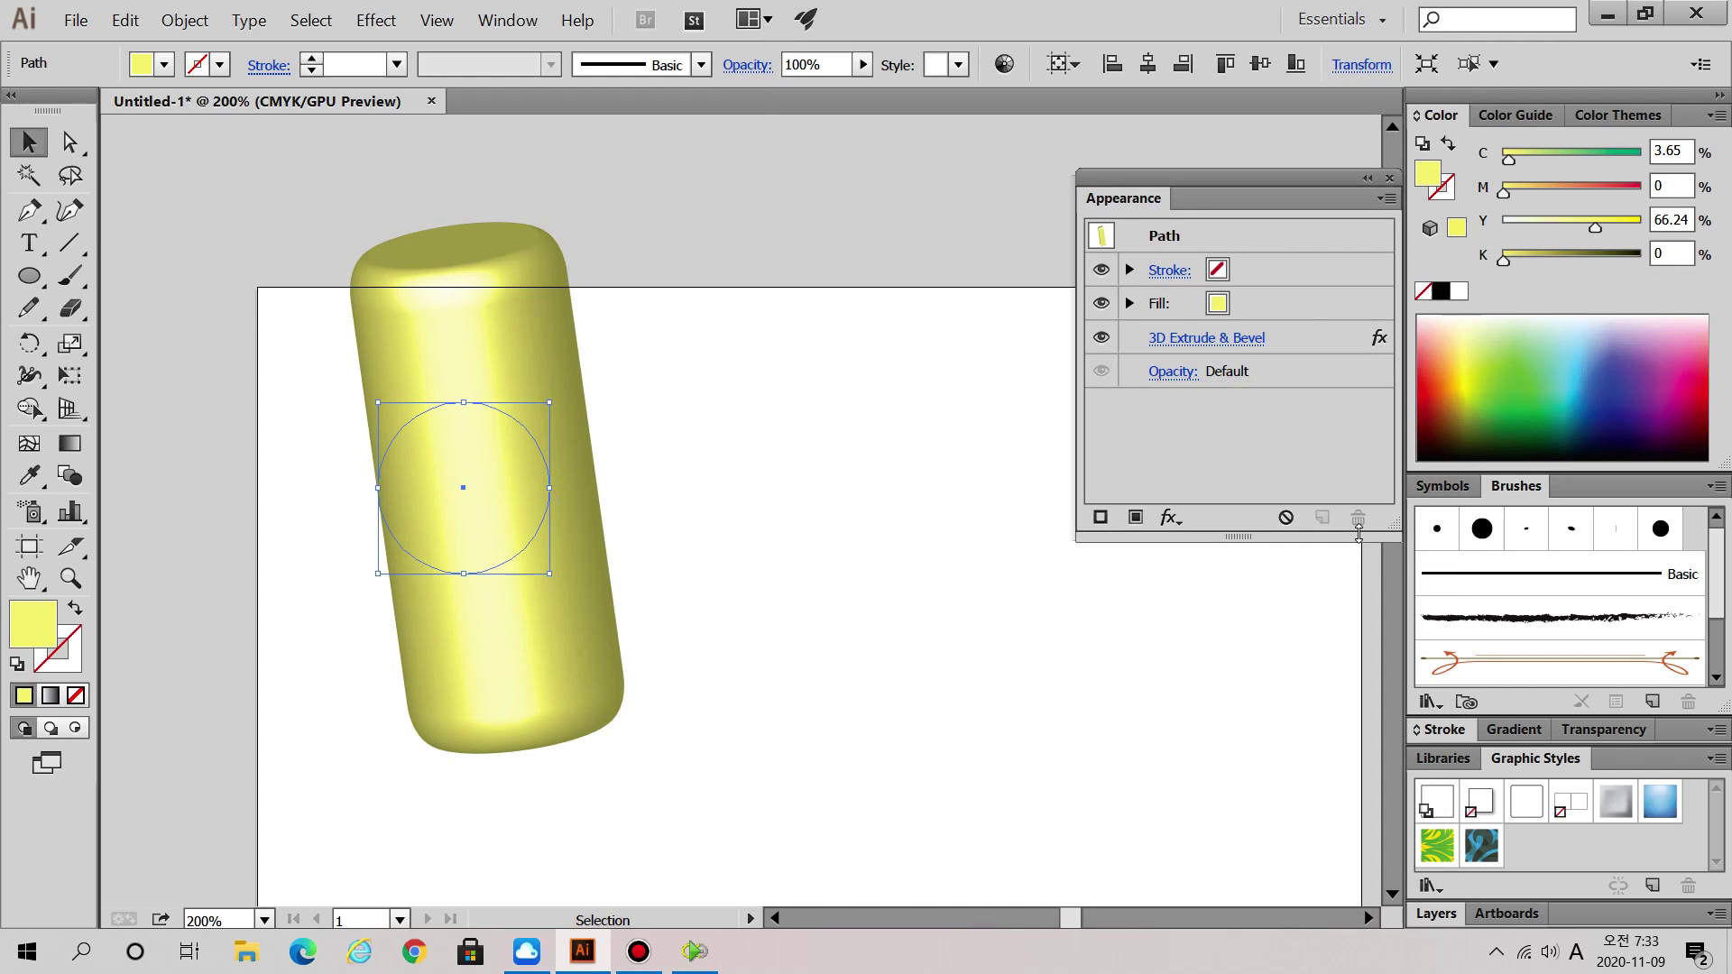
- Detach the Symbols panel, place it beside the Appearance panel, and make it taller
left_click(1443, 485)
mouse_move(1443, 485)
left_mouse_down()
mouse_move(835, 415)
mouse_move(781, 171)
left_mouse_up()
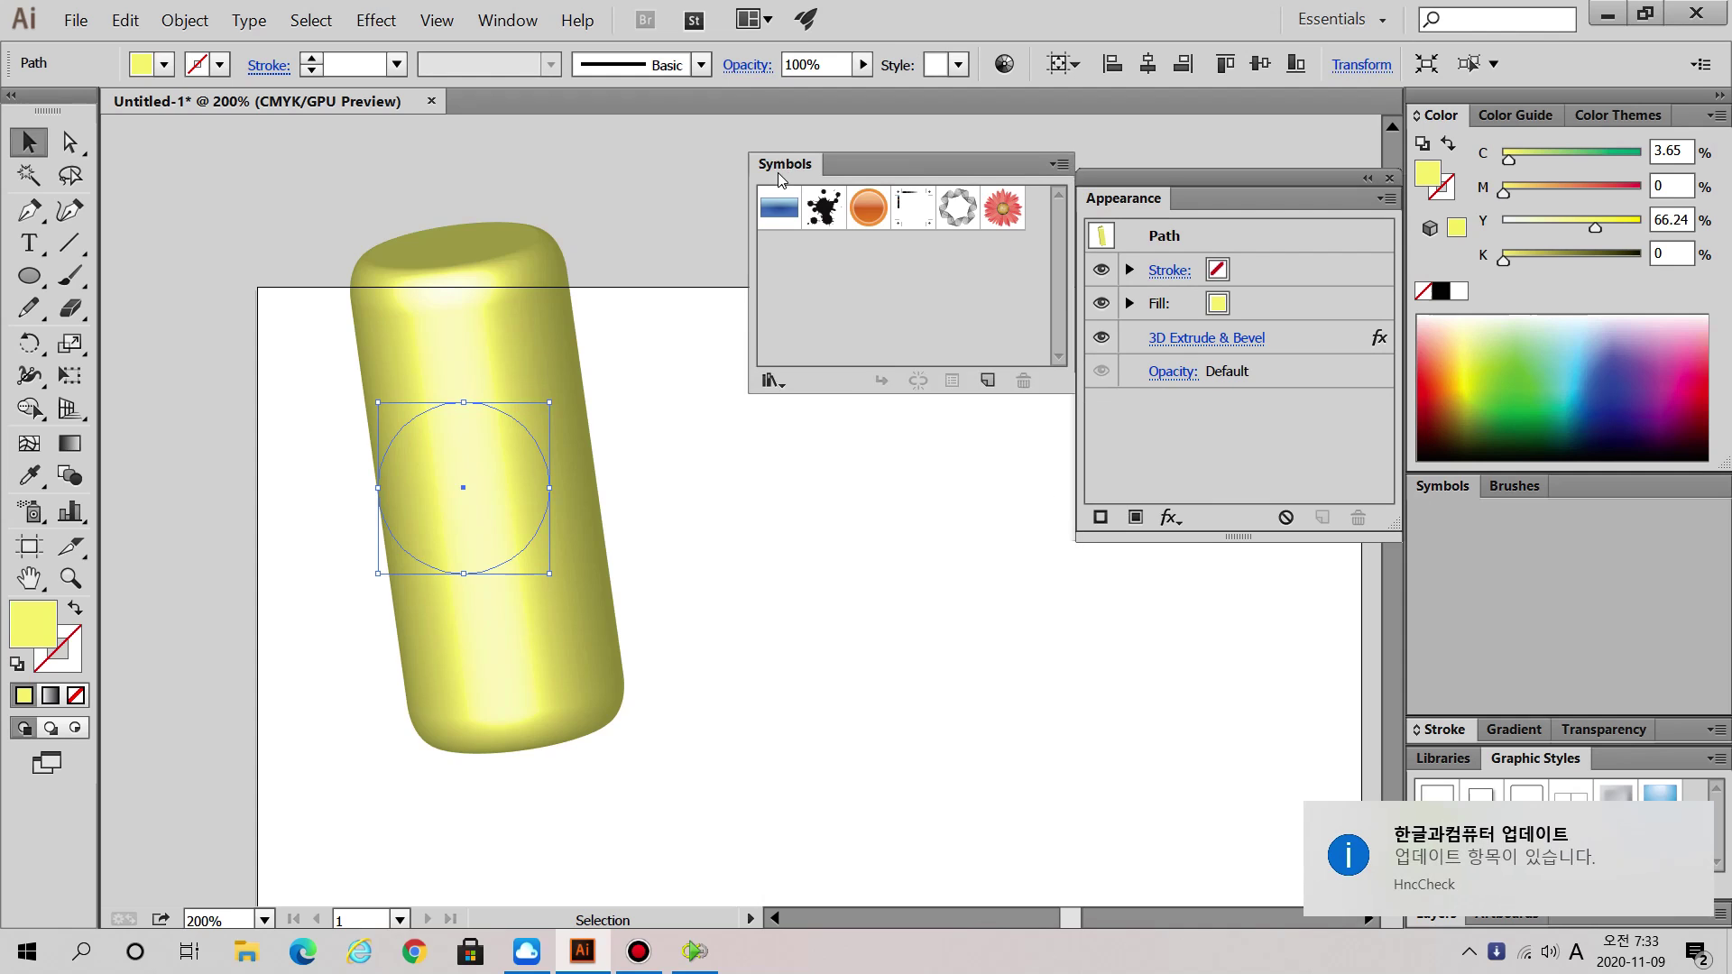
left_click(1692, 825)
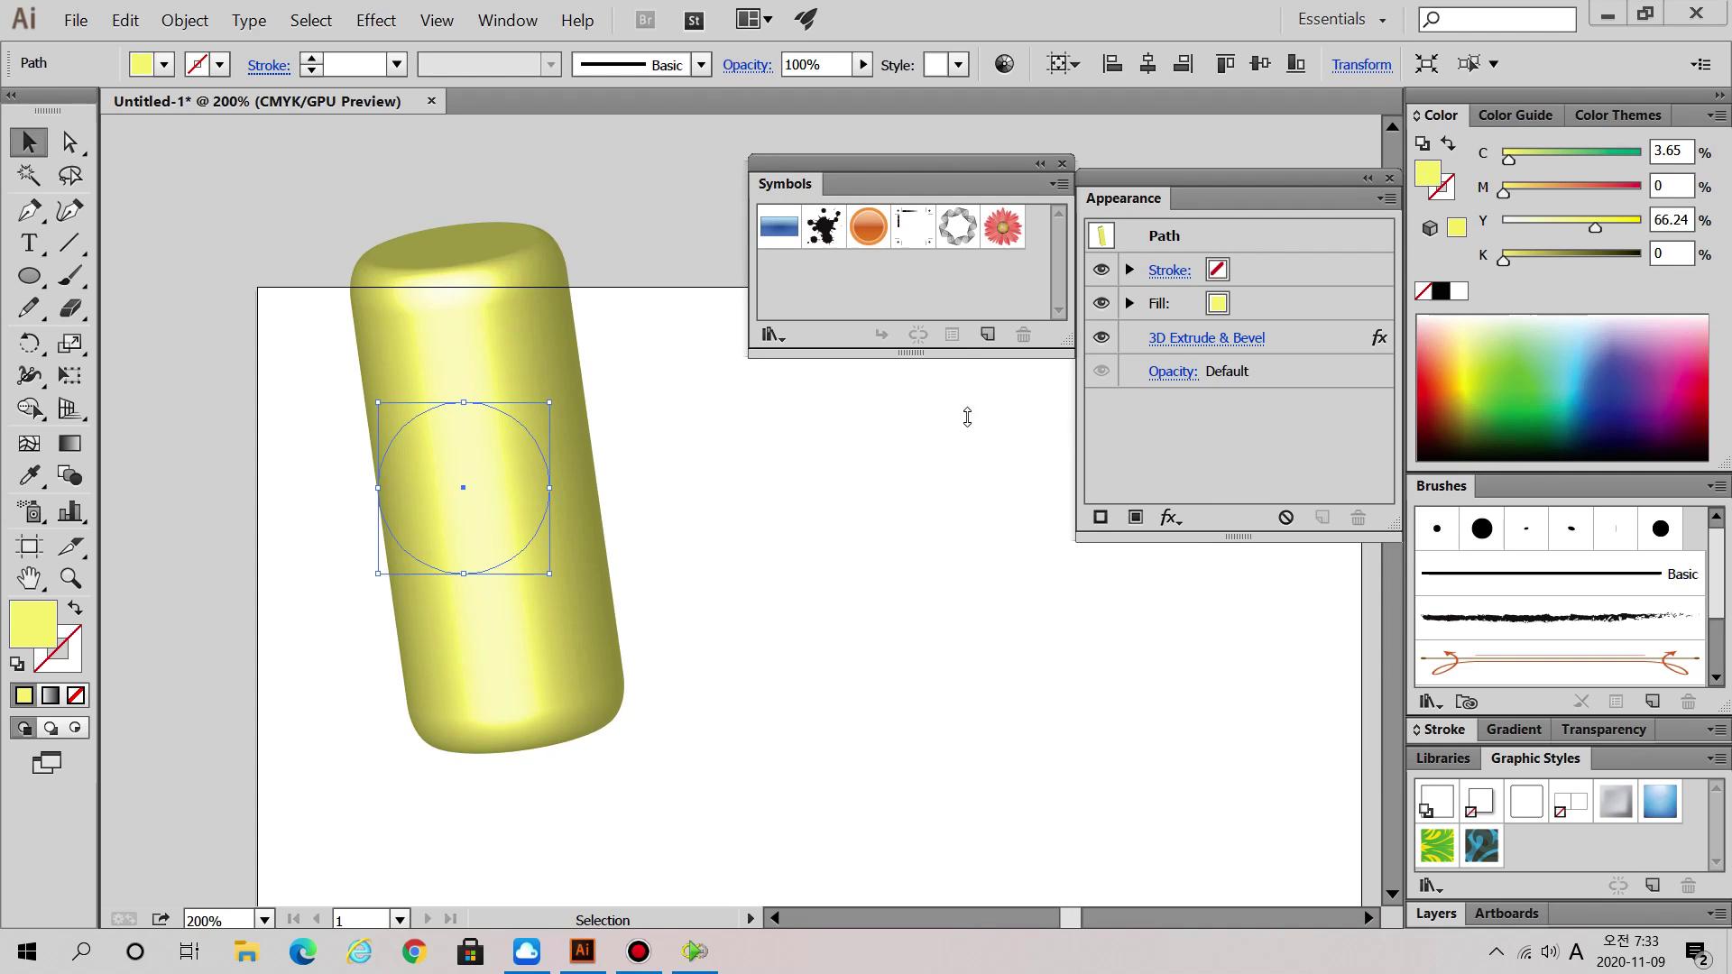
left_click_drag(964, 359, 965, 440)
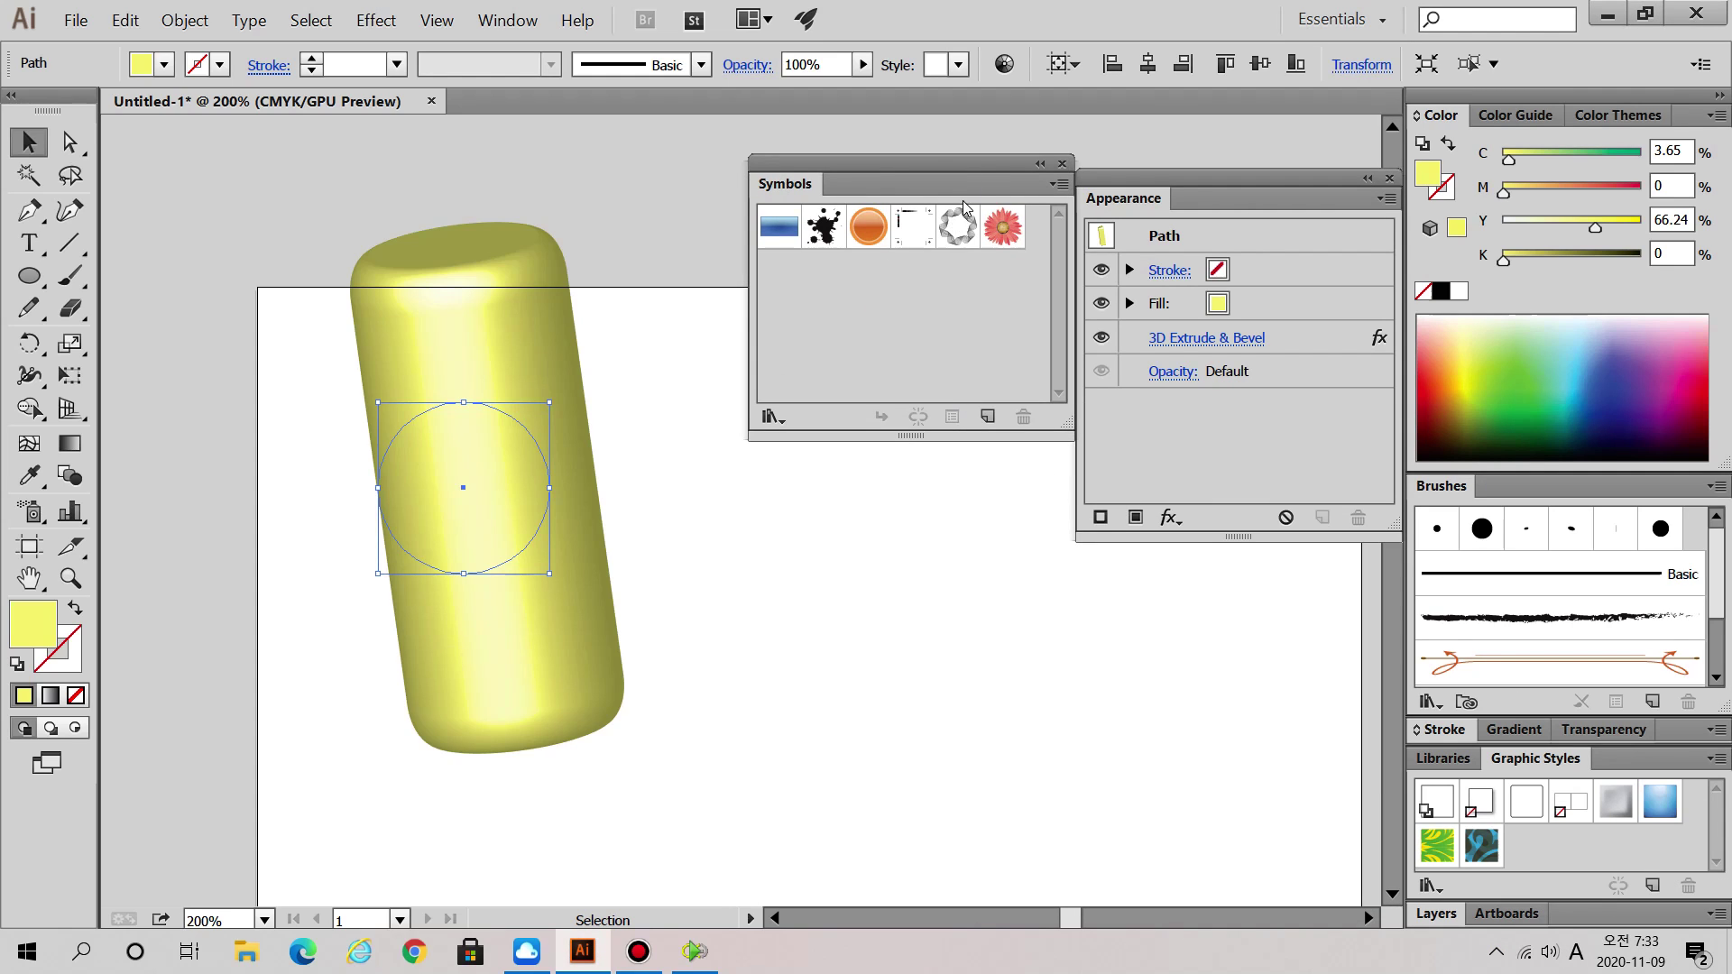
left_click_drag(973, 161, 960, 176)
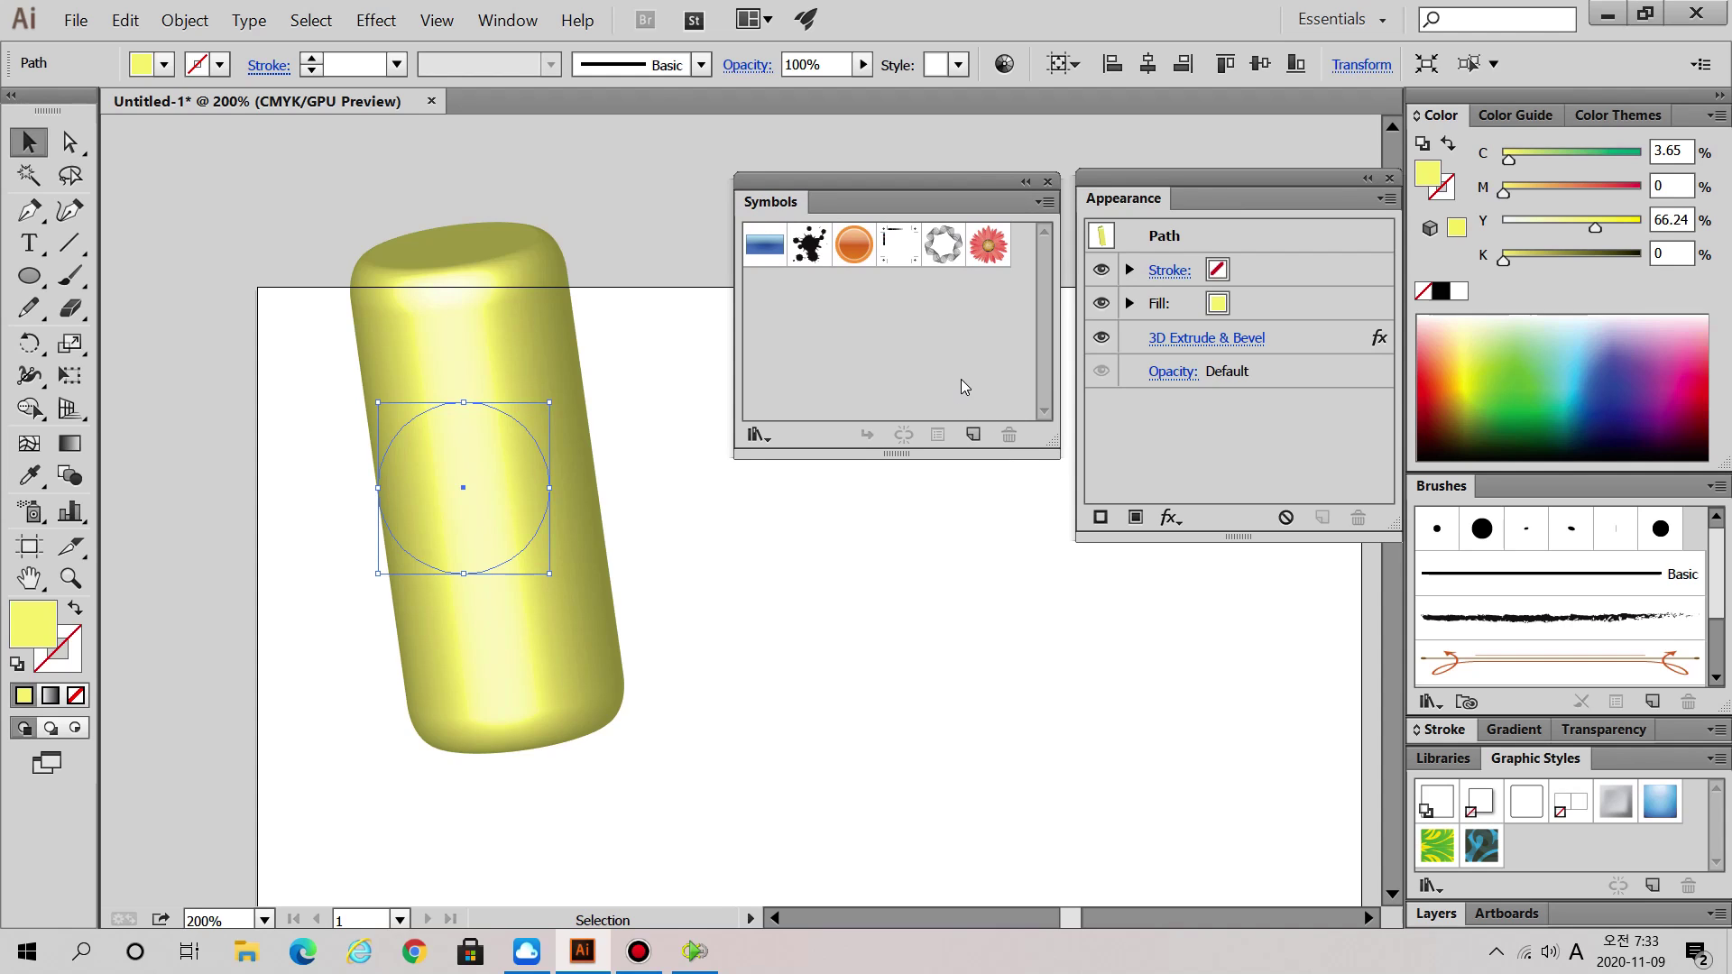
left_click(818, 247)
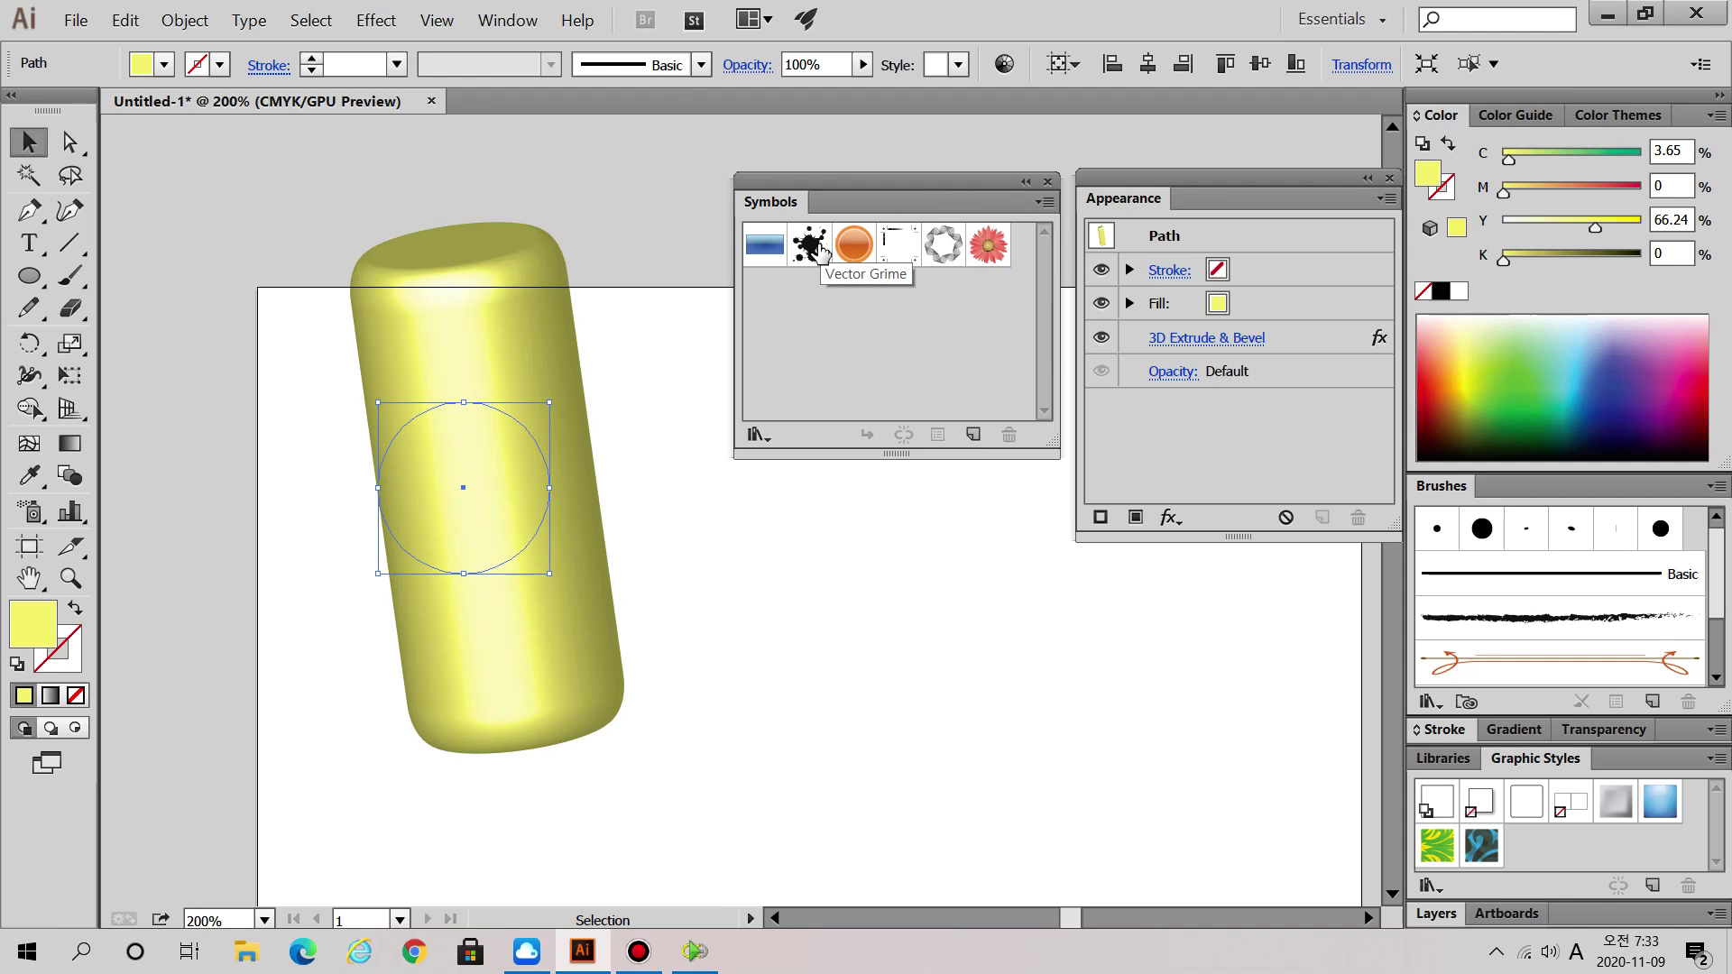
left_click(821, 249)
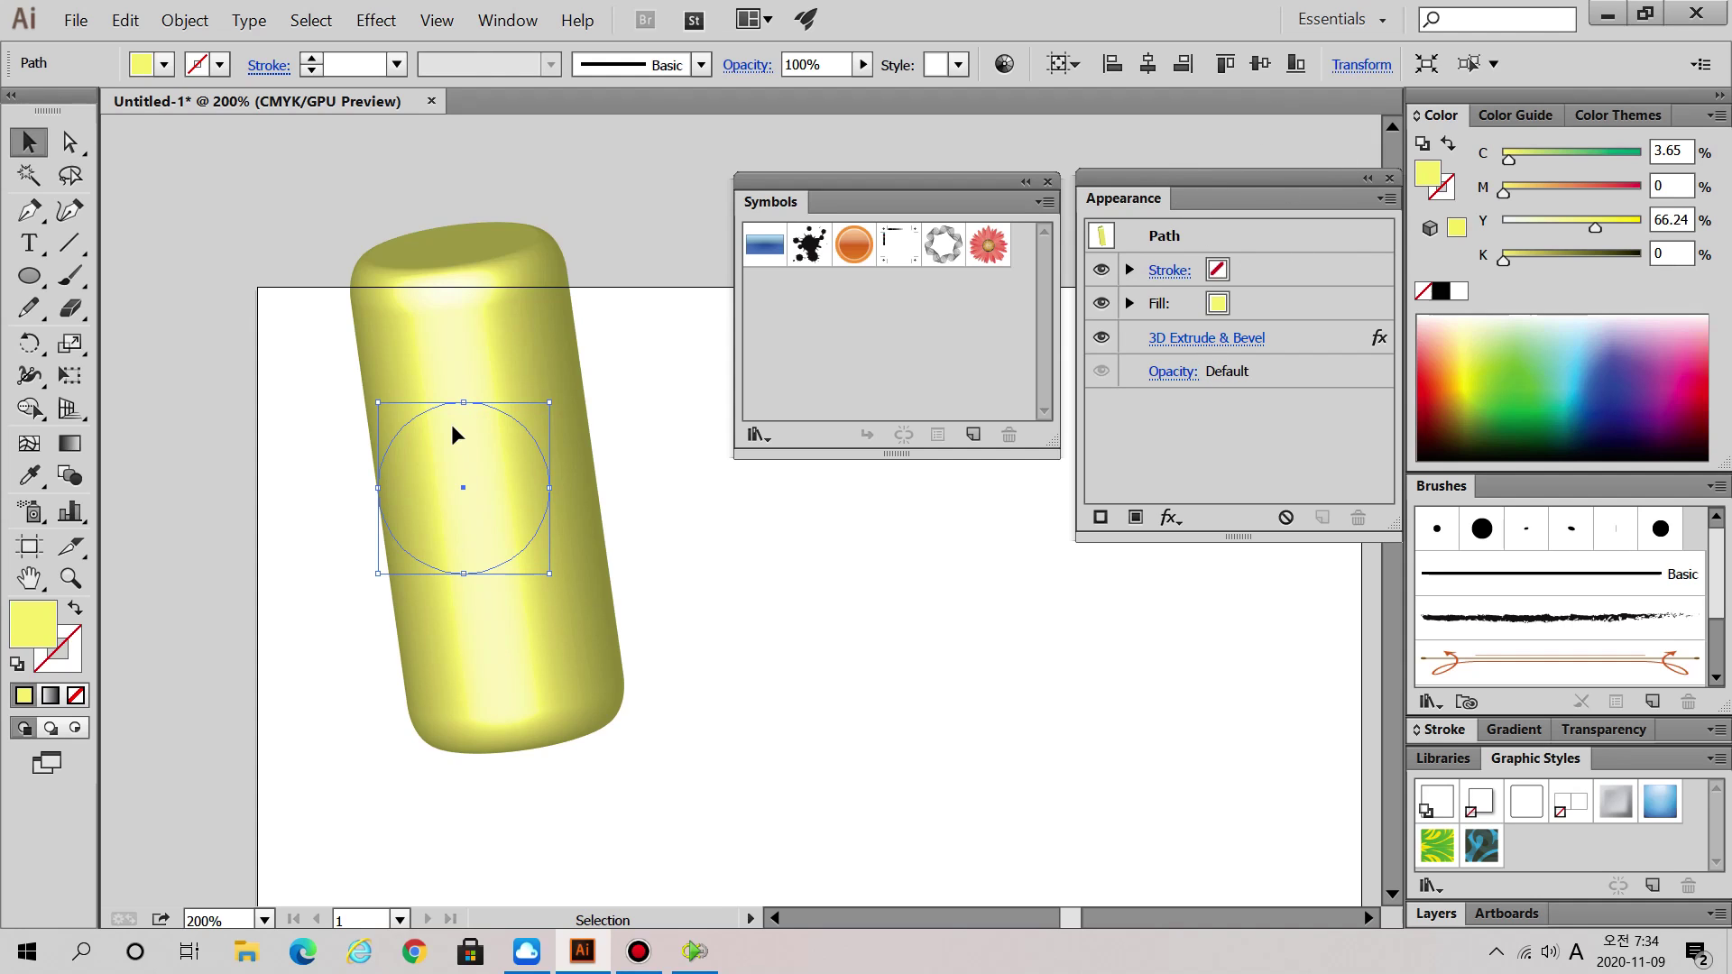
left_click(332, 384)
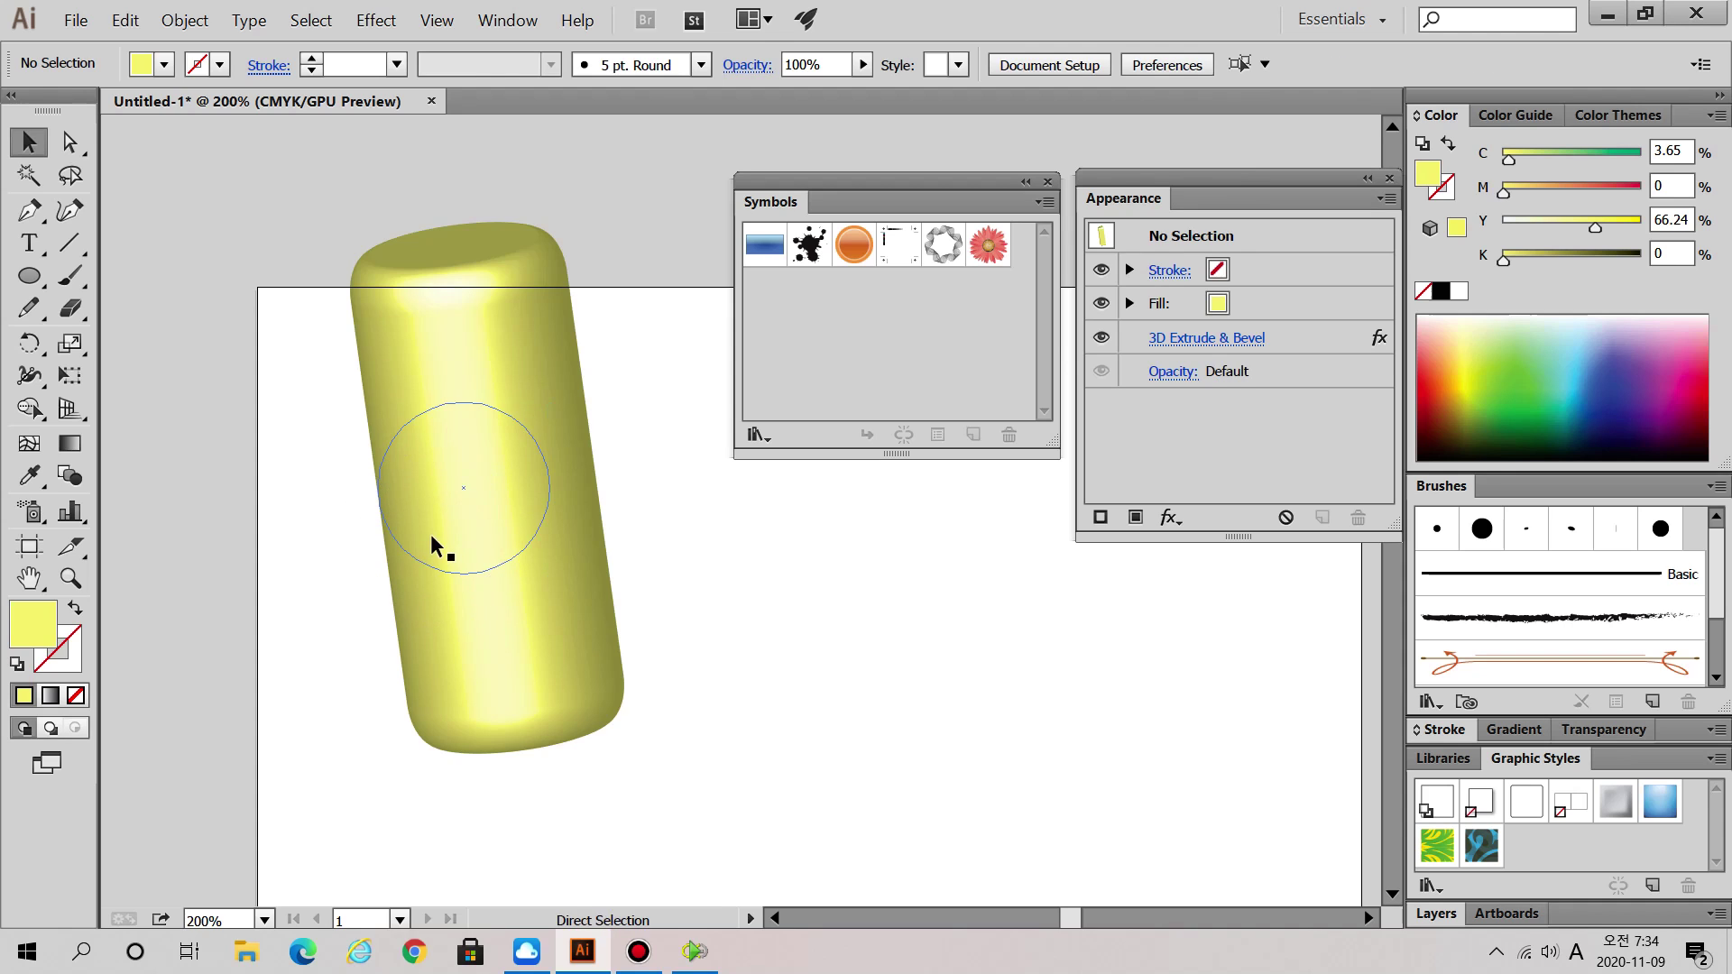
- Reopen the circle's 3D Extrude & Bevel effect with preview on and fewer options shown, and open its Map Art settings
left_click(473, 512)
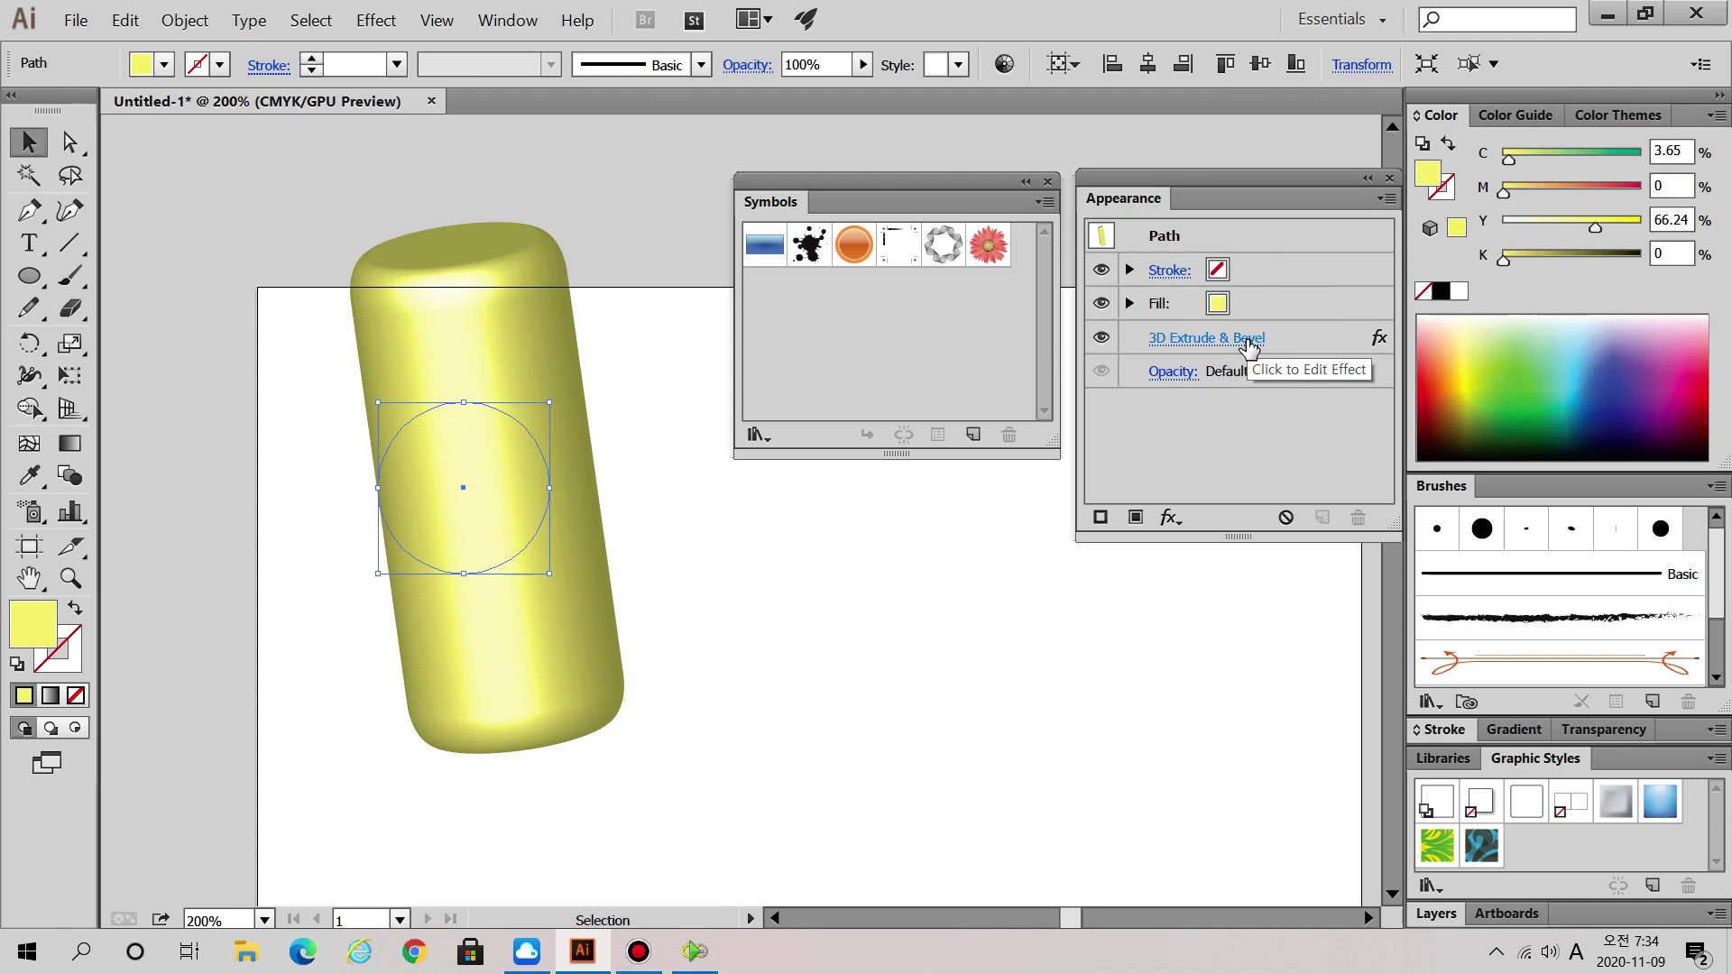
left_click(1248, 341)
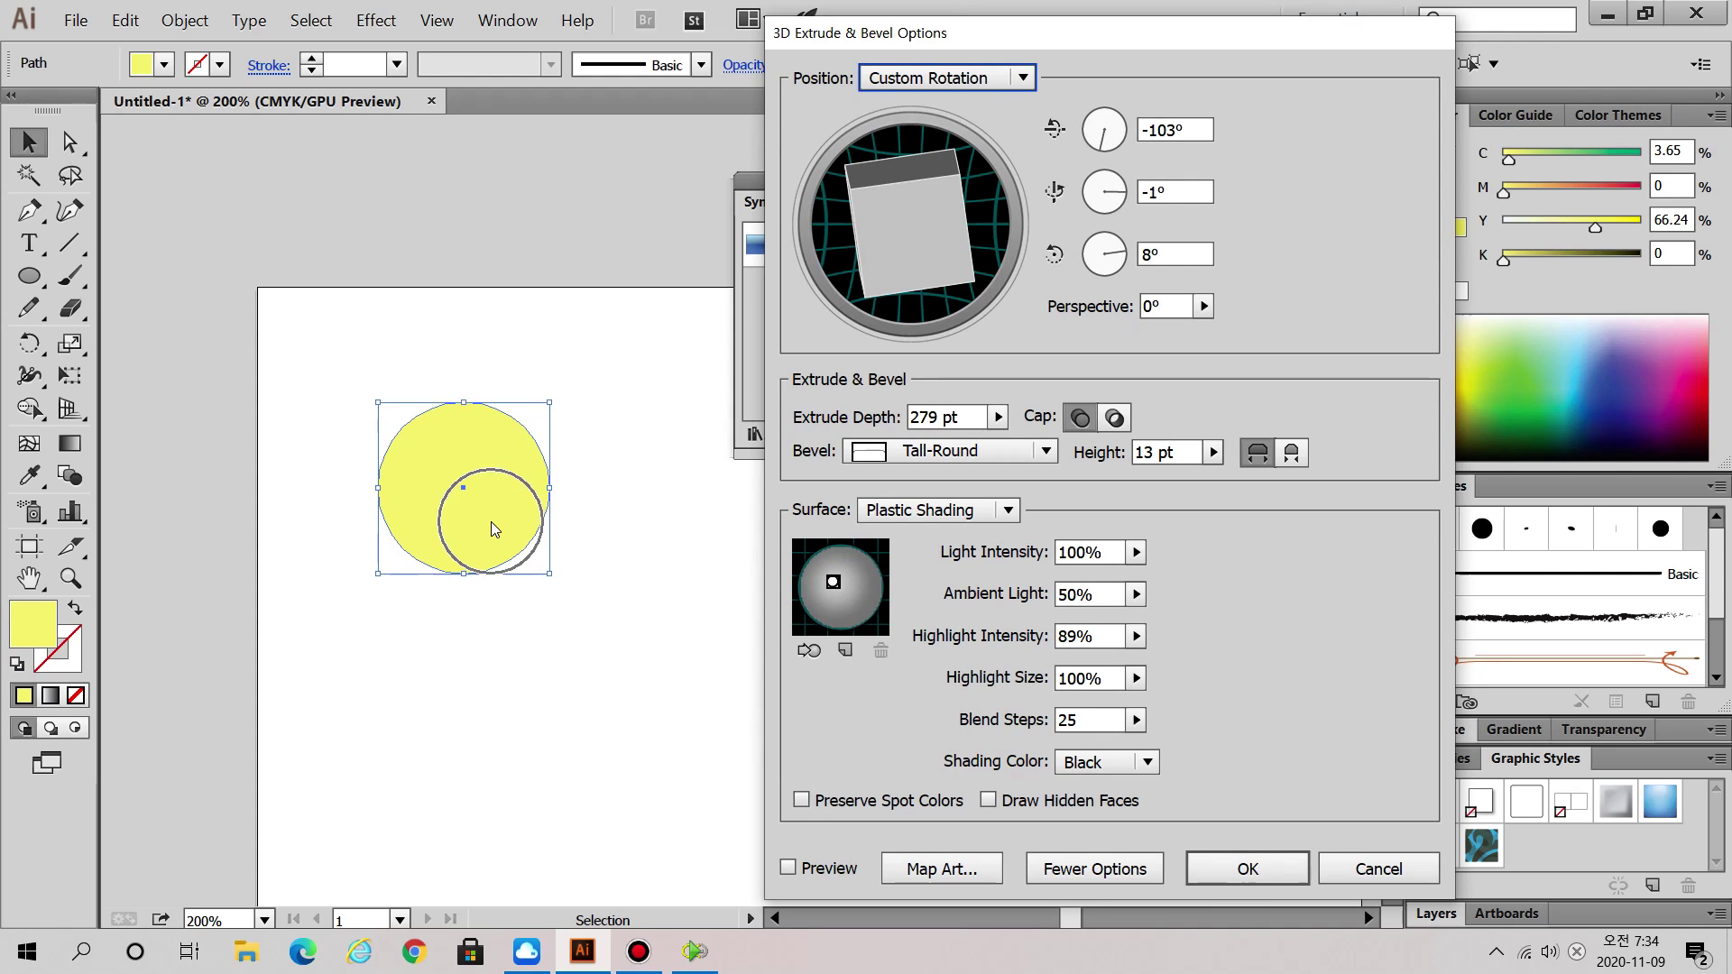
left_click(831, 872)
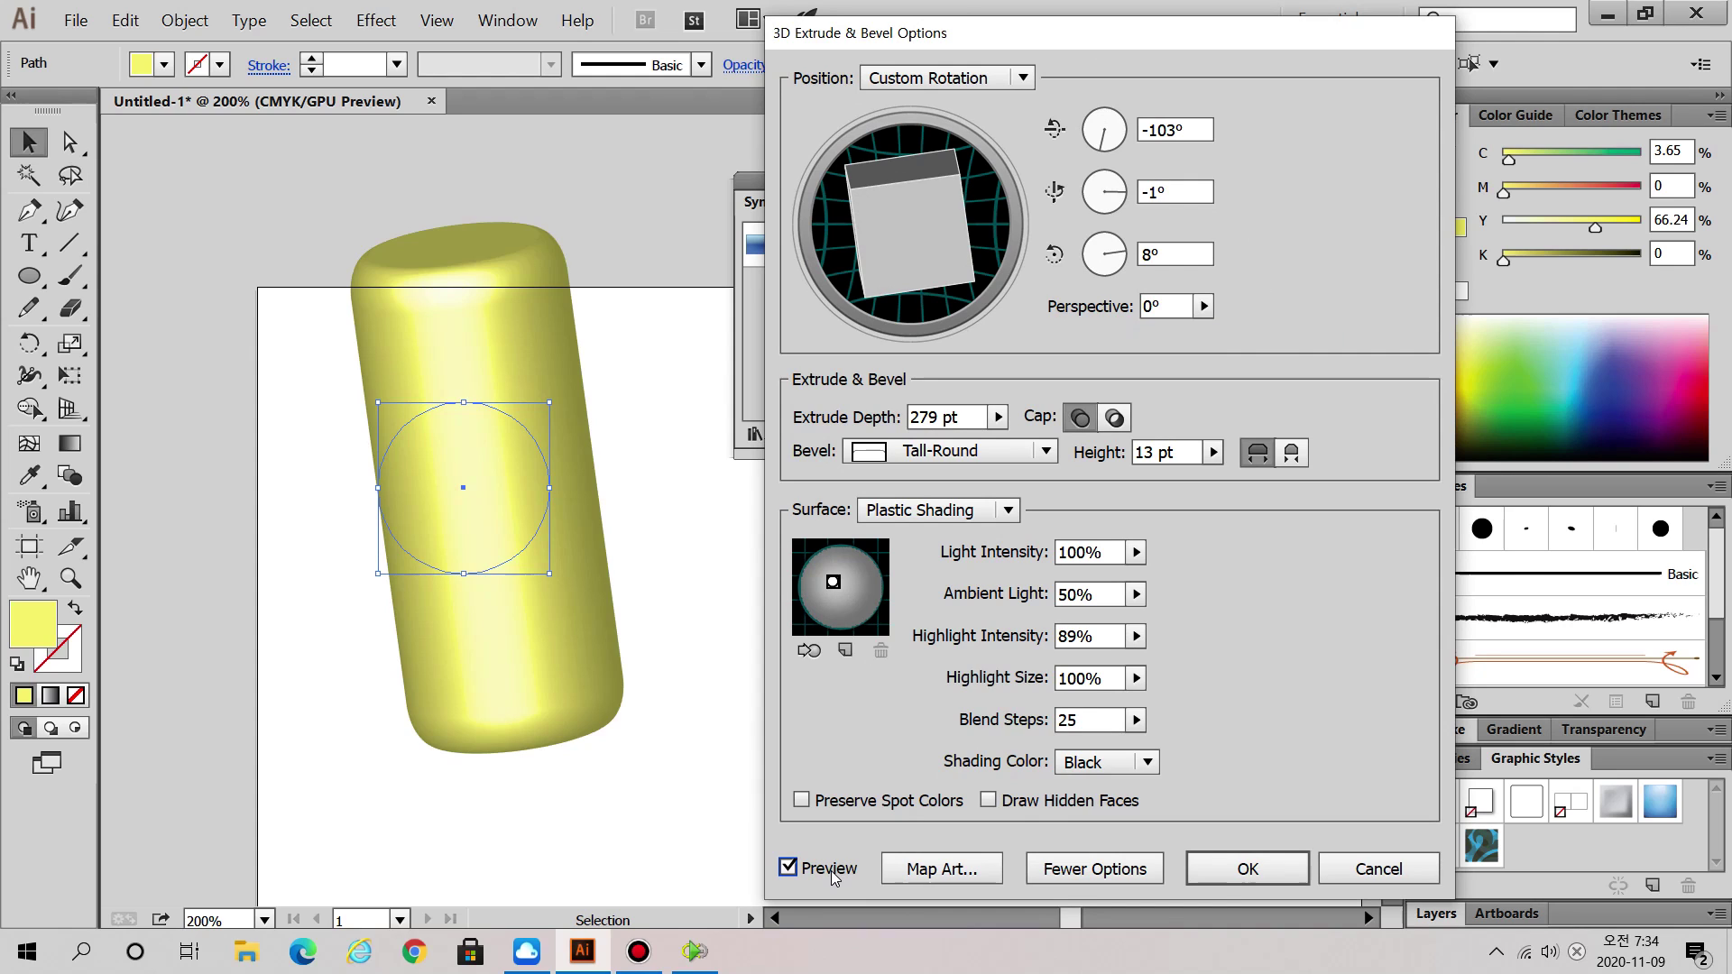
left_click(1118, 870)
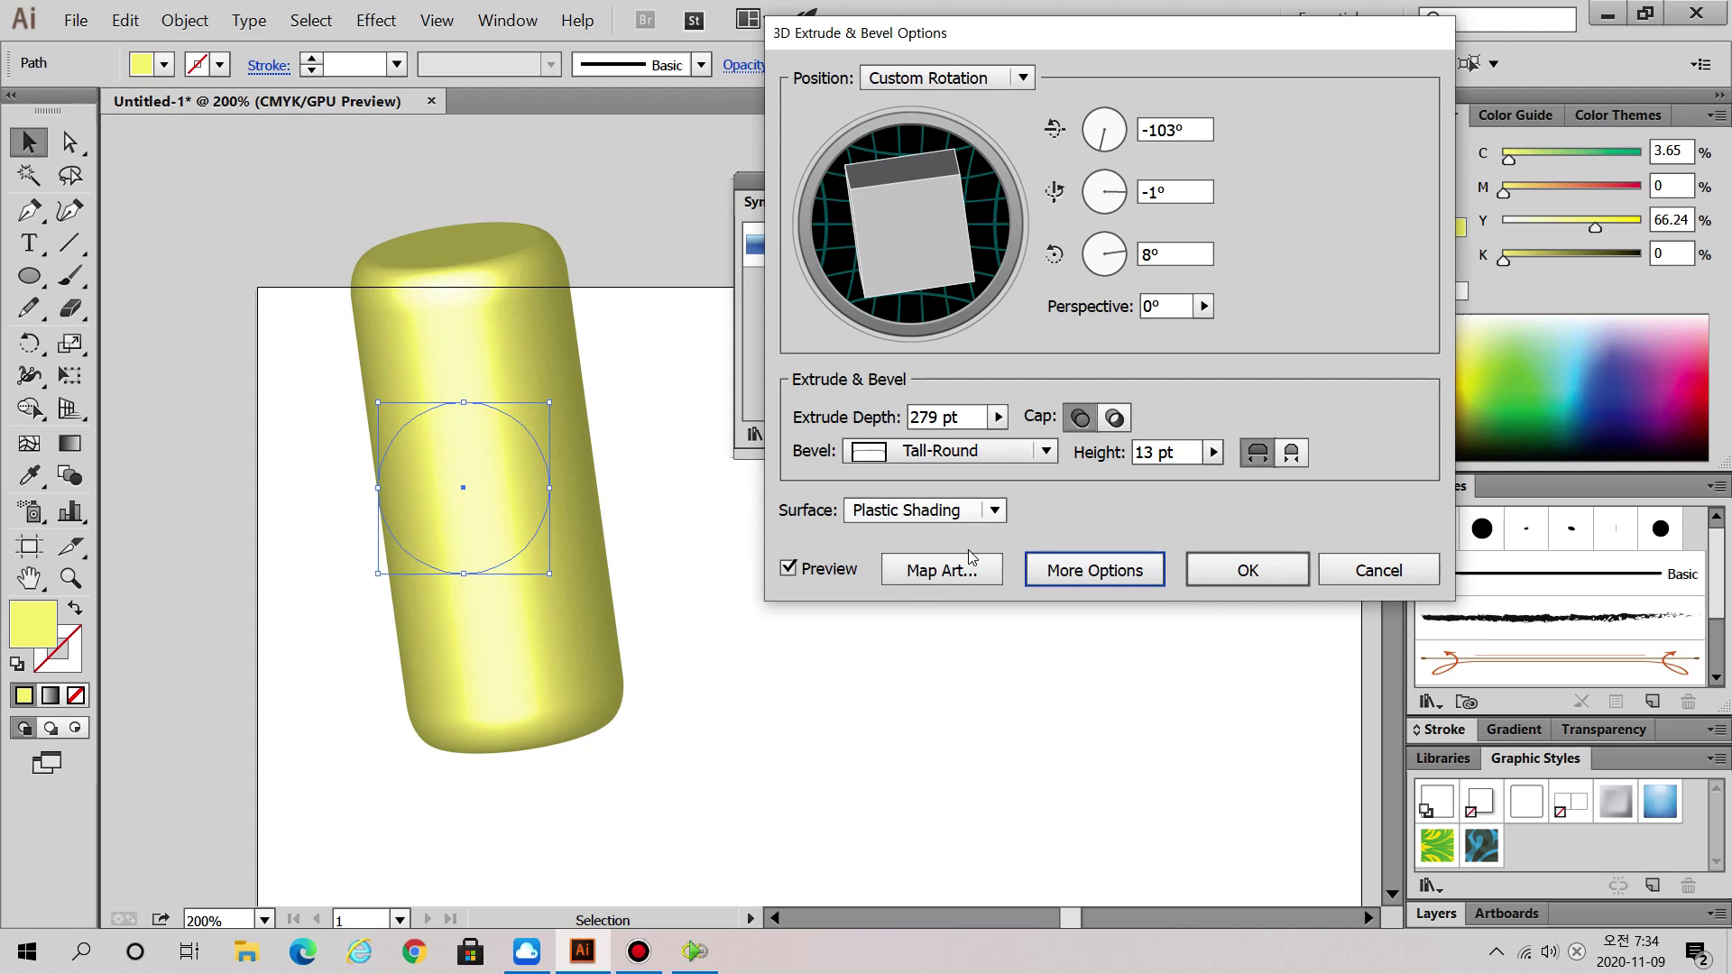
left_click(913, 570)
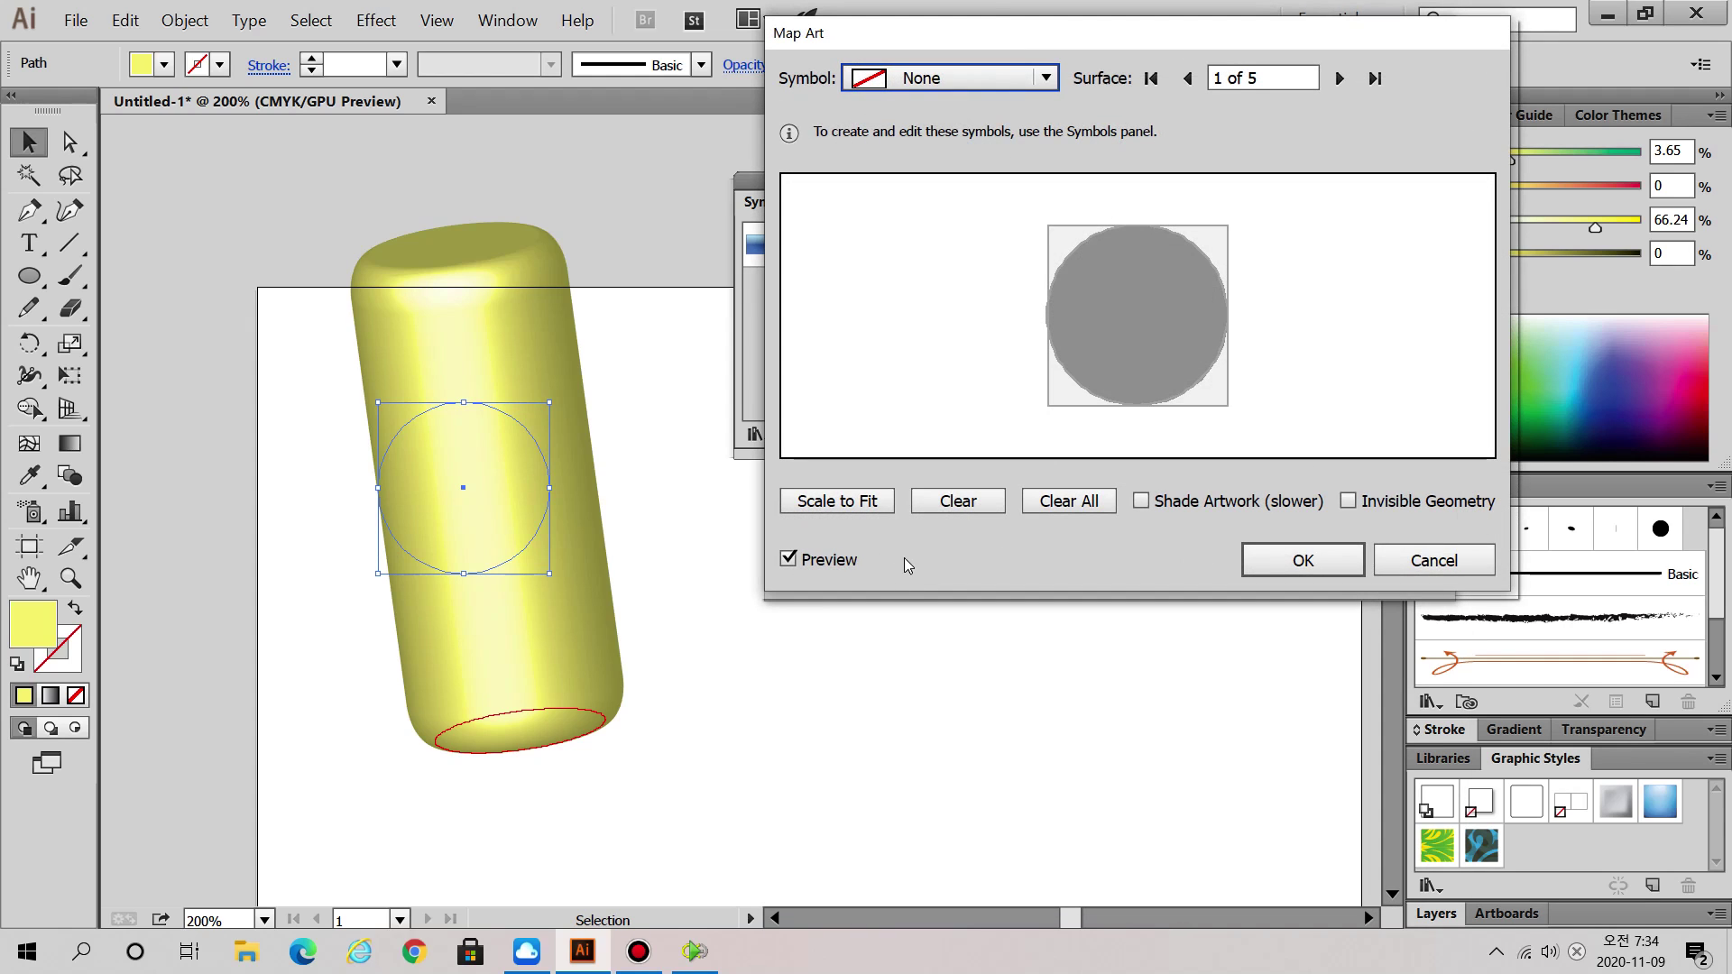
- Look through the available map symbols and the cylinder's surfaces, and select the side wall, surface 4 of 5
left_click(1044, 79)
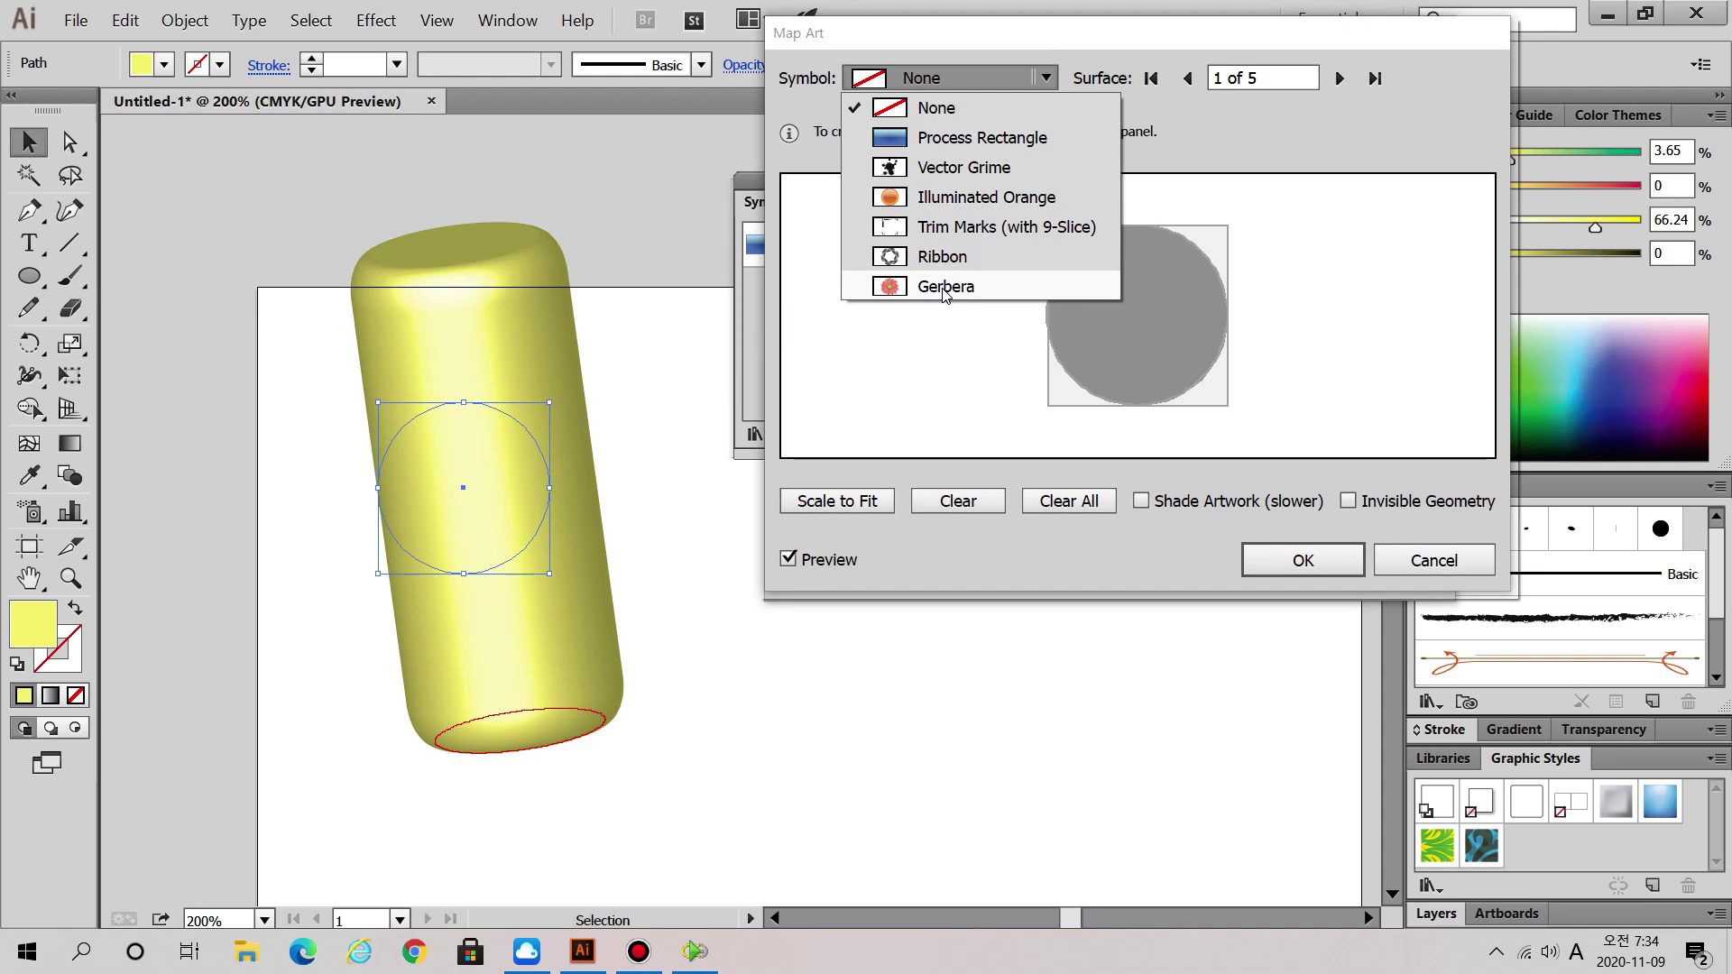
left_click(1275, 148)
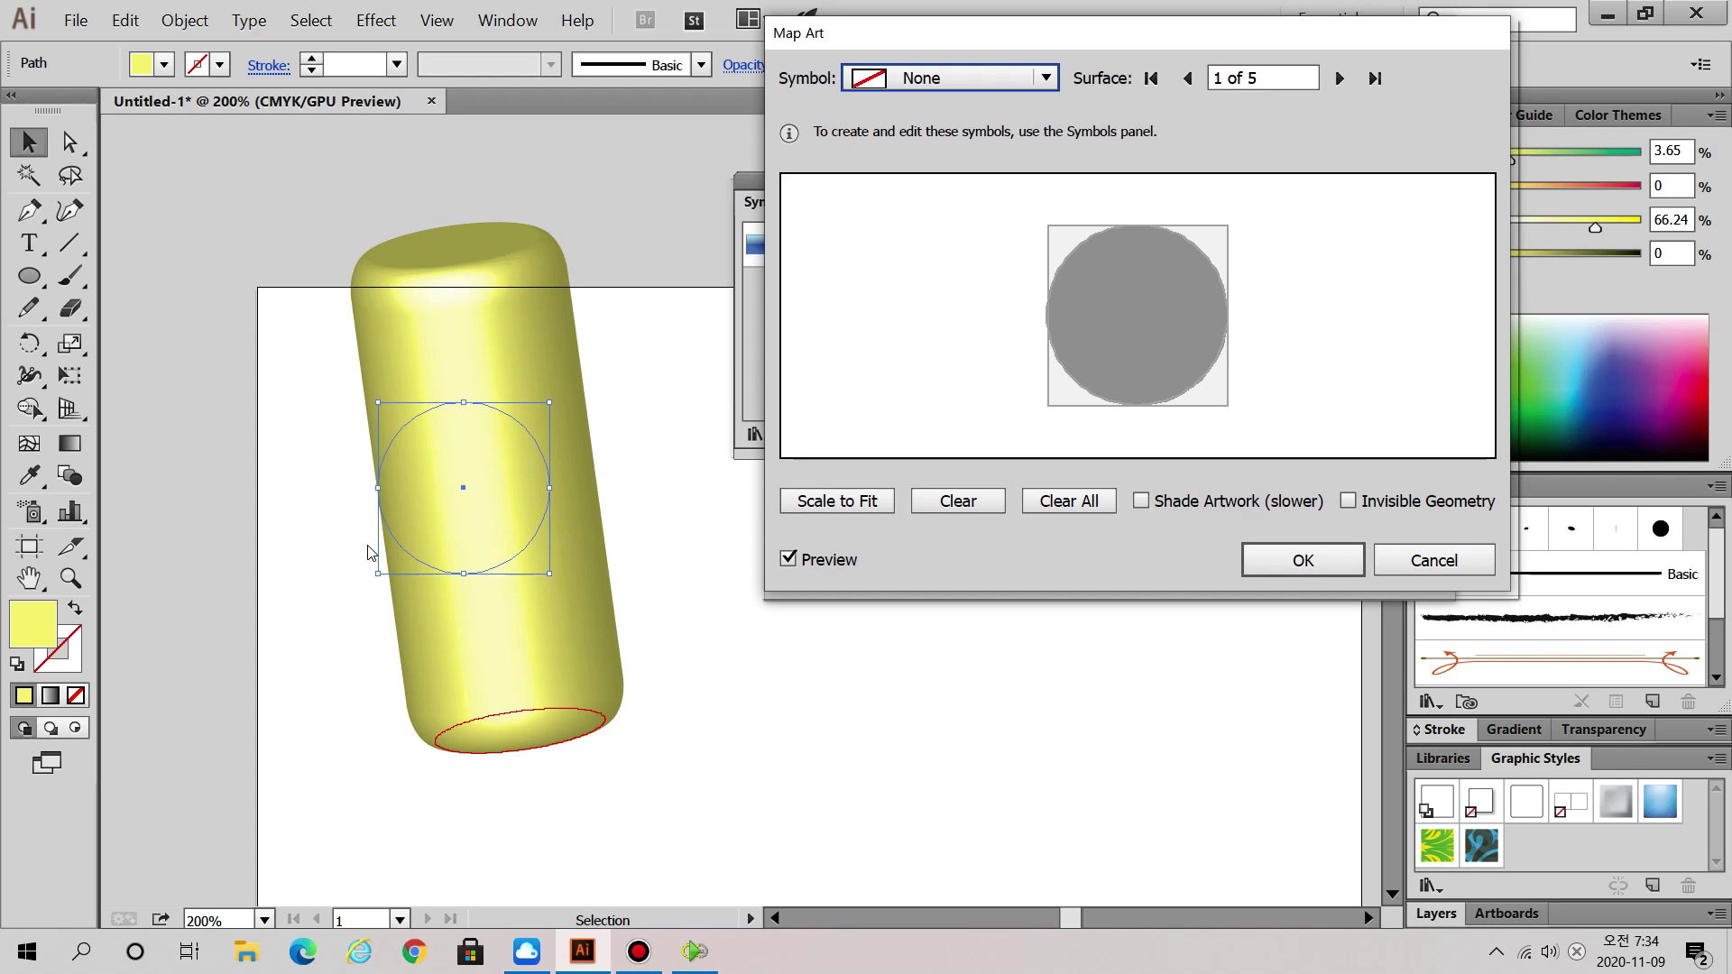
left_click(1279, 85)
left_click(1339, 80)
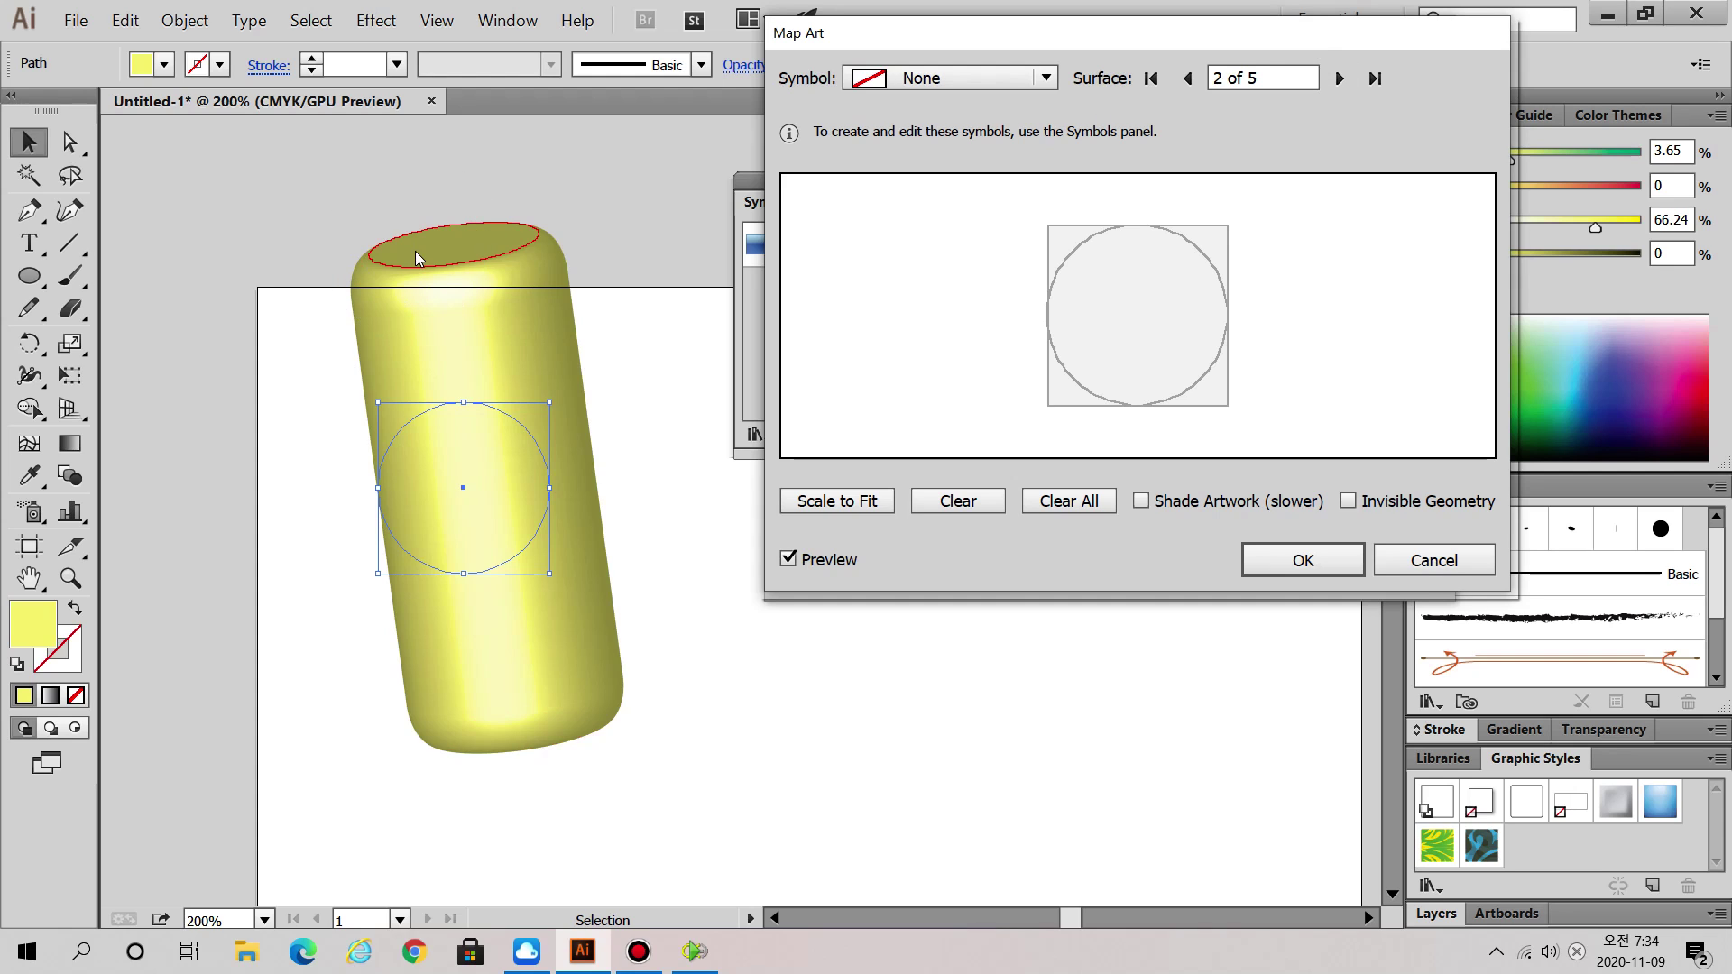
left_click(1340, 81)
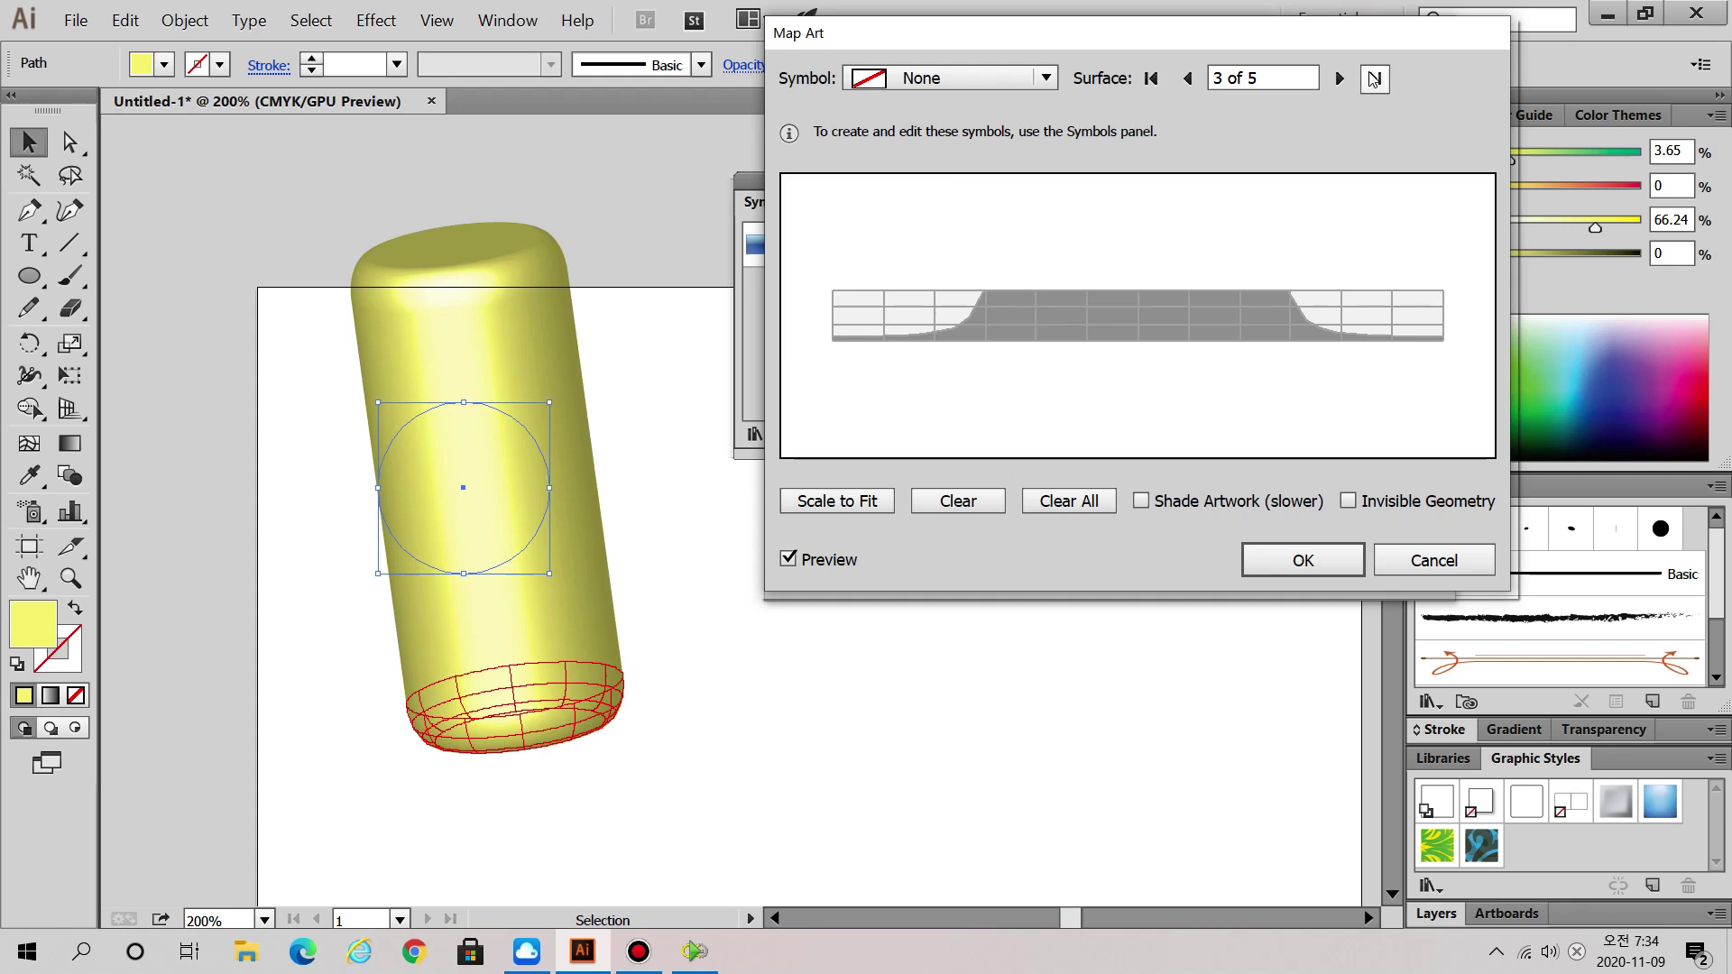
left_click(1340, 78)
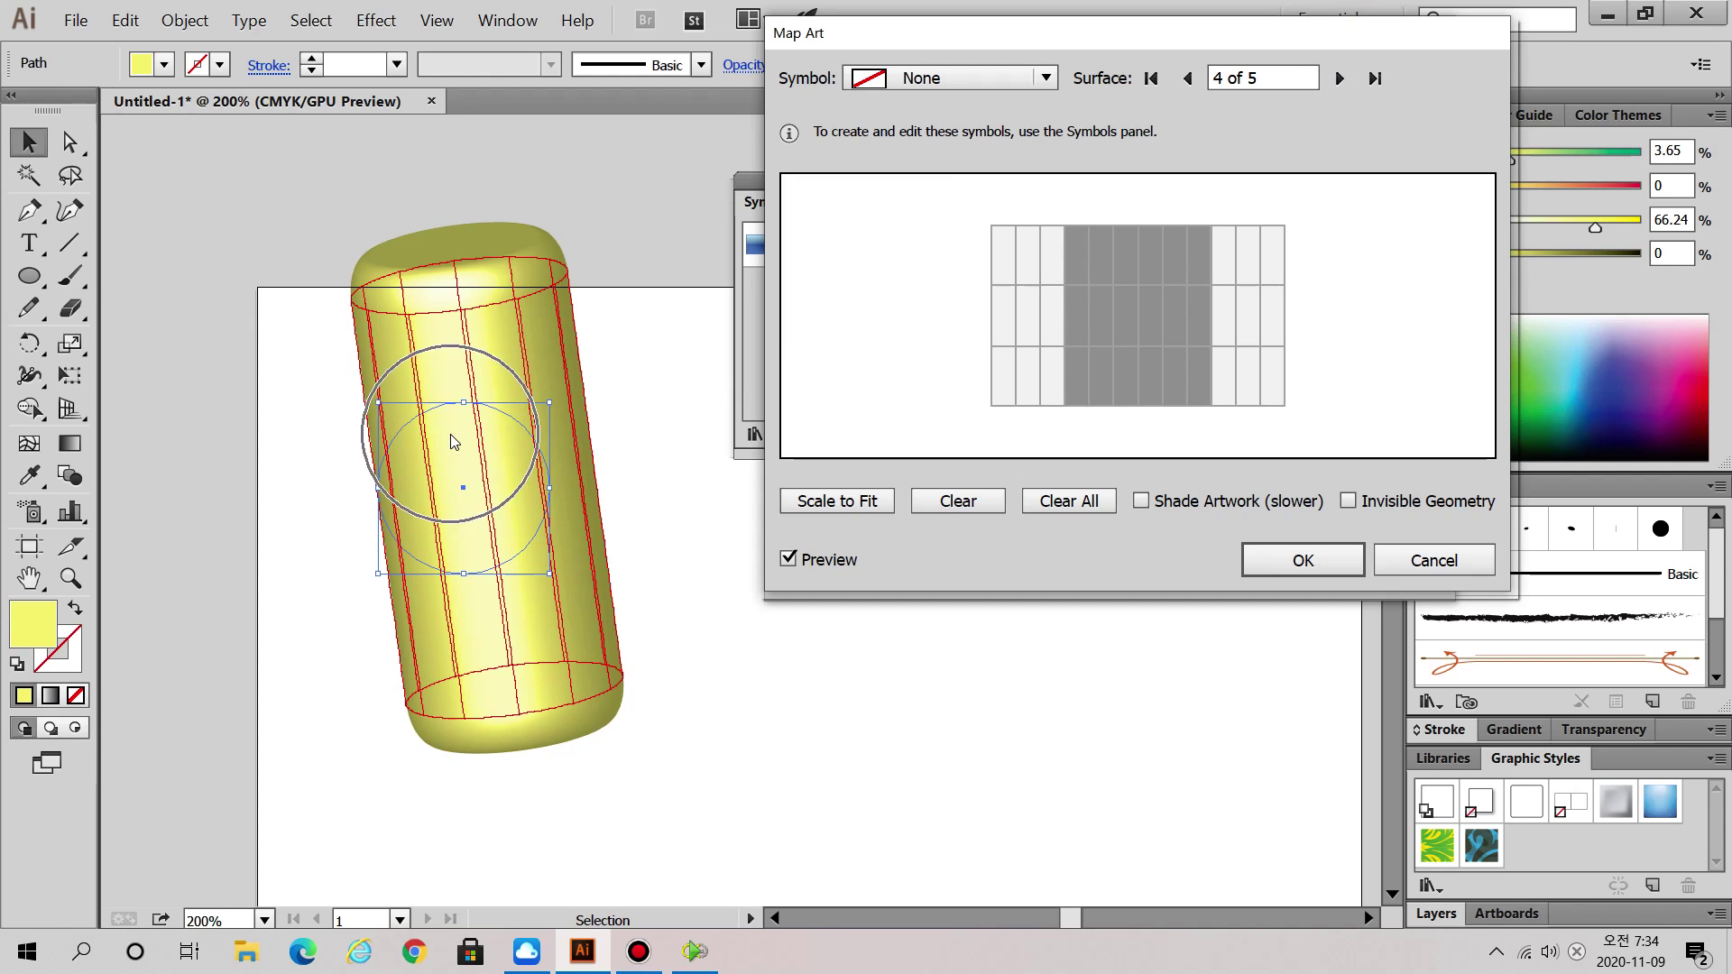
left_click(1340, 81)
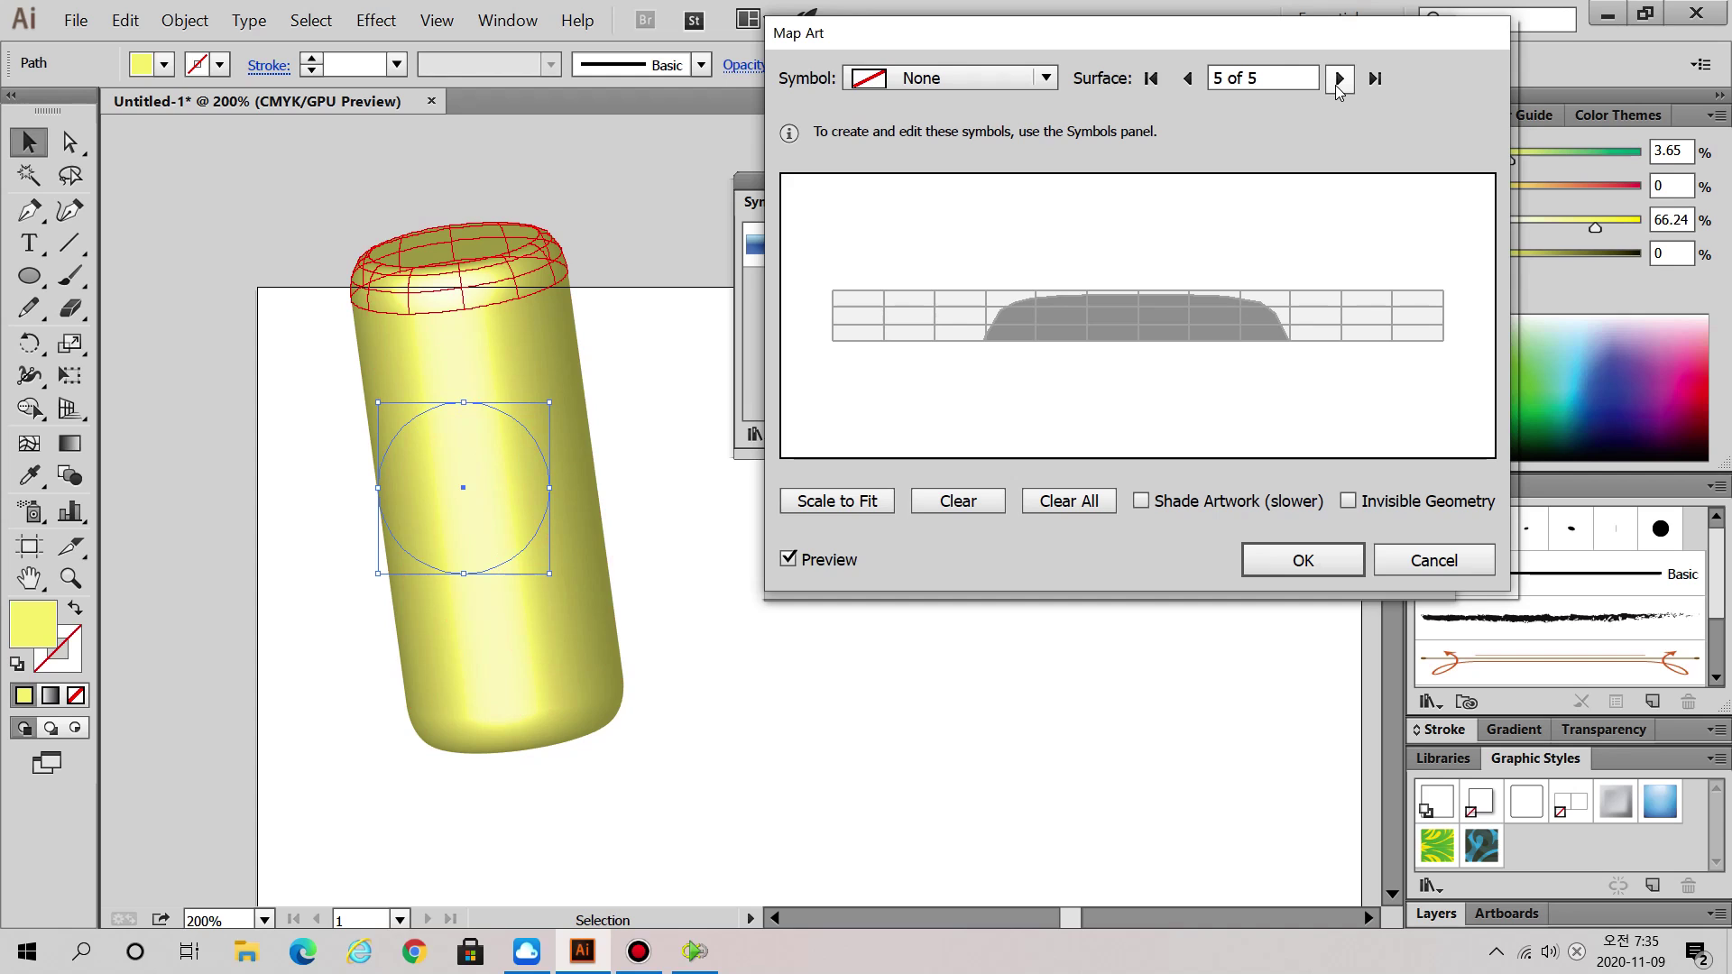
left_click(1187, 79)
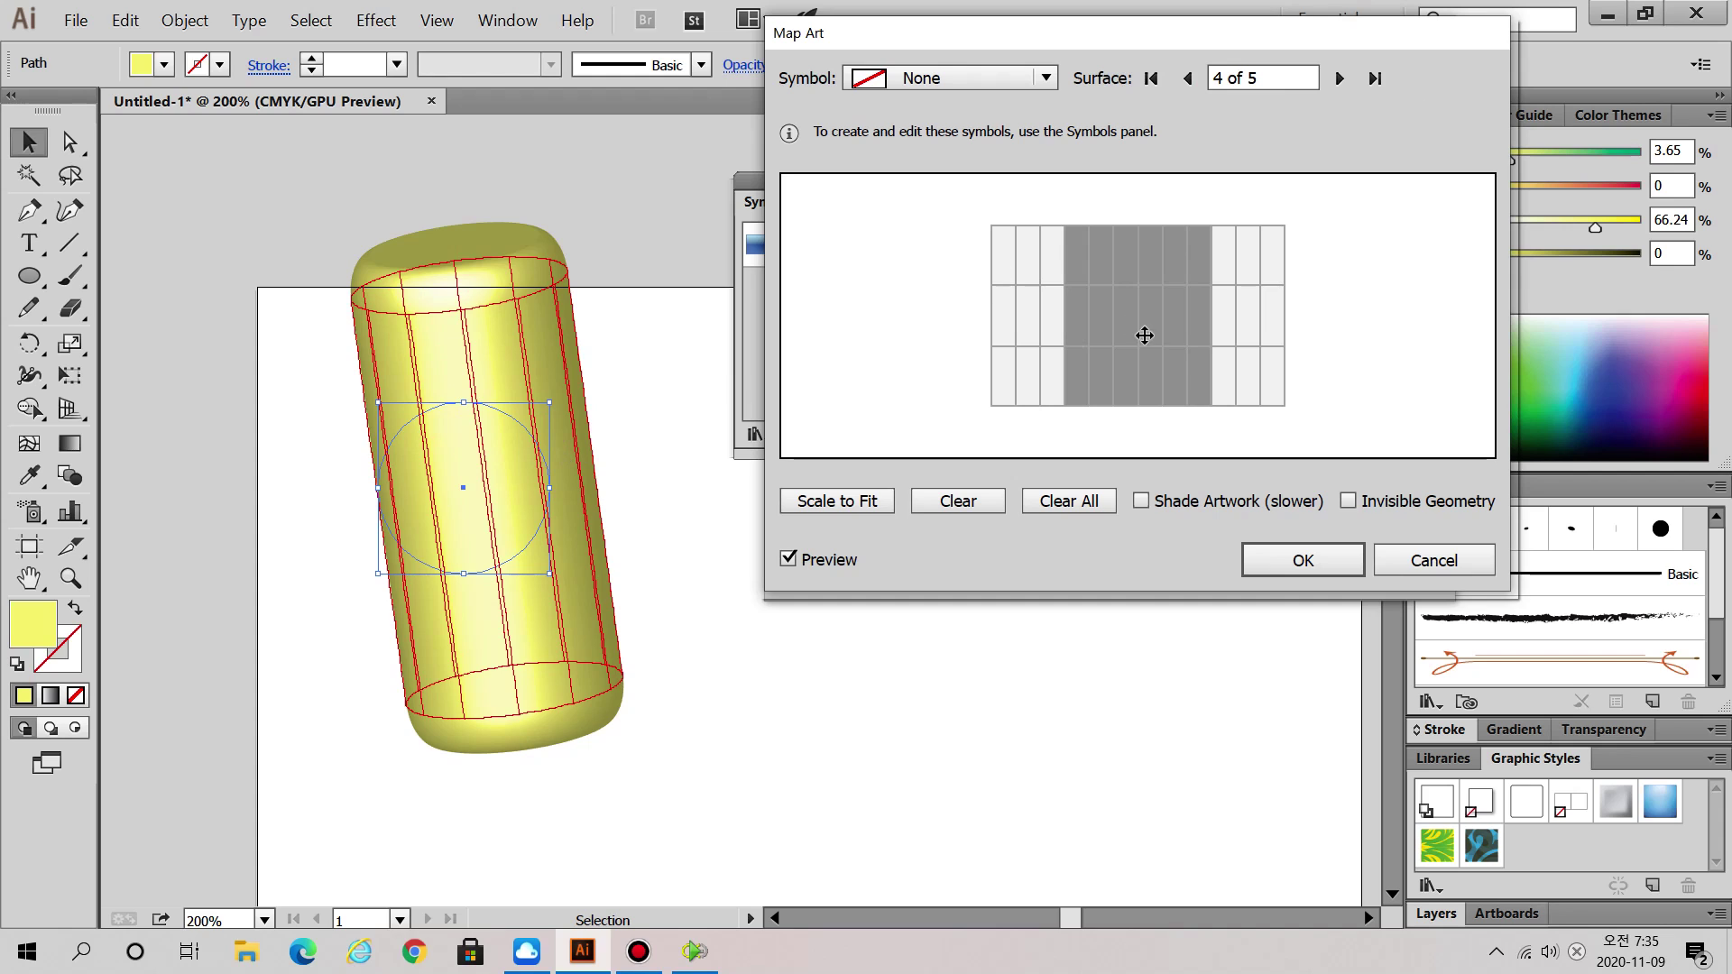
- Map the Gerbera symbol onto the cylinder's side wall and resize and position it within the visible light area
left_click(1046, 79)
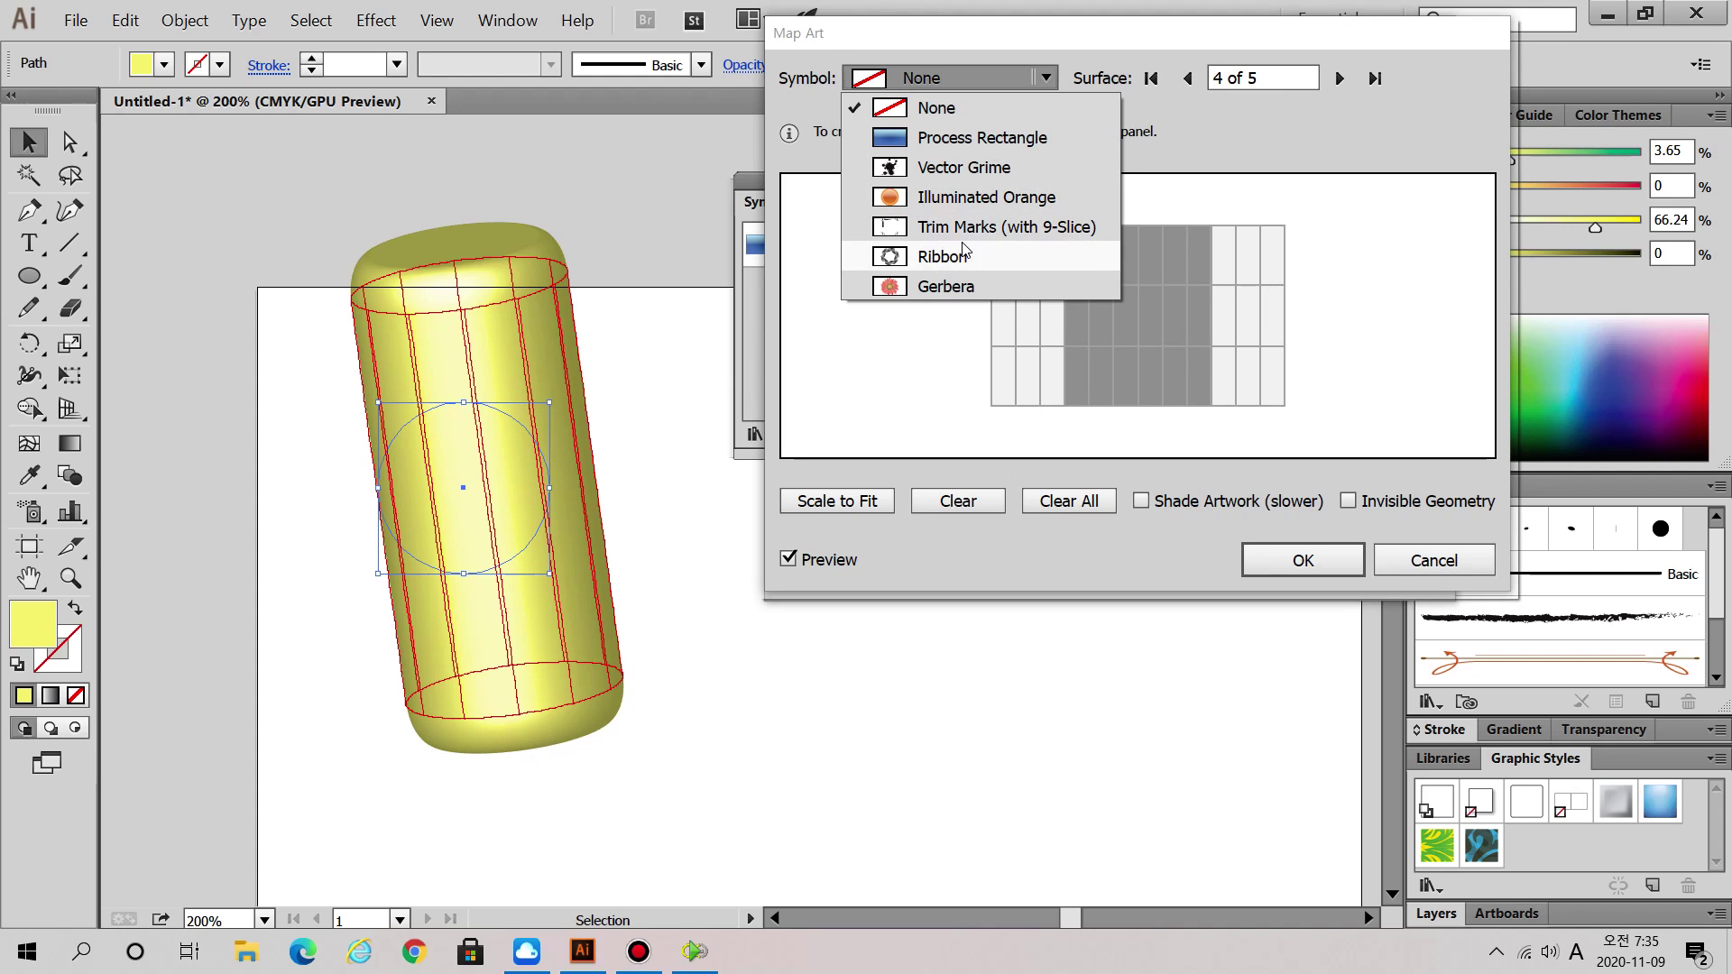
left_click(979, 288)
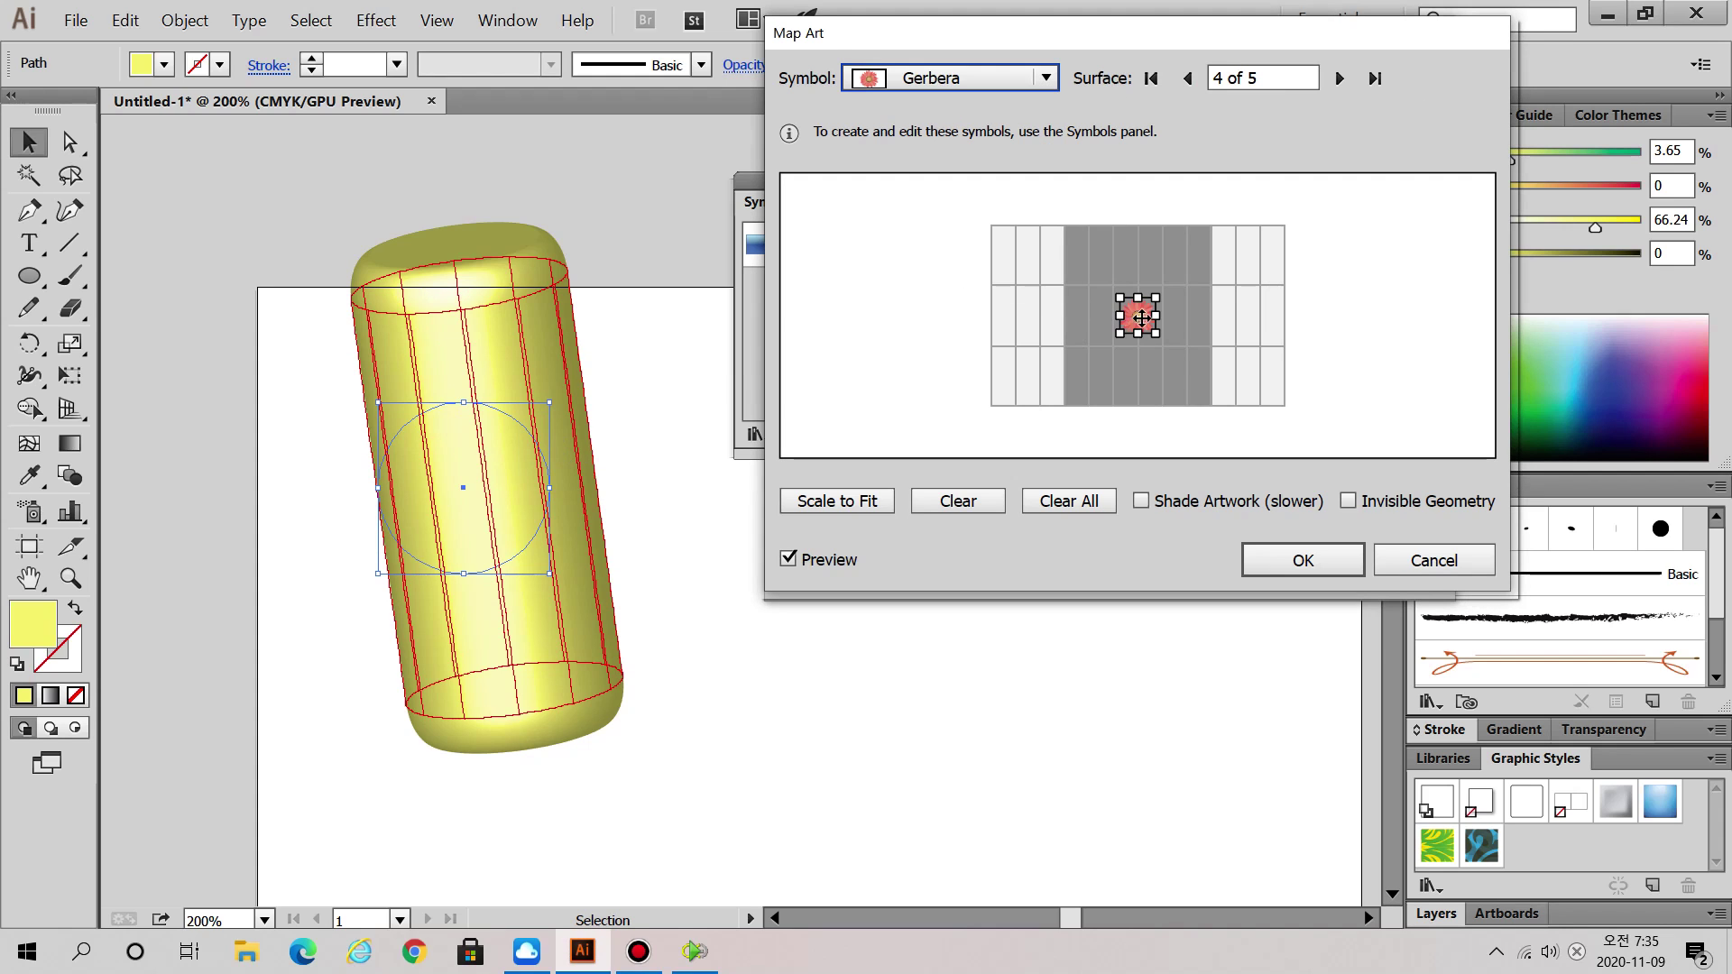
left_click_drag(1156, 333, 1249, 412)
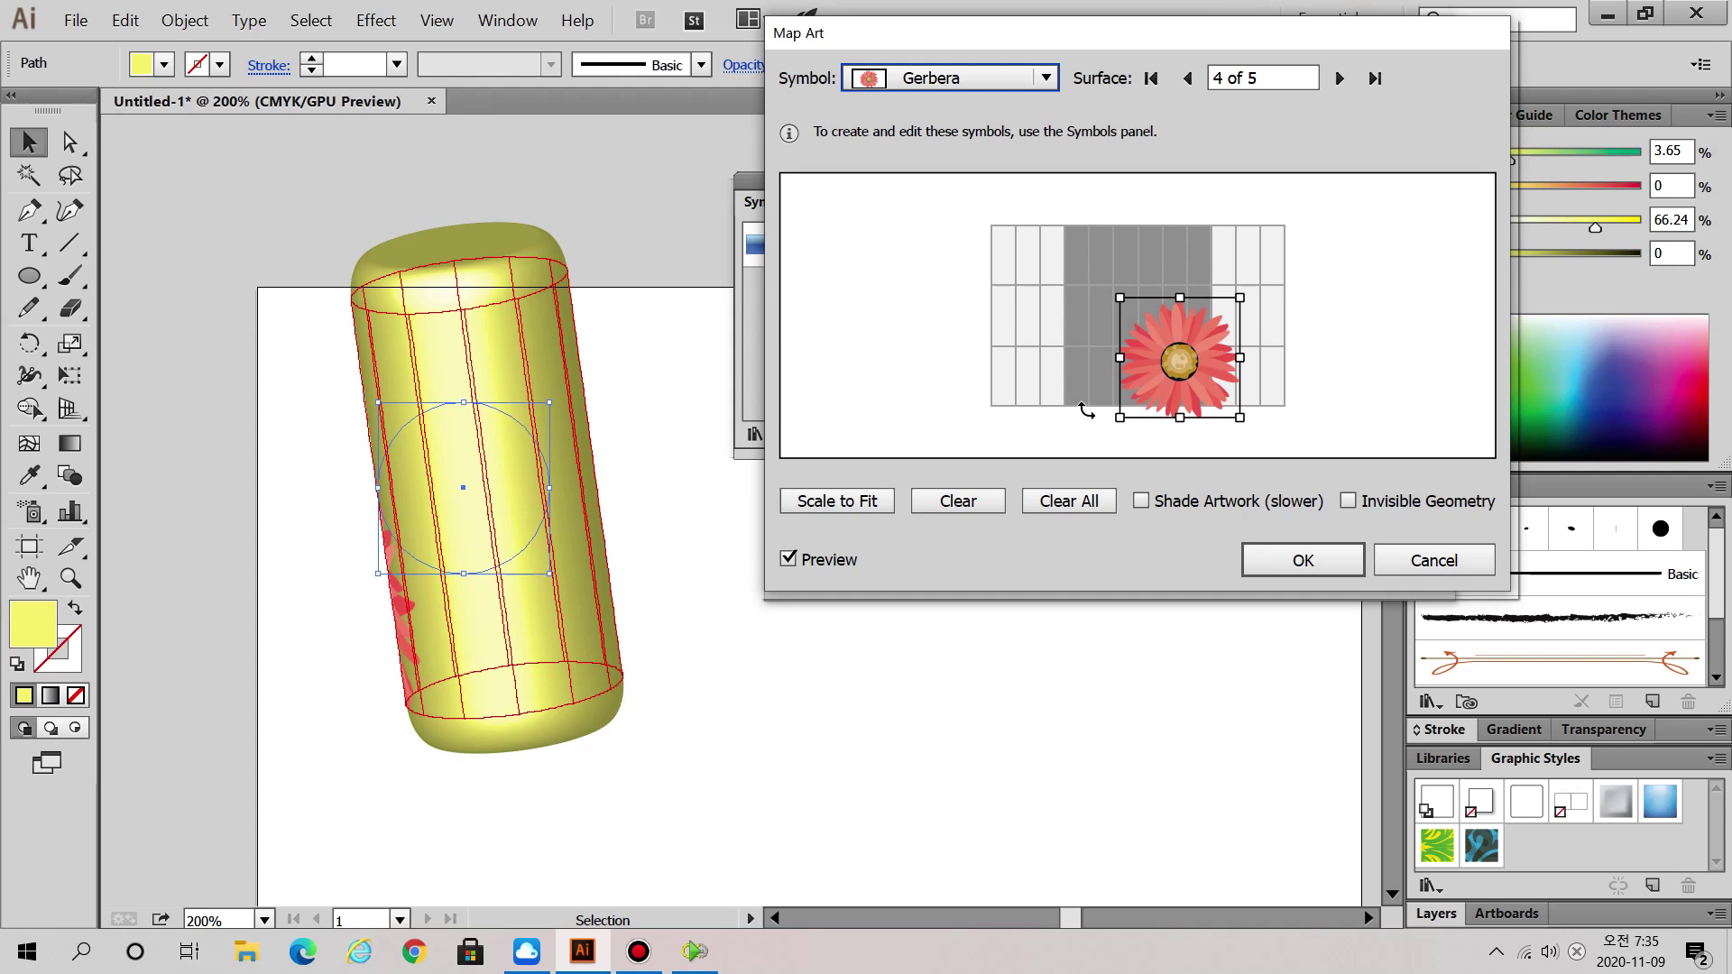
left_click_drag(1187, 375, 1288, 344)
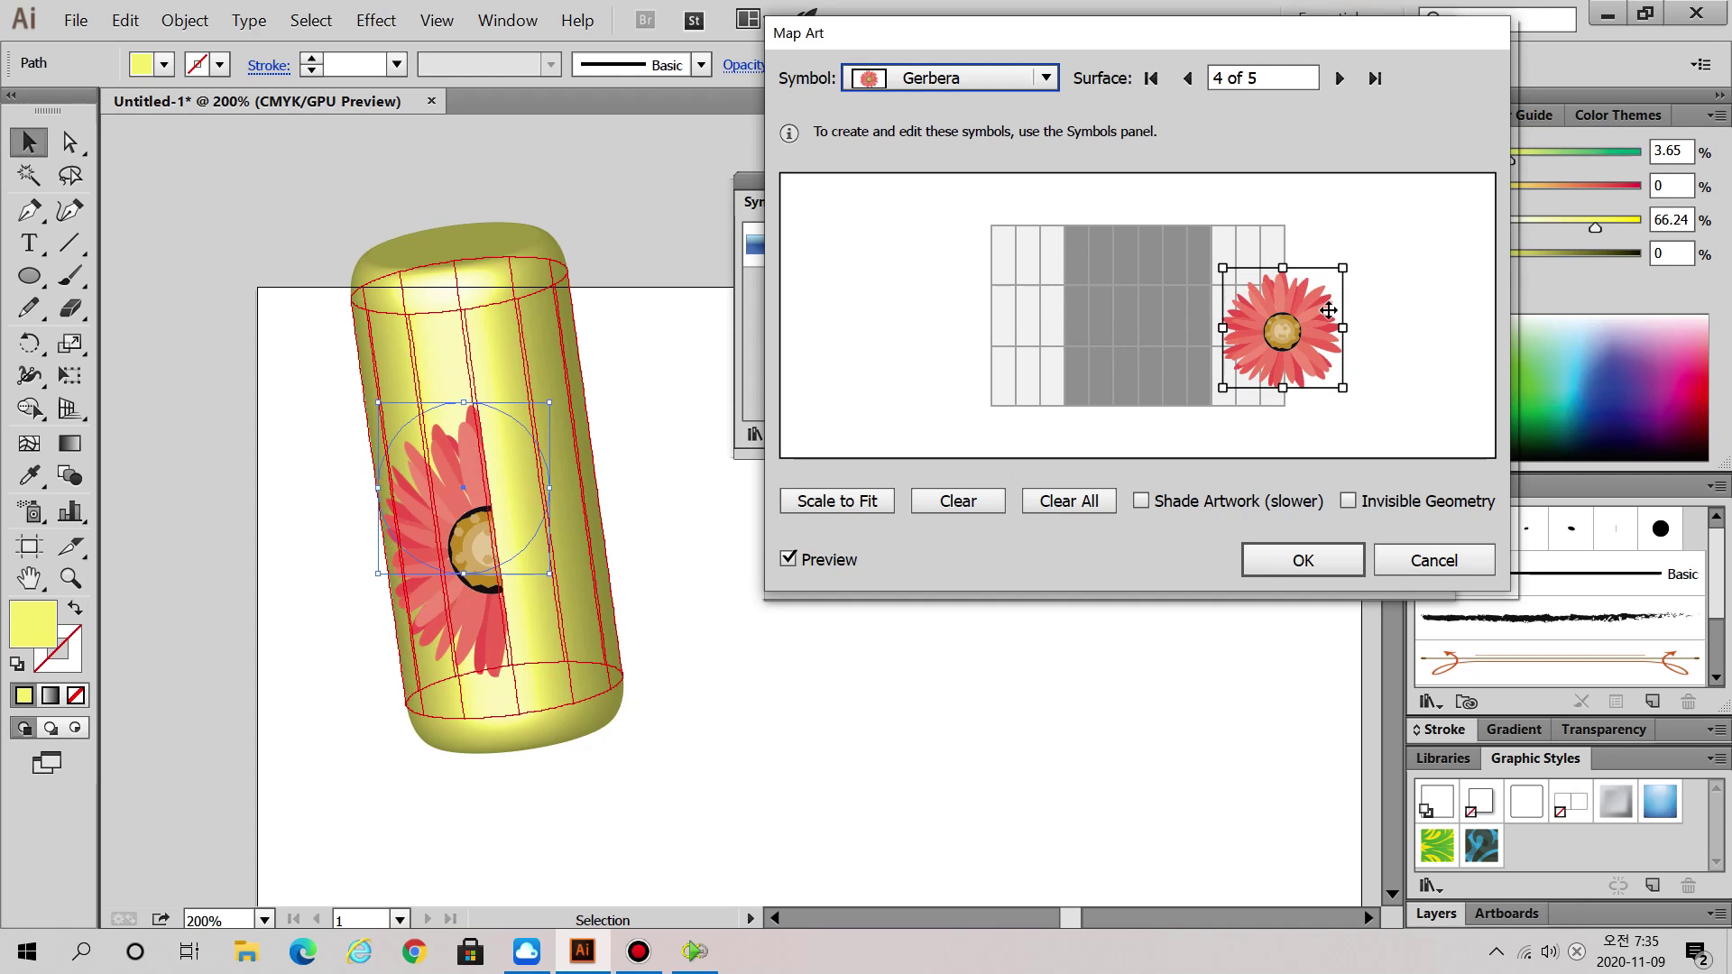
key("ctrl")
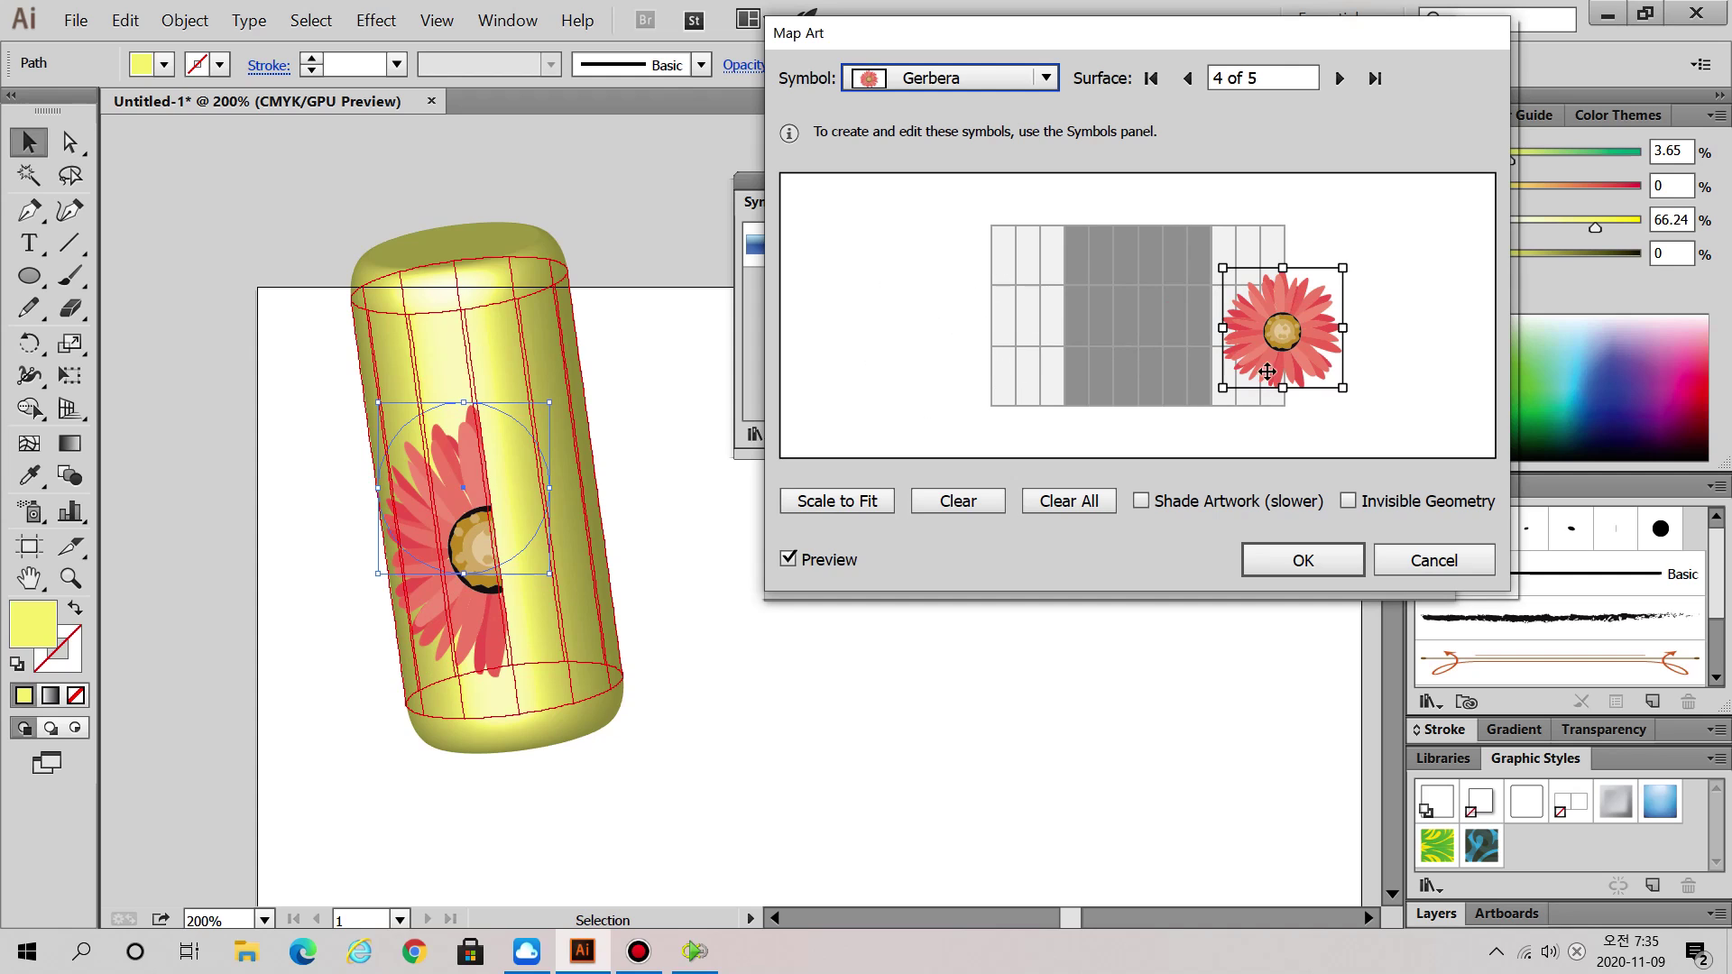
left_click_drag(1343, 387, 1244, 364)
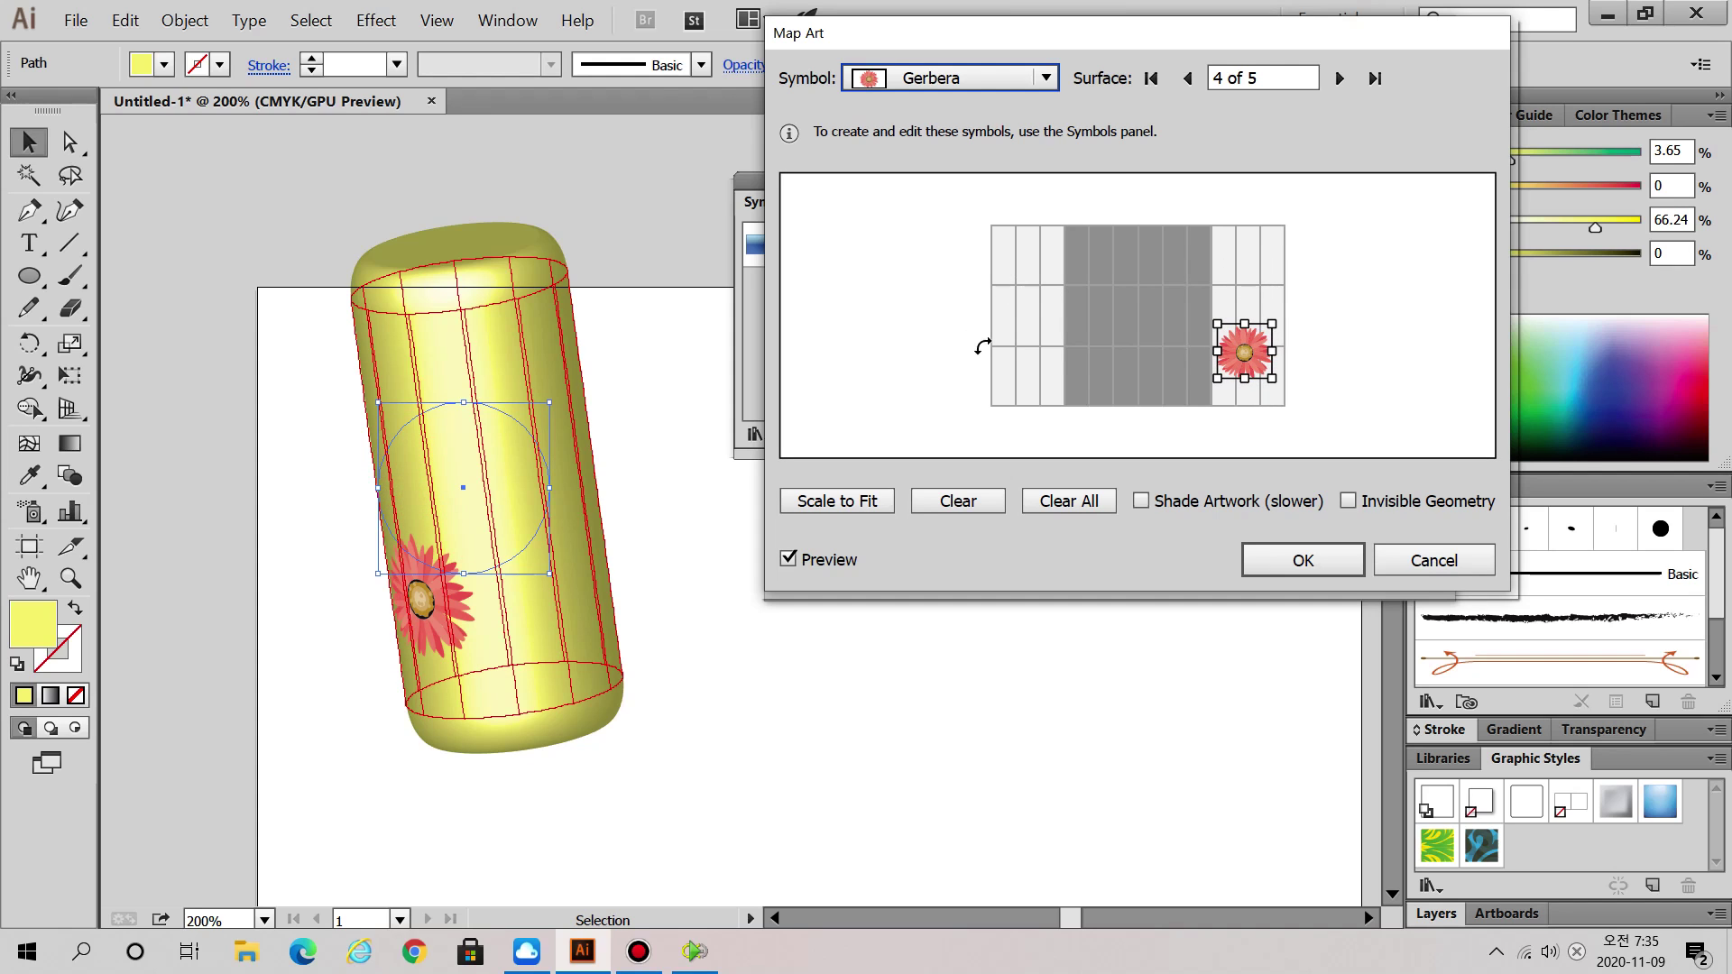
- Map the Ribbon symbol onto the visible front of the cylinder's side wall at mid-height, and apply the map art and 3D effect
left_click(1043, 79)
left_click(965, 258)
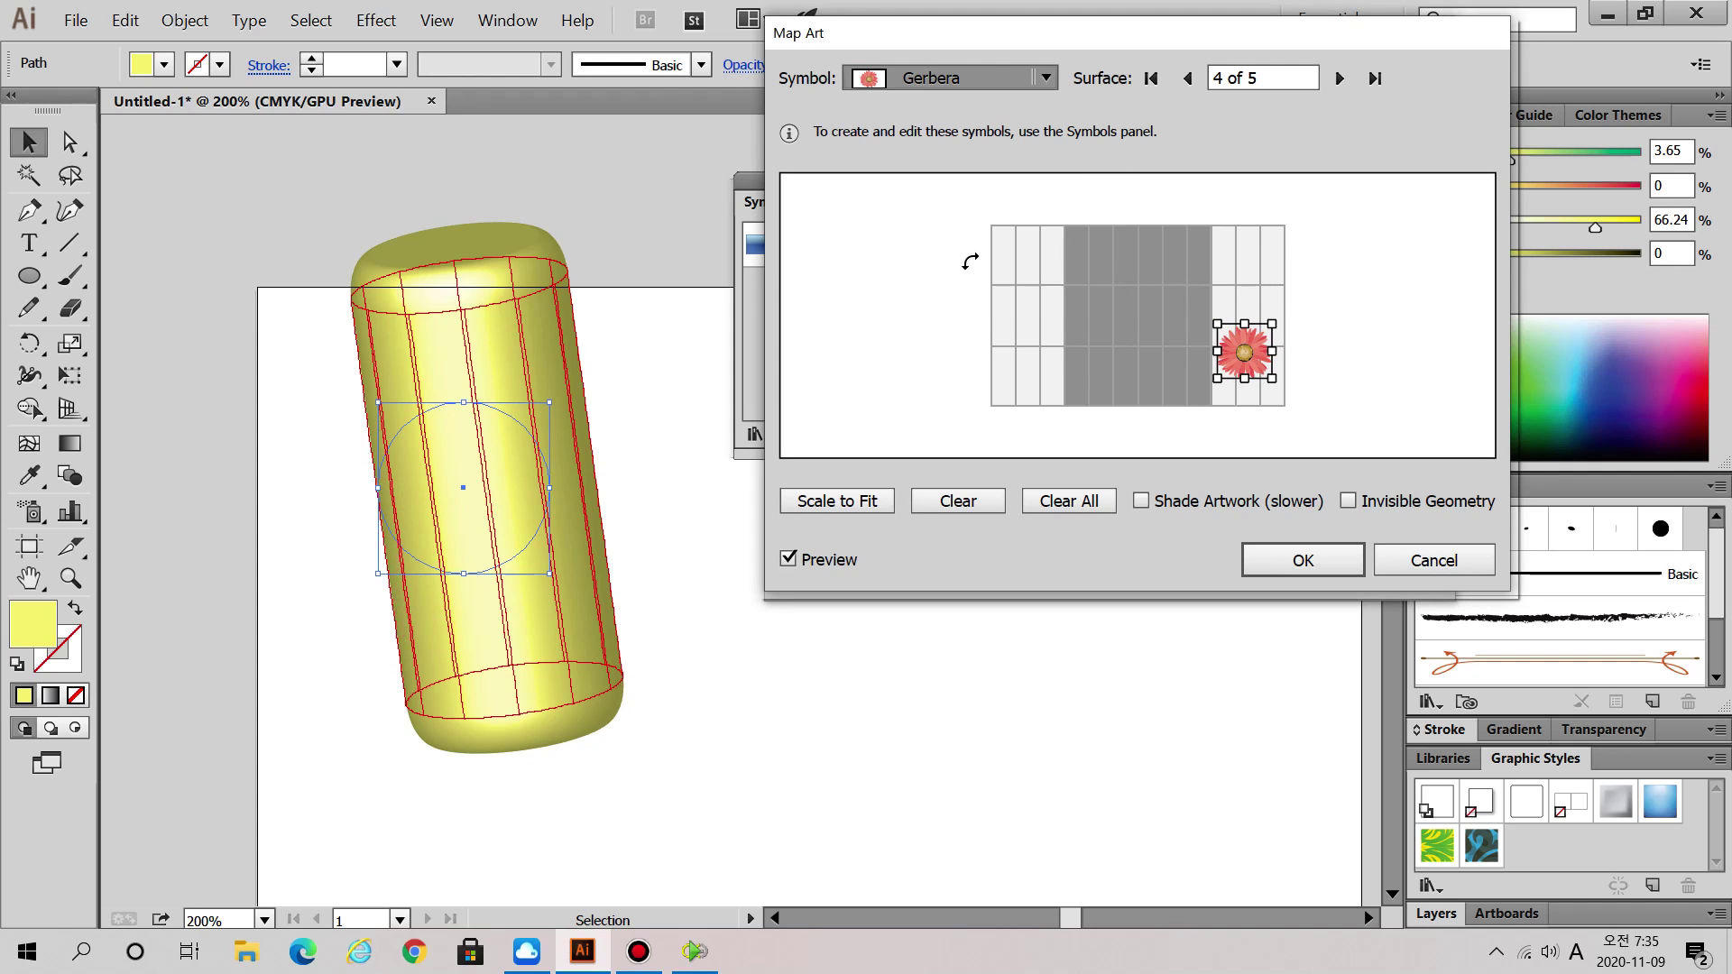
left_click_drag(1135, 315, 1017, 320)
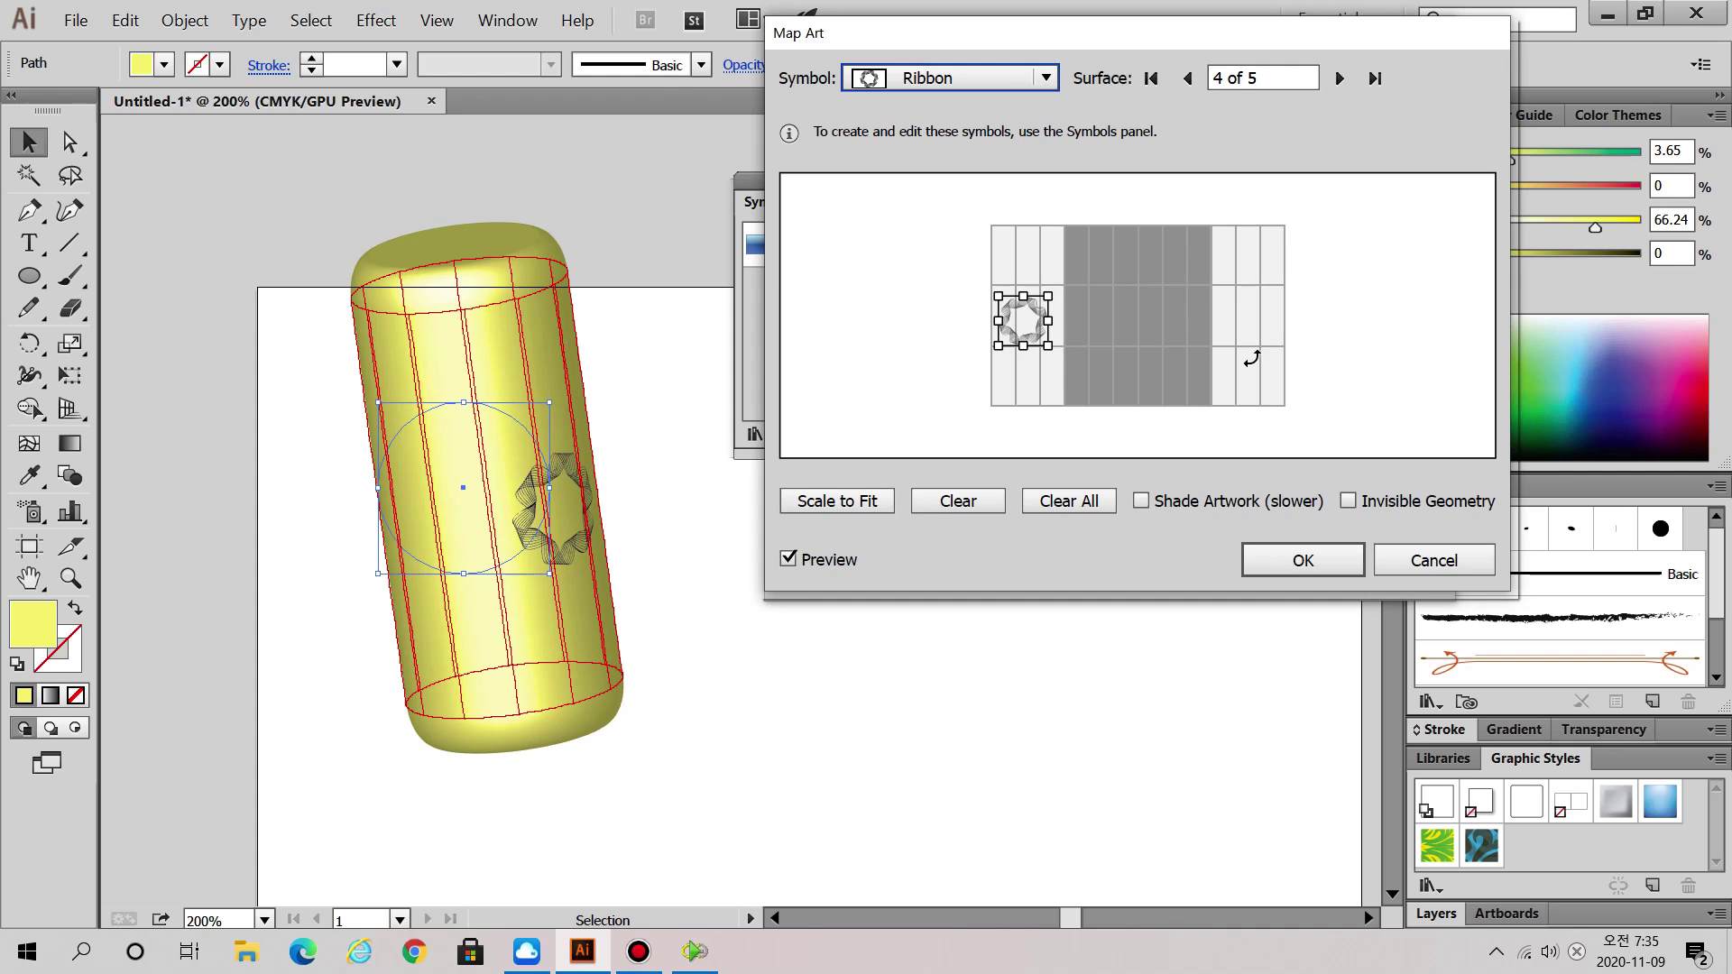
left_click_drag(1028, 326, 1260, 309)
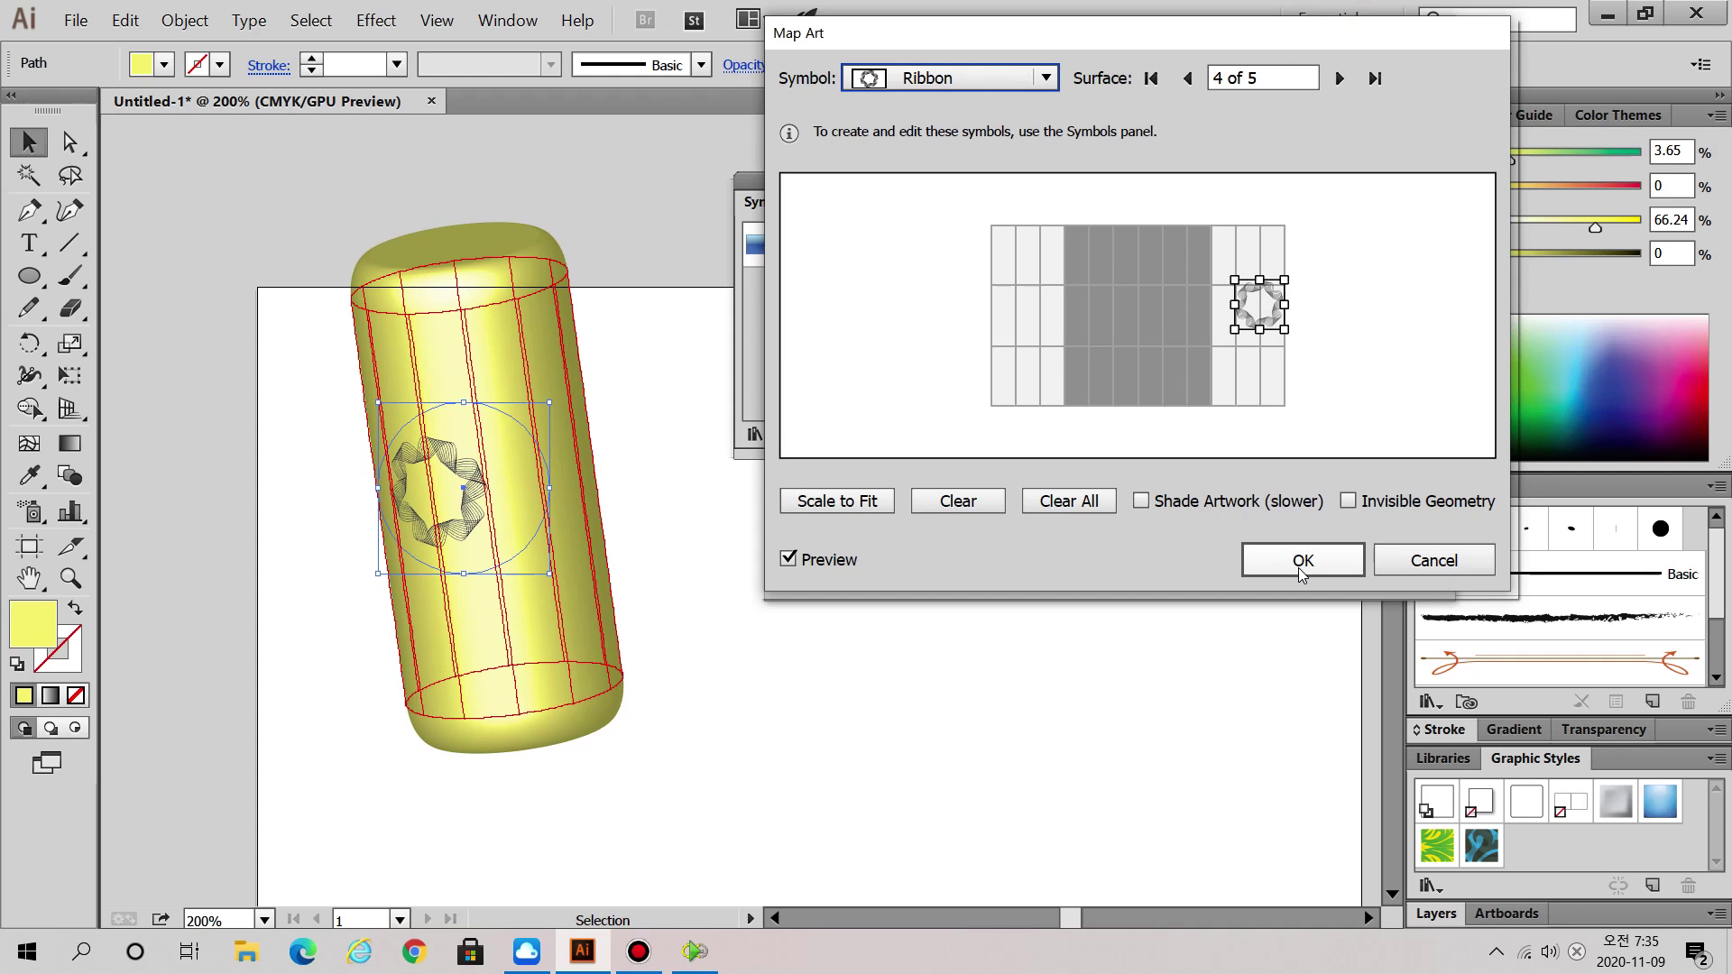
left_click(1345, 561)
left_click(1233, 571)
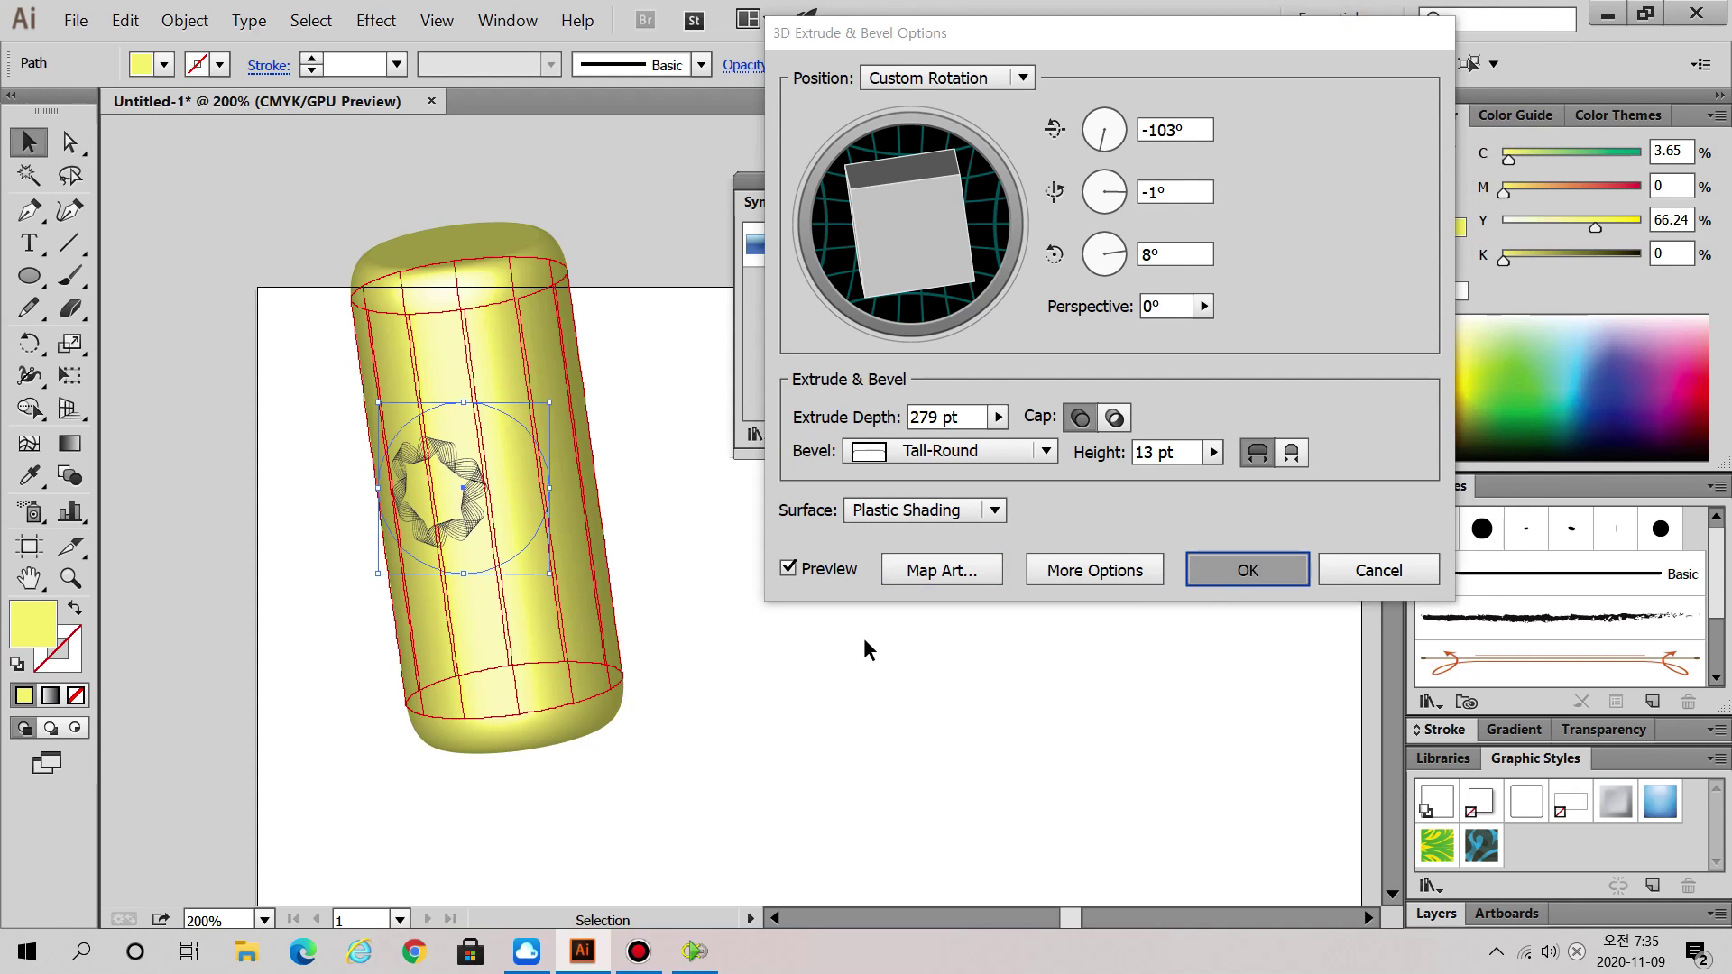
left_click(677, 636)
left_click_drag(252, 217, 658, 785)
left_click(759, 765)
left_click(567, 588)
left_click(670, 596)
left_click_drag(715, 801, 289, 181)
left_click(1010, 725)
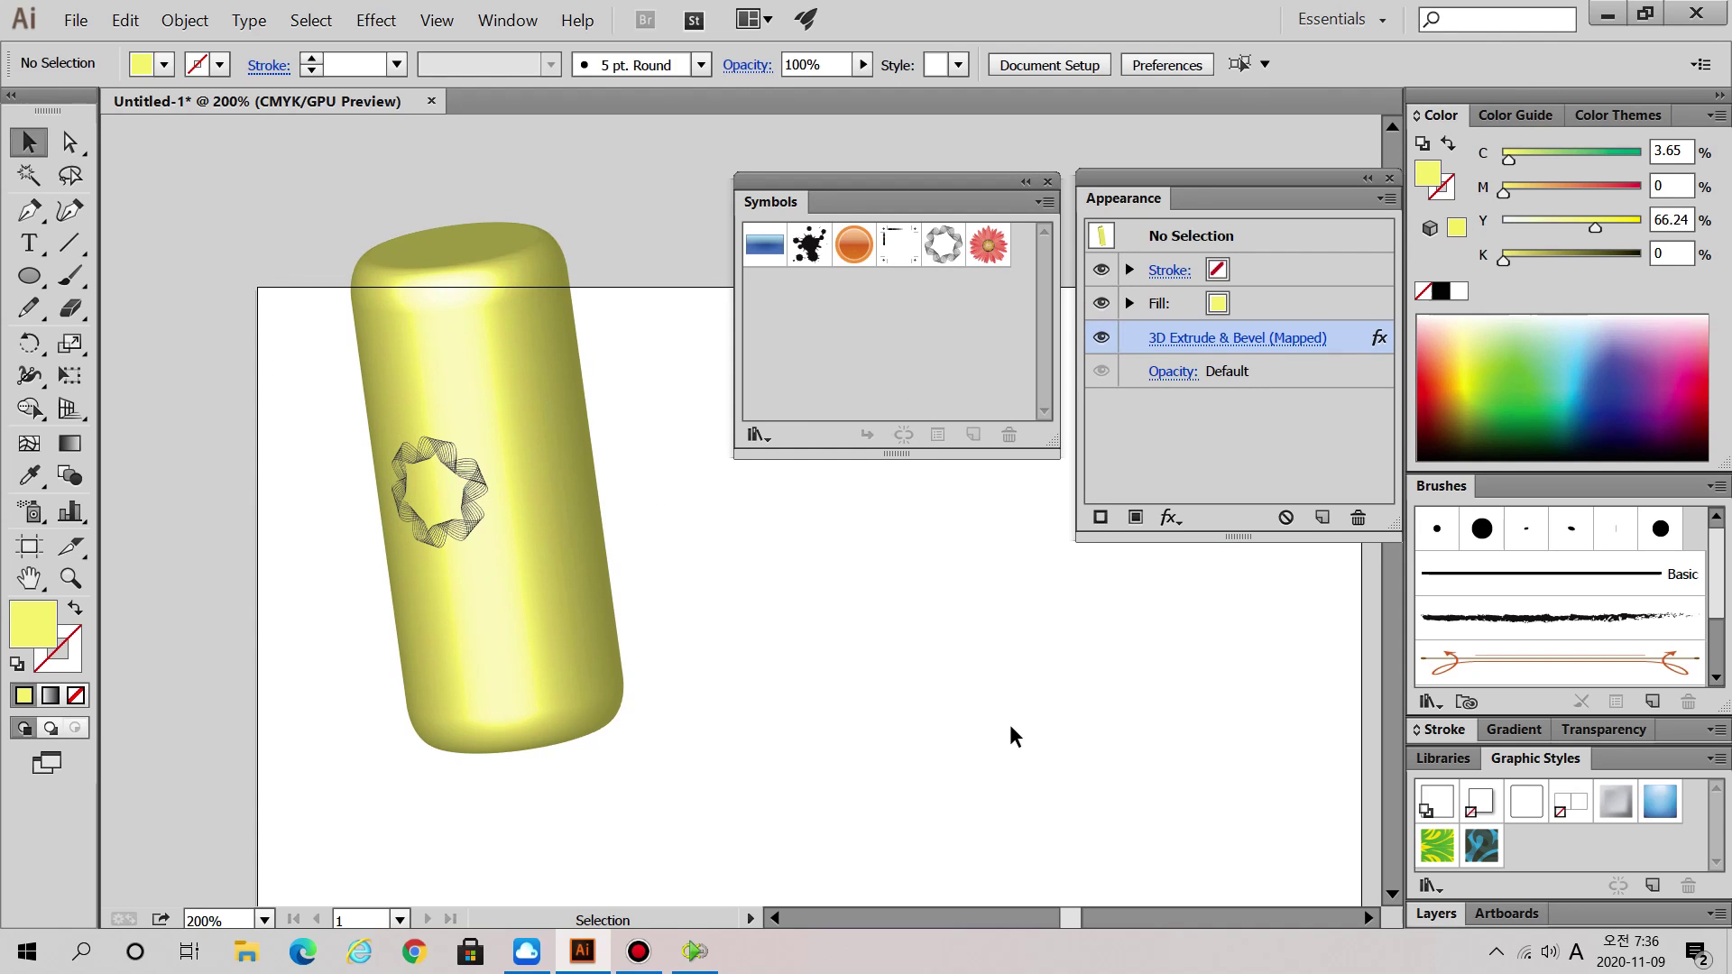
- Check the cylinder's underlying circle path in outline mode, and return to the GPU preview
key("ctrl+y")
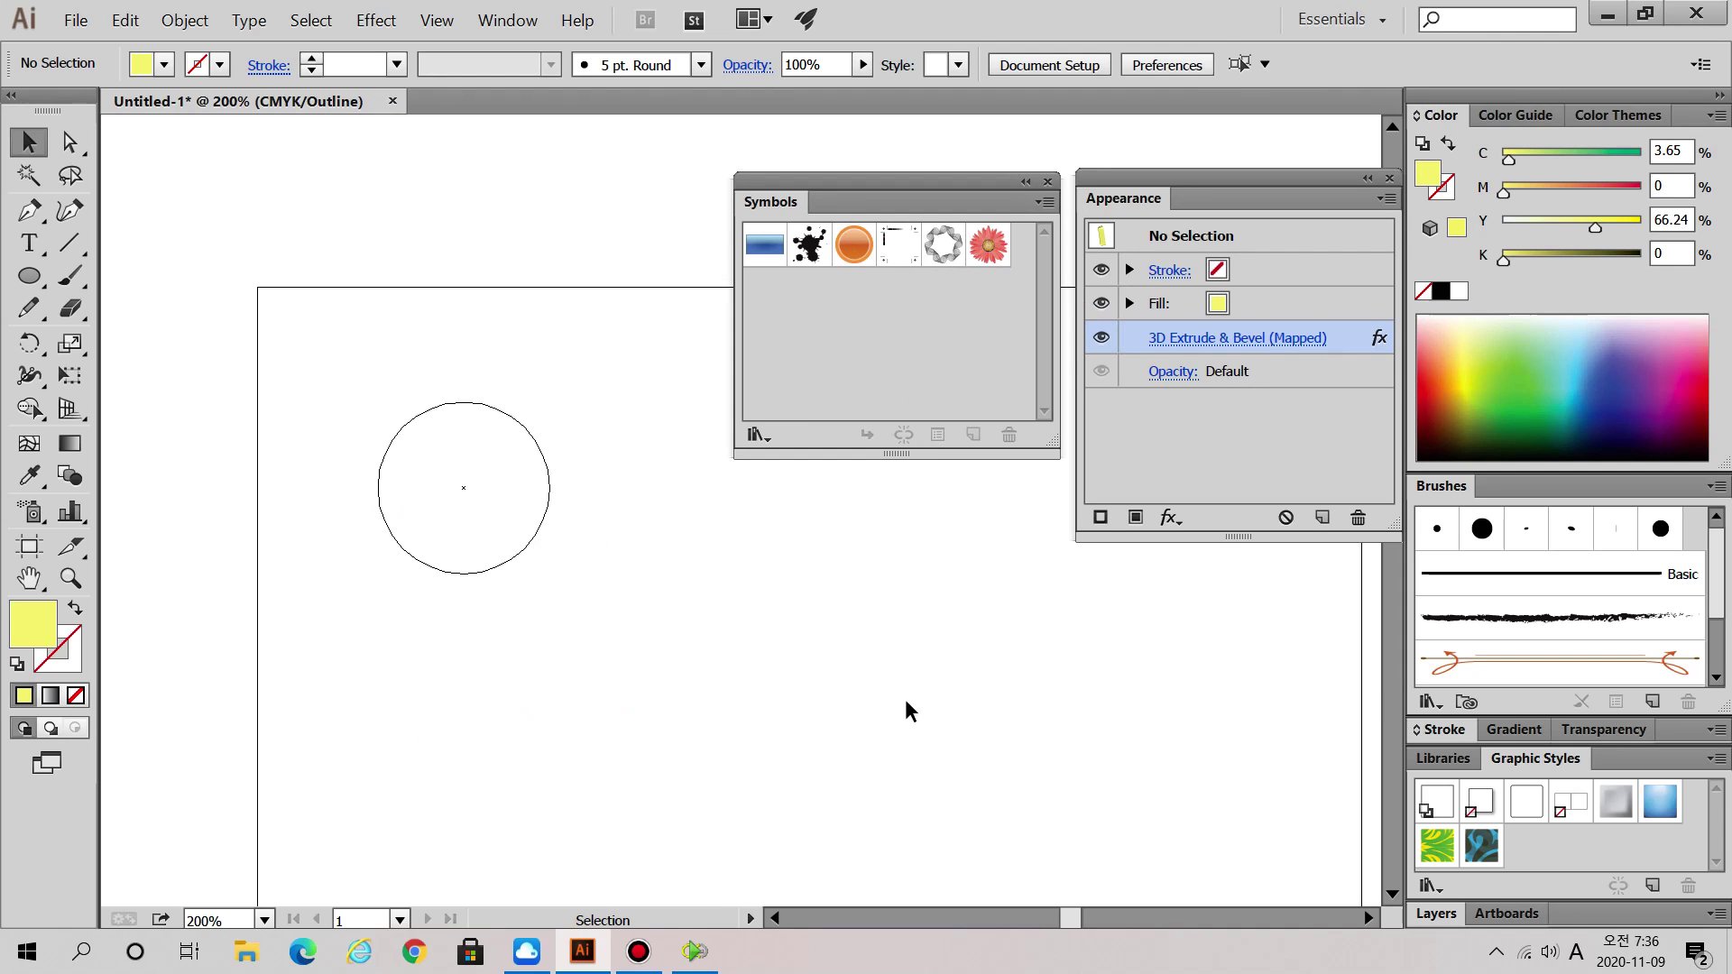
left_click(361, 404)
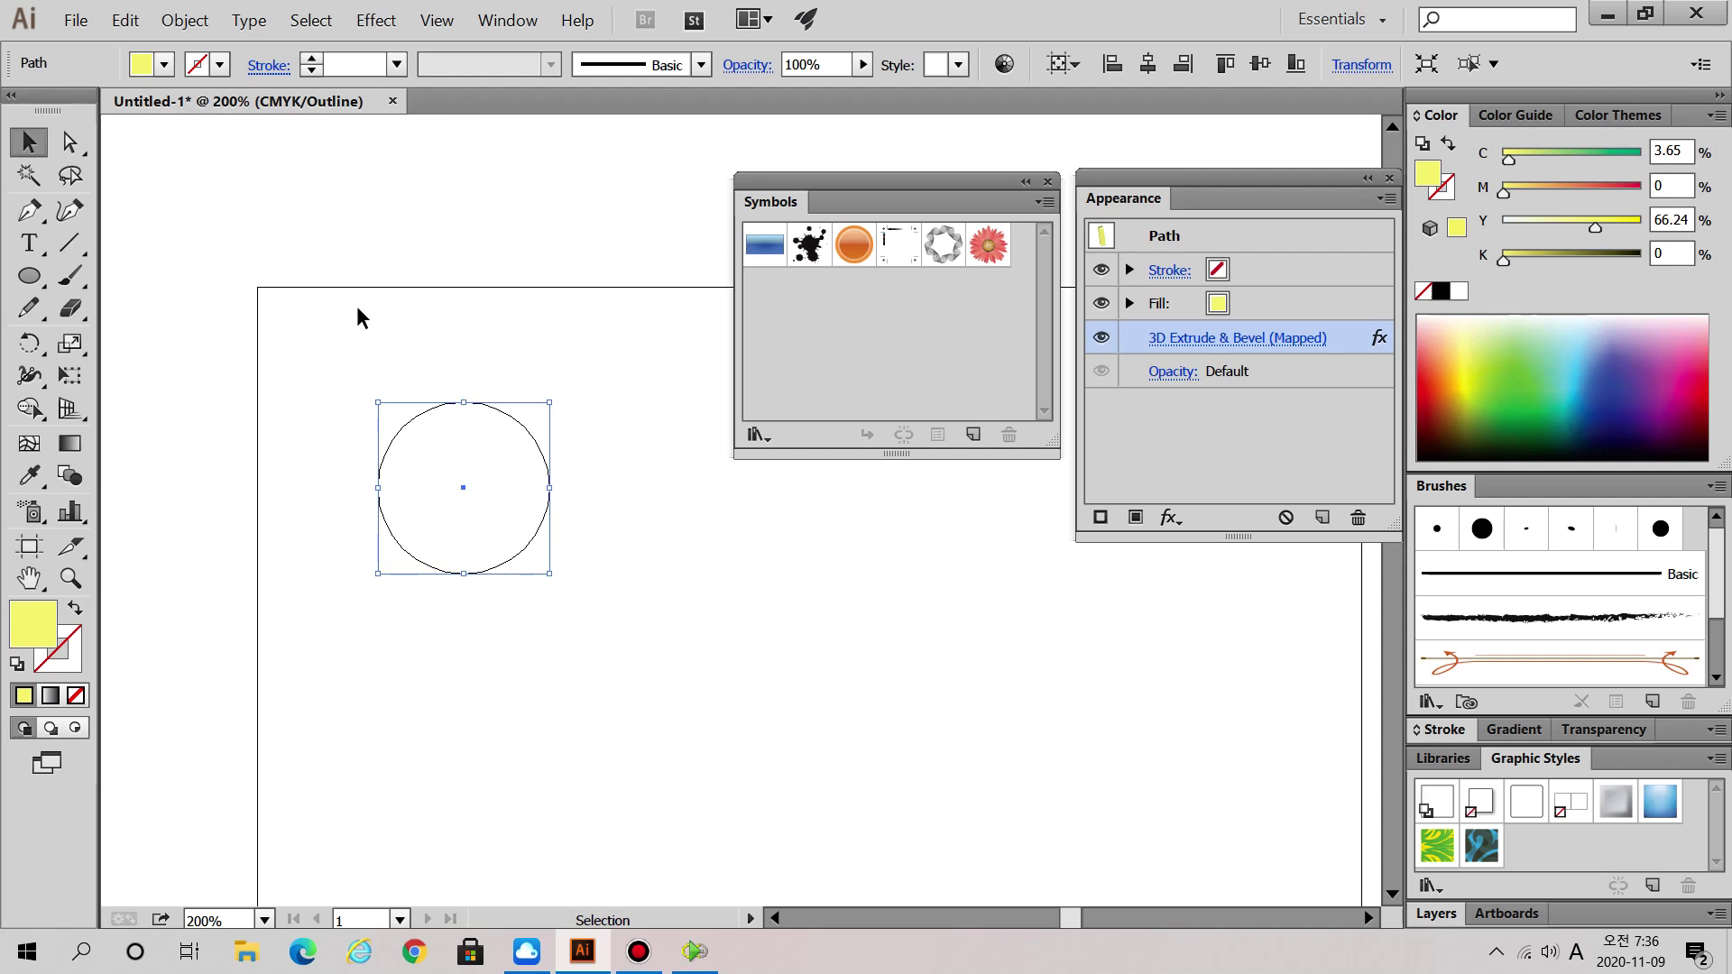
key("ctrl+y")
left_click_drag(282, 196, 771, 833)
left_click(806, 815)
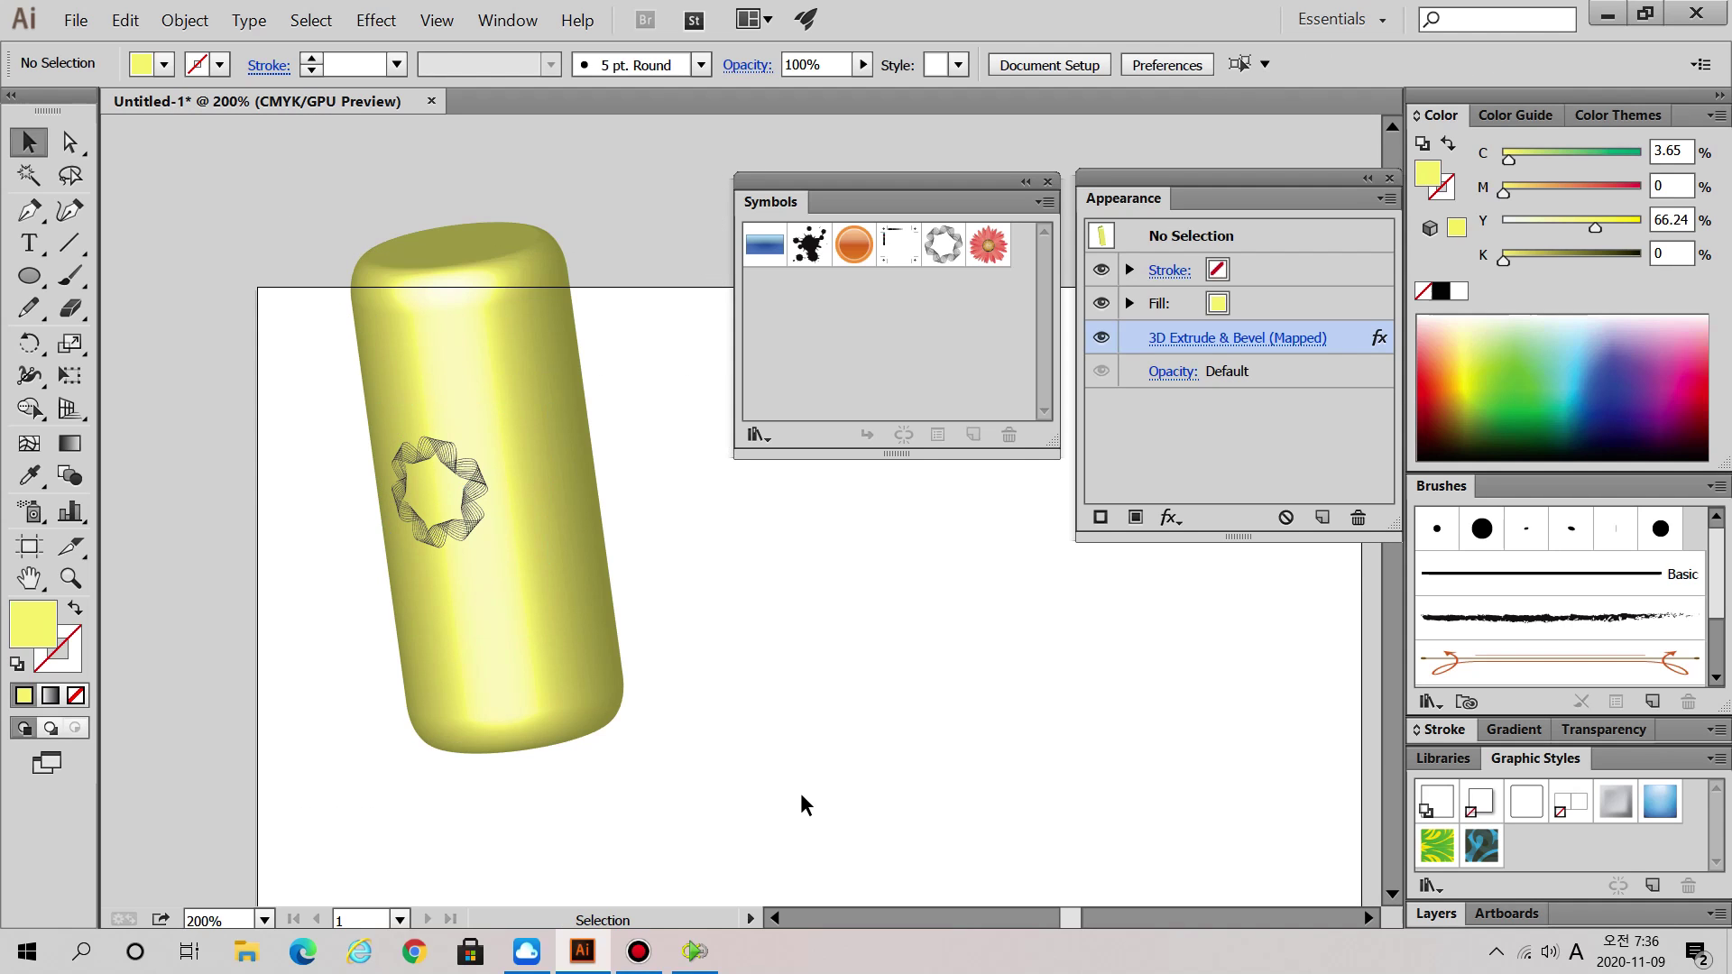
- Expand the appearance of the mapped 3D cylinder and deselect it
left_click_drag(502, 670, 328, 176)
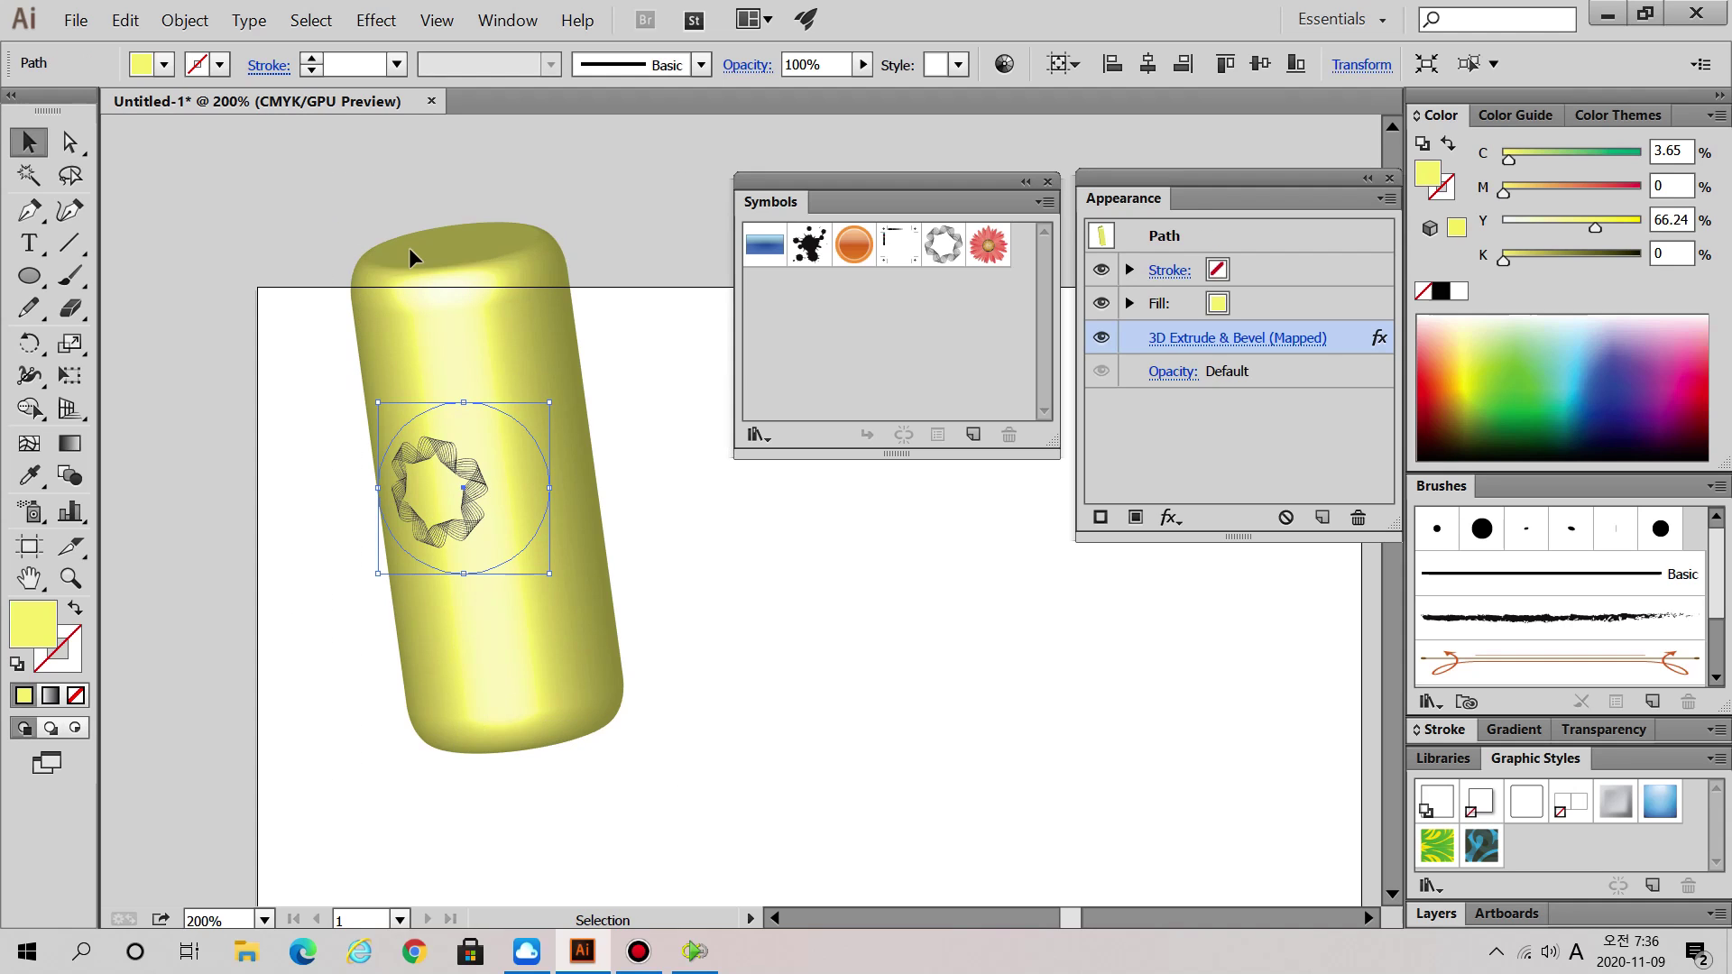
left_click(185, 20)
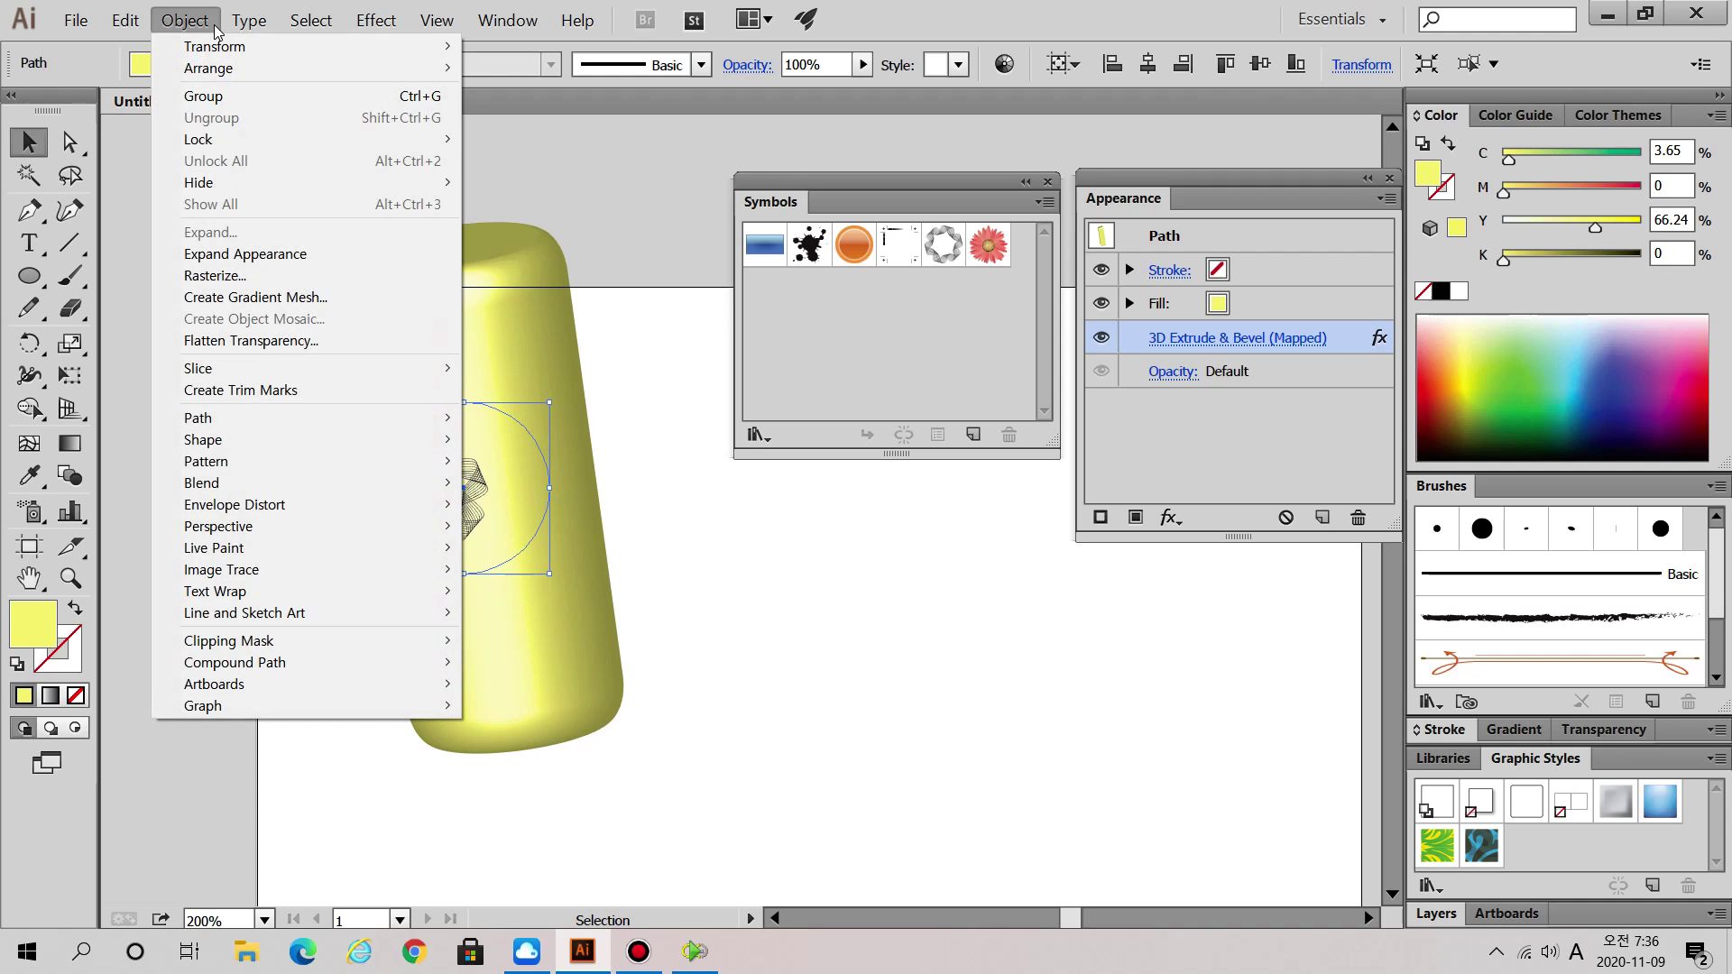
left_click(317, 249)
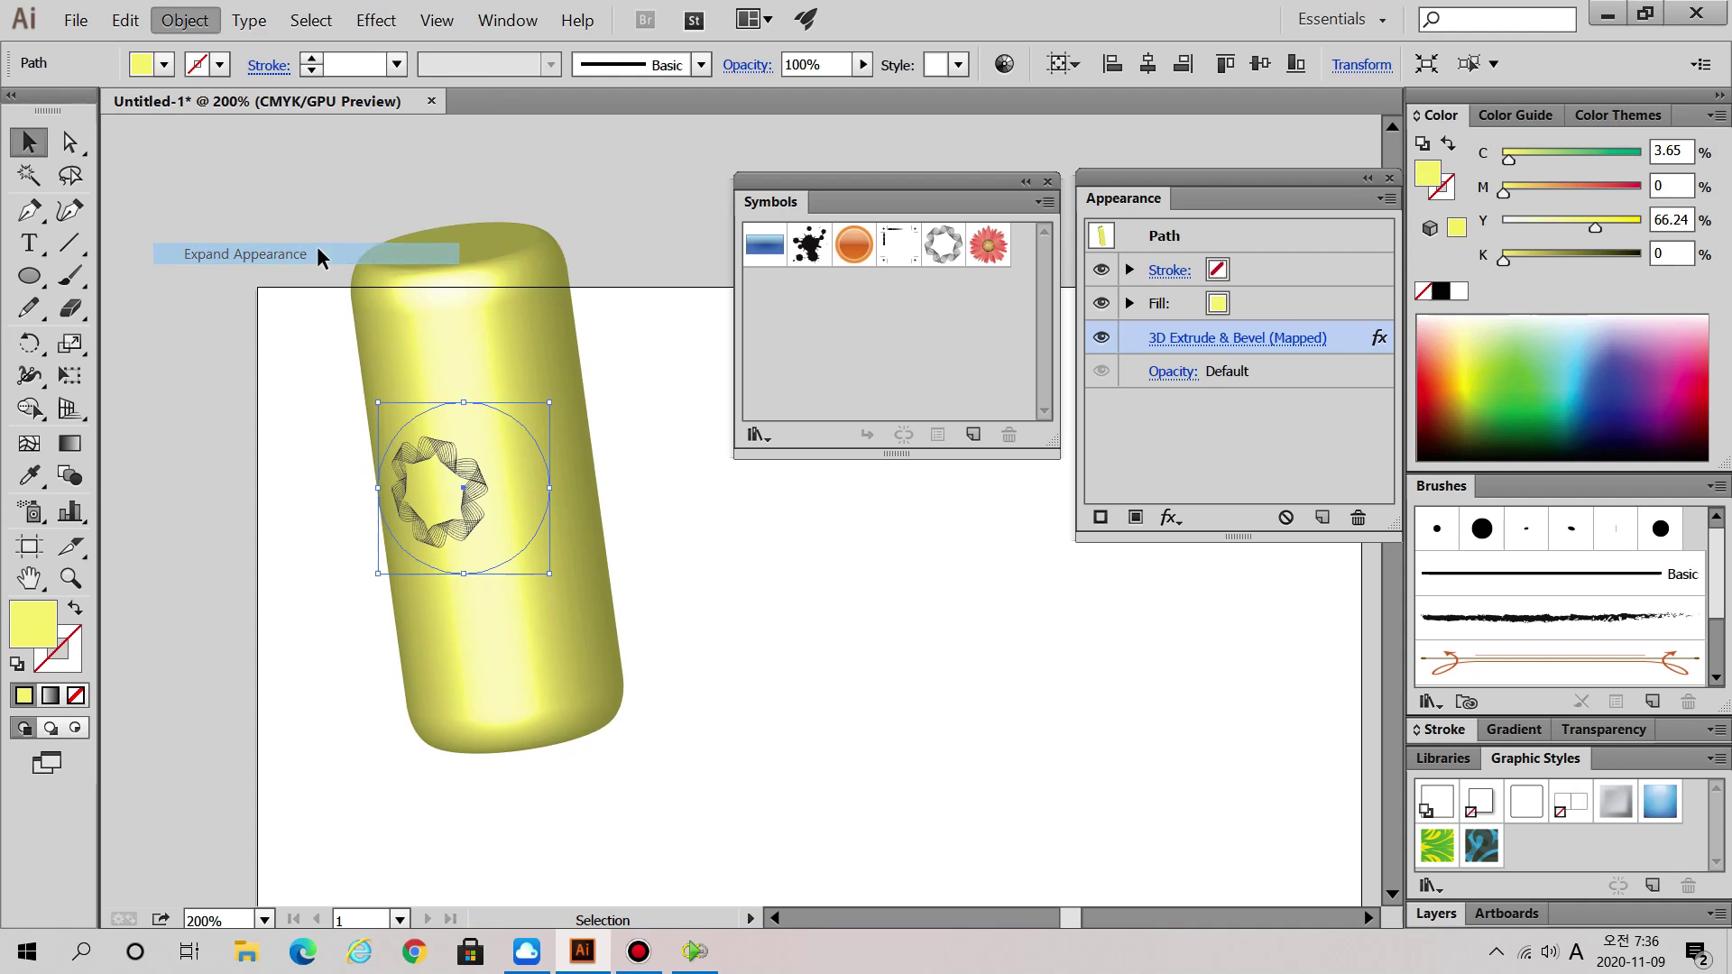
left_click(831, 739)
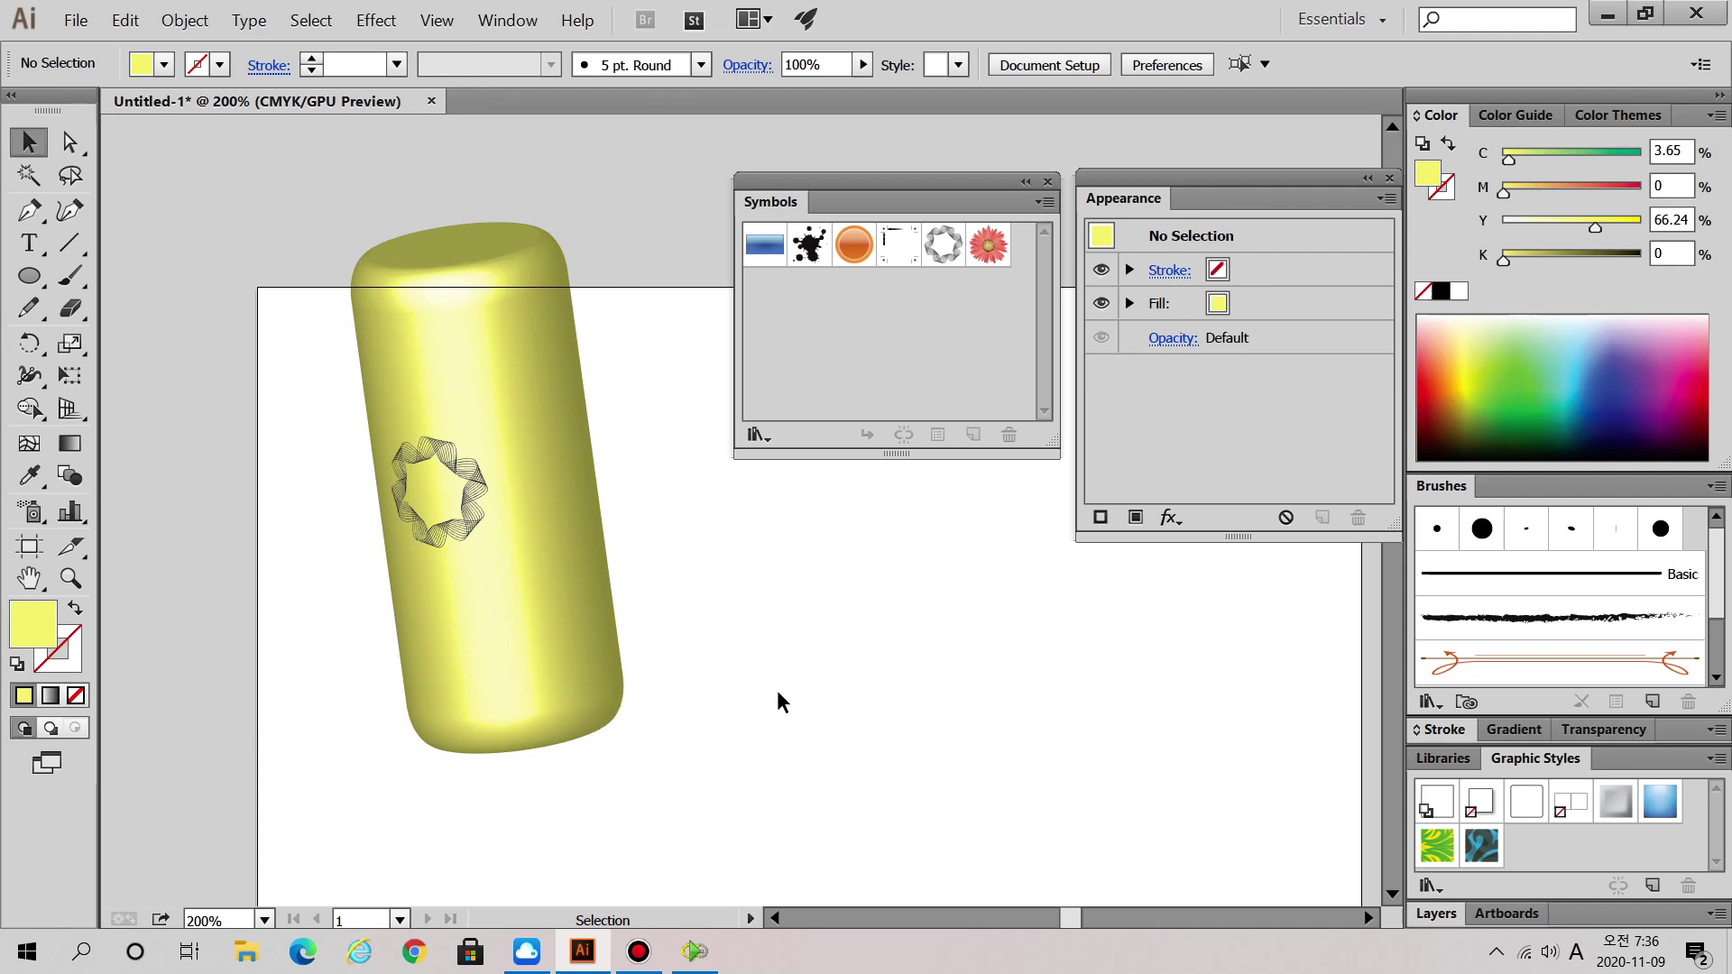
- Inspect the paths of the expanded cylinder group in outline mode, and switch back to preview
left_click(523, 574)
left_click(675, 630)
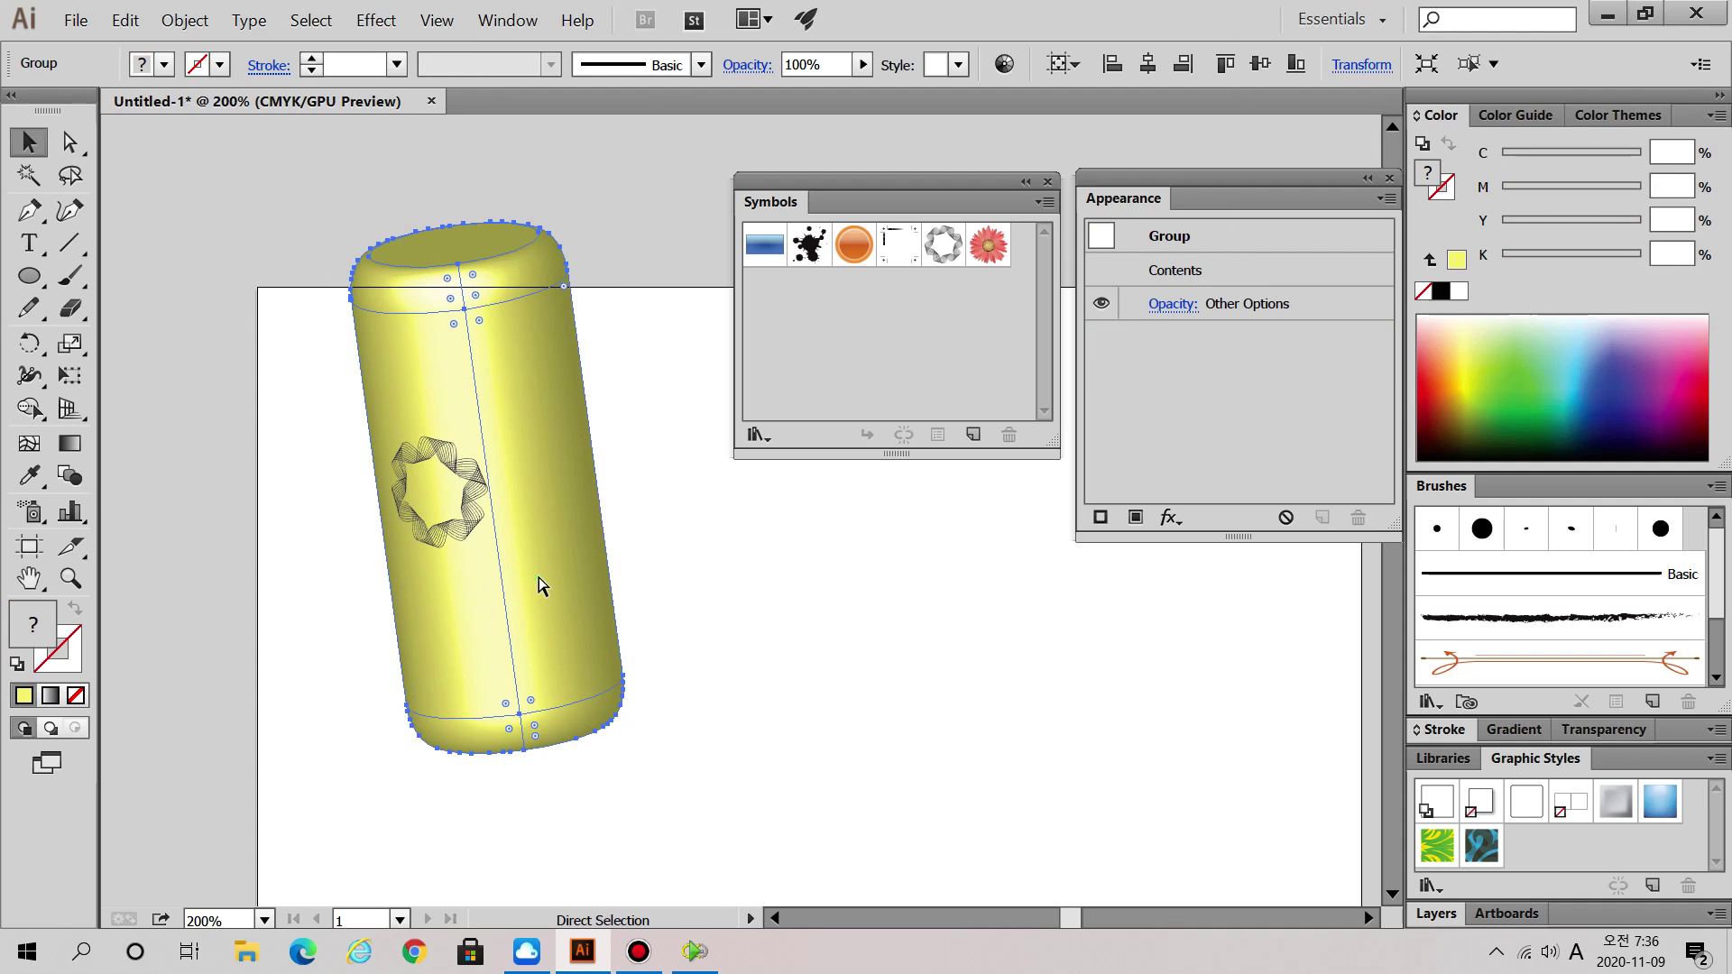
key("ctrl+y")
scroll(804, 823, "up", 1)
key("ctrl+a")
left_click(759, 629)
key("ctrl+y")
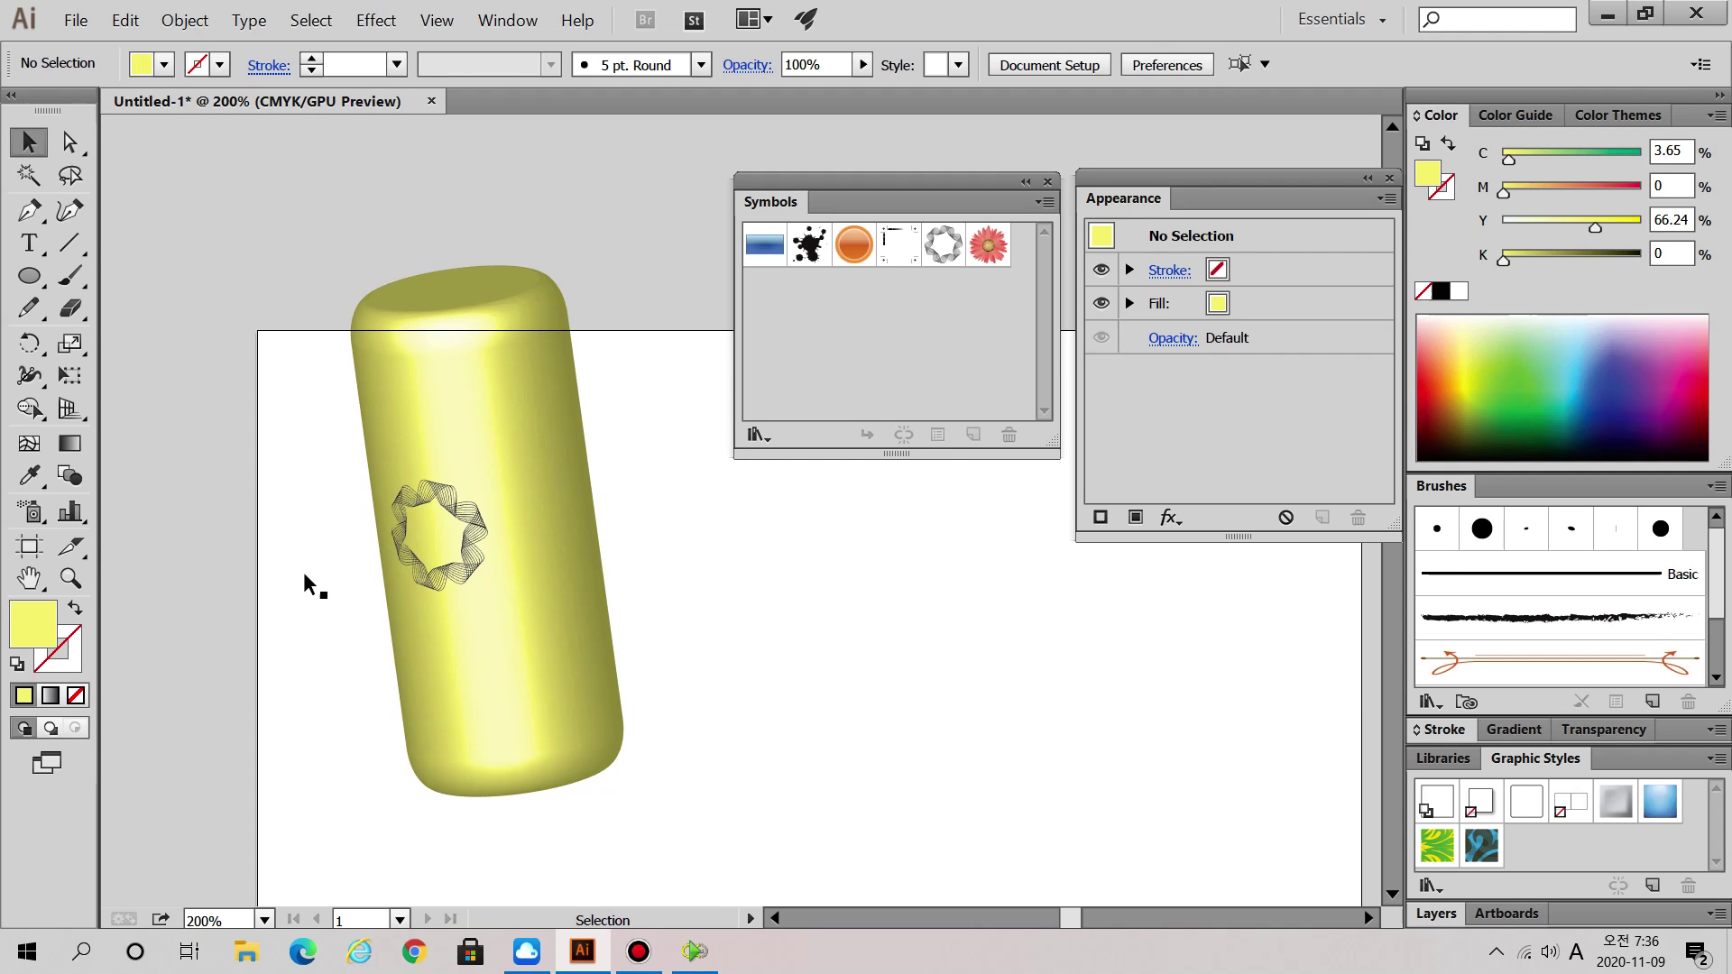
- Dock the floating Symbols and Appearance panels in the same group as the Brushes panel
left_click_drag(294, 217, 769, 866)
scroll(902, 839, "left", 5)
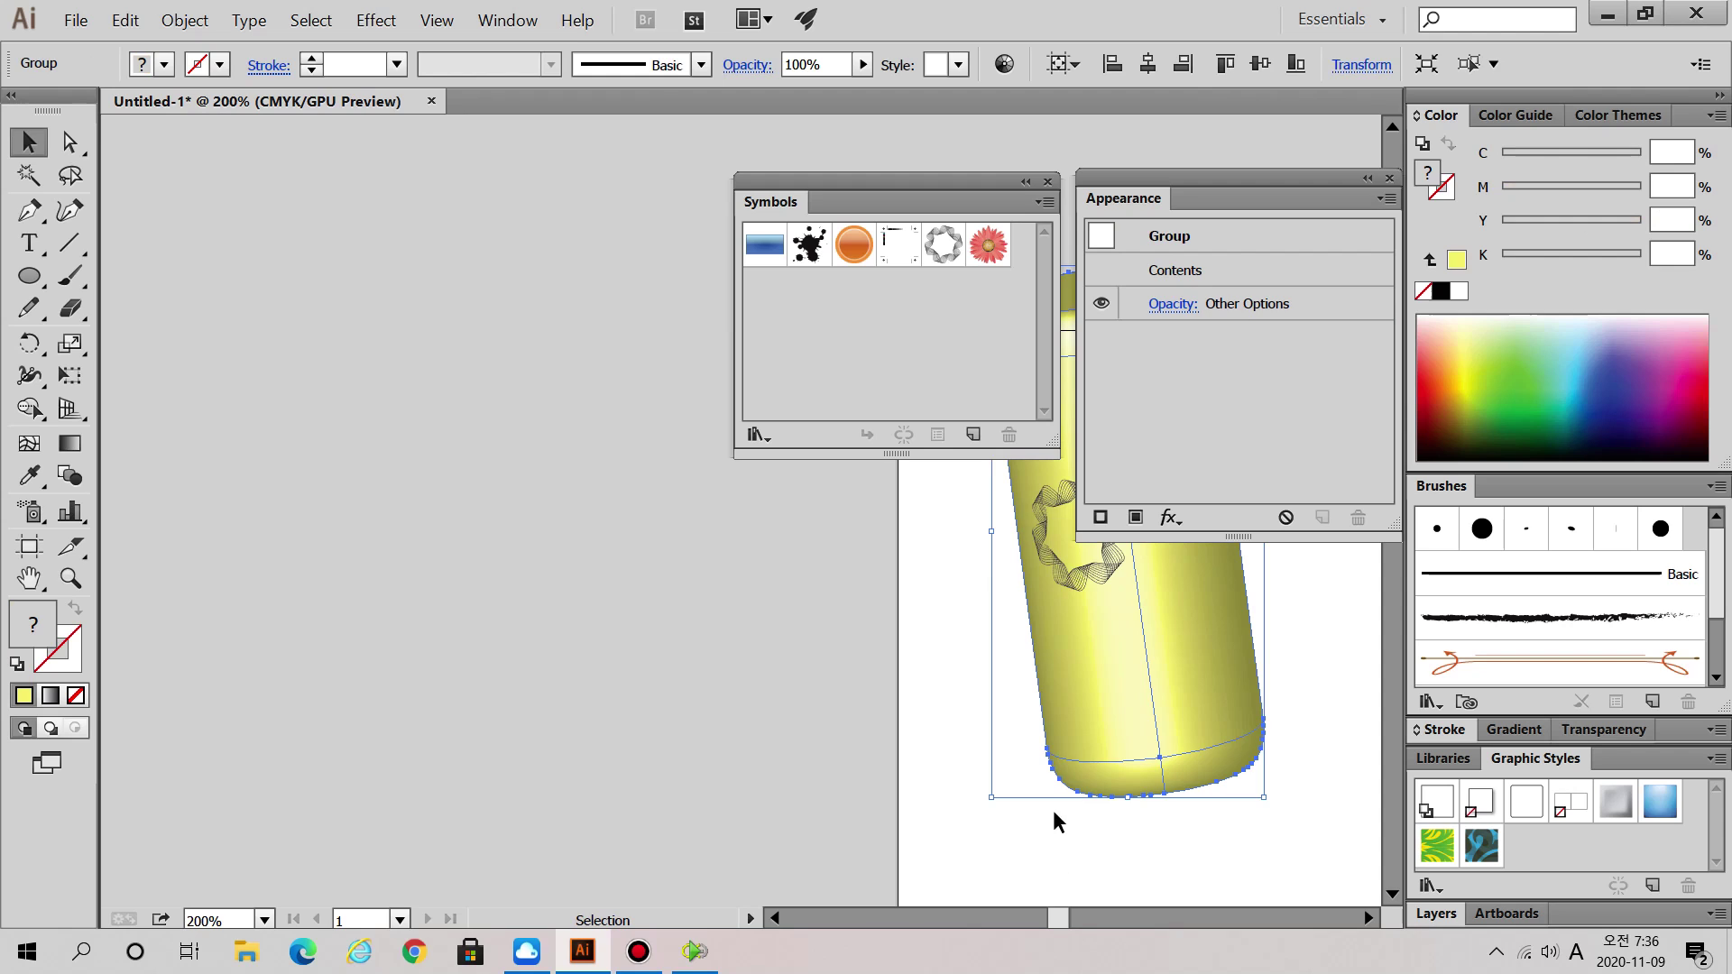
left_click(624, 702)
scroll(624, 703, "down", 1)
left_click_drag(831, 709, 276, 641)
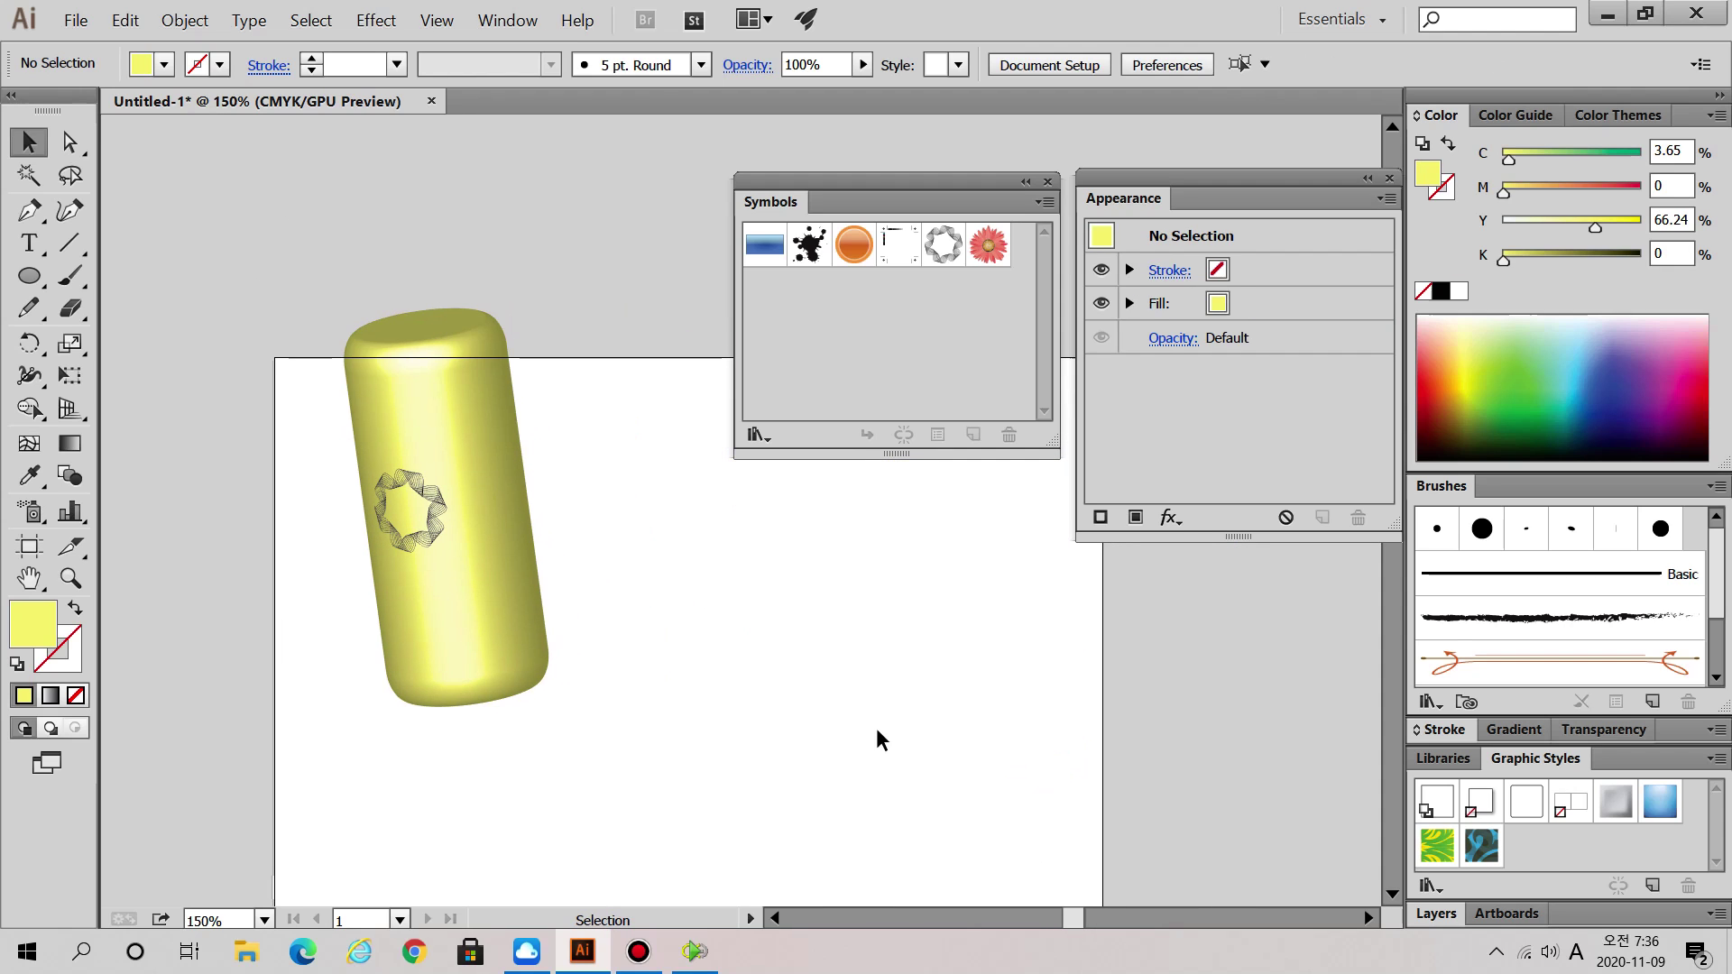
mouse_move(988, 186)
left_mouse_down()
mouse_move(988, 213)
mouse_move(1280, 602)
mouse_move(1552, 490)
left_mouse_up()
mouse_move(1334, 184)
left_mouse_down()
mouse_move(1335, 211)
mouse_move(1573, 547)
mouse_move(1574, 499)
left_mouse_up()
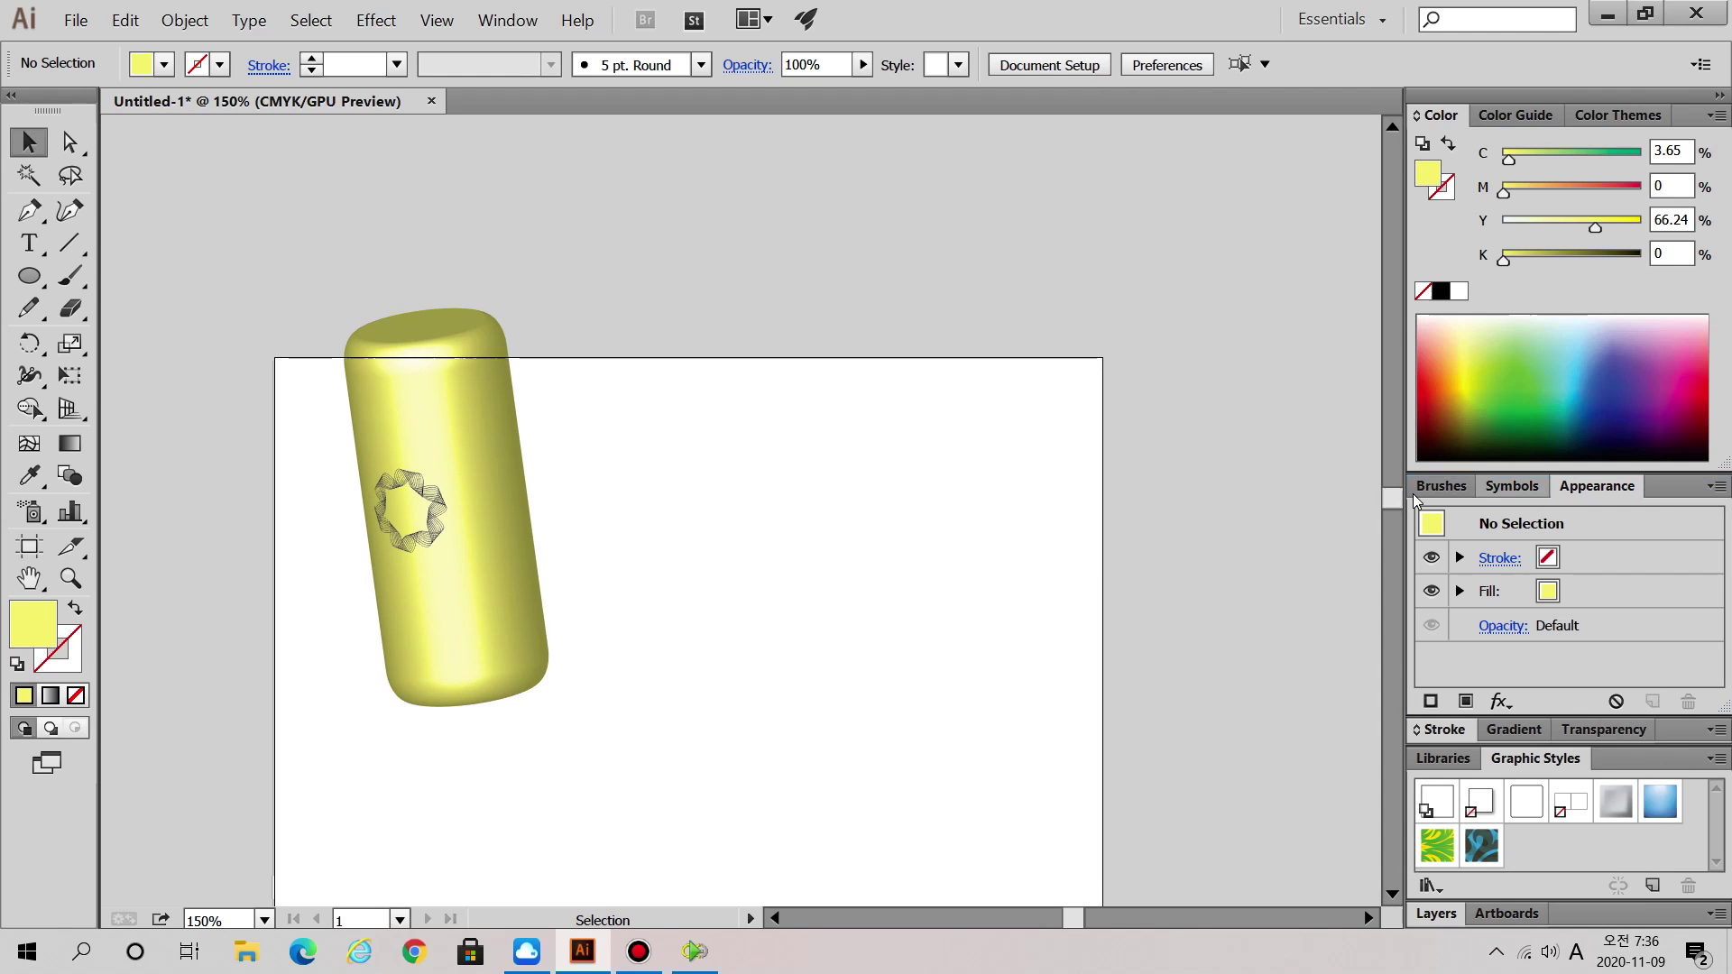
left_click(387, 21)
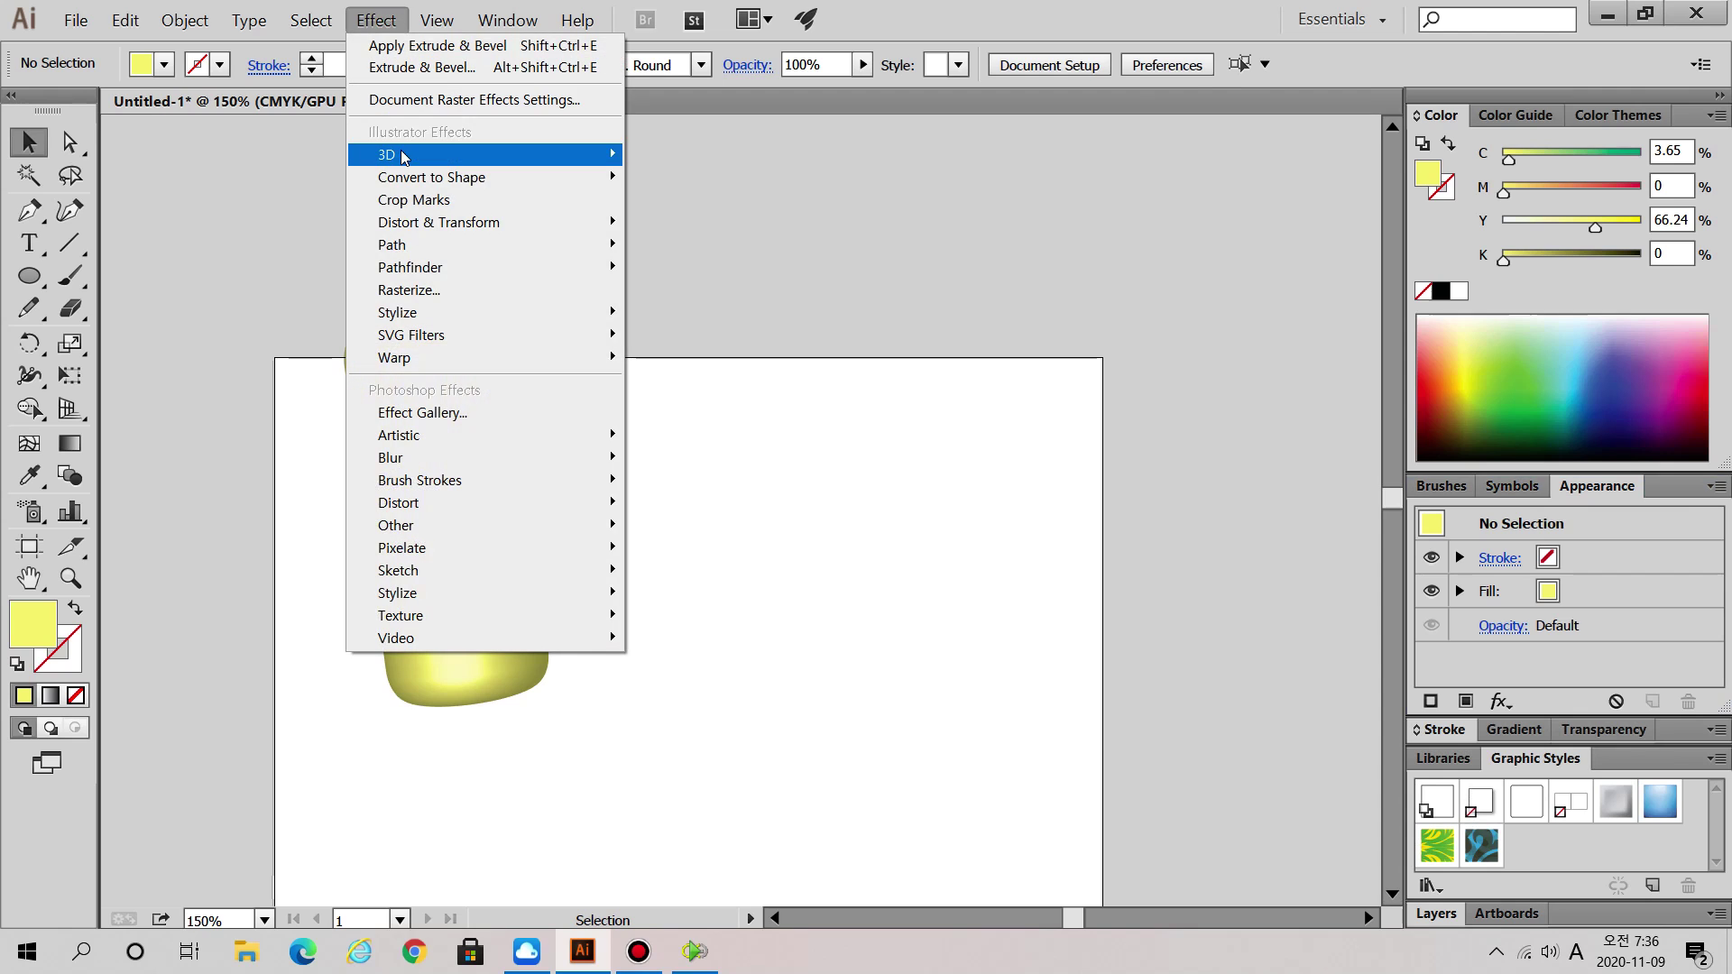
mouse_move(541, 154)
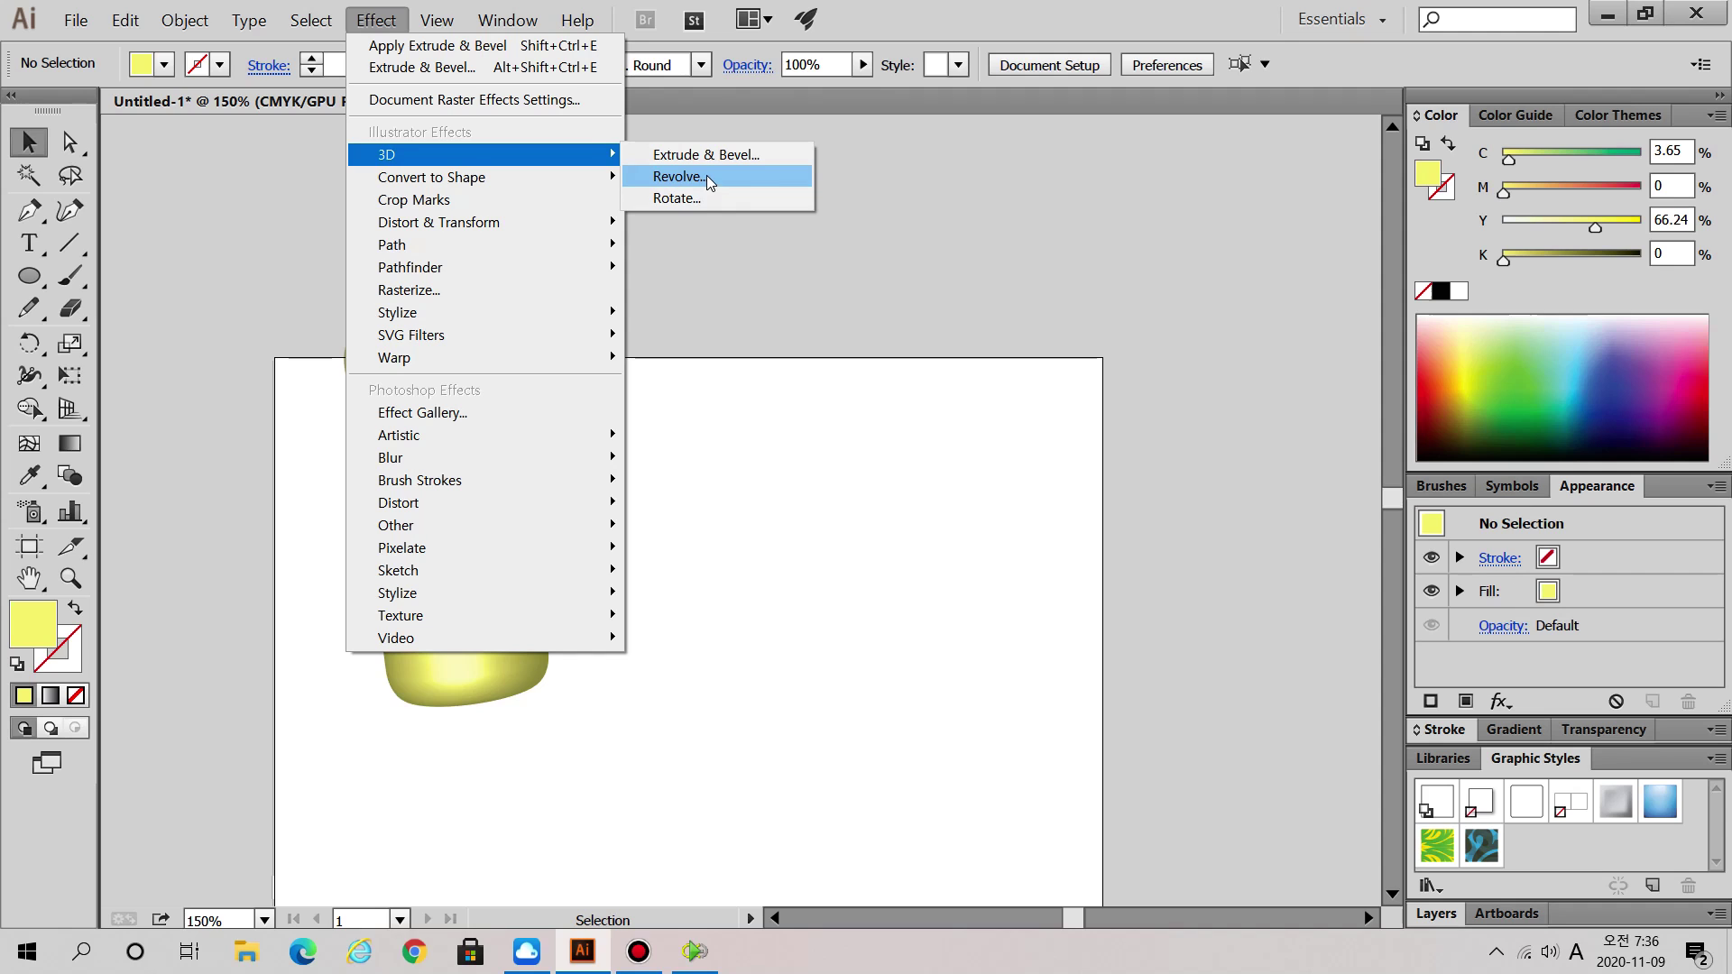
left_click(1014, 268)
- Draw a yellow five-pointed star with an outer radius of about 45 pt in the empty area beside the 3D cylinder
left_click_drag(29, 276, 138, 403)
left_click_drag(718, 465, 777, 506)
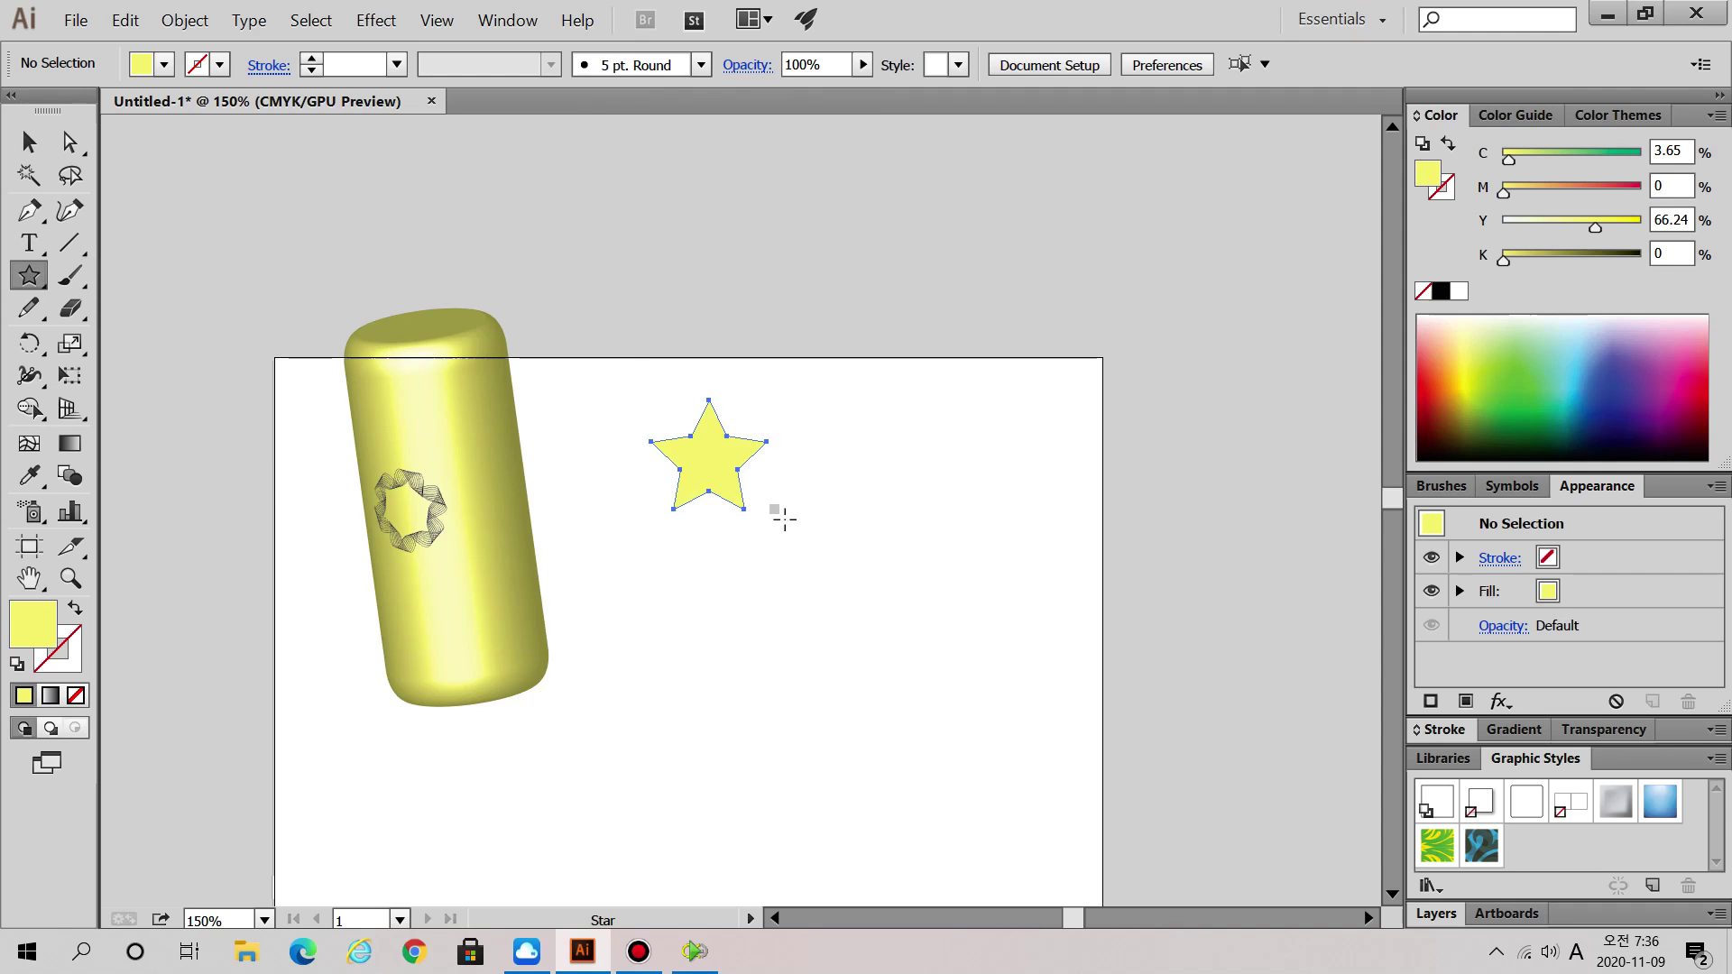
- Apply 3D Extrude & Bevel to the star with 50 pt depth and a custom rotation of 28°, 21° and 7°, and deselect it
left_click(375, 20)
mouse_move(397, 154)
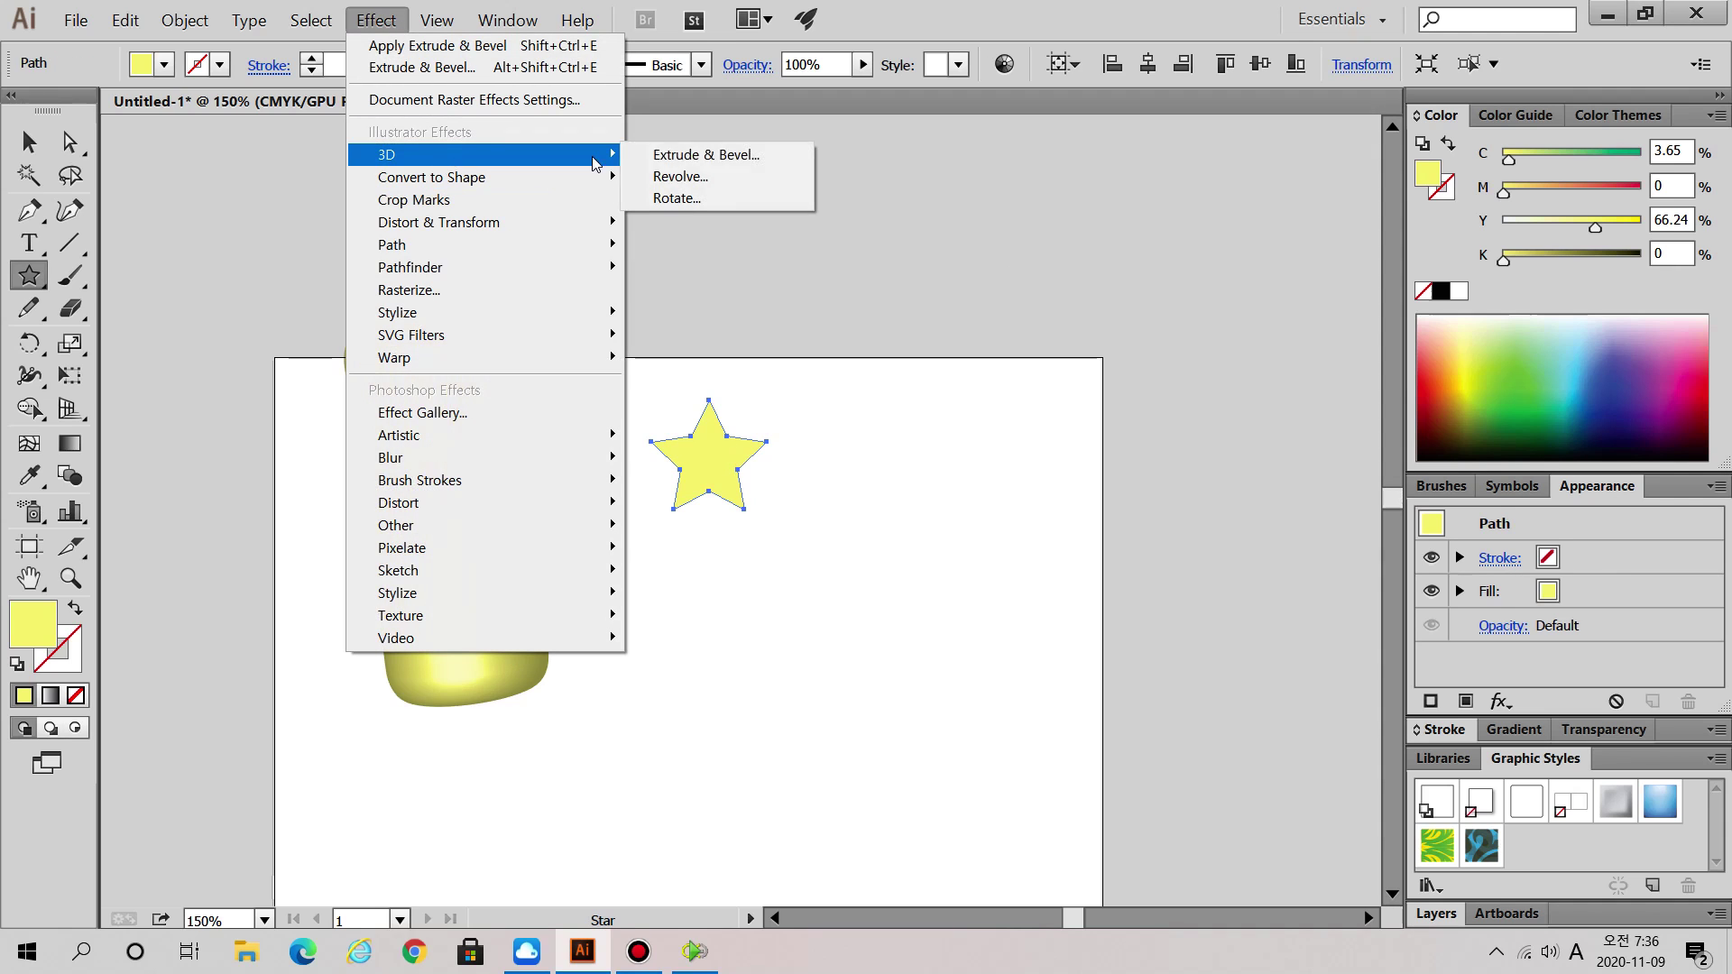
left_click(740, 155)
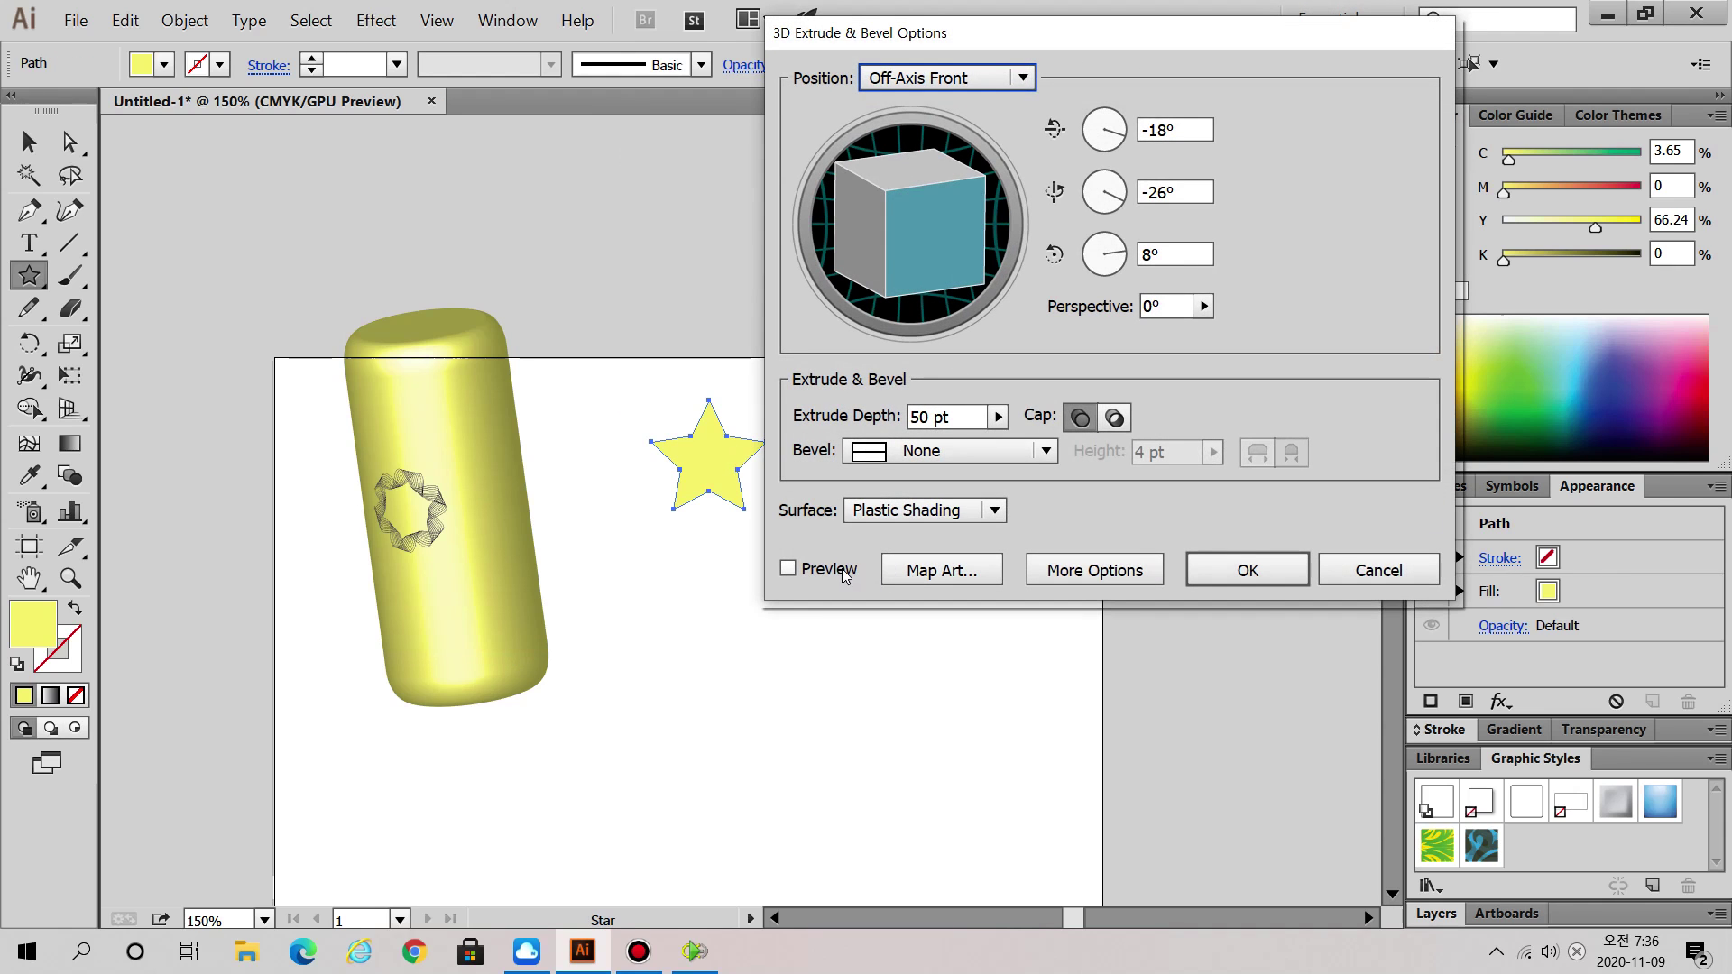
left_click(802, 568)
left_click_drag(923, 241, 955, 287)
left_click(1244, 569)
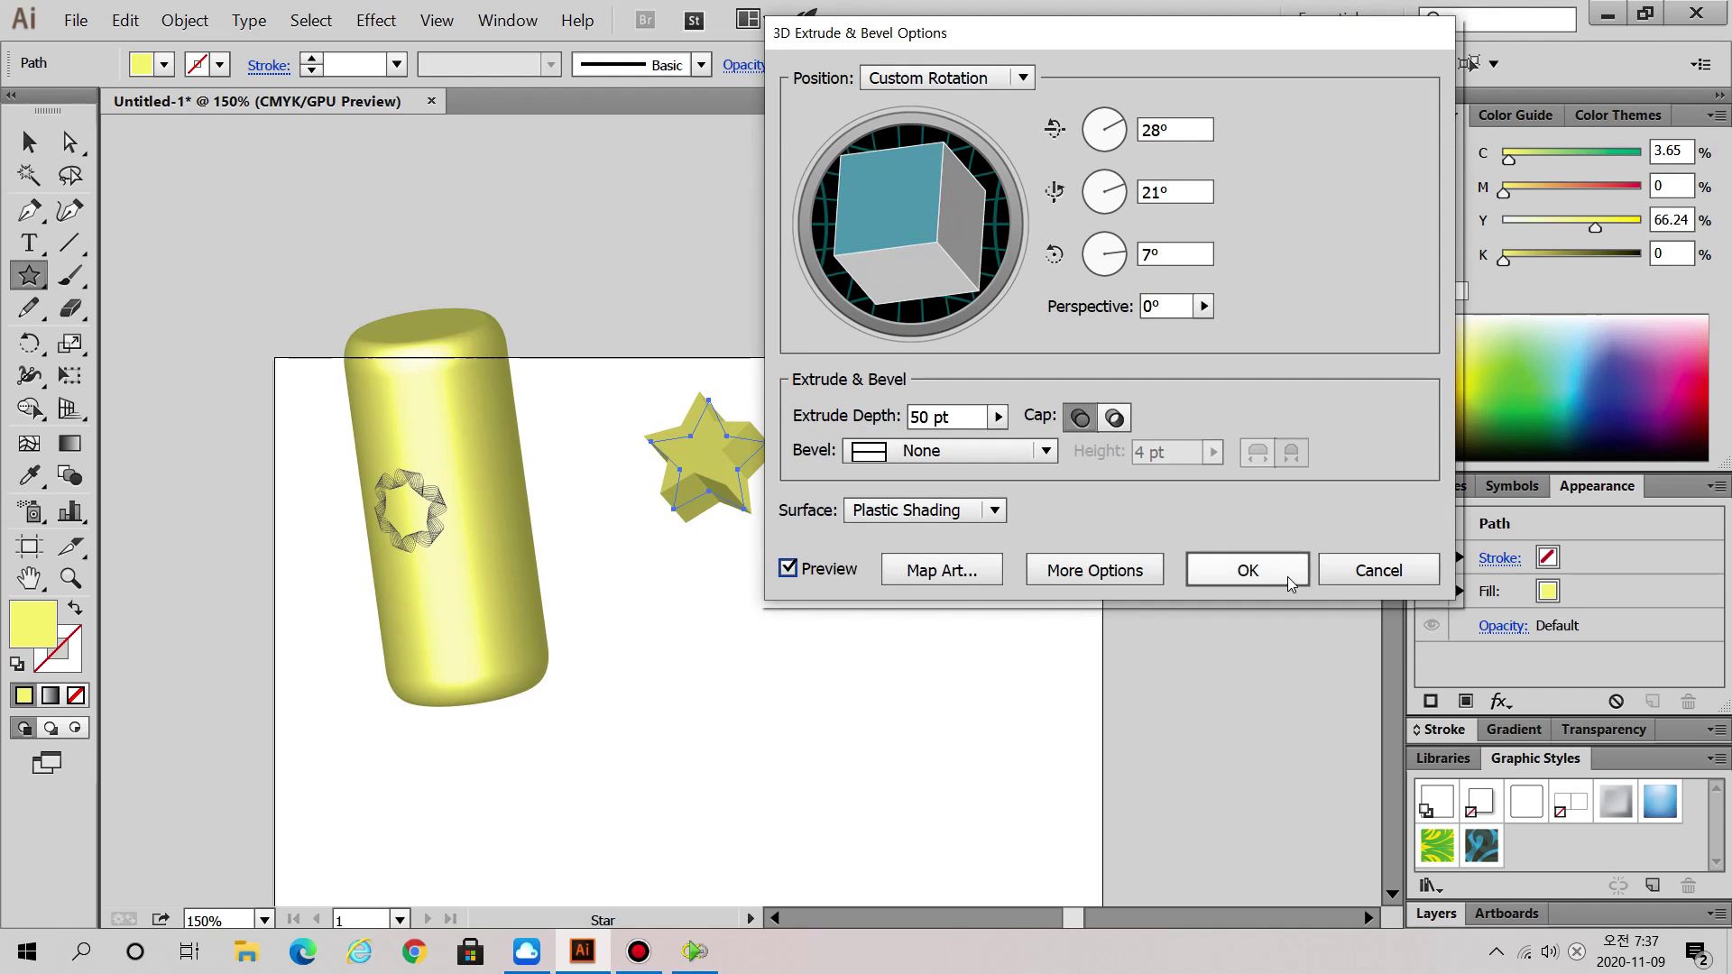
left_click(854, 758)
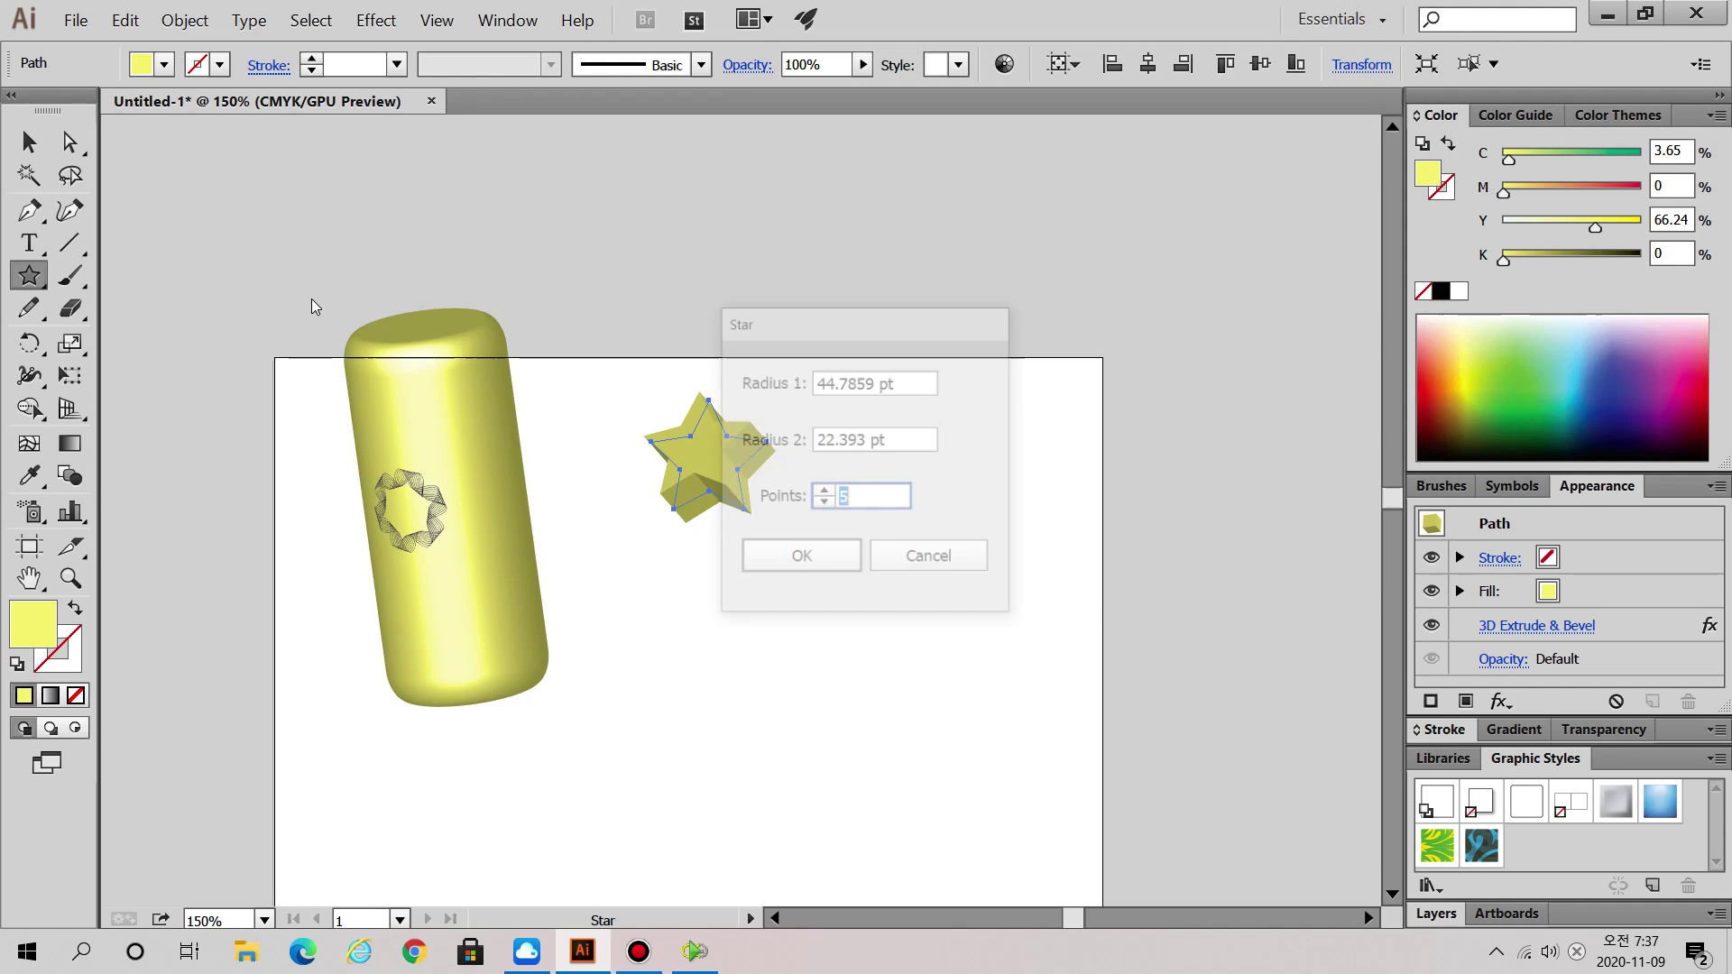
left_click(947, 563)
key("v")
left_click(1067, 432)
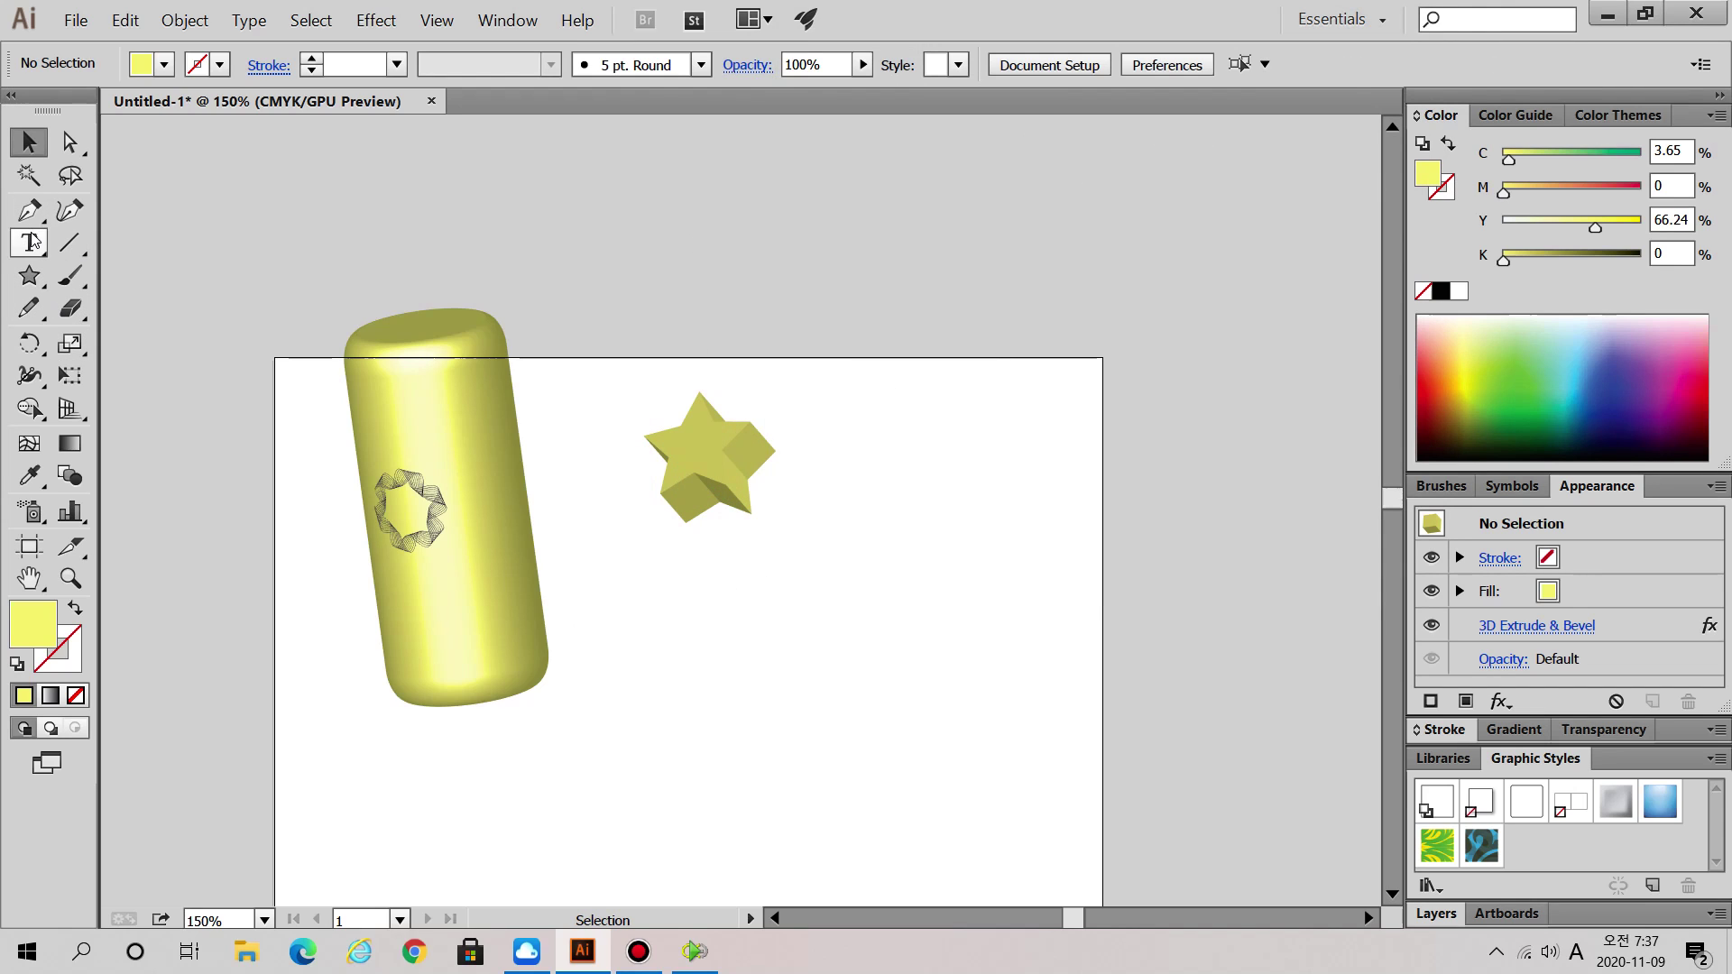
- Draw a yellow circle about 89 pt in diameter on the artboard below the extruded star
left_click(29, 275)
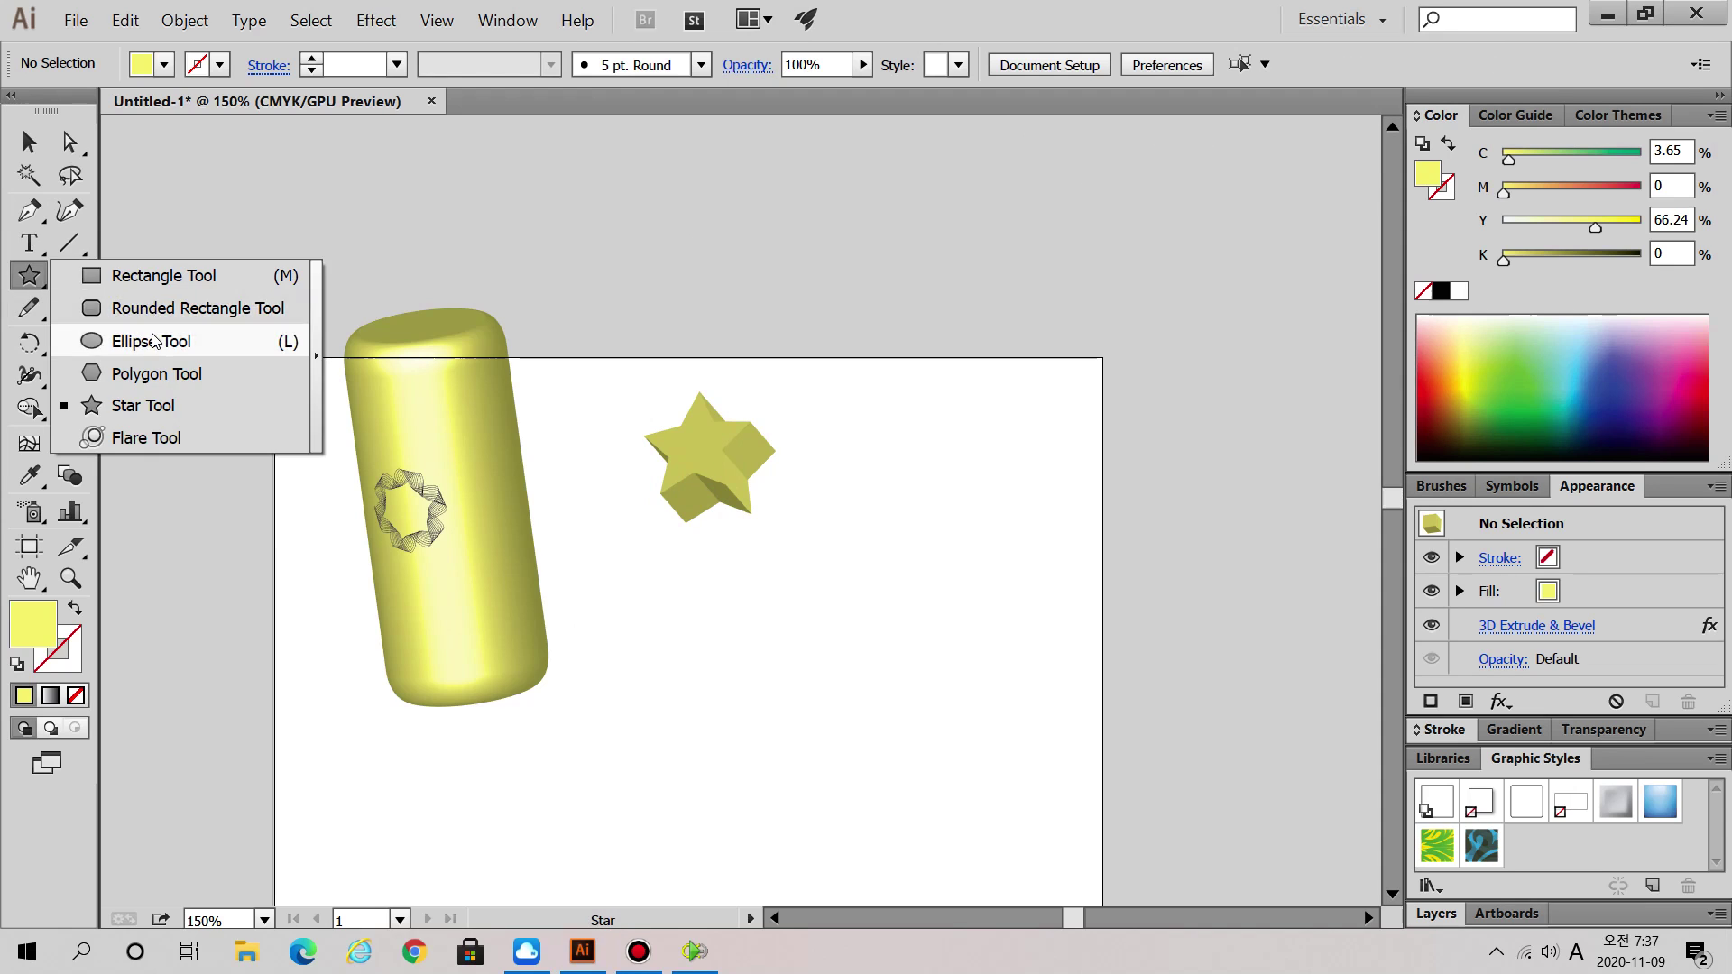
left_click(154, 341)
scroll(803, 496, "down", 3)
left_click_drag(816, 545, 880, 608)
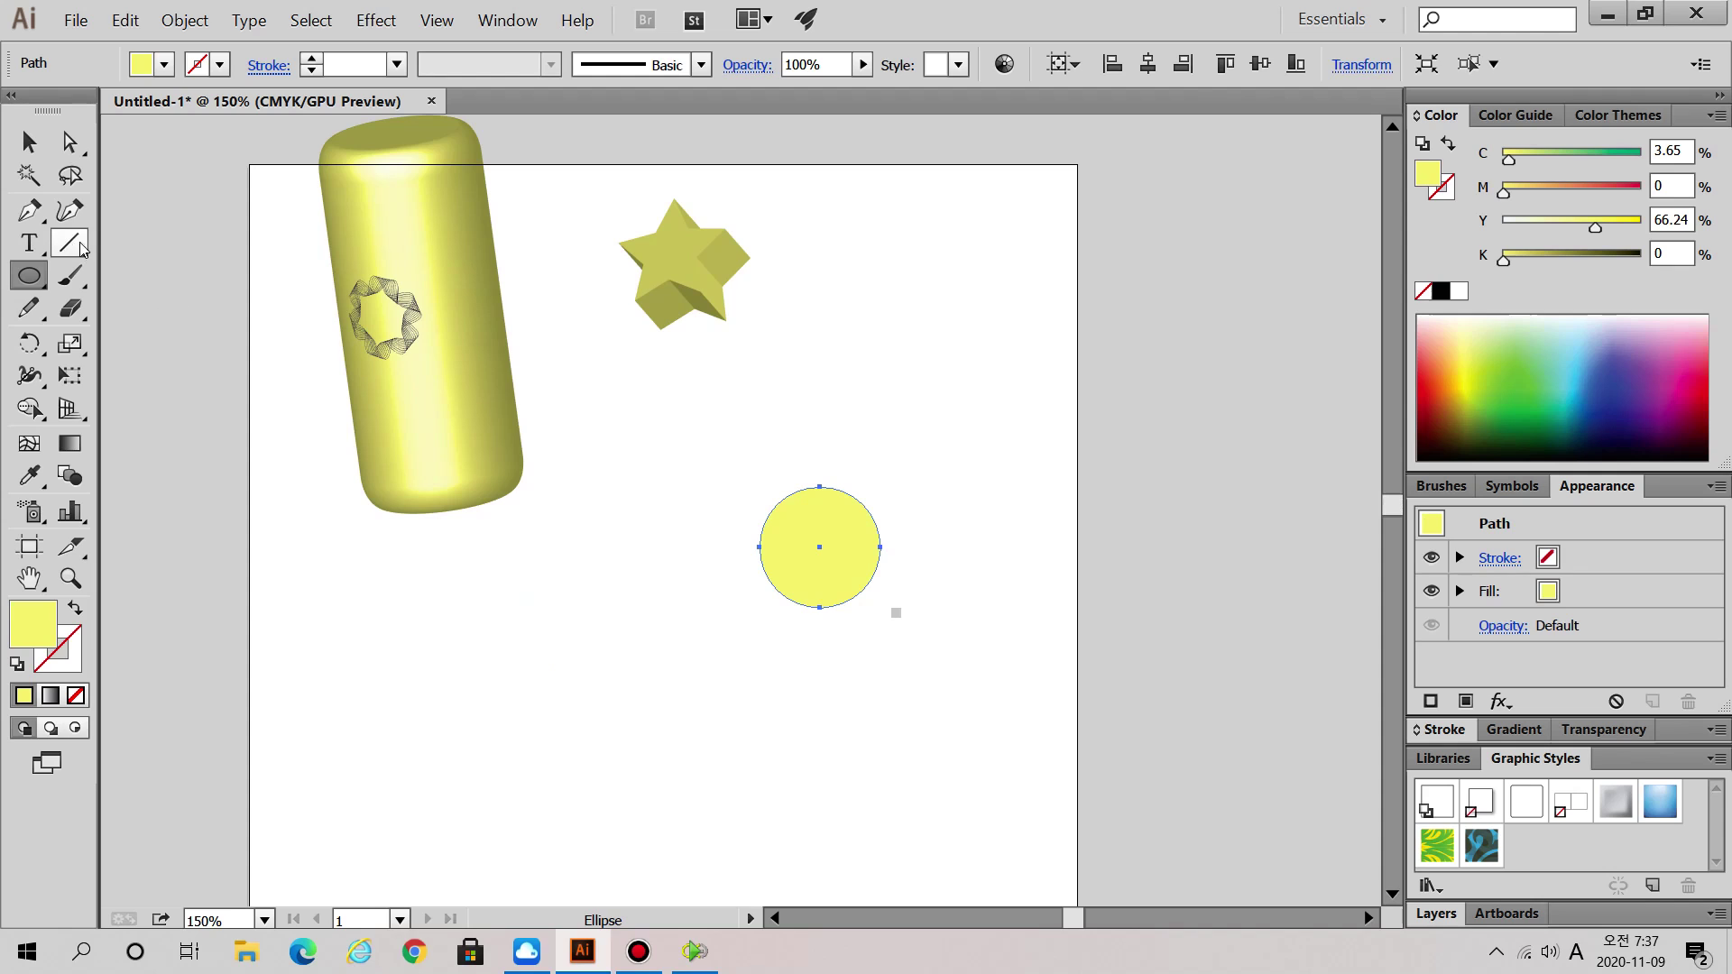
- Swap the circle's fill and stroke, and cut its path at the top and bottom anchor points with the Scissors tool
left_click(70, 307)
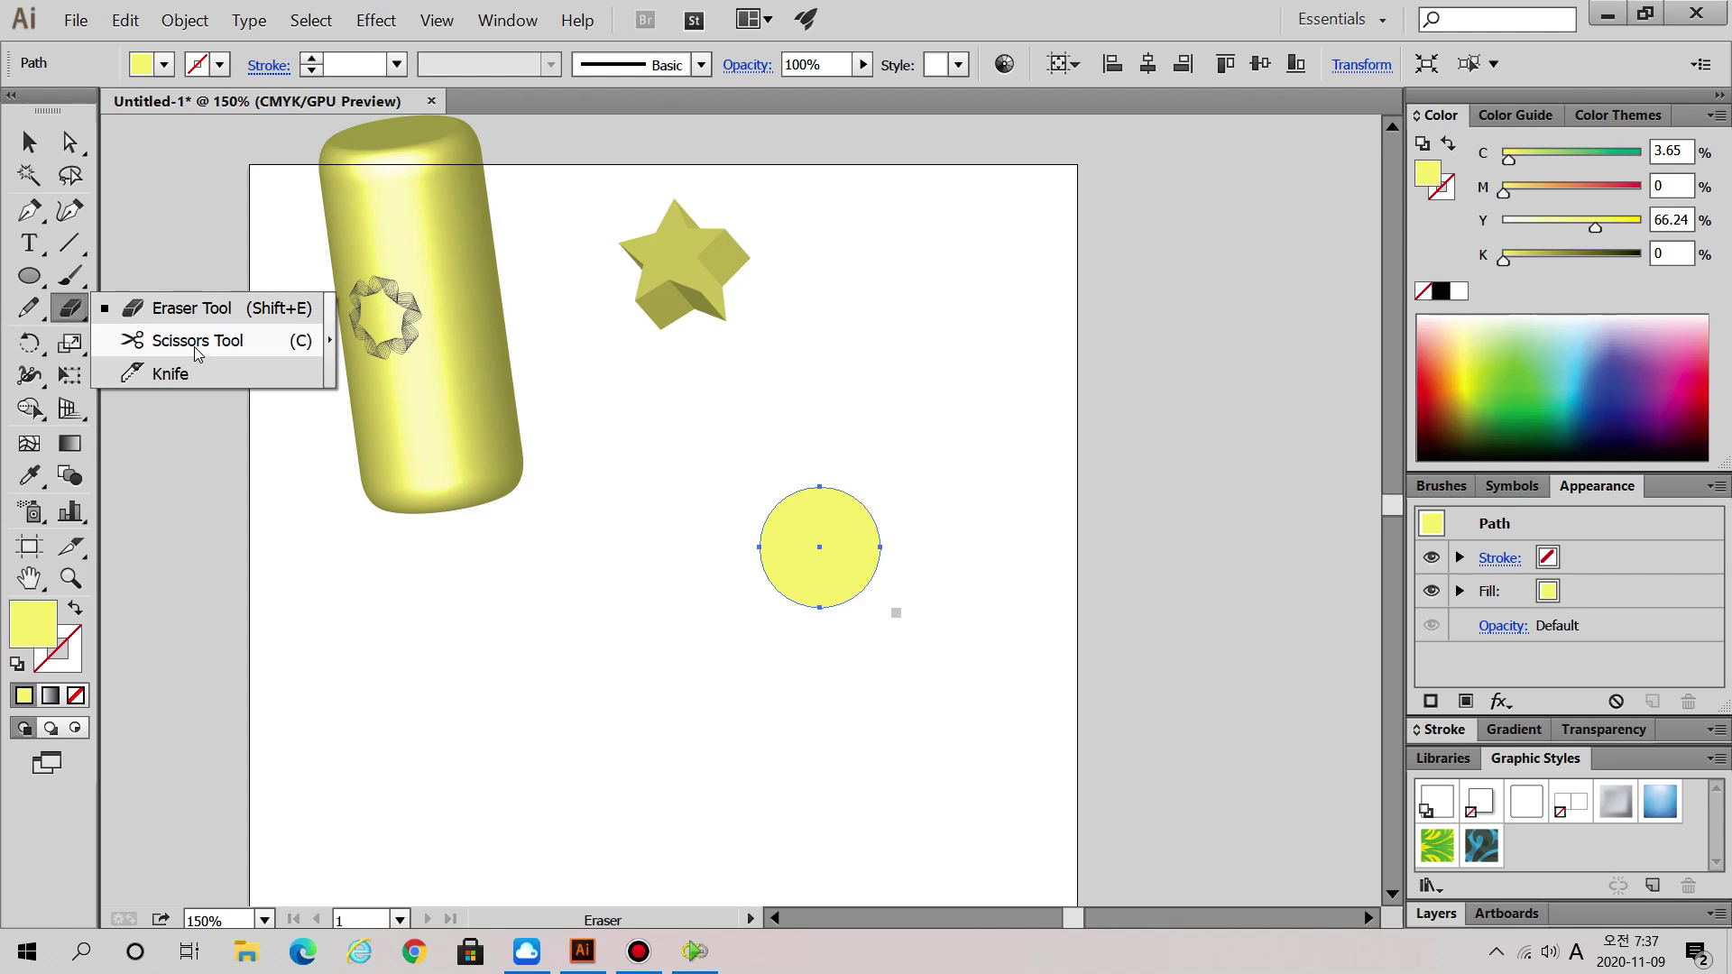
left_click(198, 343)
left_click(76, 609)
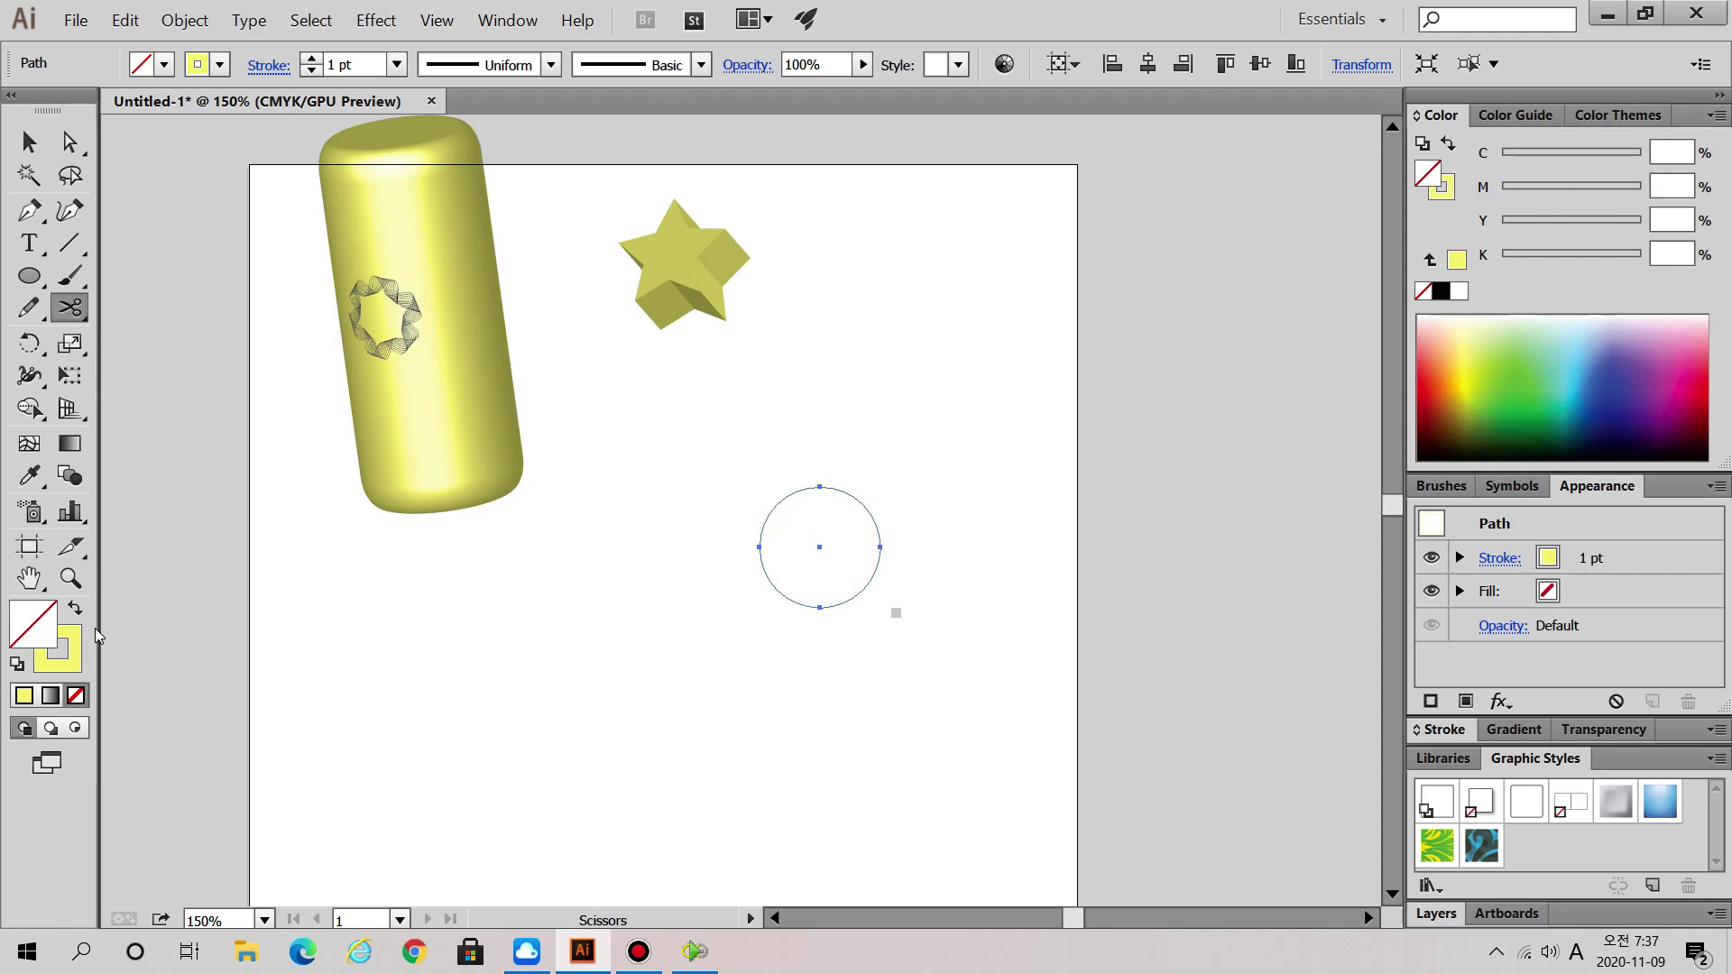
scroll(867, 511, "up", 3)
scroll(789, 565, "down", 2)
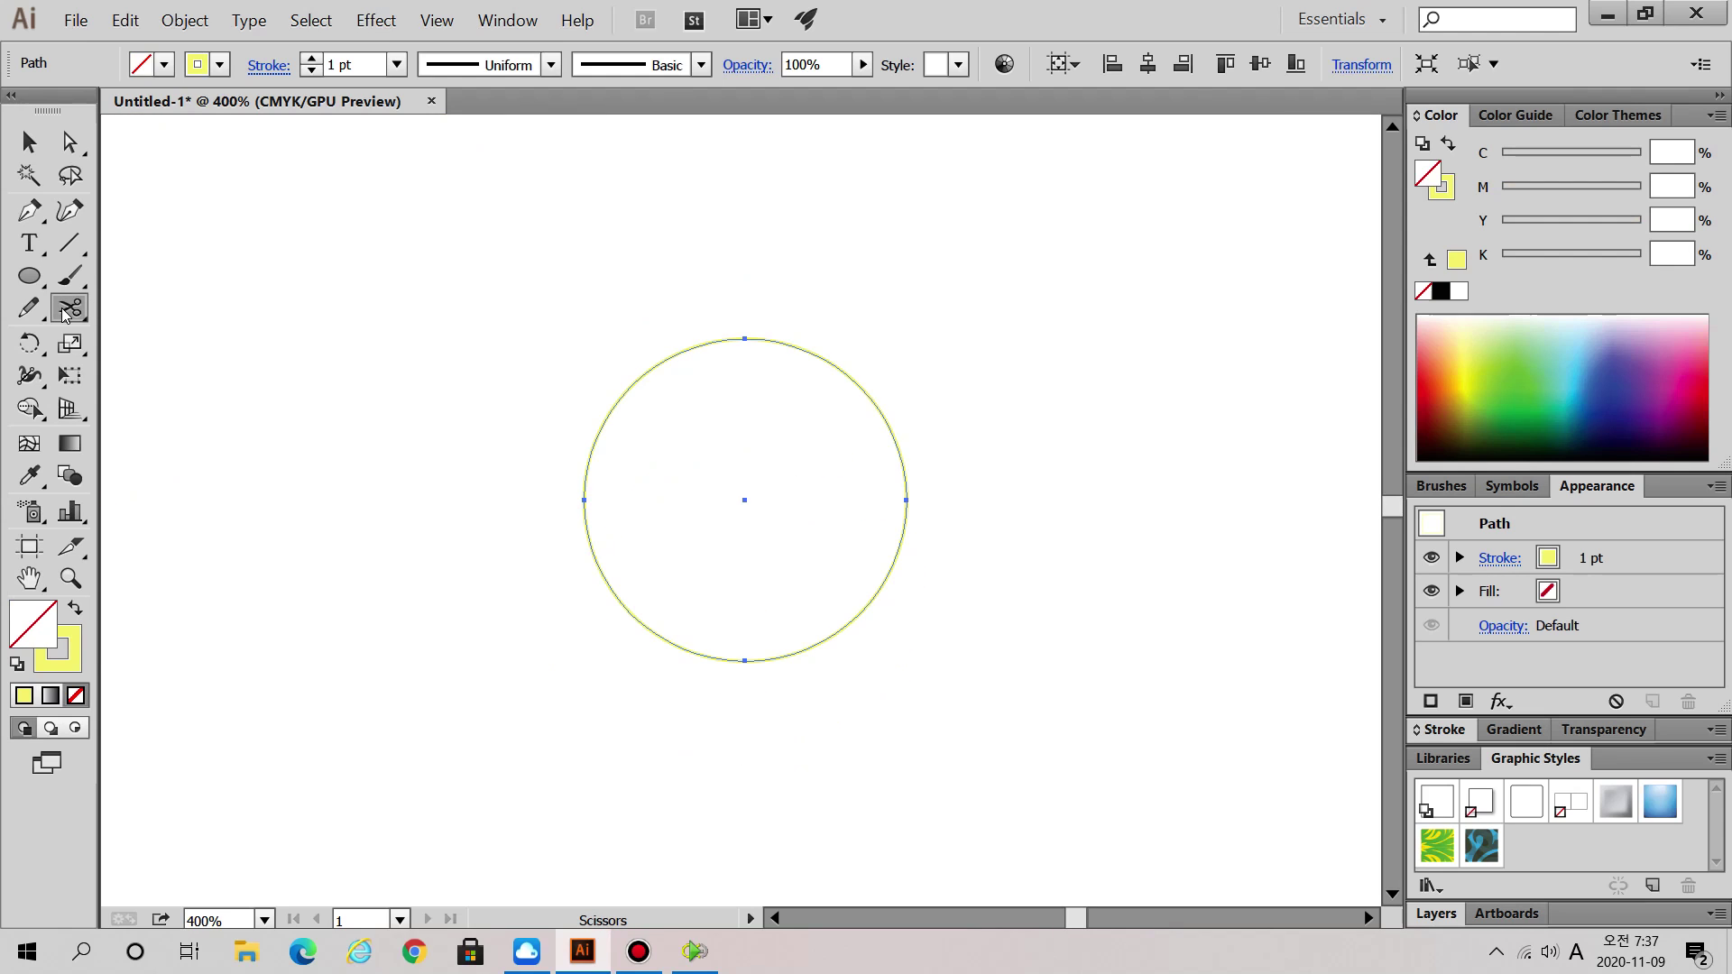
left_click(745, 339)
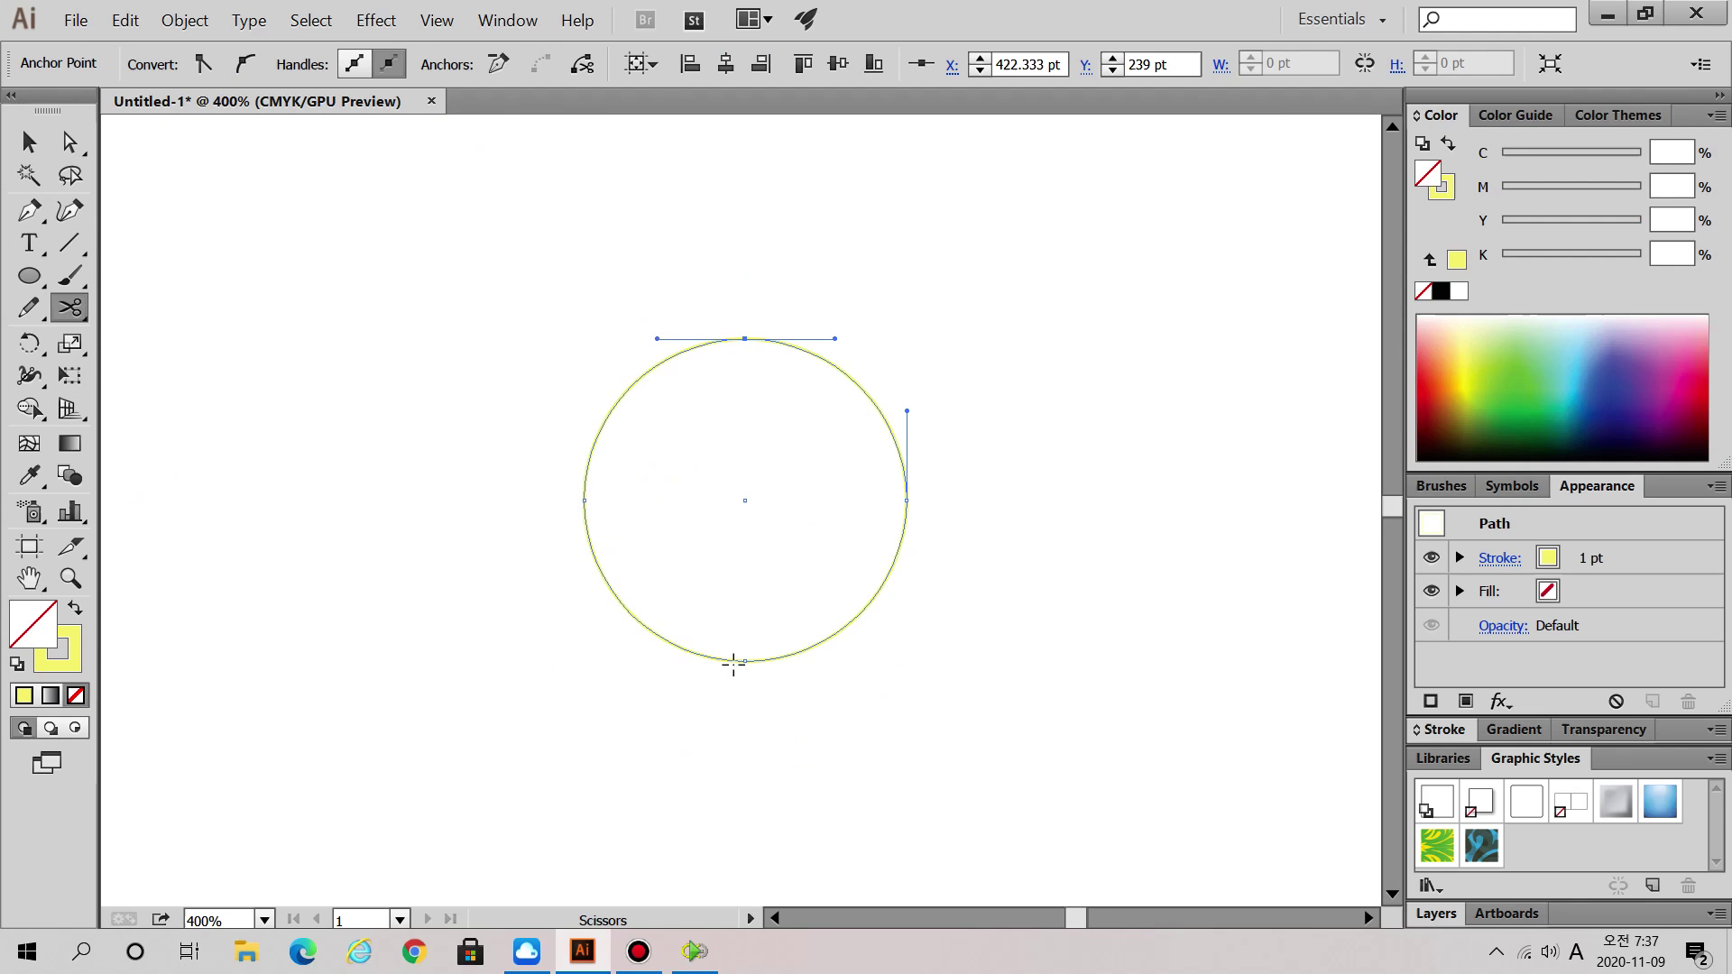
left_click(745, 661)
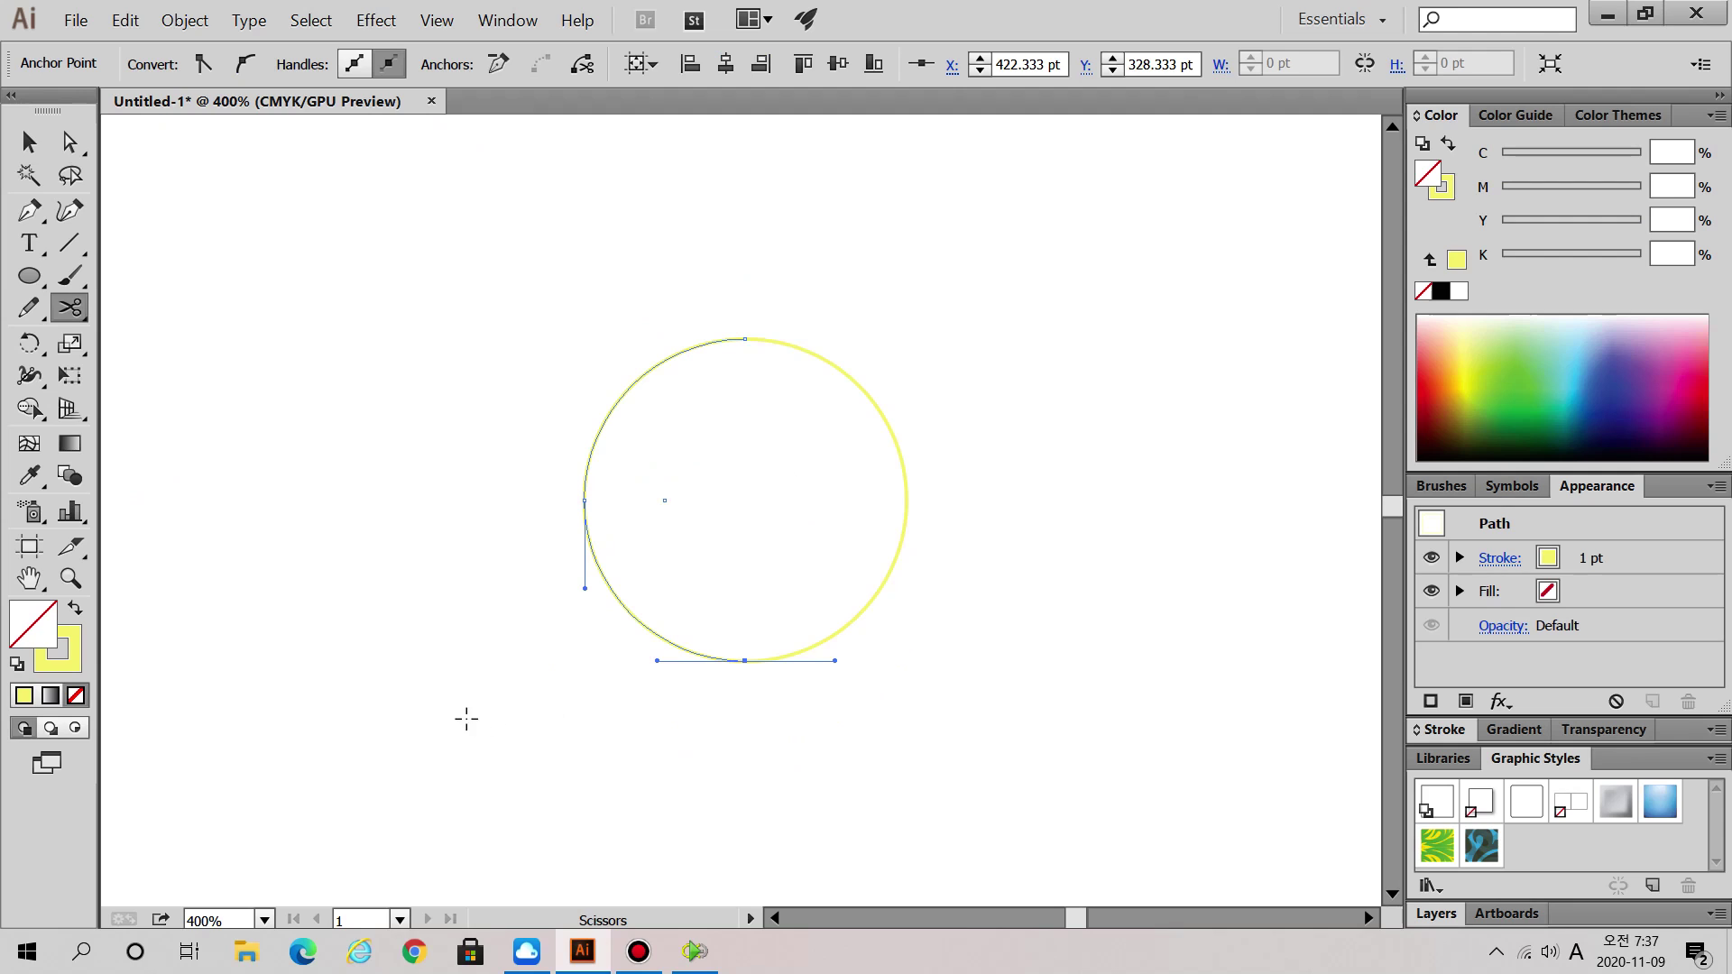
- Delete the right half of the cut circle, keeping only the left semicircular arc
left_click(29, 143)
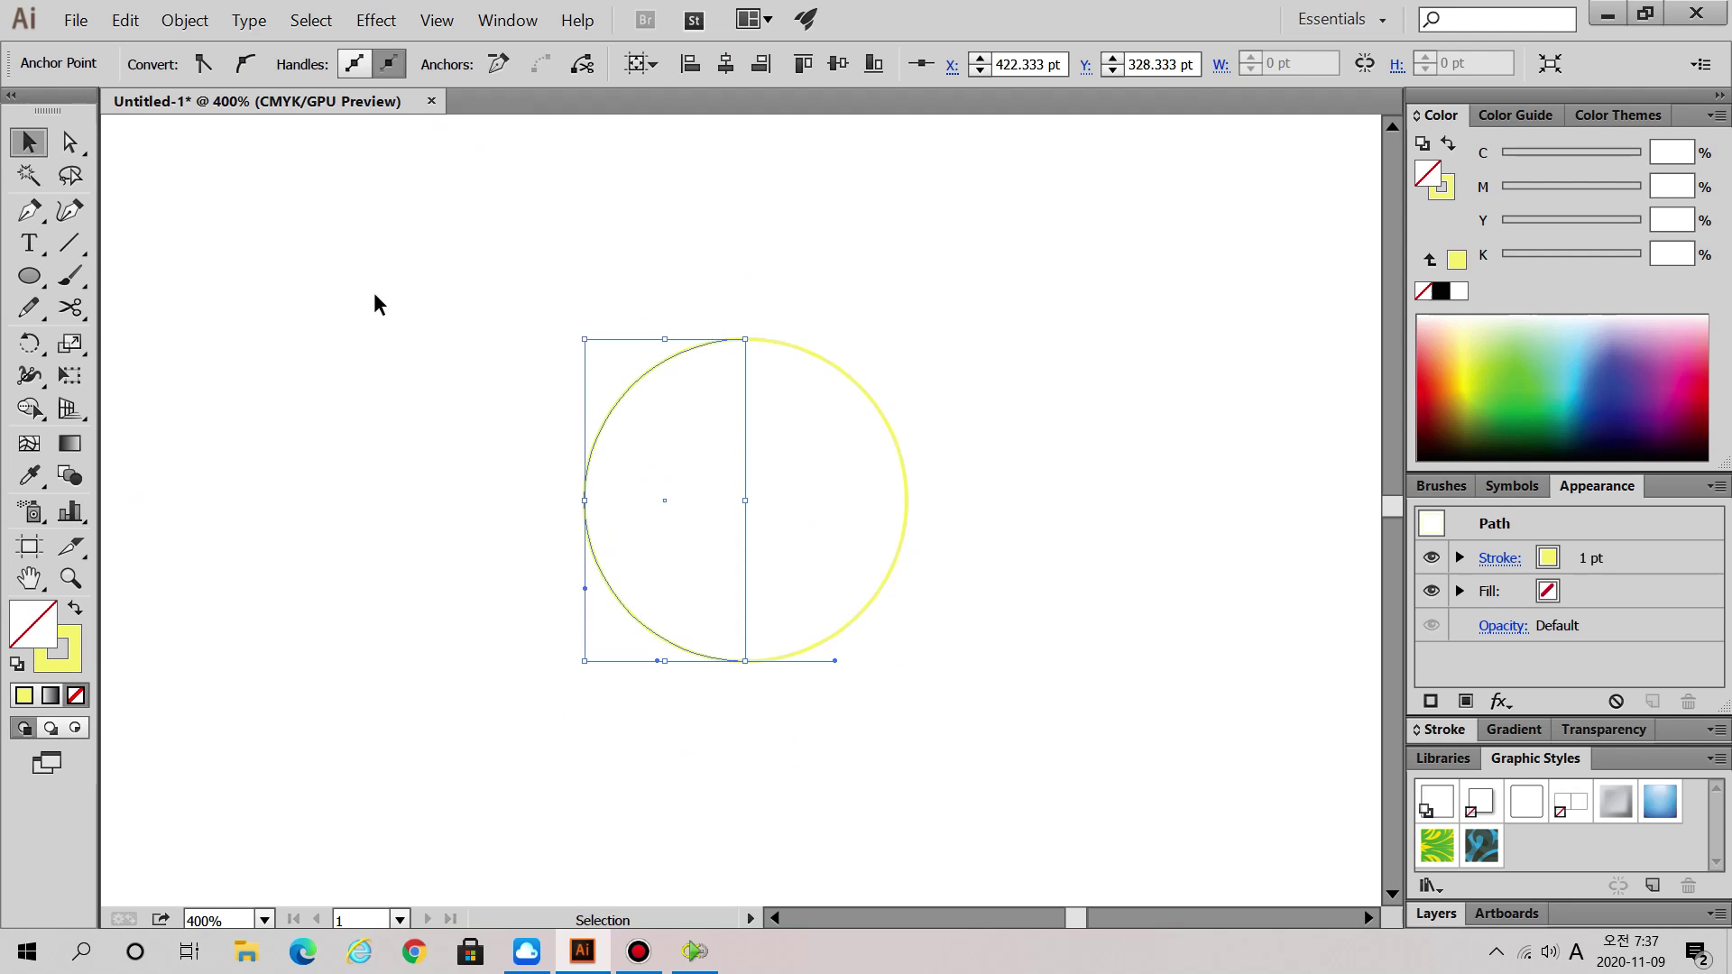
left_click(837, 507)
left_click(899, 551)
key("Delete")
- Enlarge the remaining arc slightly in proportion from its lower-left corner, and deselect it
left_click_drag(439, 228, 920, 880)
left_click_drag(585, 663, 560, 710)
left_click(944, 785)
left_click_drag(944, 785, 388, 357)
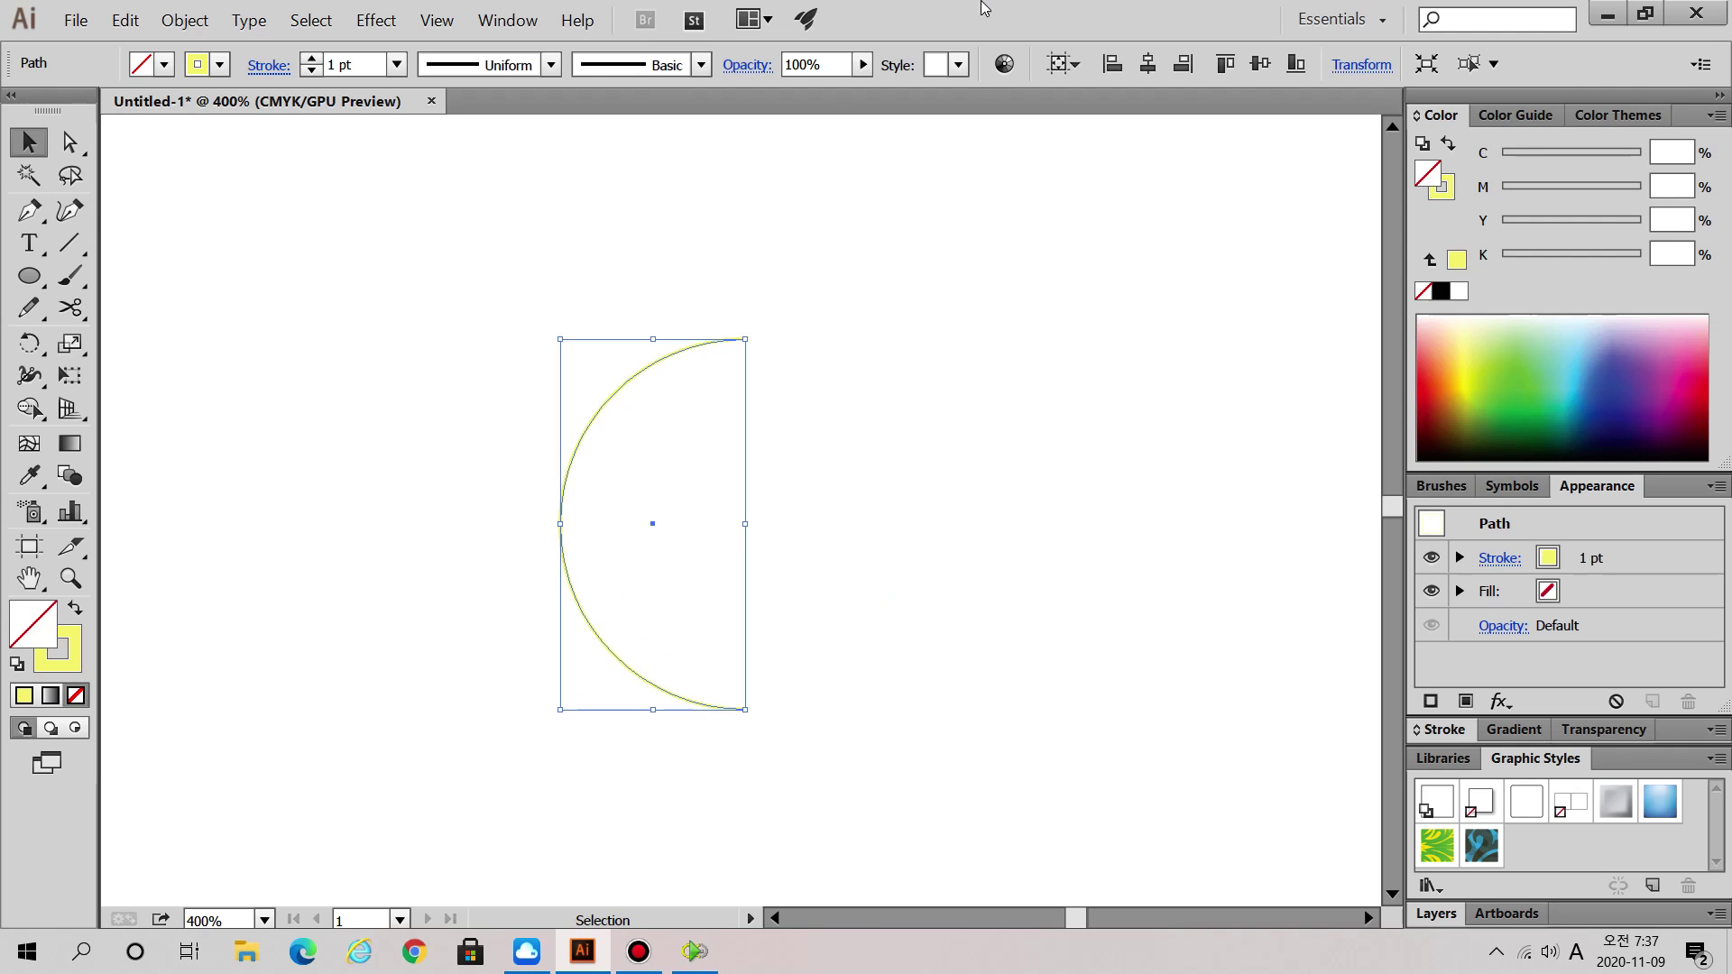
left_click(224, 266)
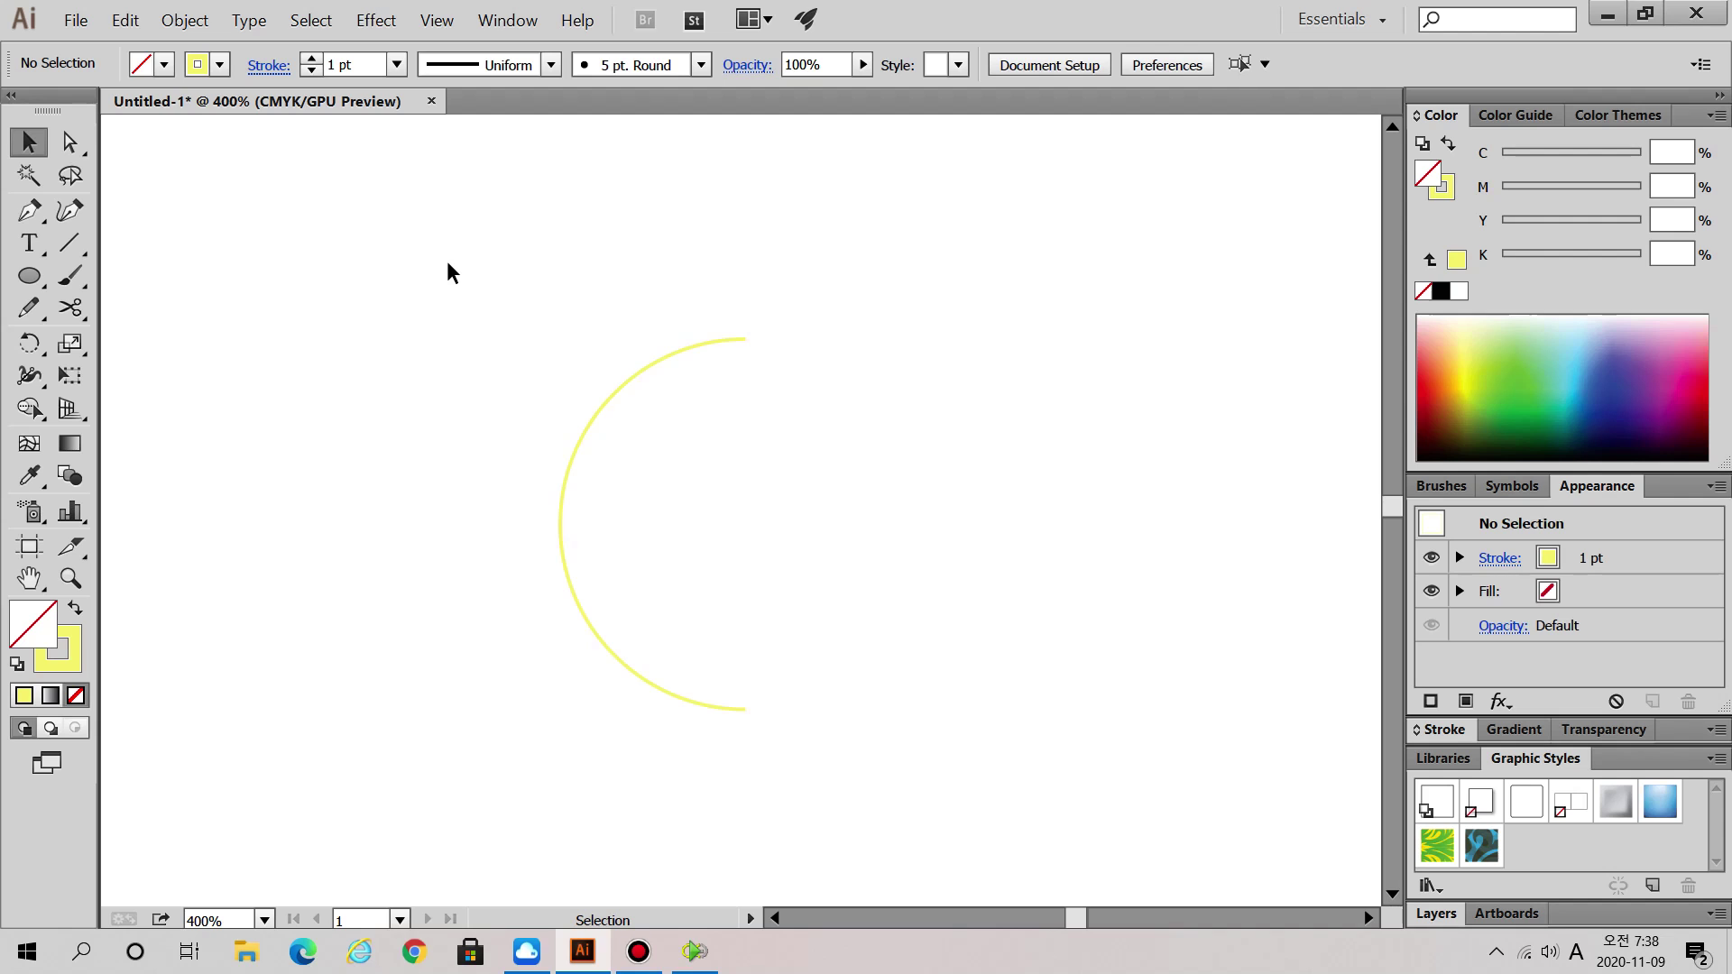
- Start a 360° 3D Revolve on the semicircular arc with the preview turned on
left_click_drag(450, 262, 996, 817)
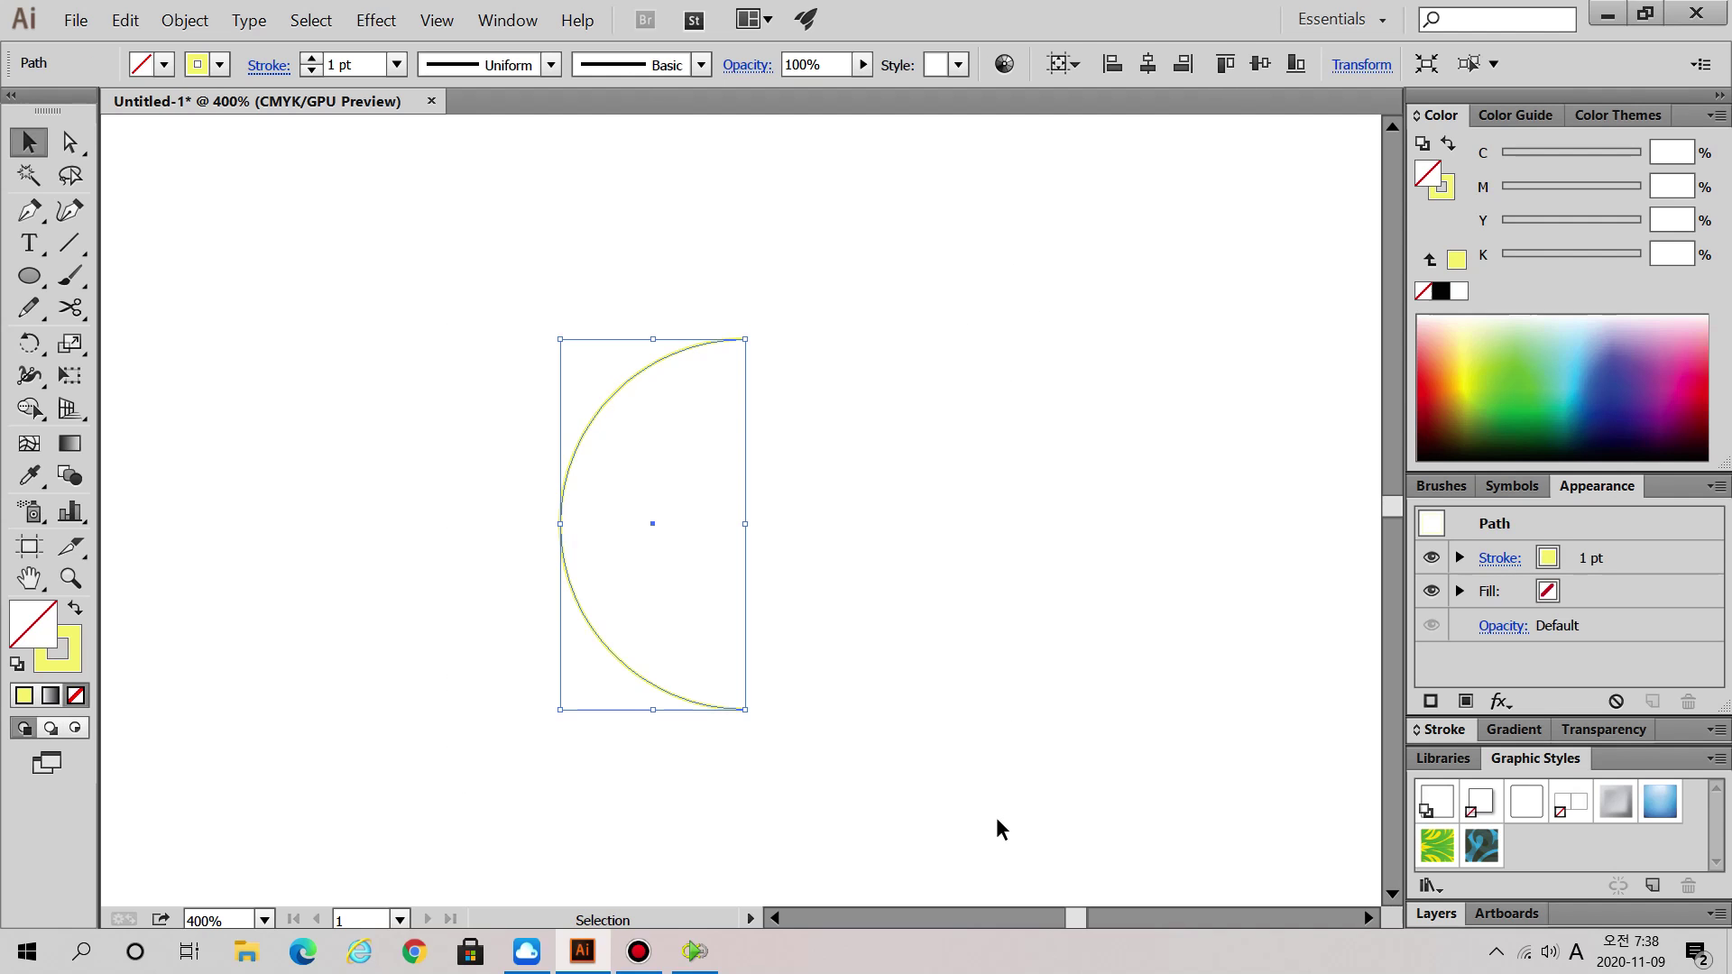
left_click(378, 26)
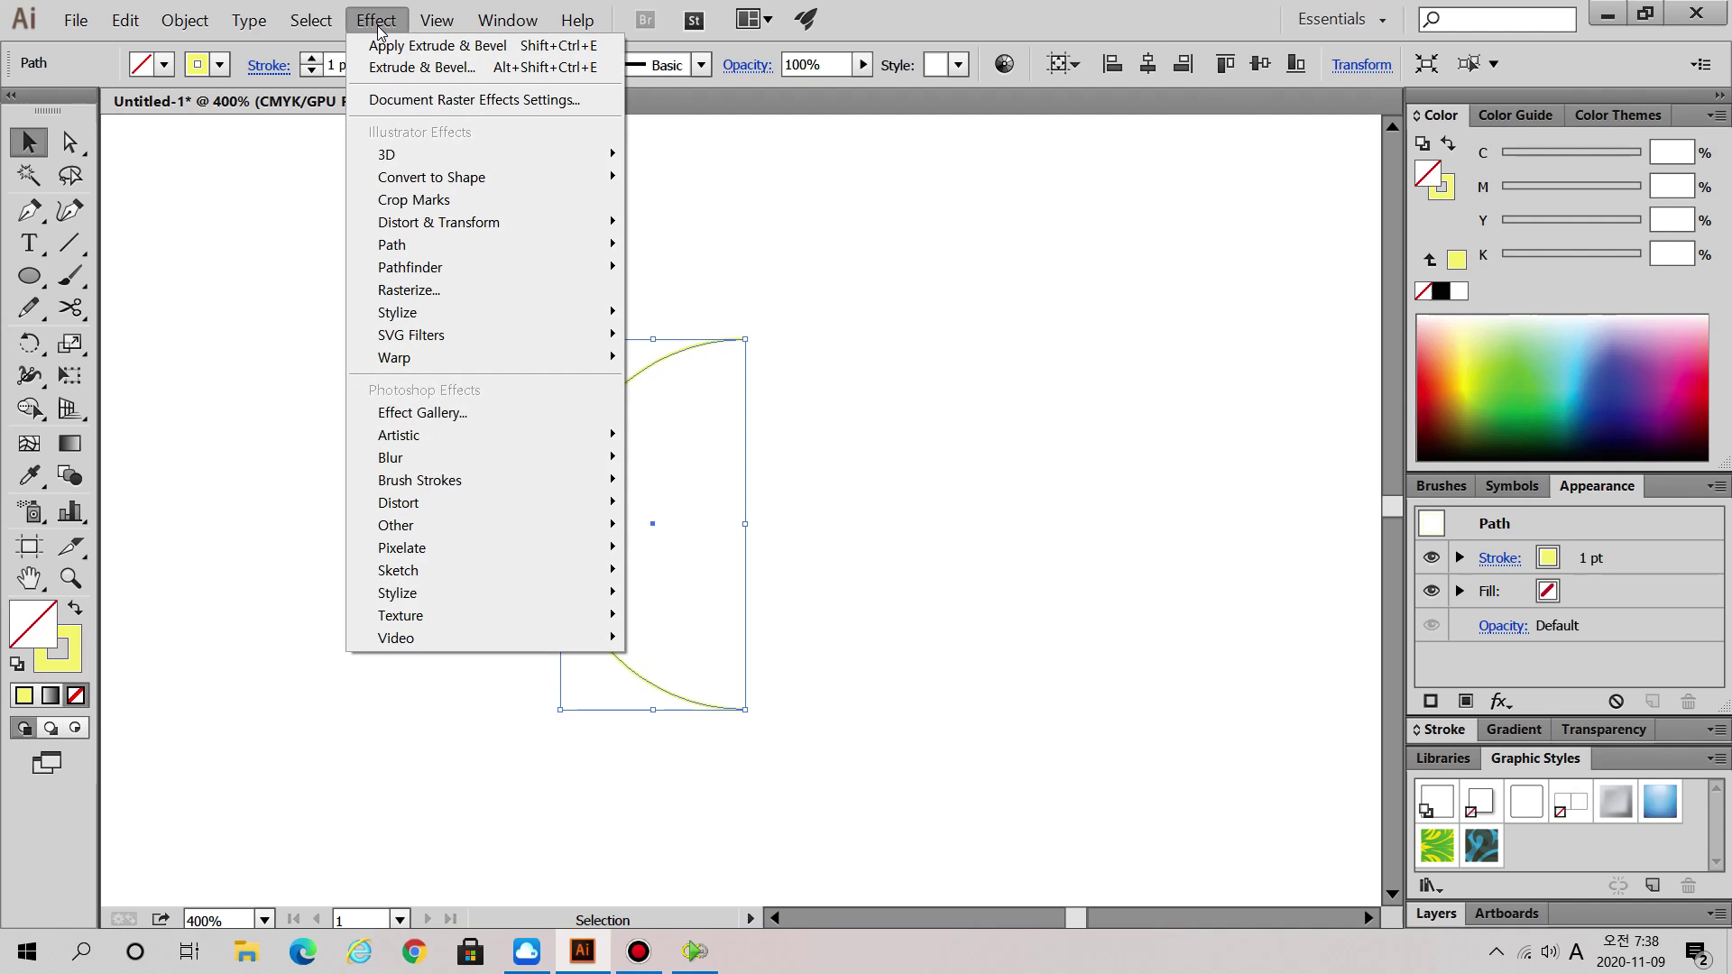
mouse_move(429, 156)
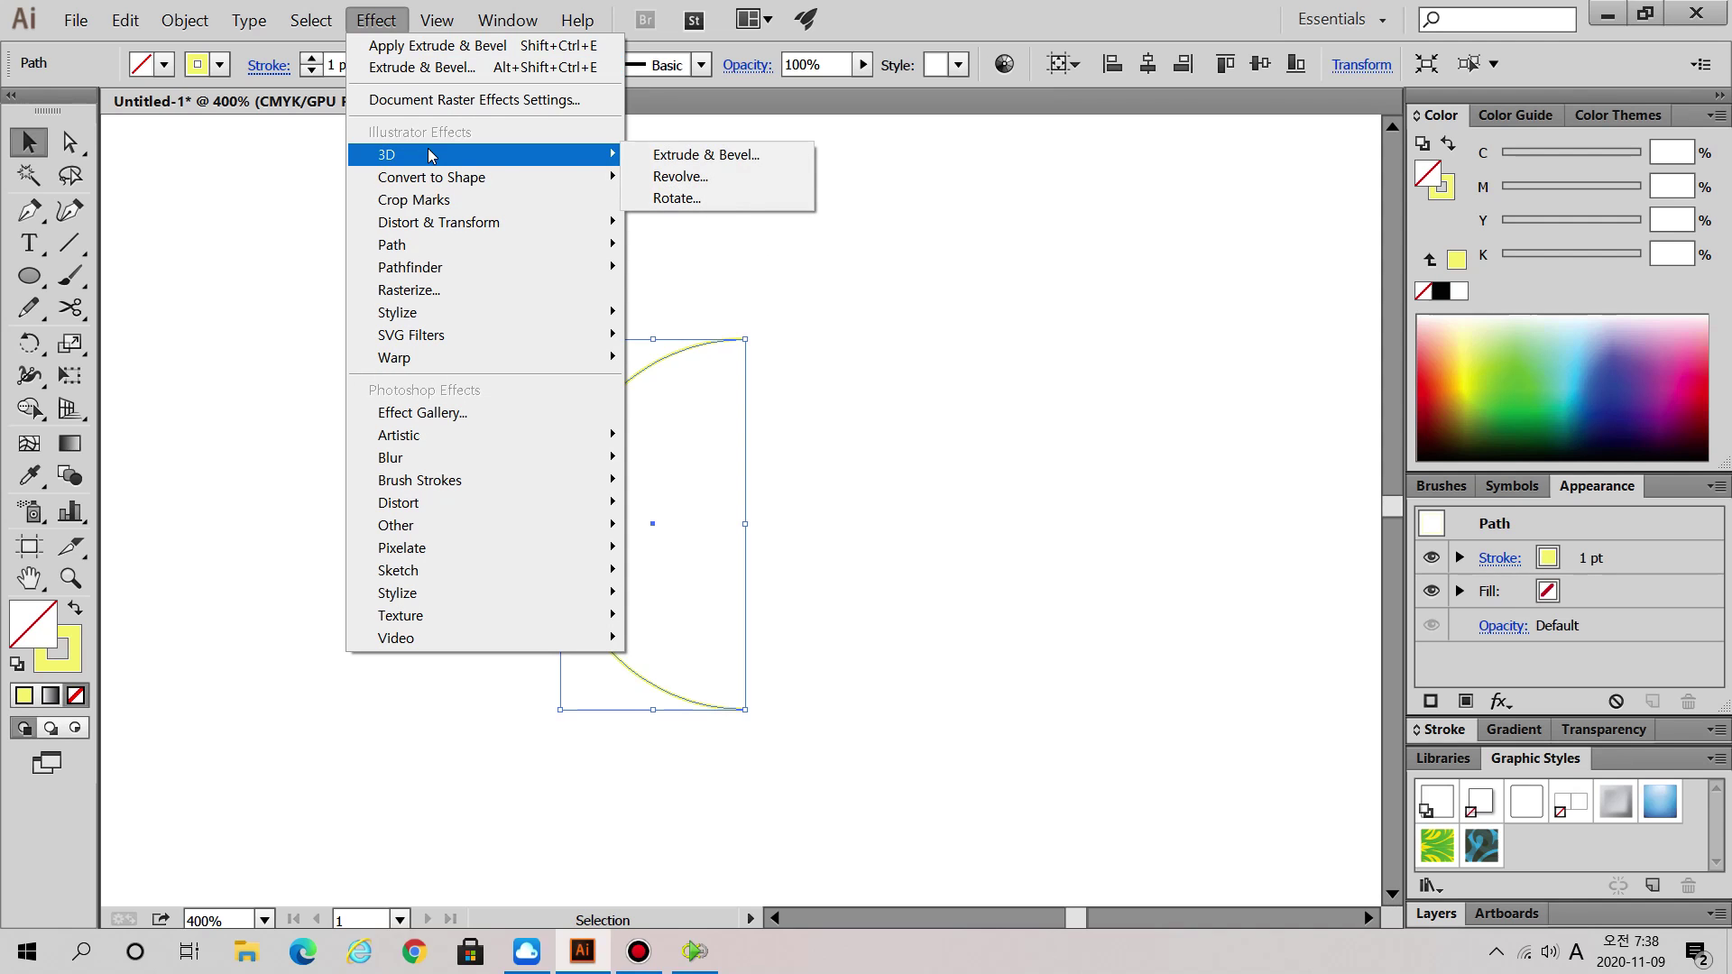
left_click(758, 176)
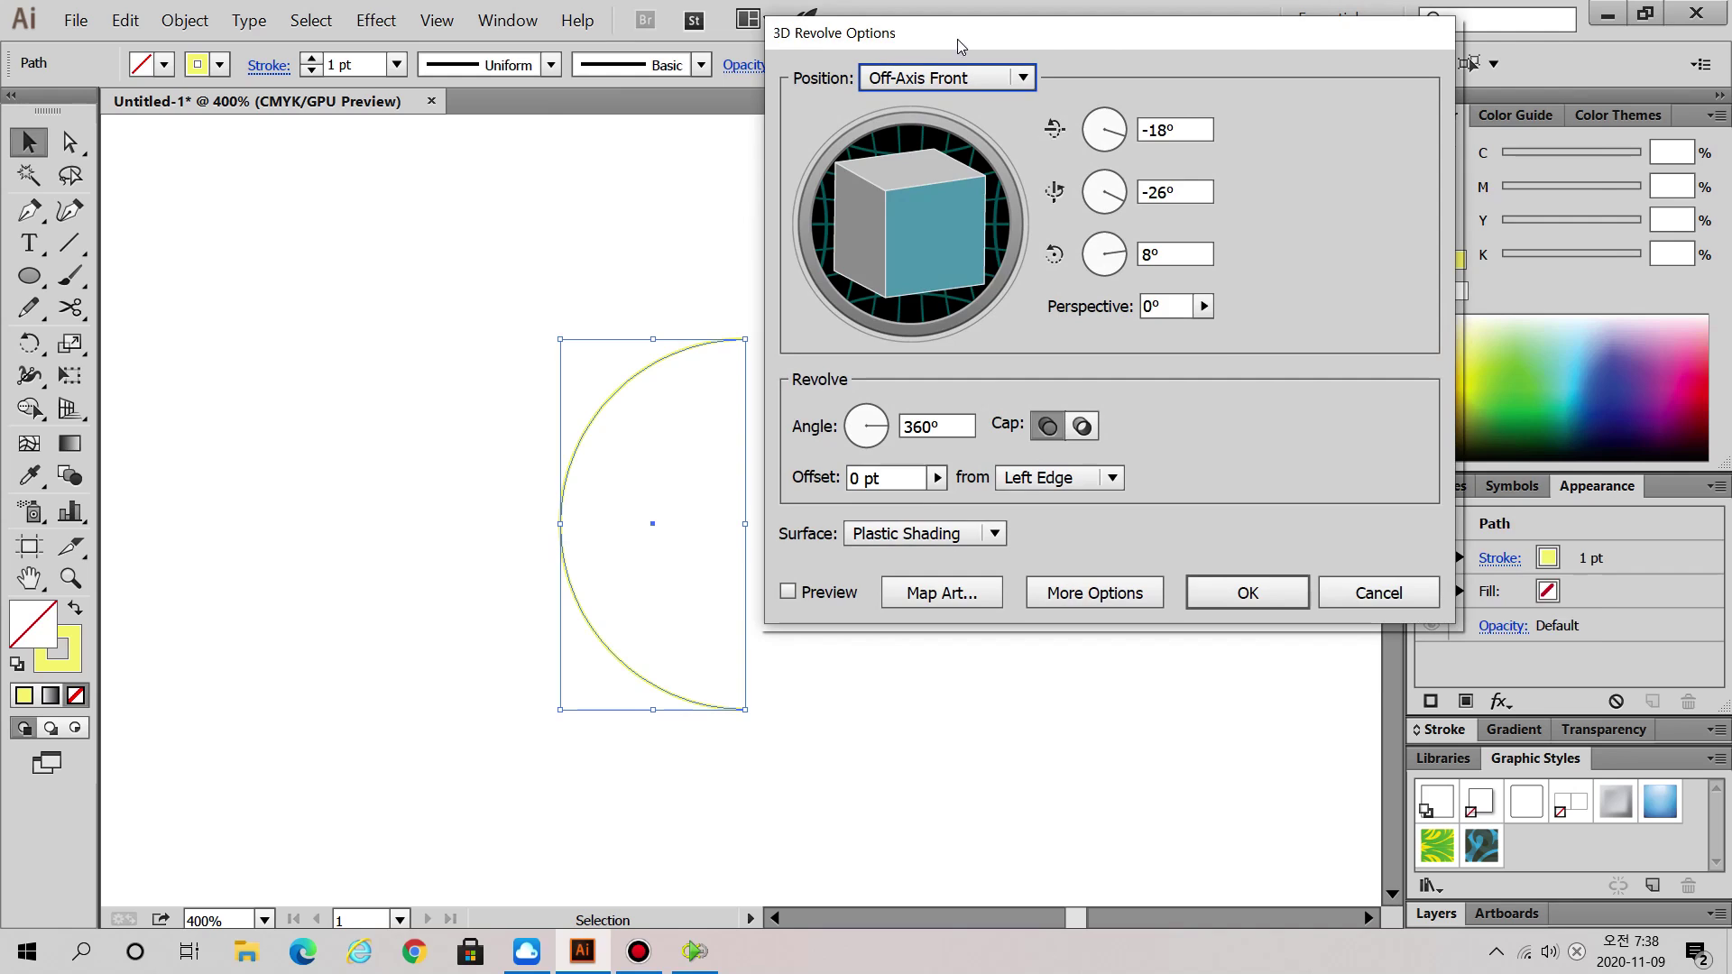
left_click_drag(959, 45, 1096, 110)
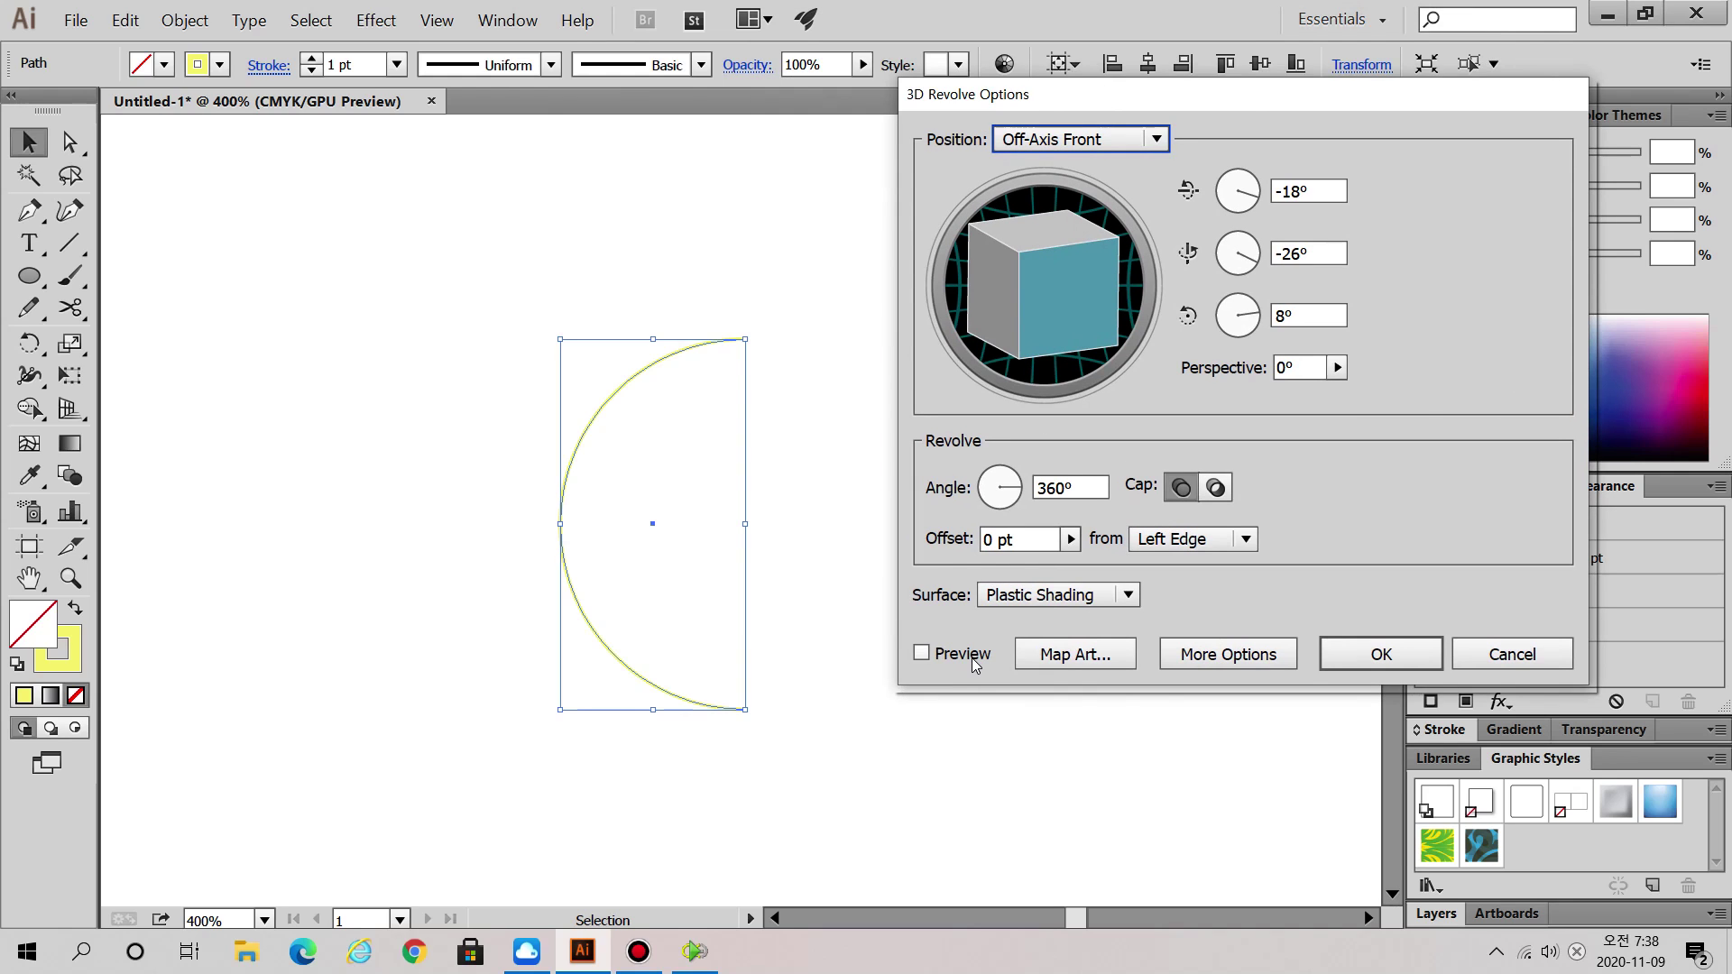
left_click(924, 654)
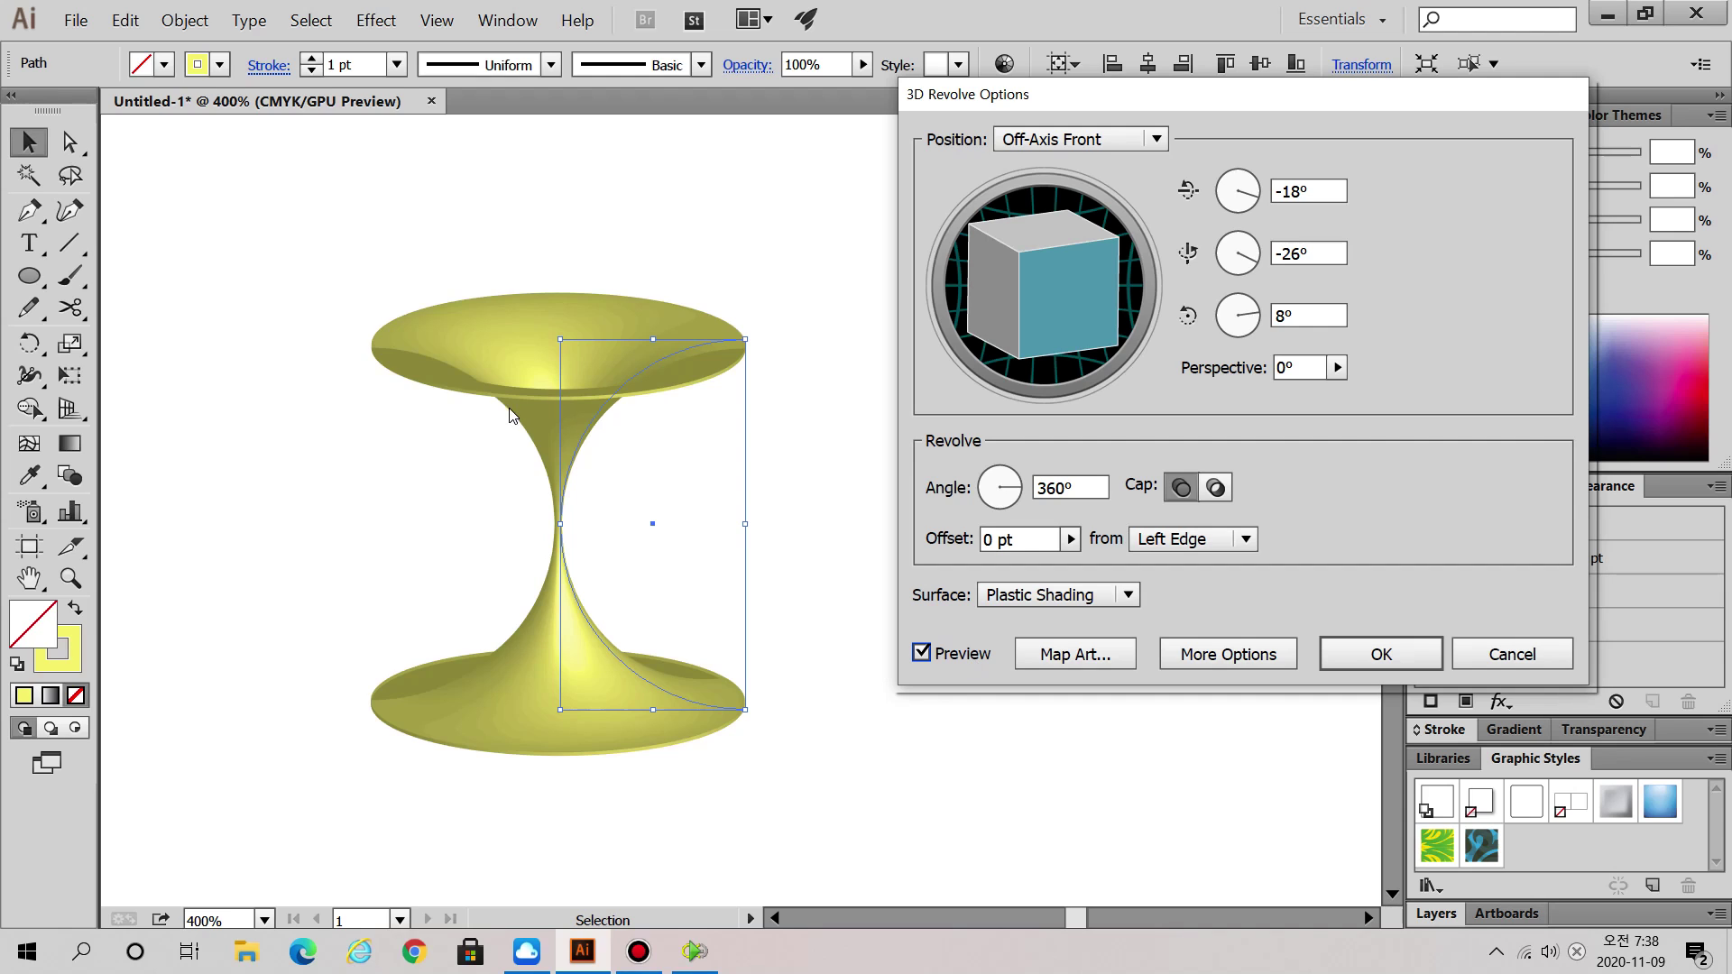
- Revolve the arc from its right edge to form a sphere, and rotate it to -19°, -29° and -2°
left_click(1195, 547)
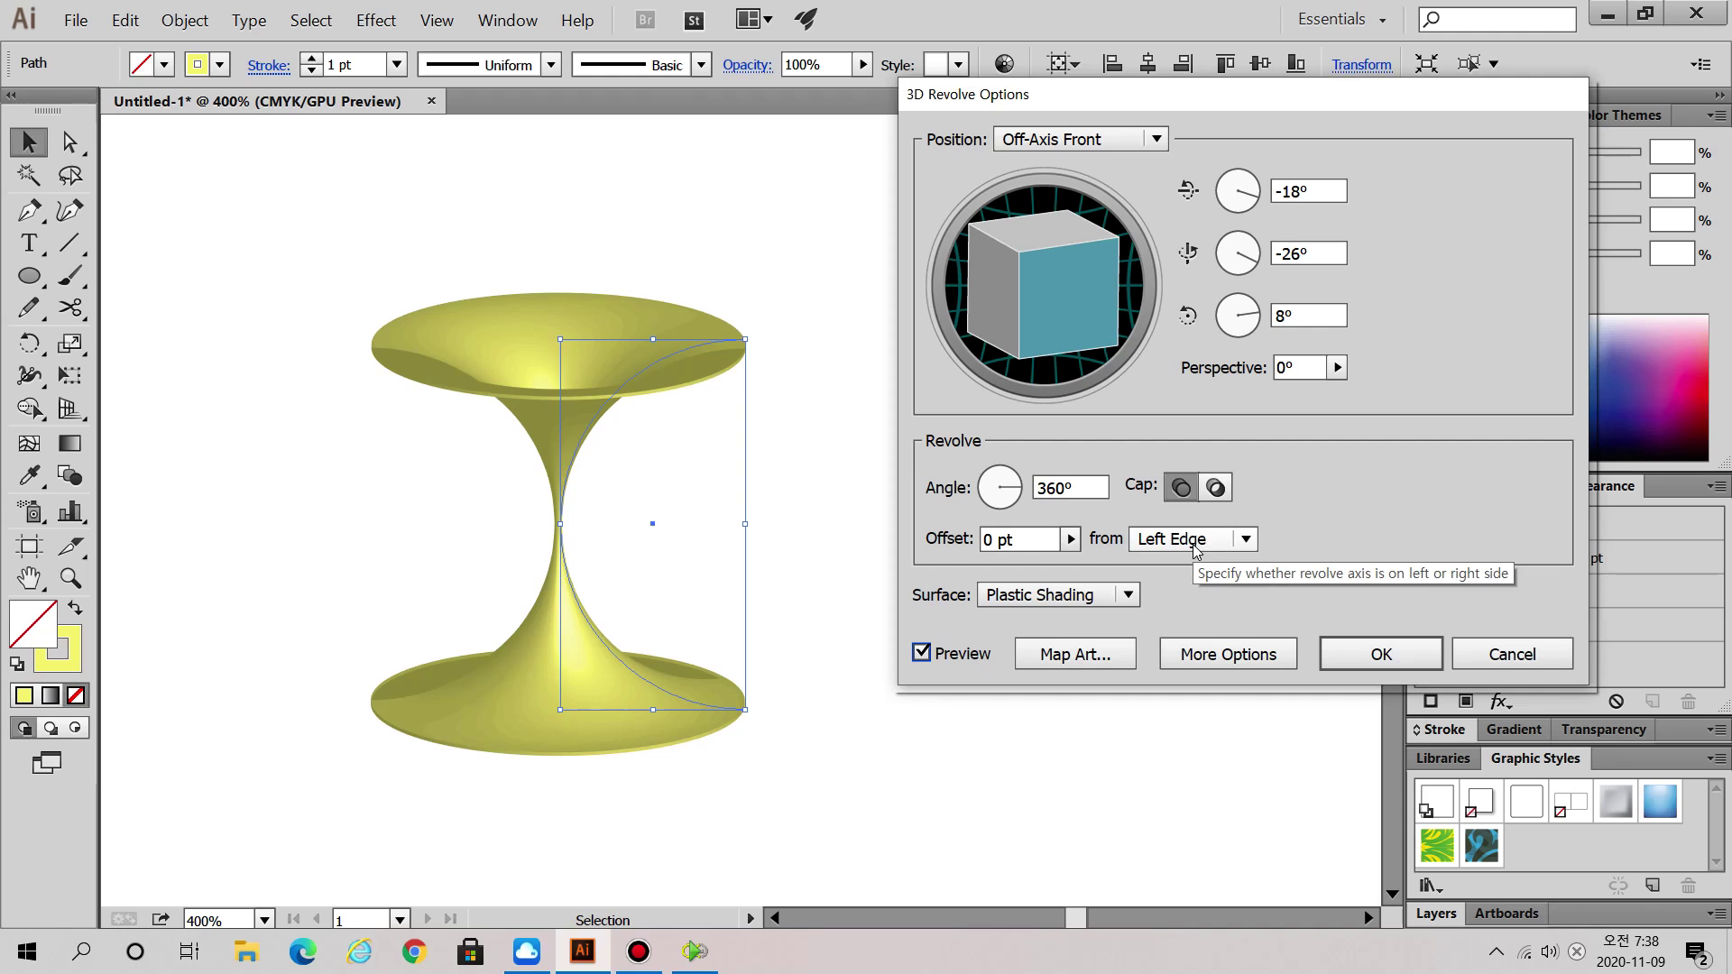
left_click(1200, 597)
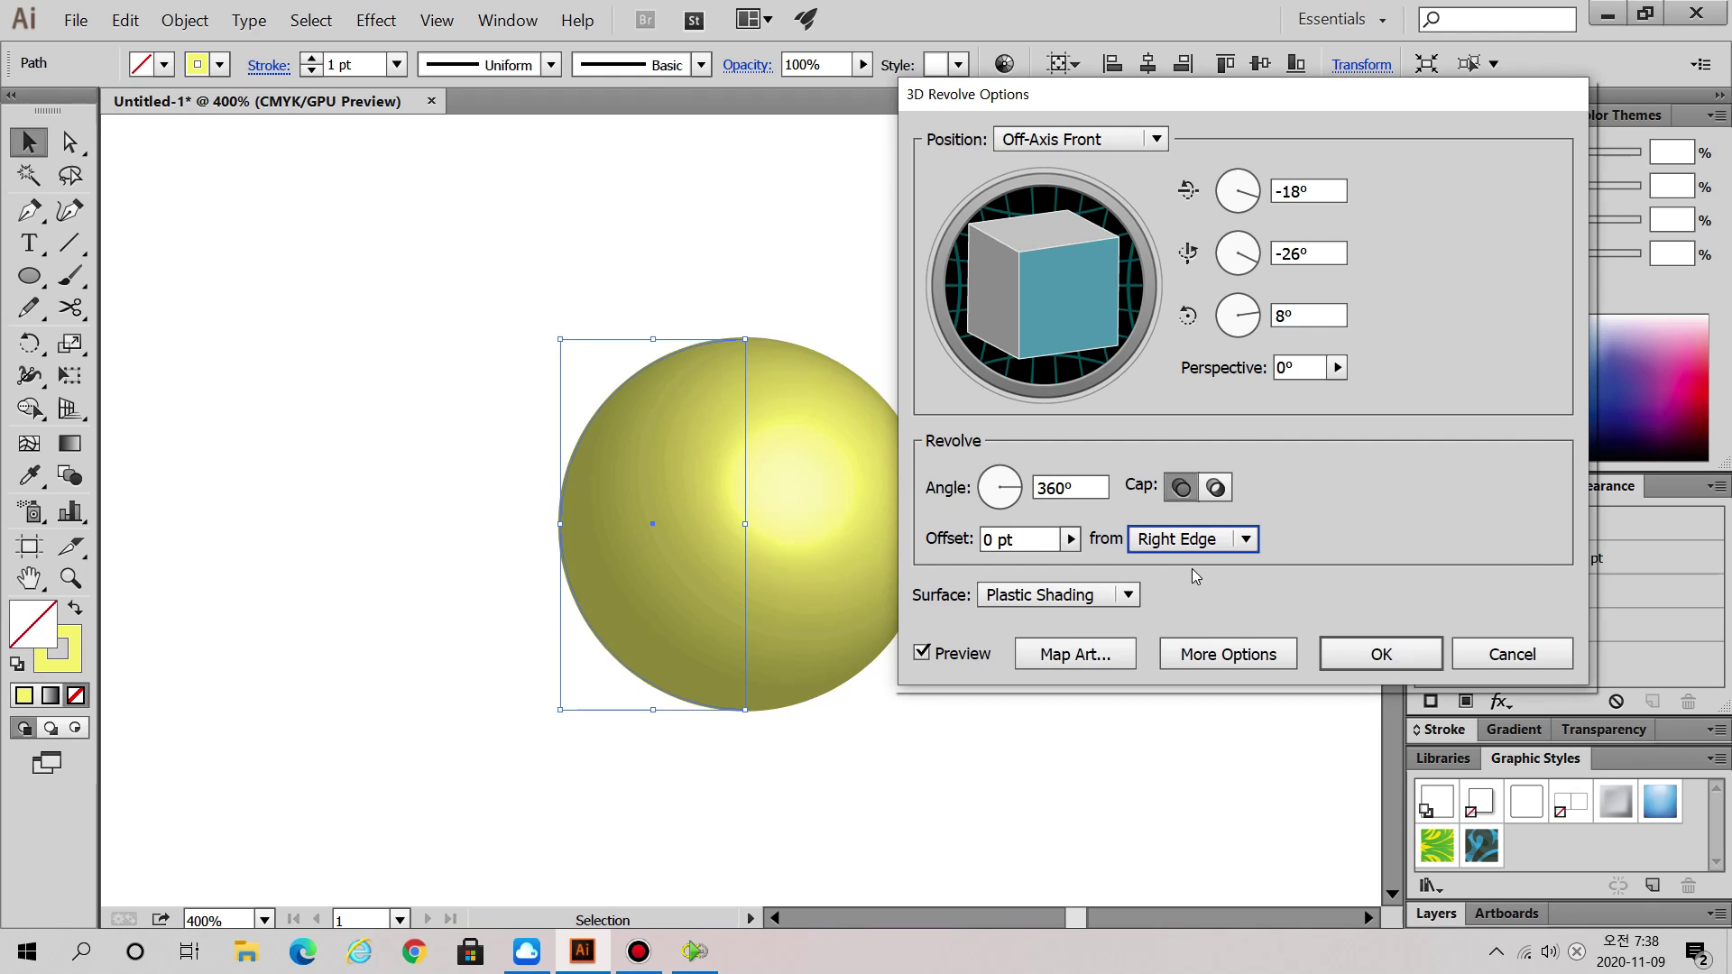
left_click_drag(1126, 97, 1192, 94)
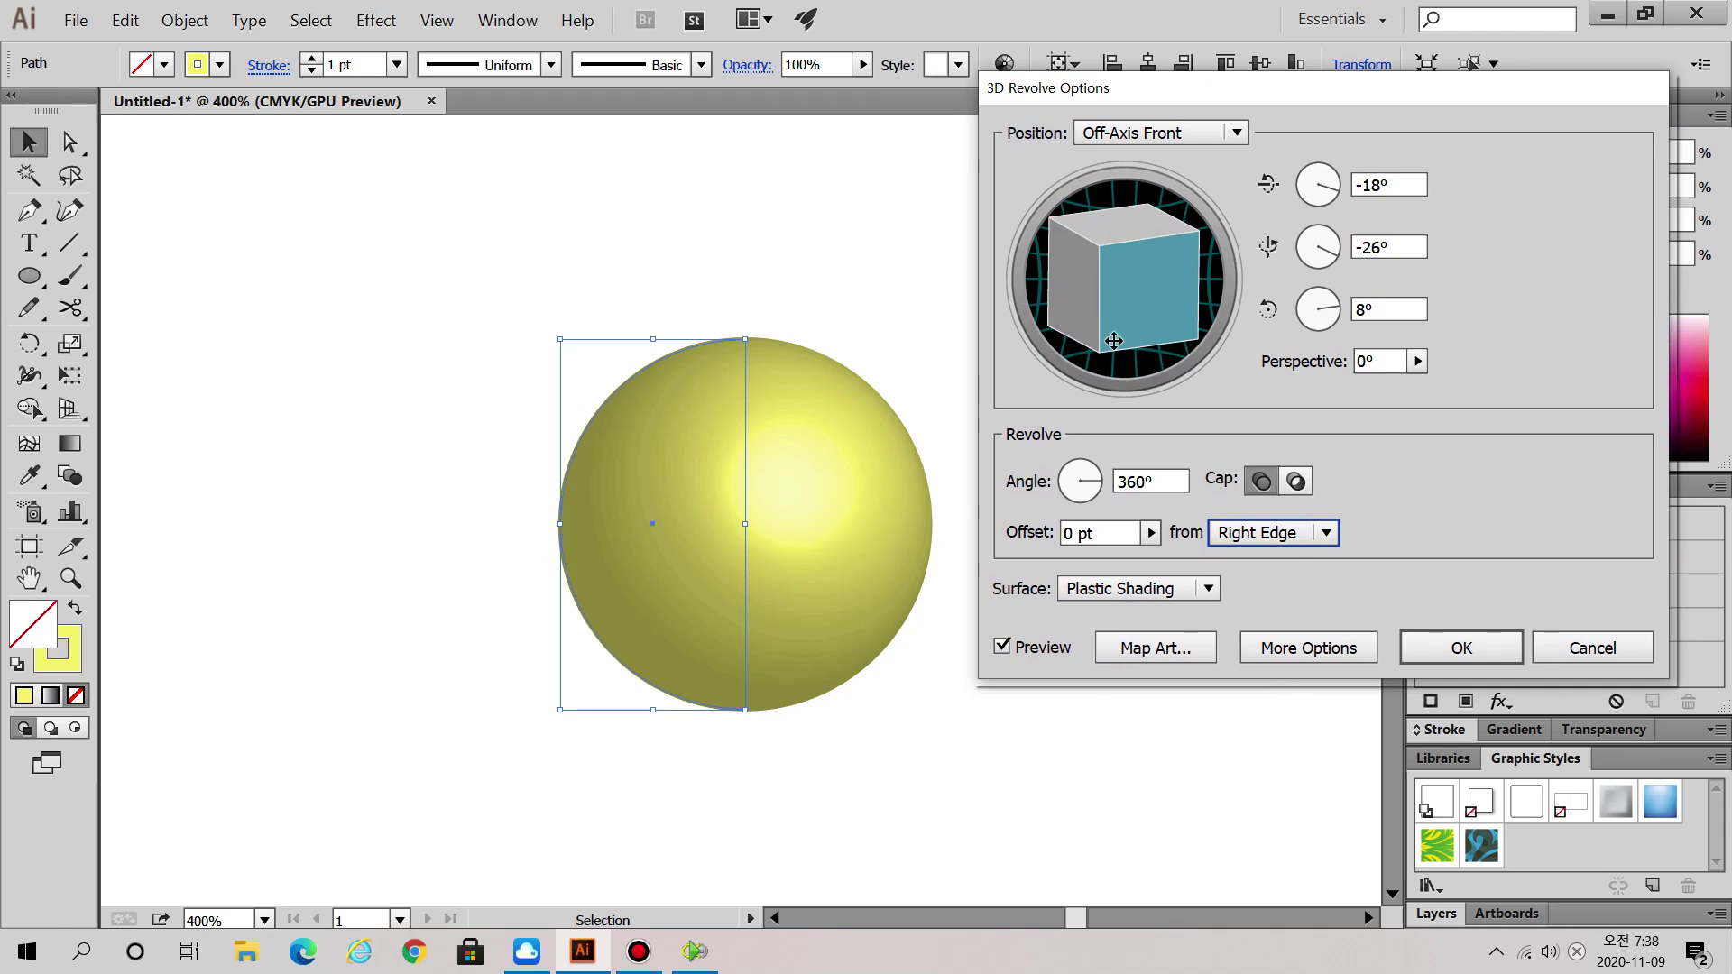
left_click_drag(1137, 294, 1173, 283)
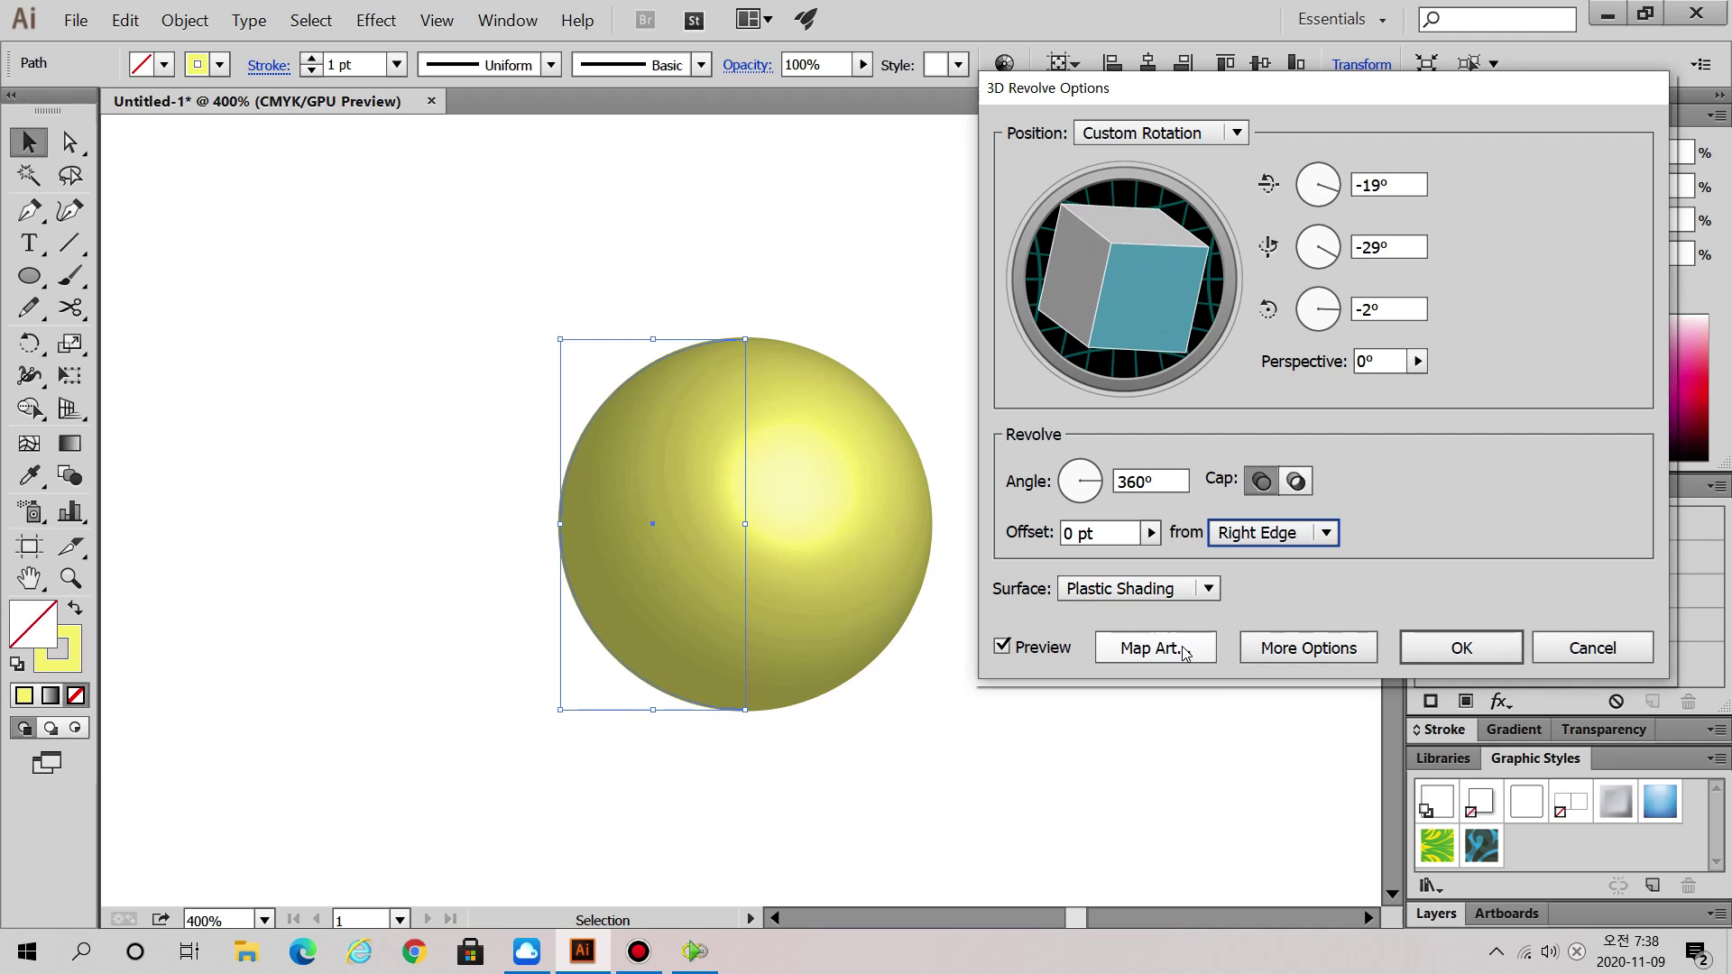
- Preview the sphere with Wireframe, No Shading and Diffuse Shading surfaces, and return to Plastic Shading
left_click(1208, 588)
left_click(1190, 614)
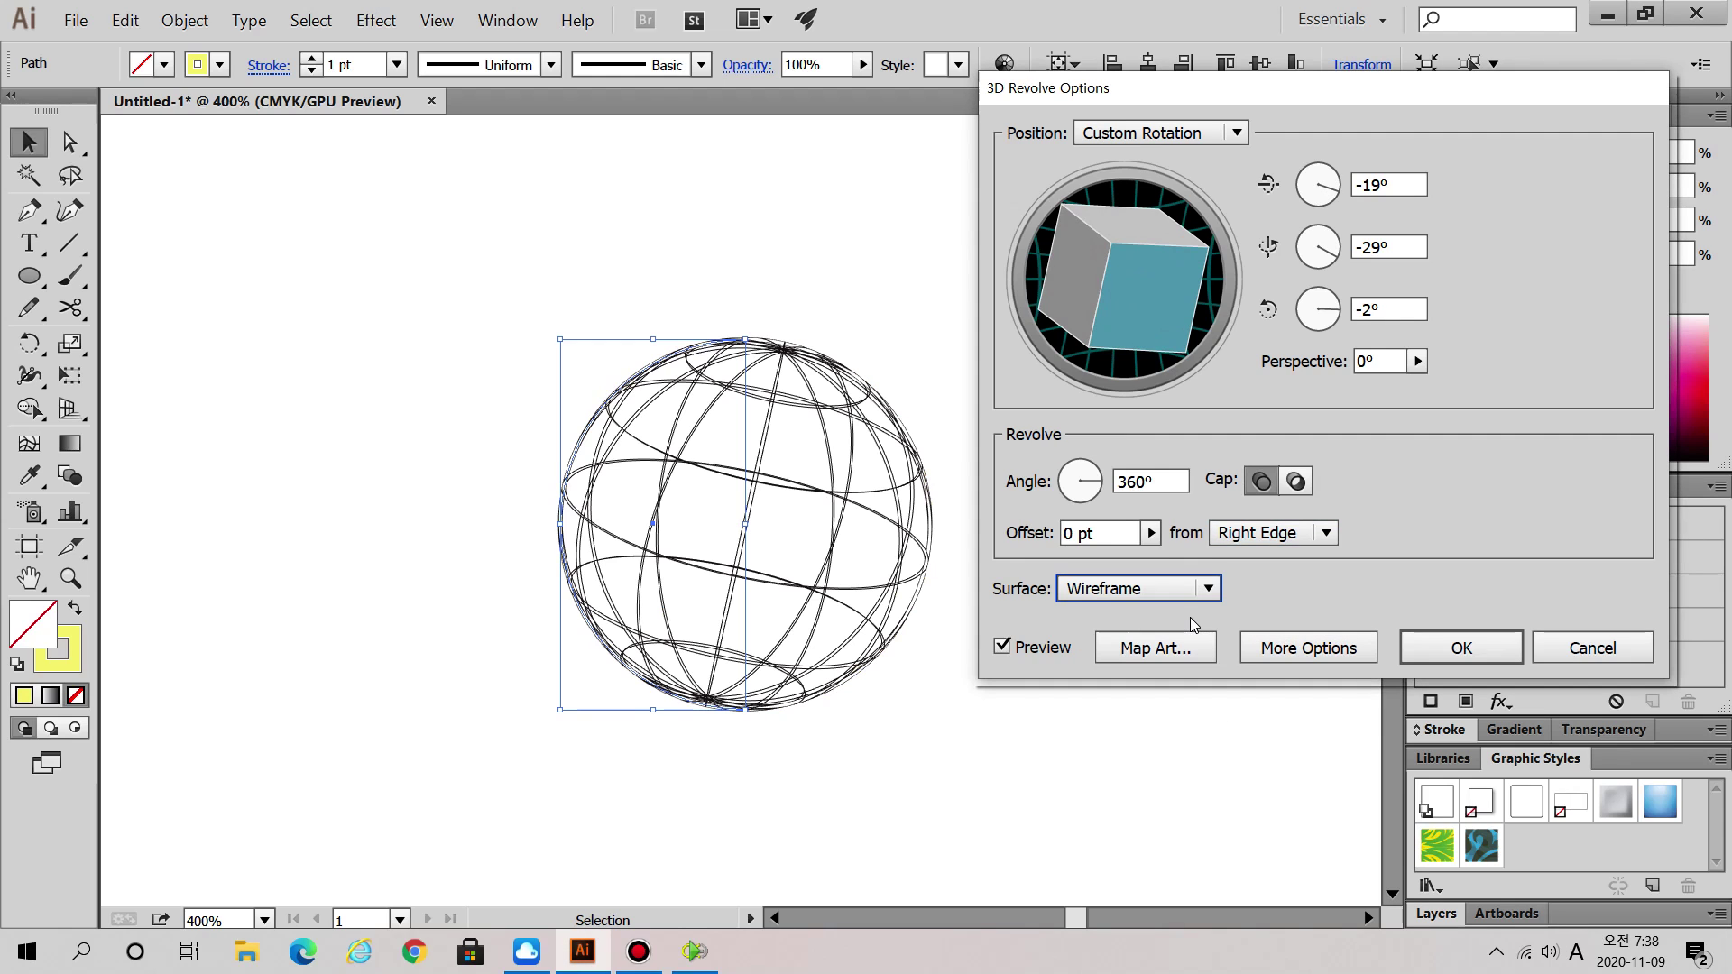
left_click(1196, 595)
left_click(1173, 648)
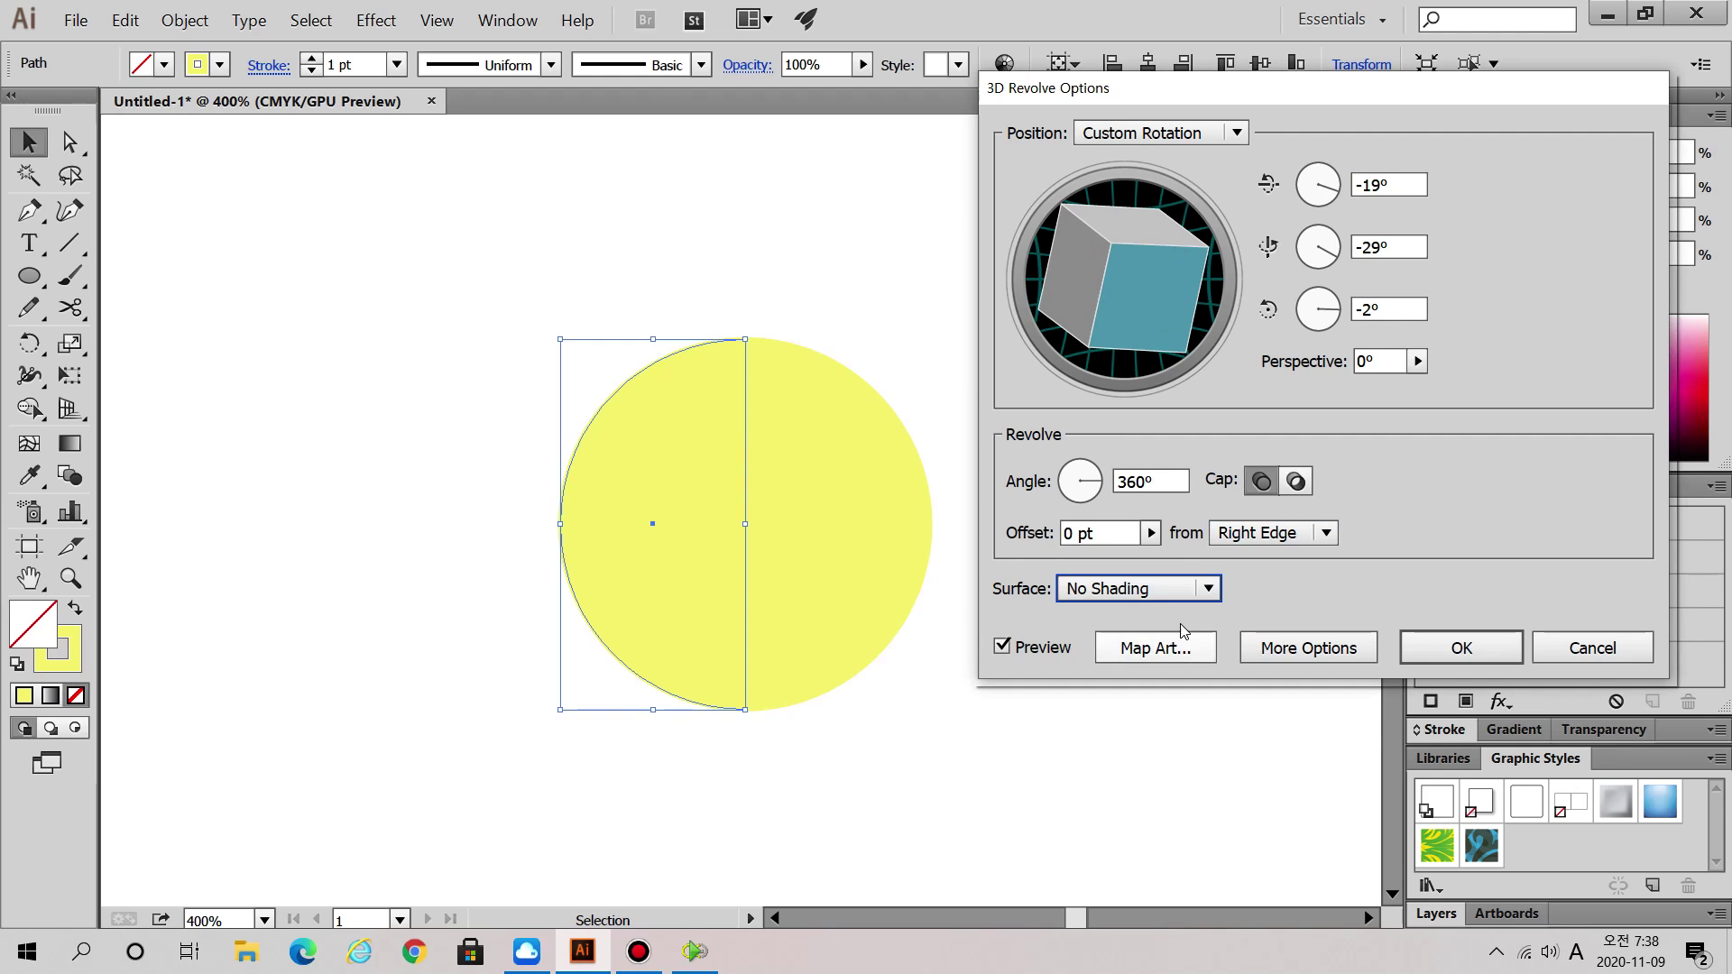
left_click(1173, 588)
left_click(1159, 679)
left_click(1166, 591)
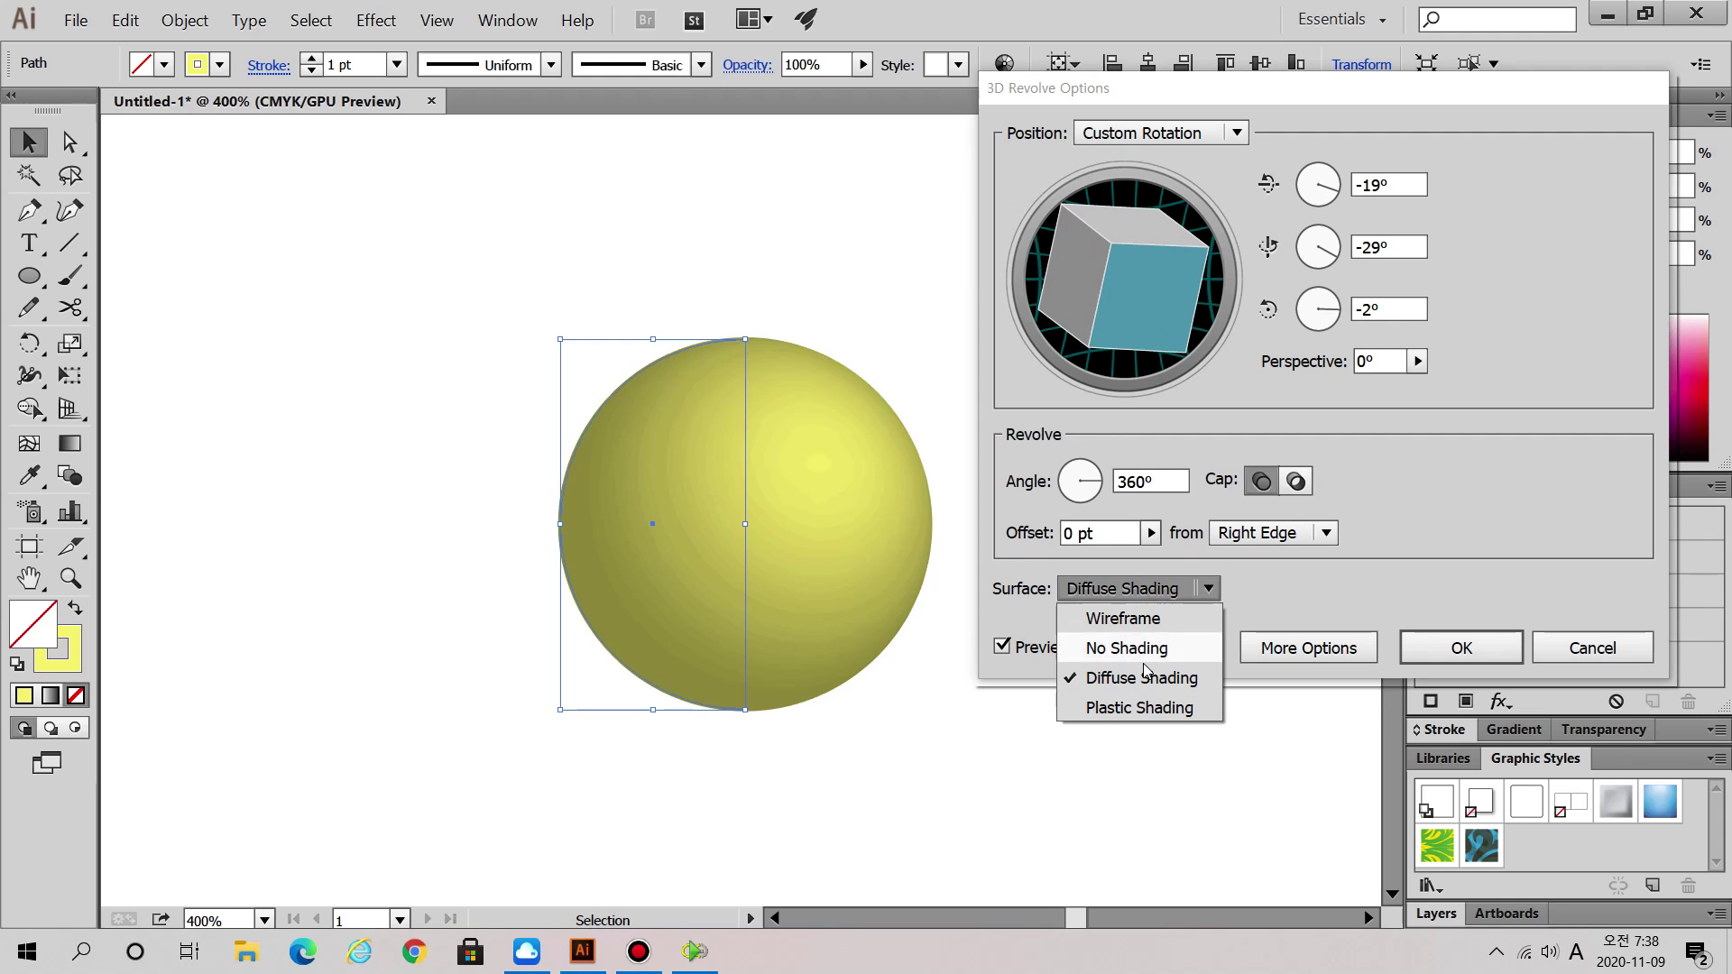
left_click(1142, 709)
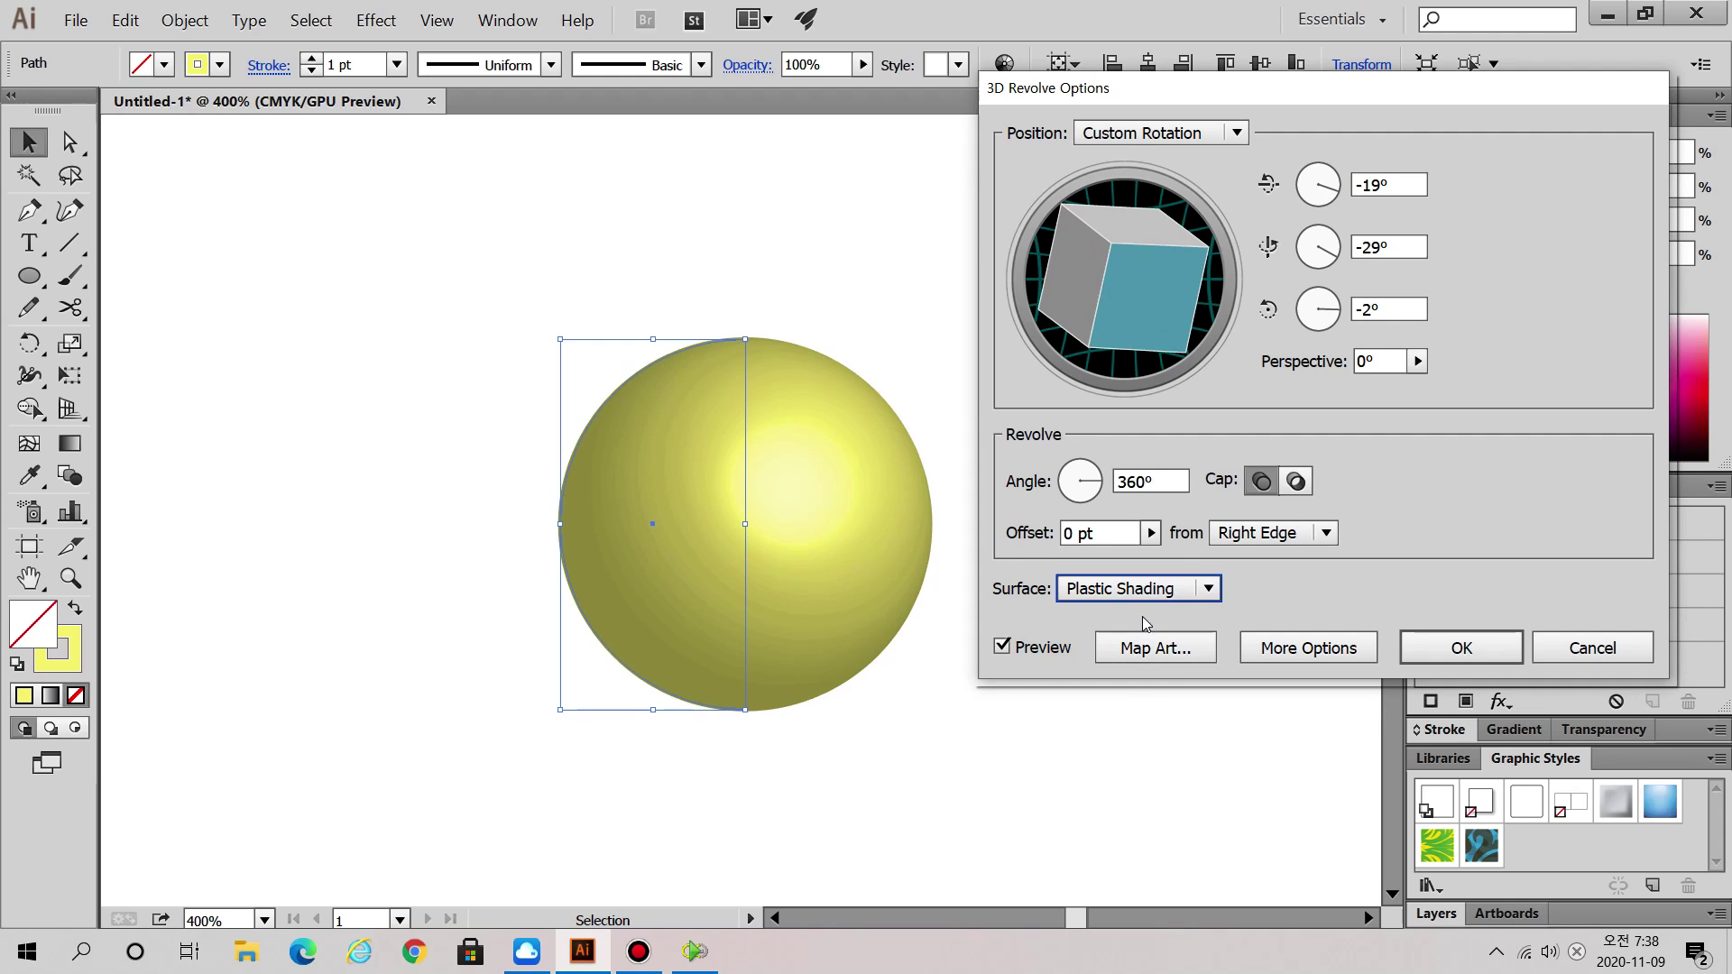
- Compare the sphere's two mappable surfaces in Map Art, and leave without mapping a symbol
left_click(1141, 651)
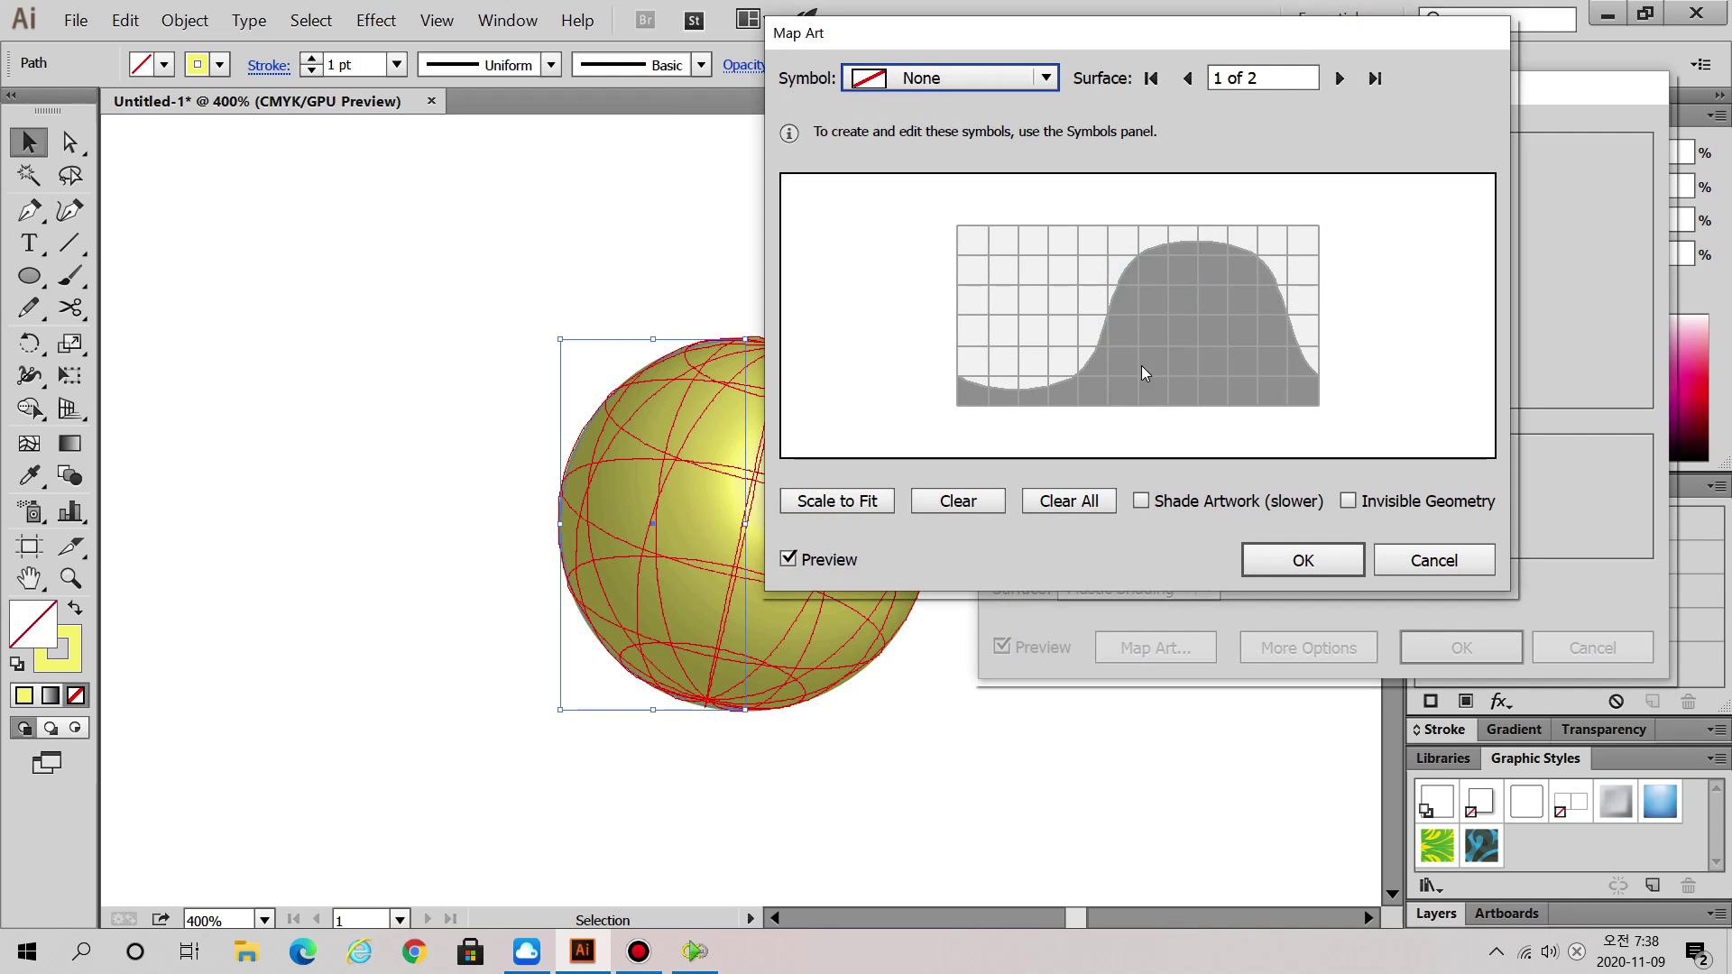
left_click_drag(1275, 35, 1447, 105)
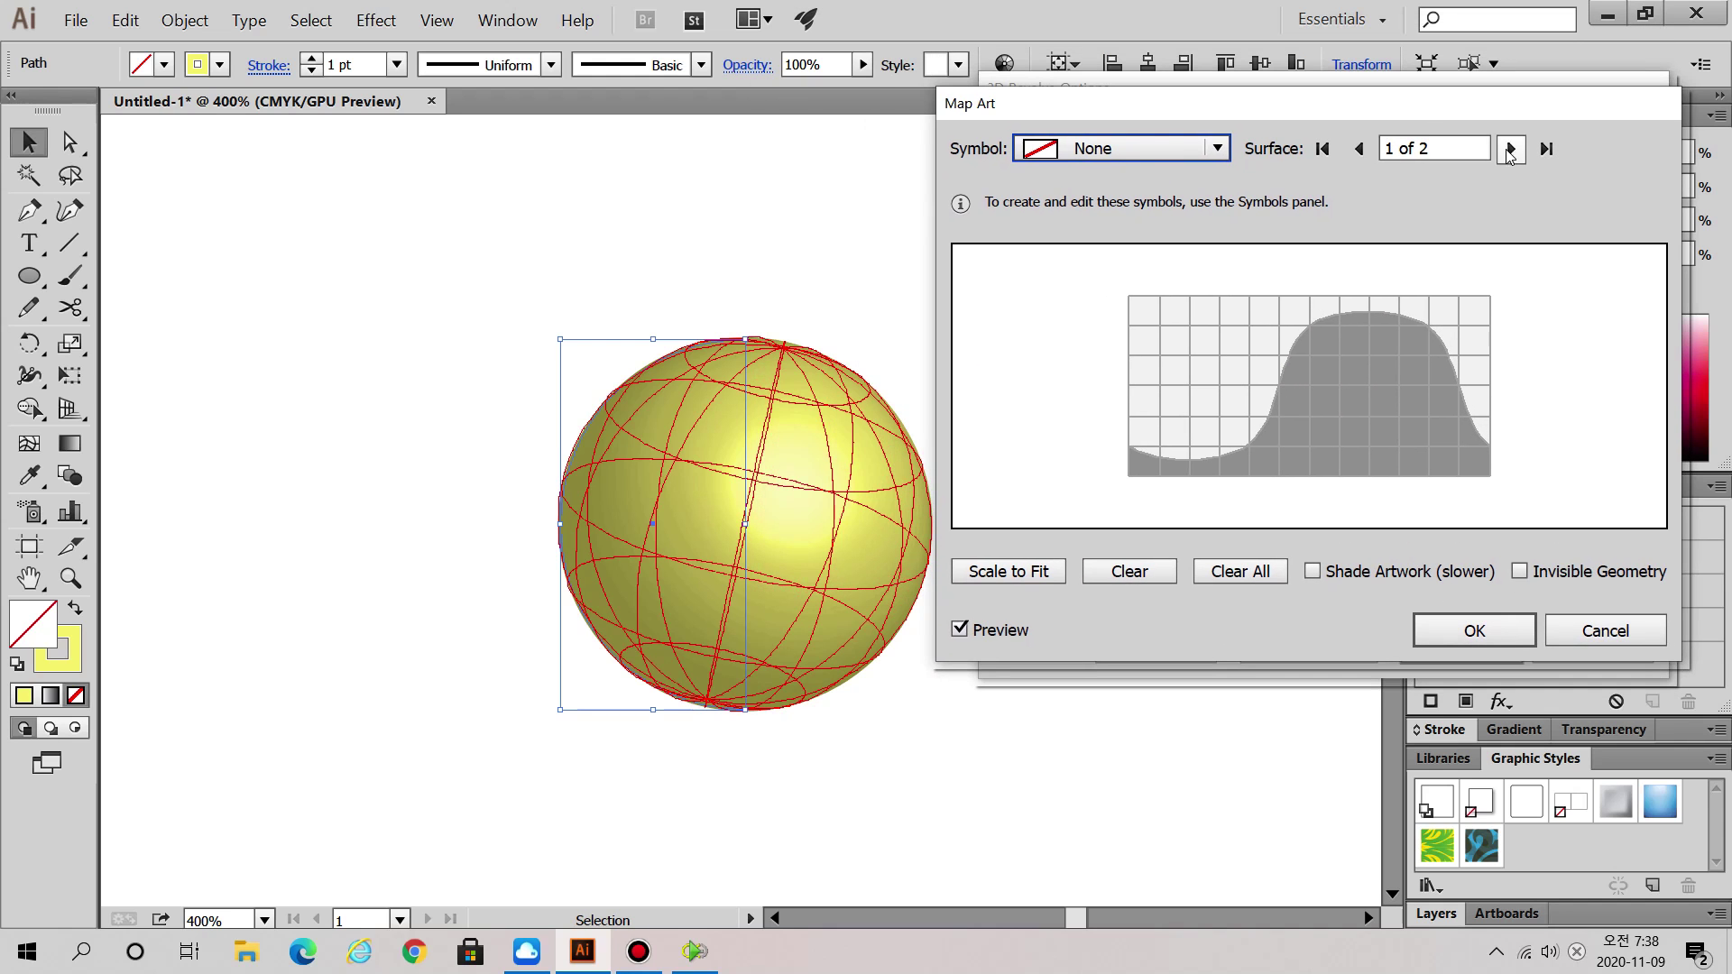
left_click(1511, 148)
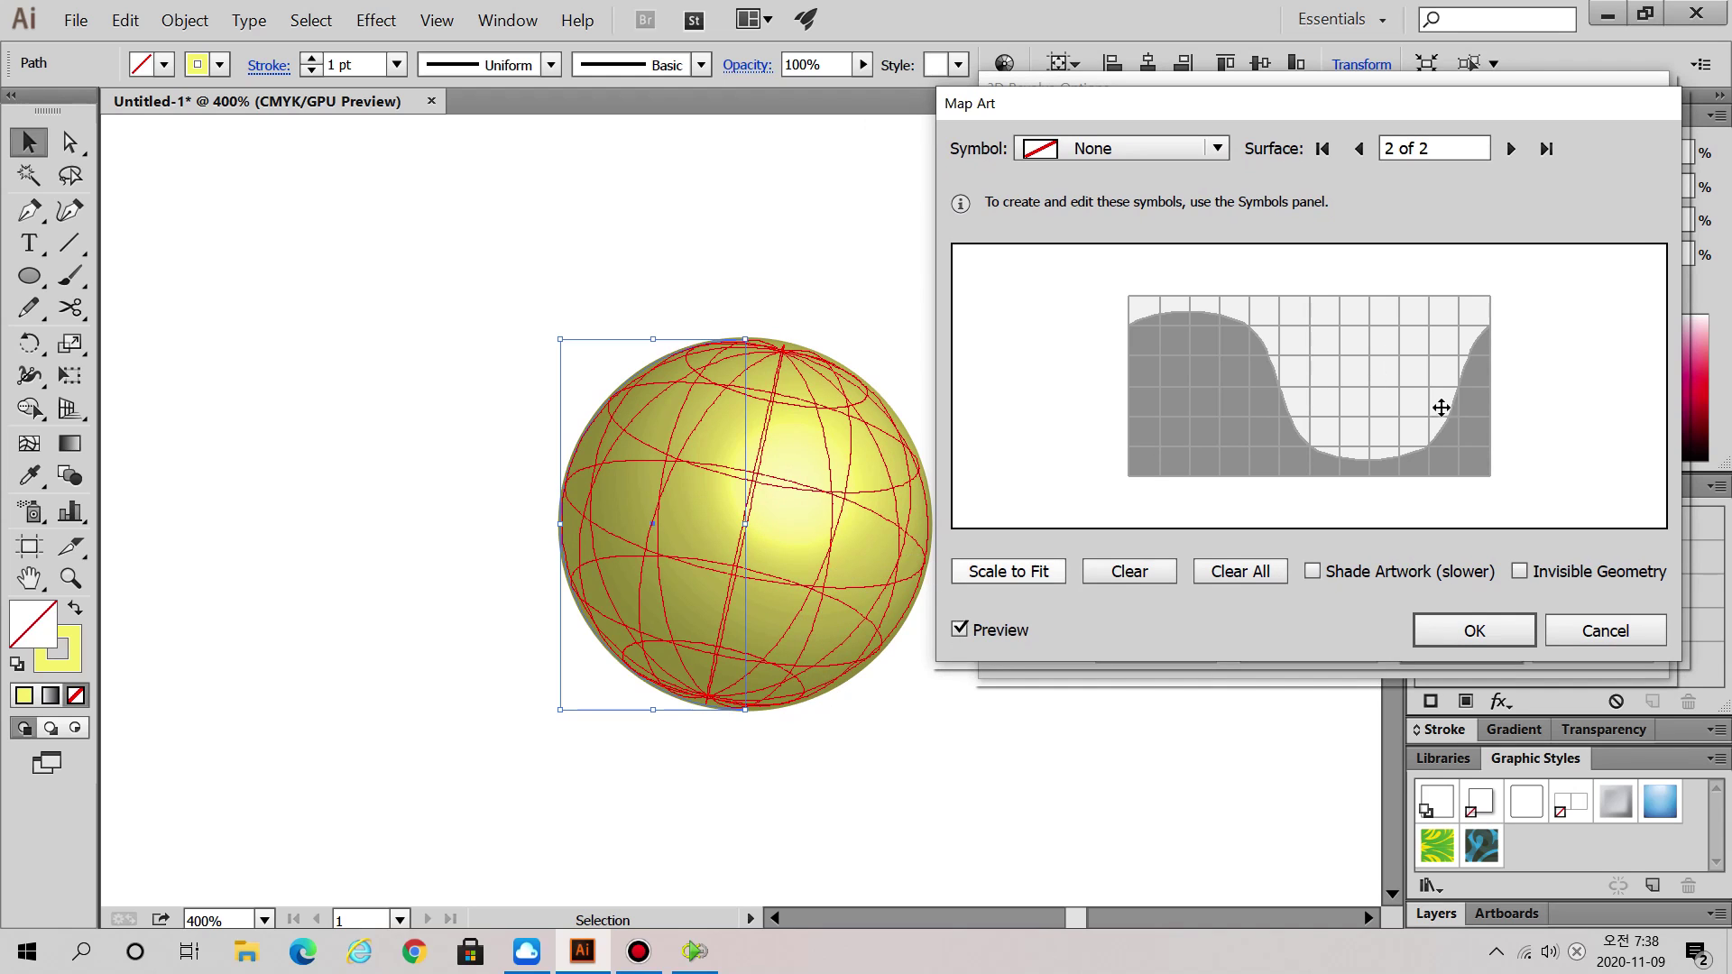
left_click(1360, 148)
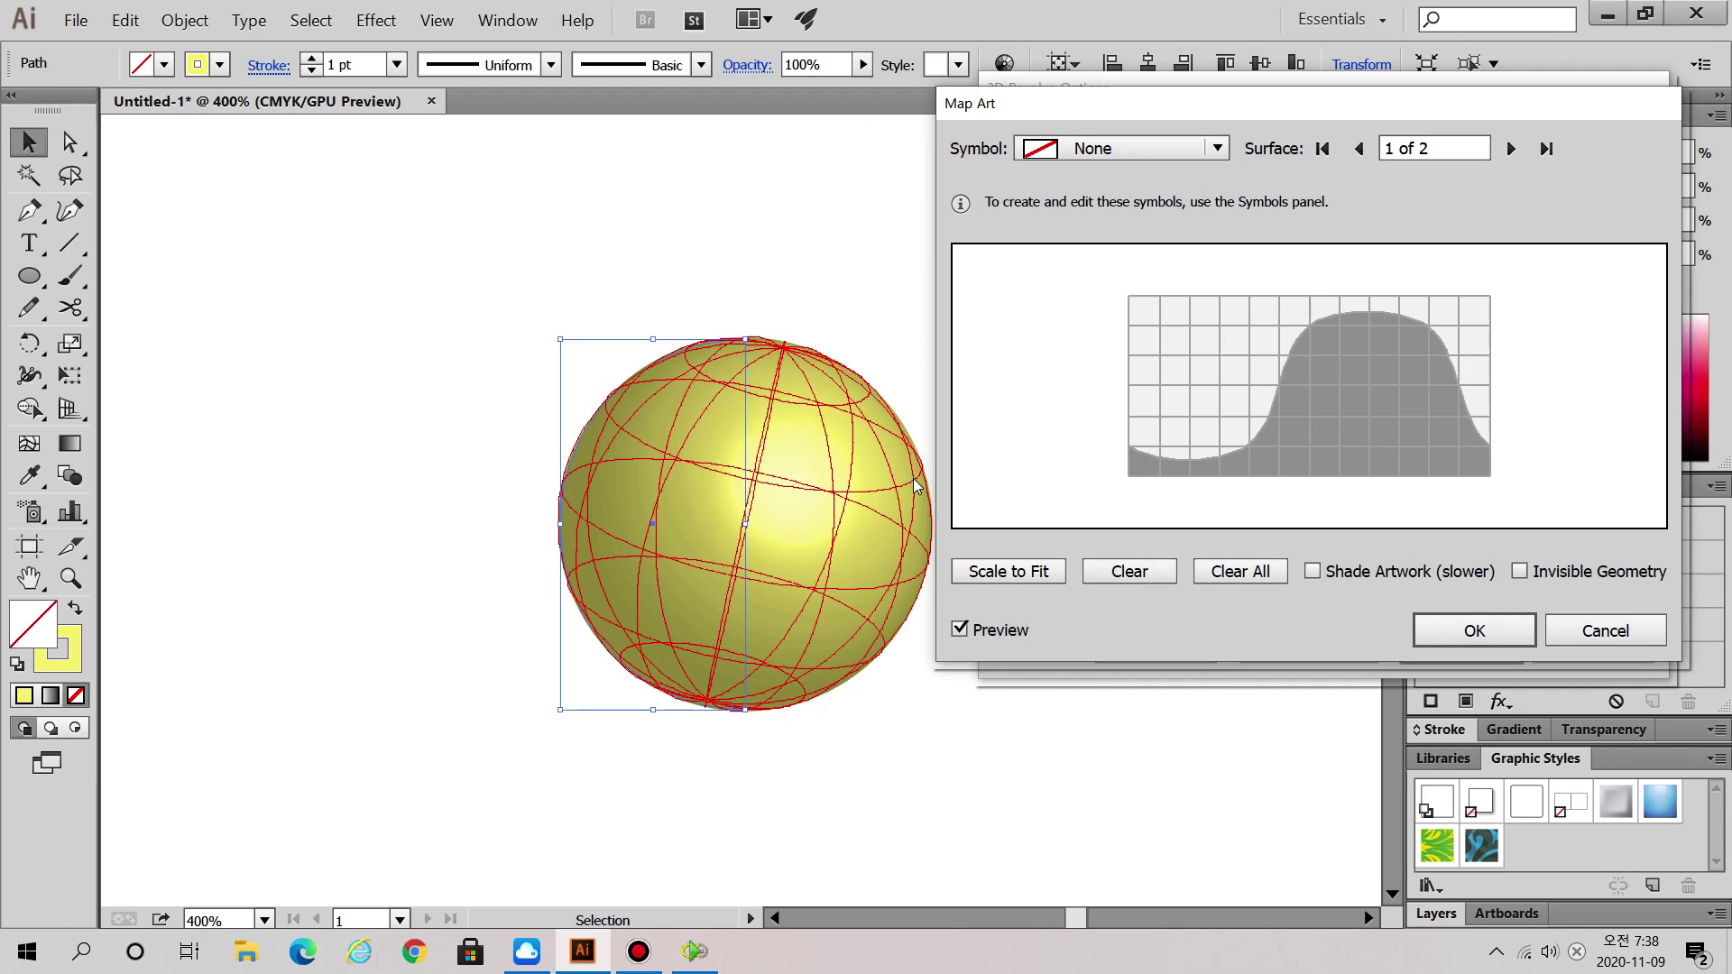
key("ctrl")
key("ctrl")
left_click(1511, 149)
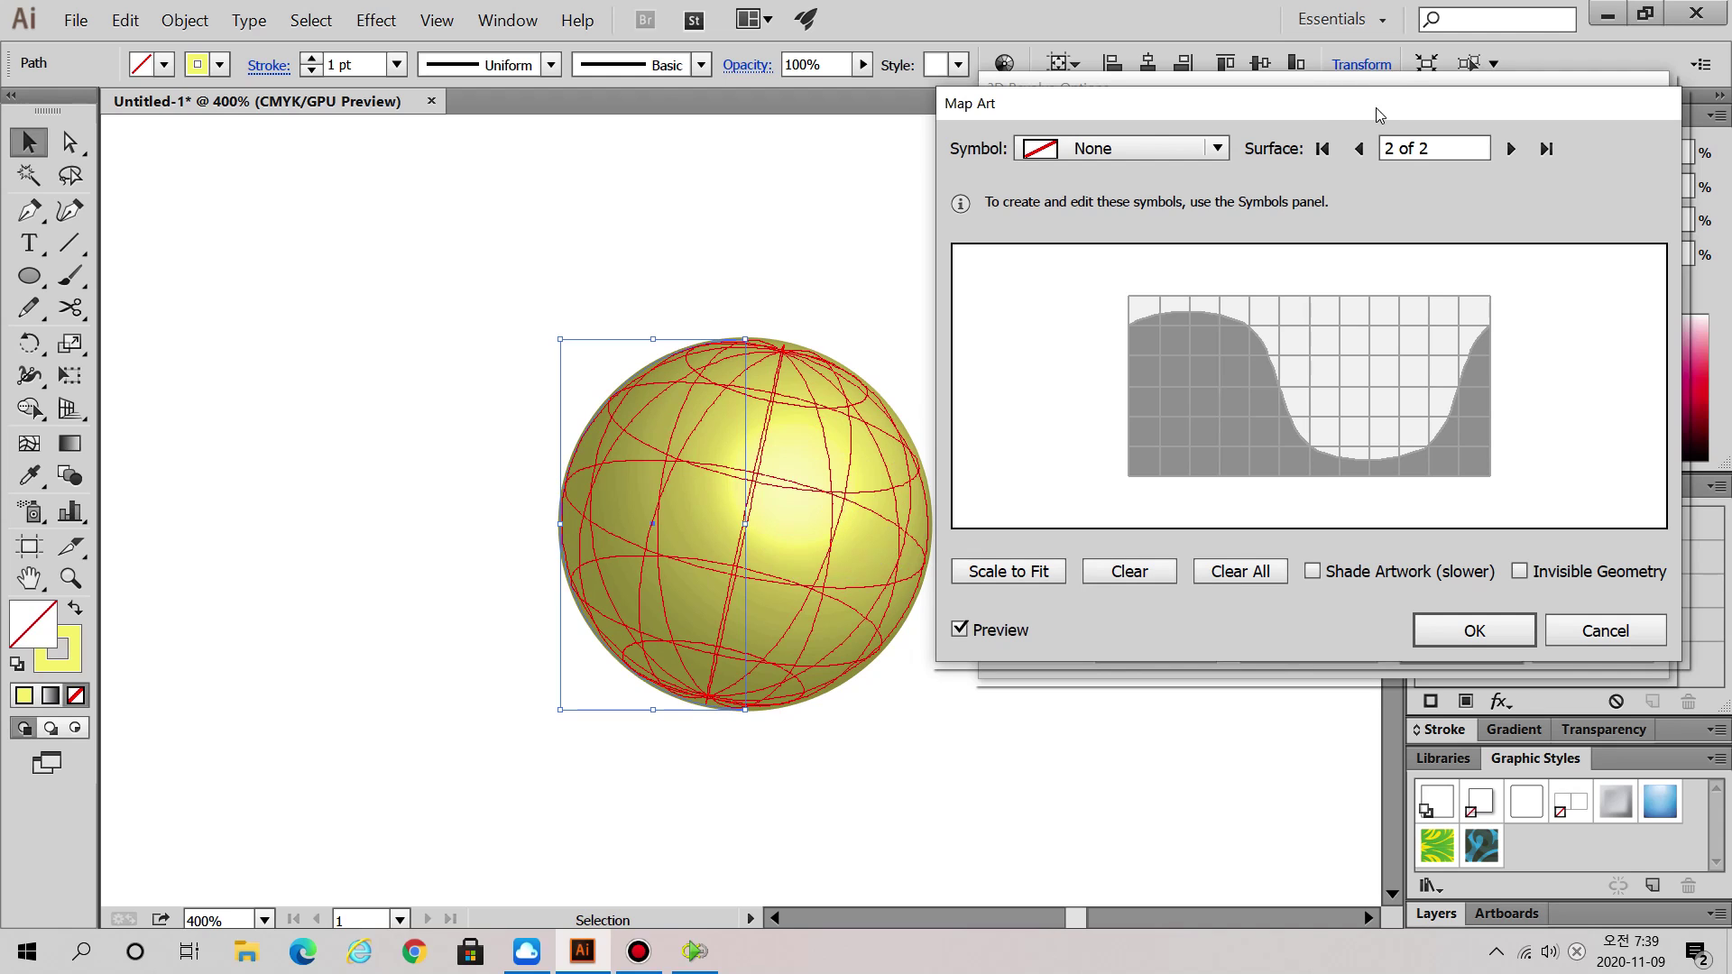
left_click(1625, 641)
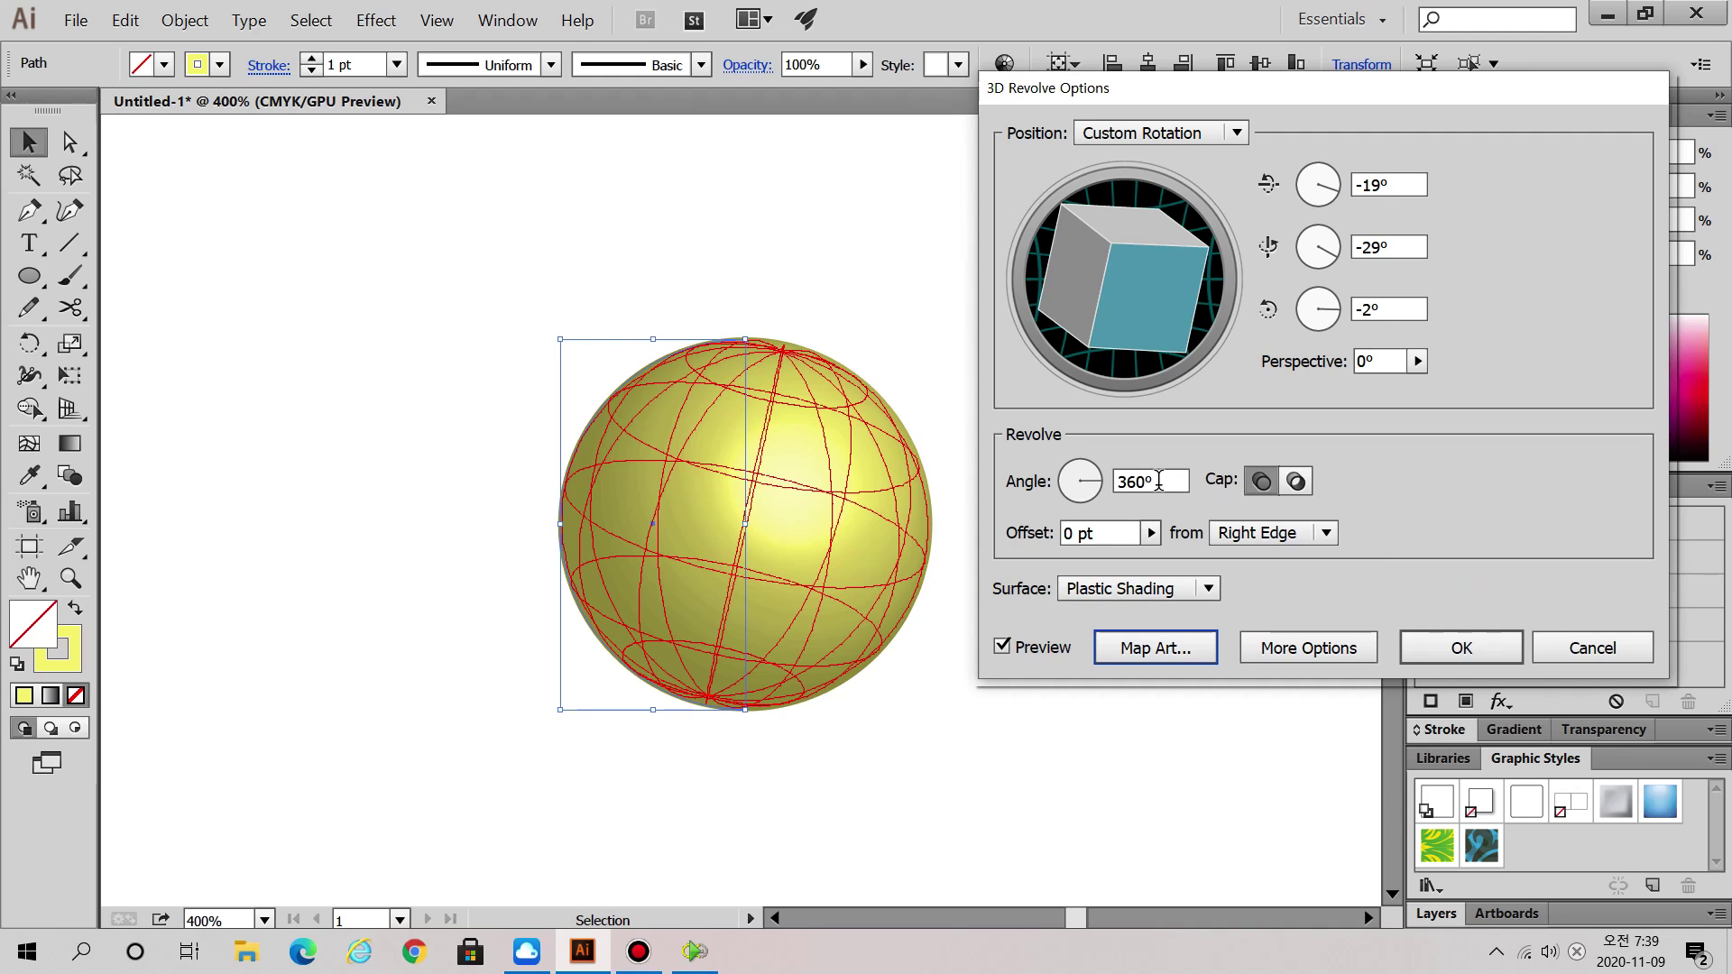
- Try a 289° revolve angle, rotate the sphere to -102°, -51° and 90°, and set the revolve angle back to 360°
mouse_move(1095, 480)
left_mouse_down()
mouse_move(1074, 503)
mouse_move(1088, 502)
left_mouse_up()
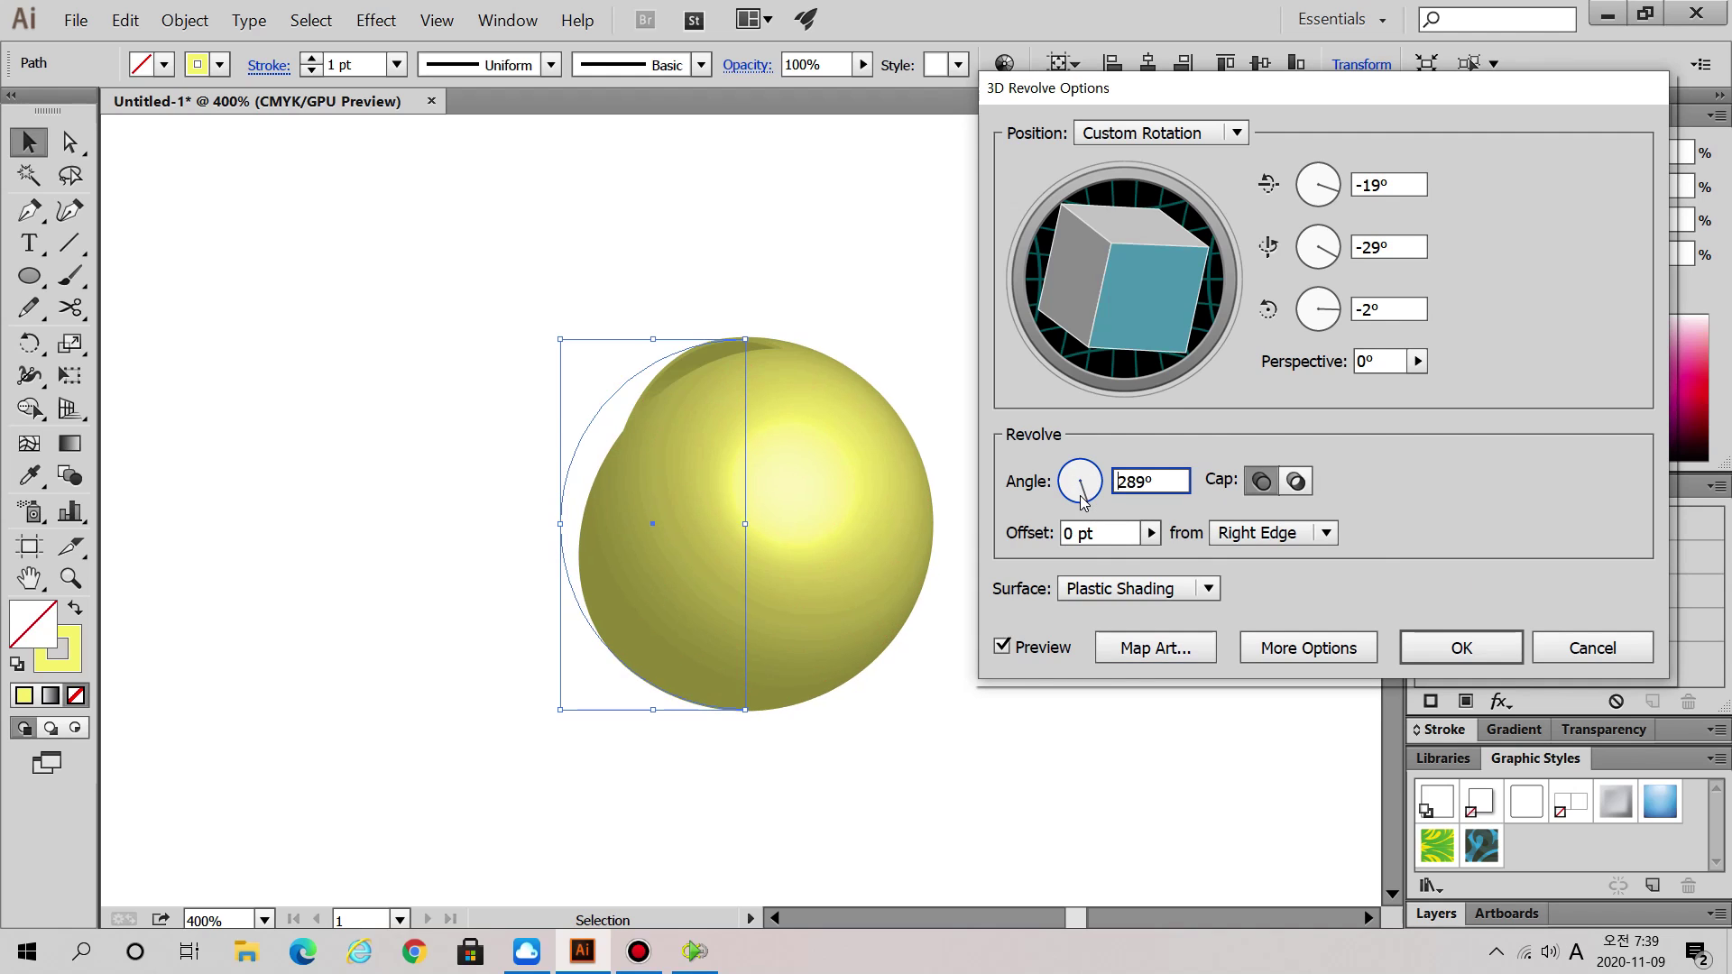
left_click_drag(1079, 295, 1123, 271)
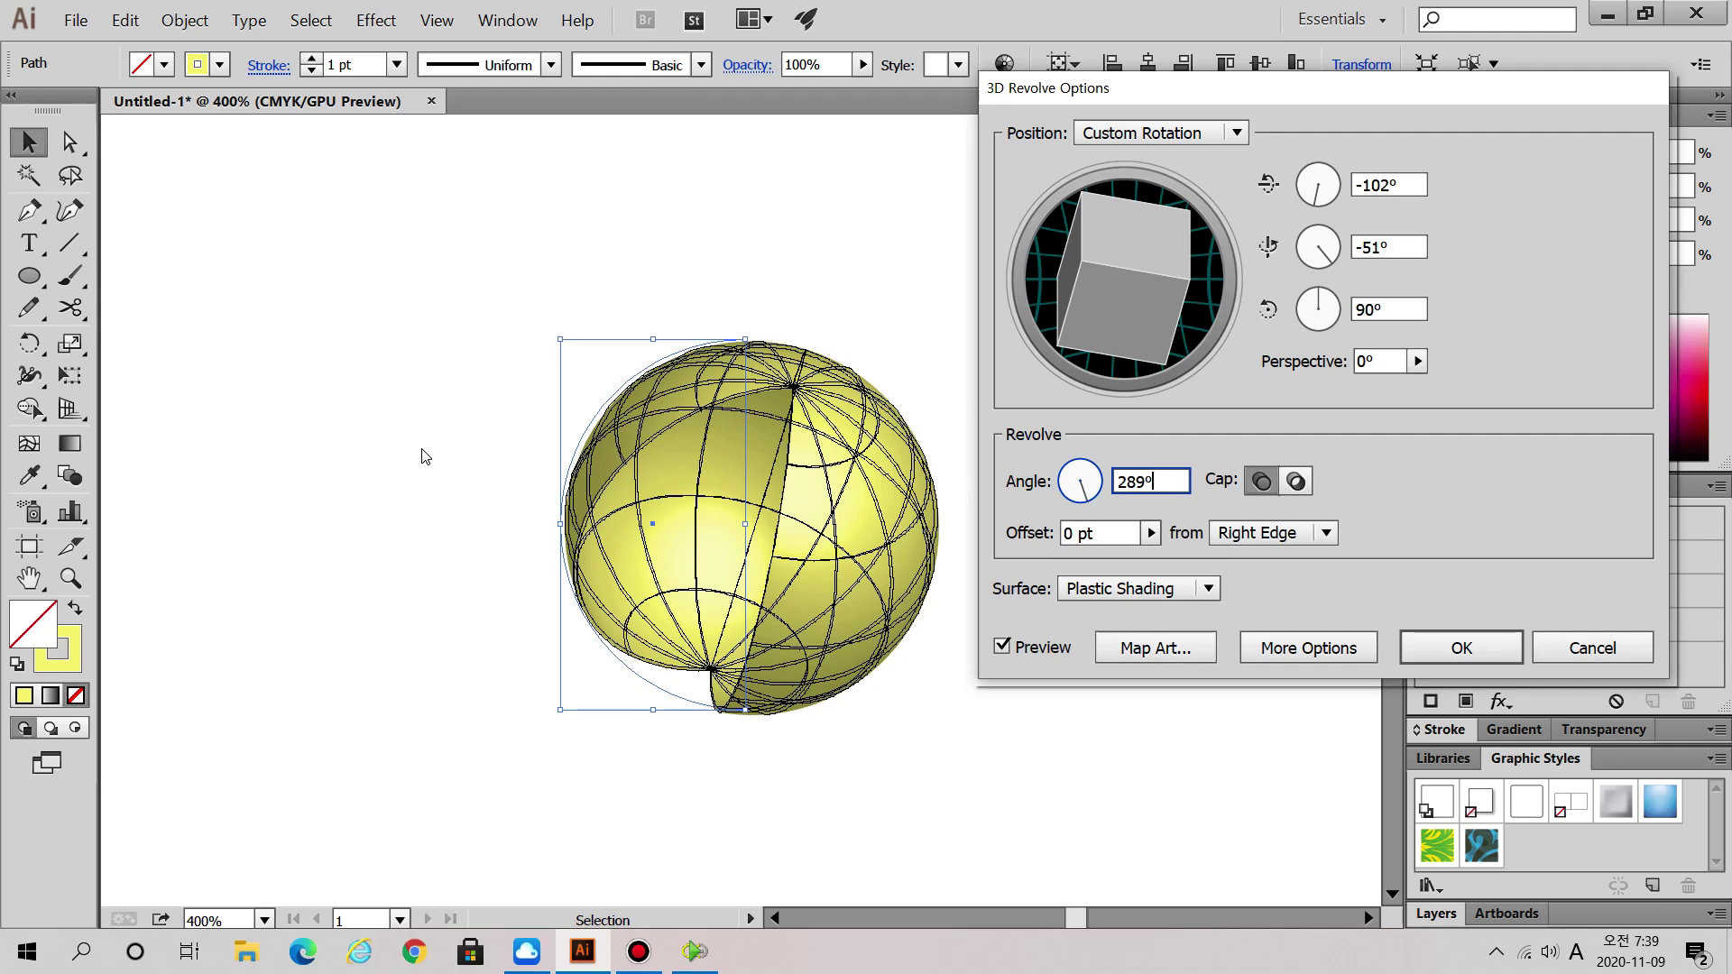
key("BackSpace")
key("BackSpace")
key("BackSpace")
type("360")
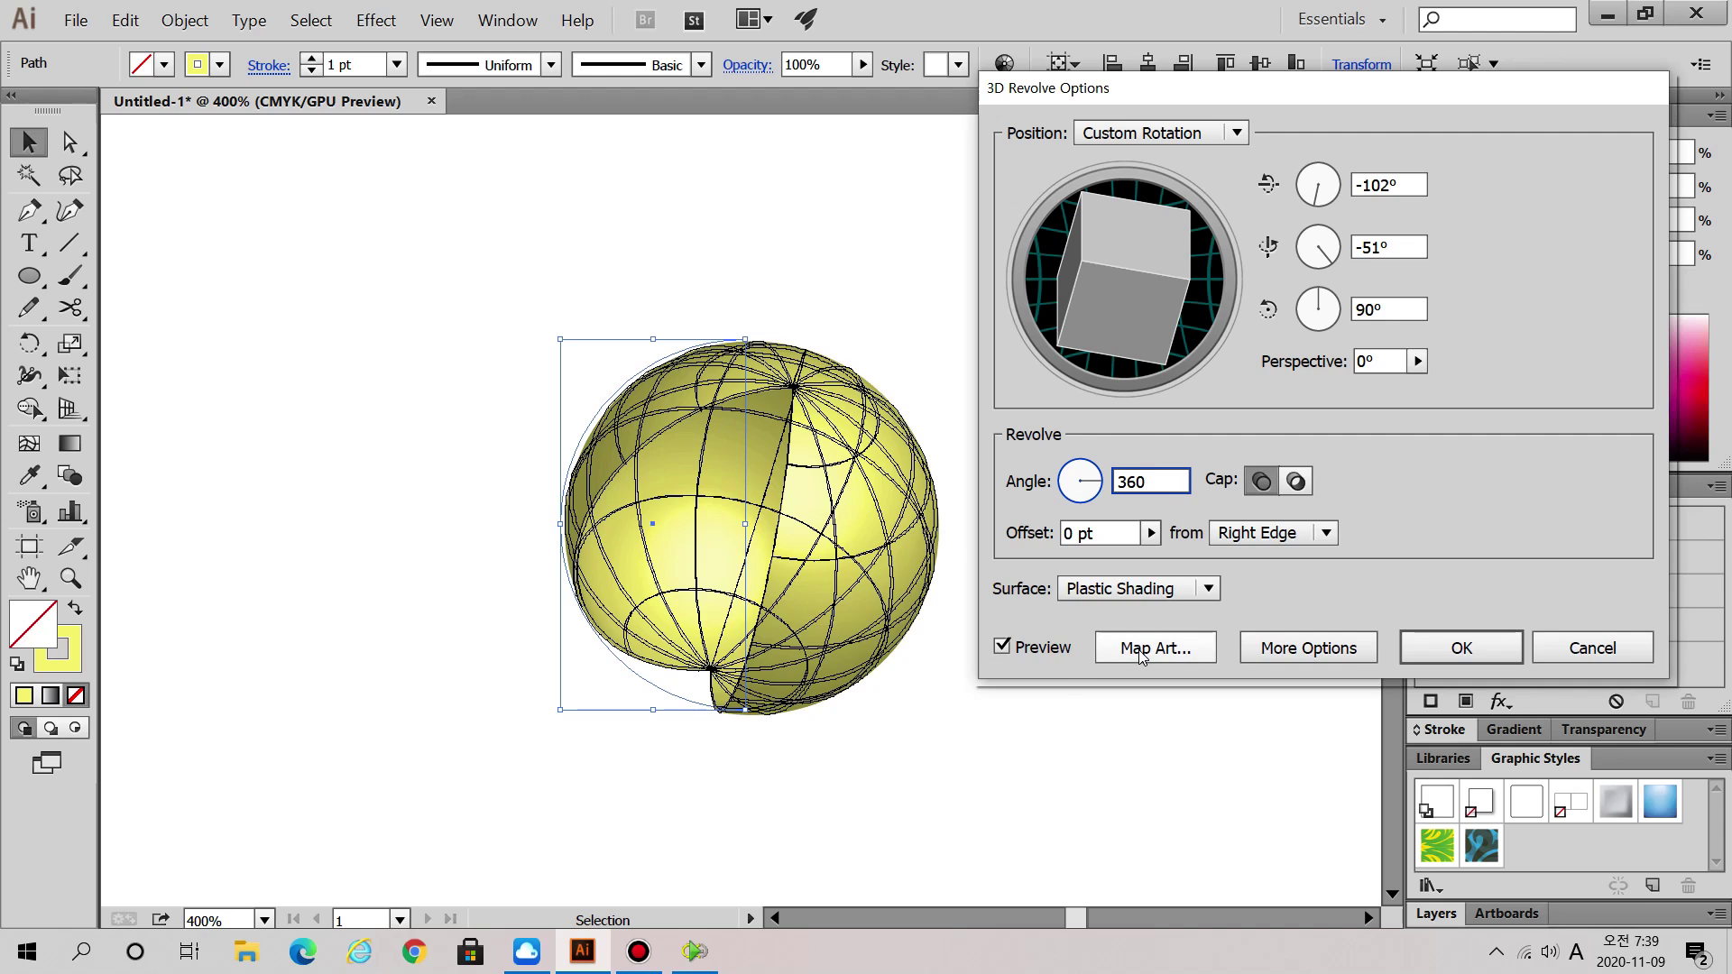
- Map the Gerbera symbol, slightly reduced, onto the upper-right light area of surface 1 of 2, apply the revolve and deselect the sphere
left_click(1173, 648)
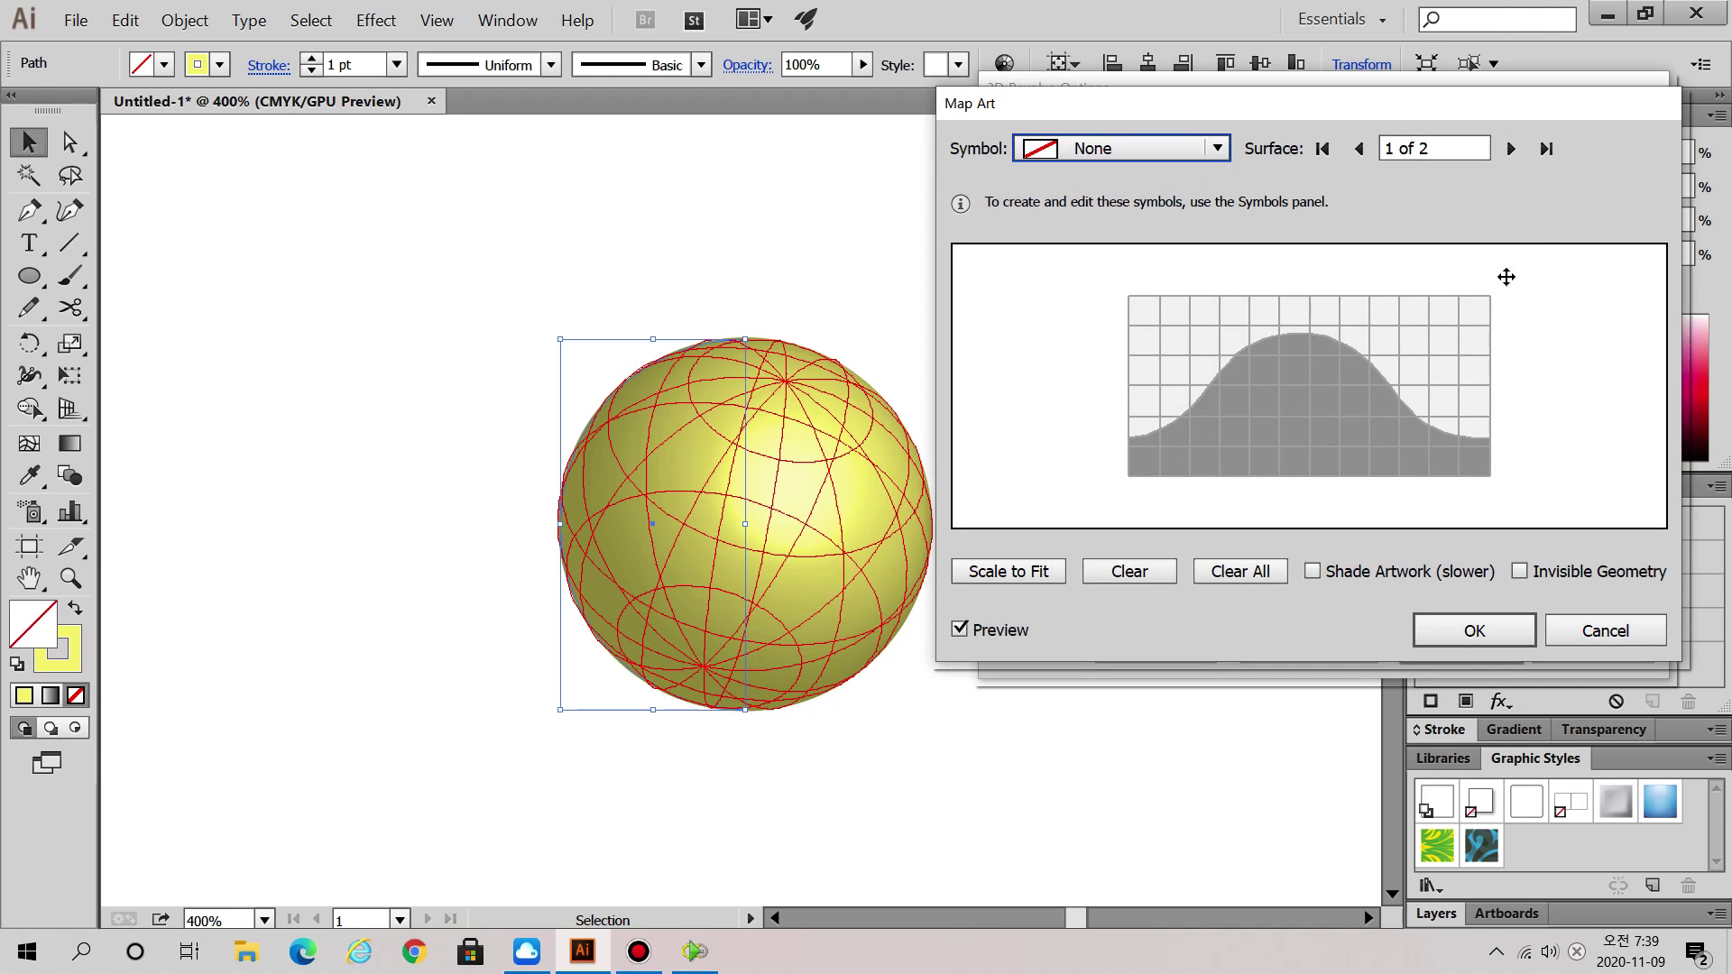
left_click(1511, 149)
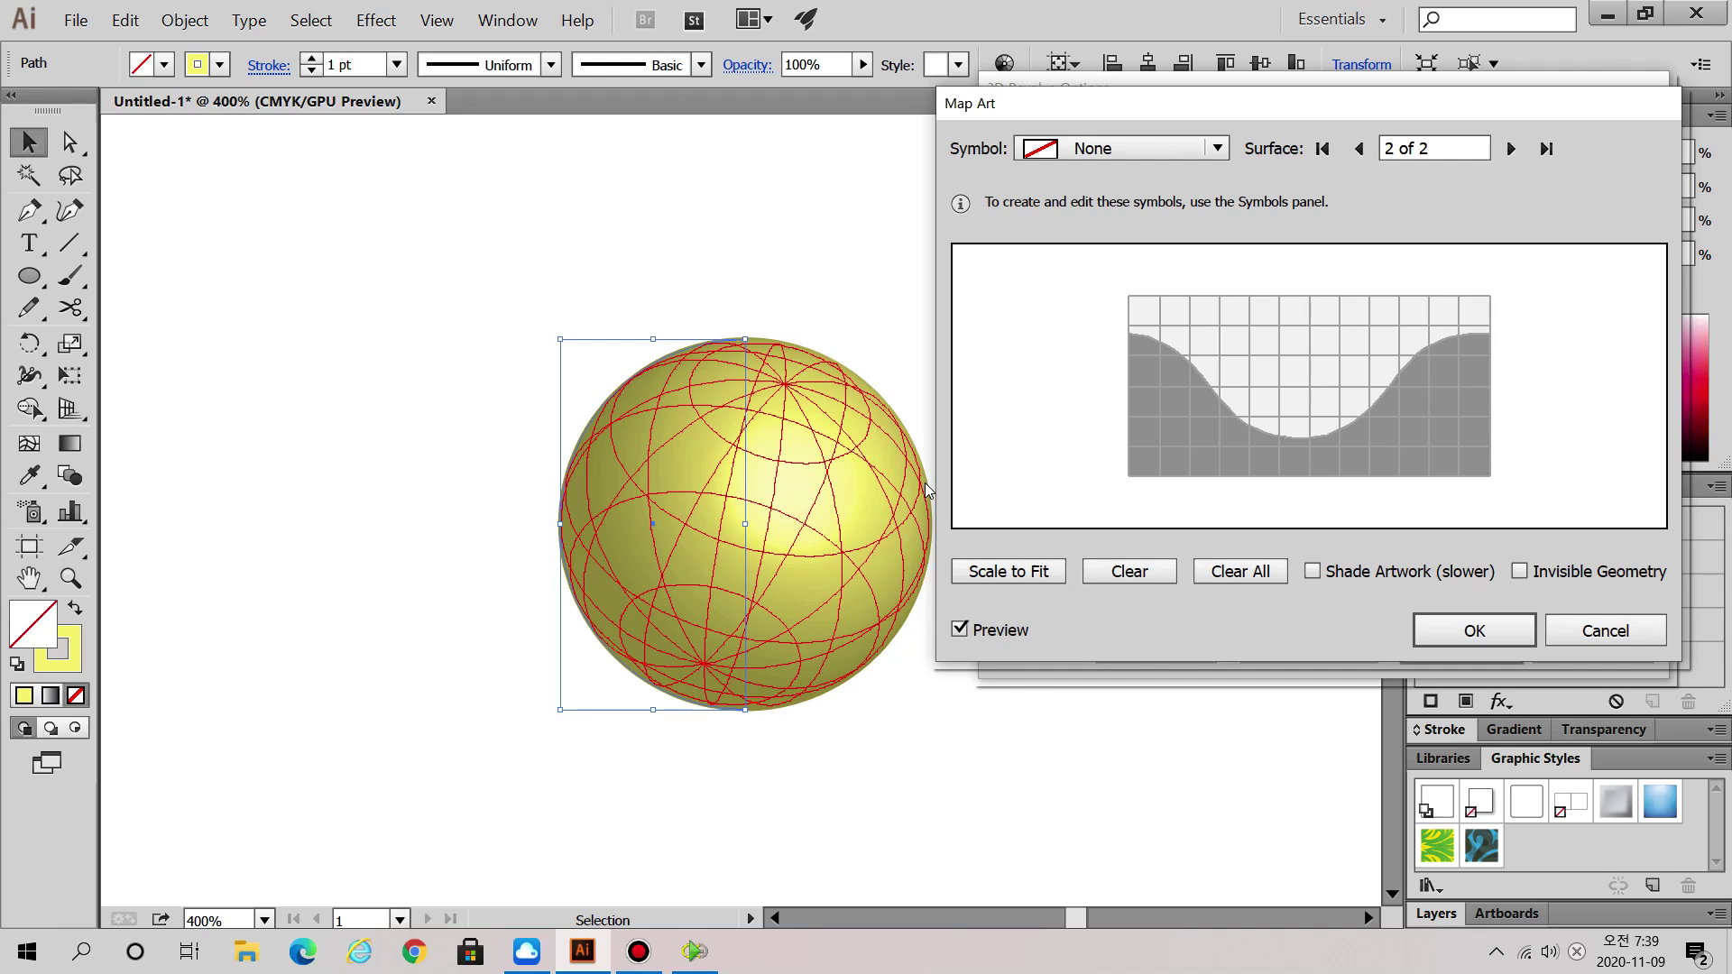
left_click(1359, 148)
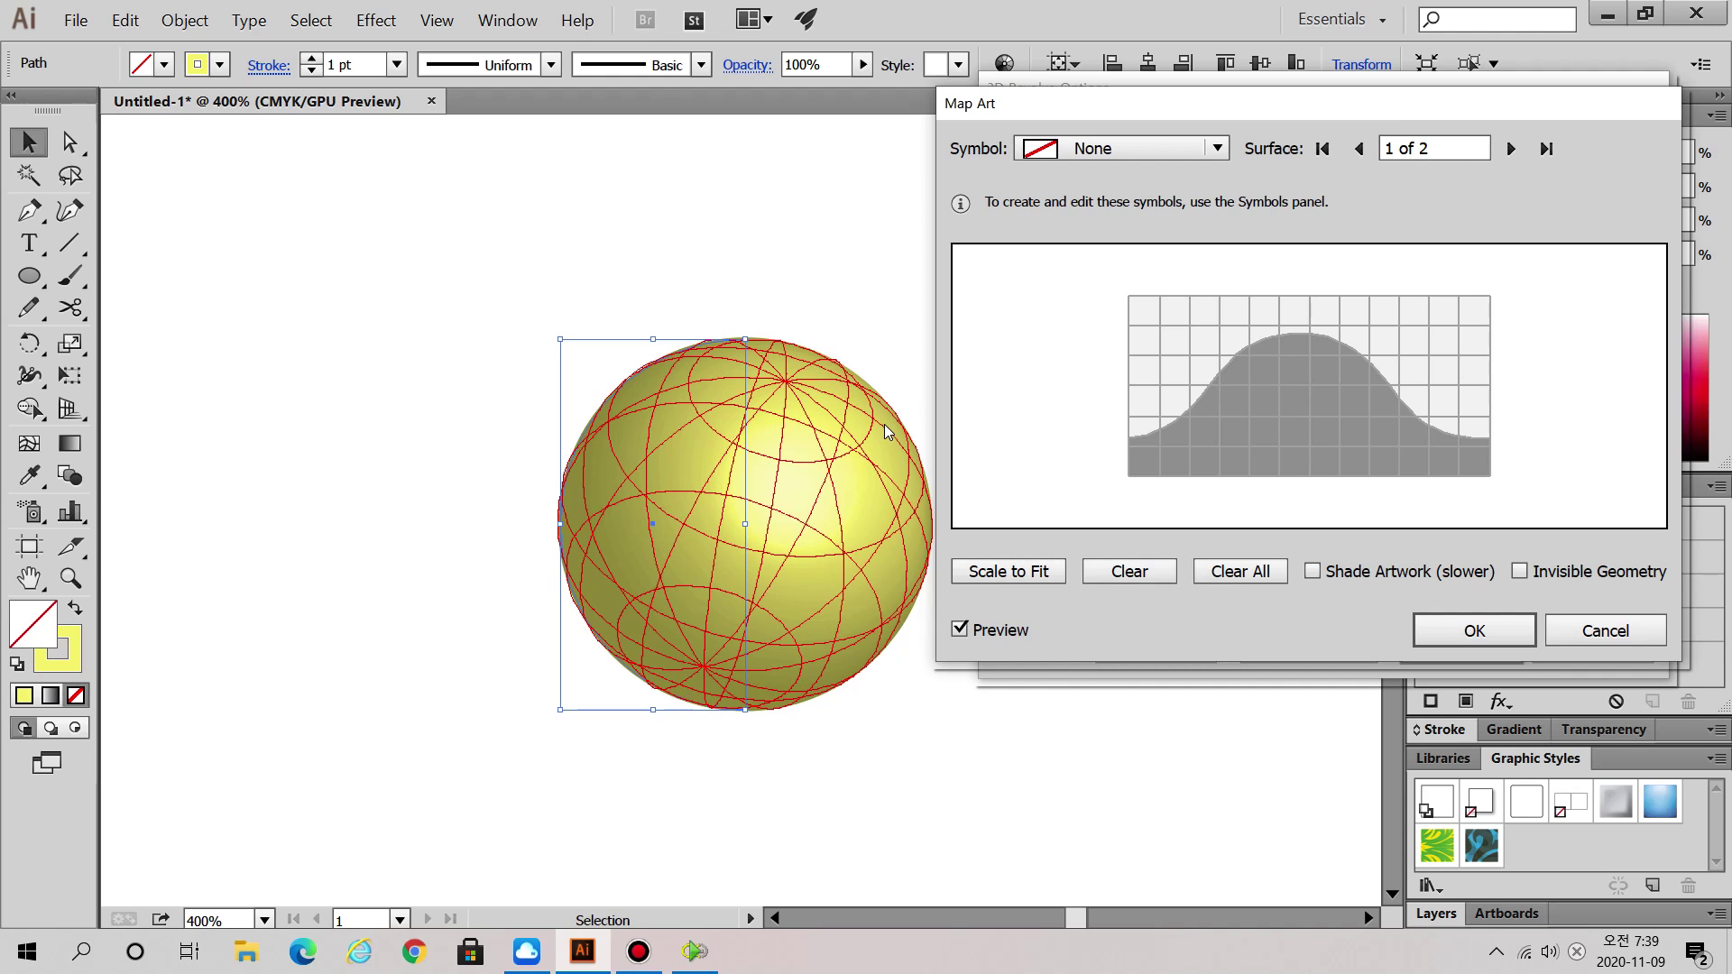
left_click(878, 399)
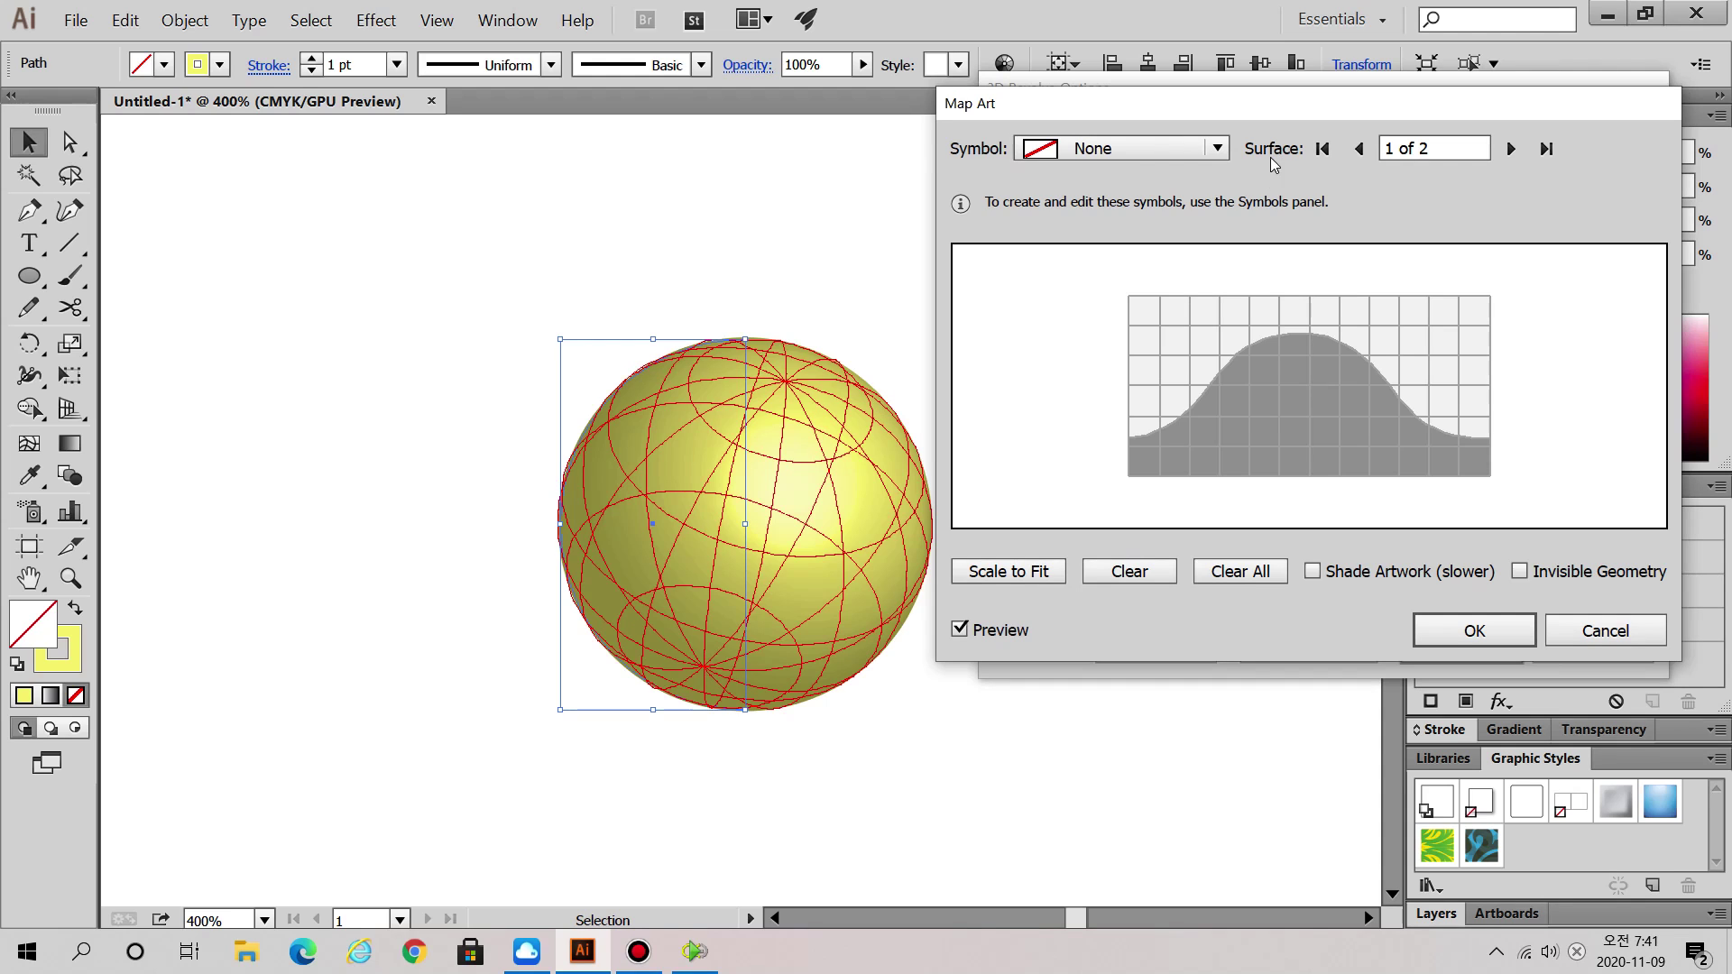
left_click(1218, 148)
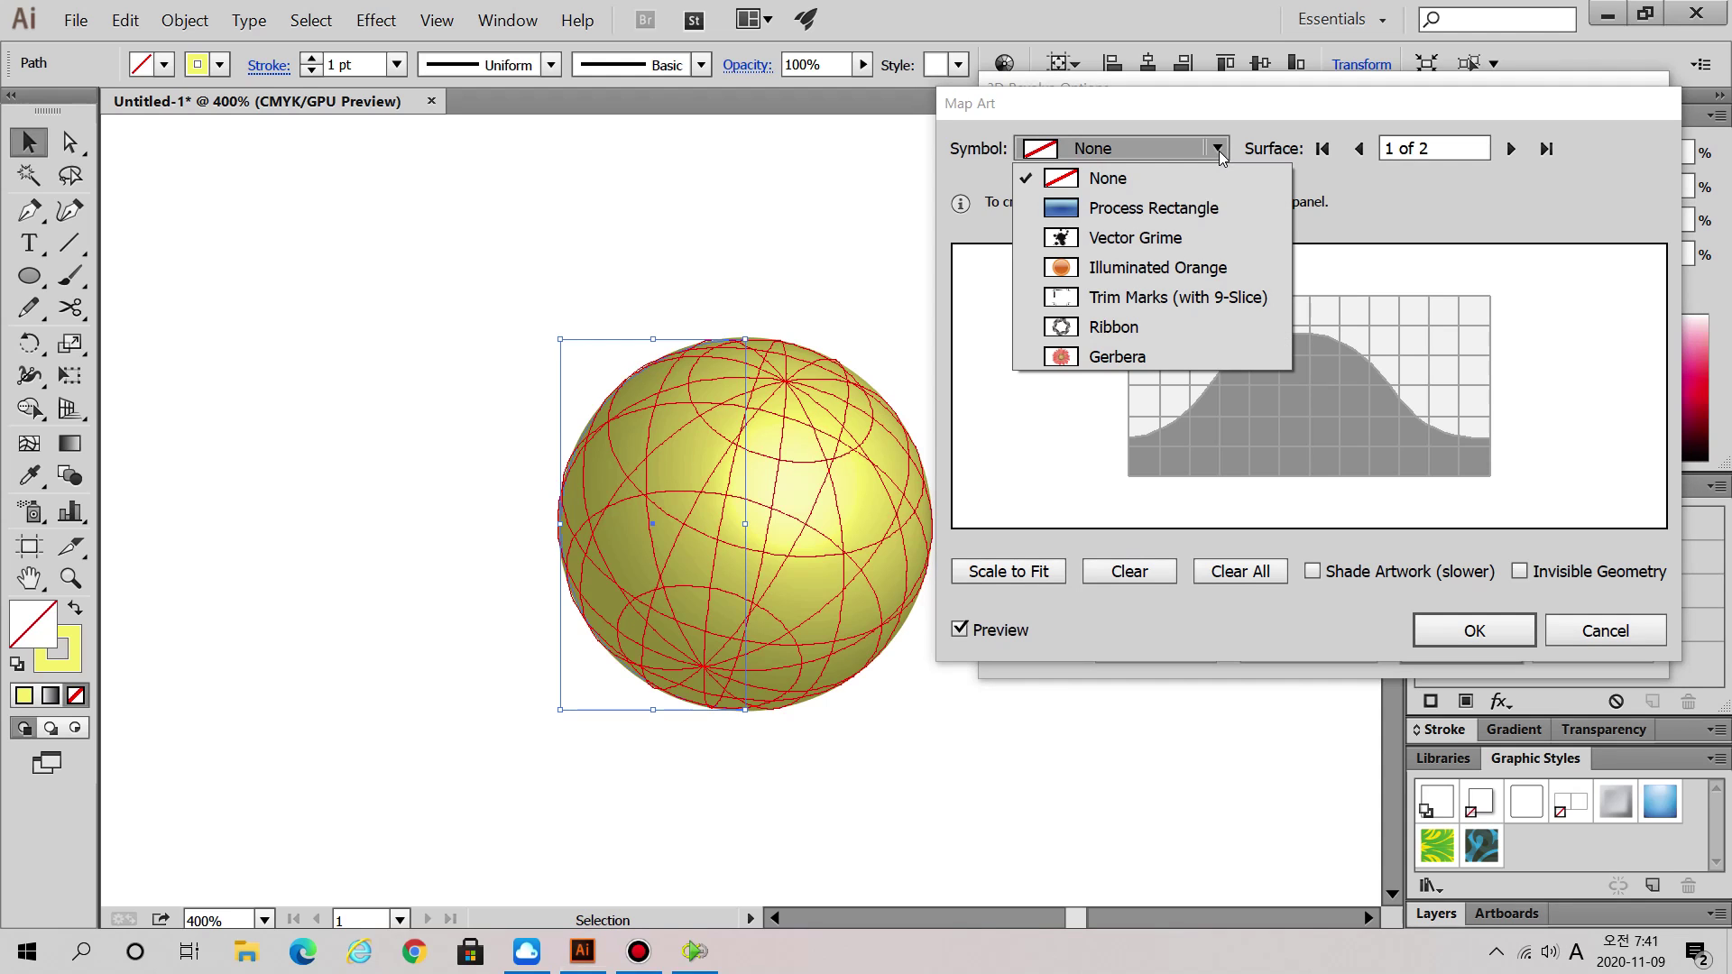
left_click(1166, 357)
left_click_drag(1338, 414, 1394, 470)
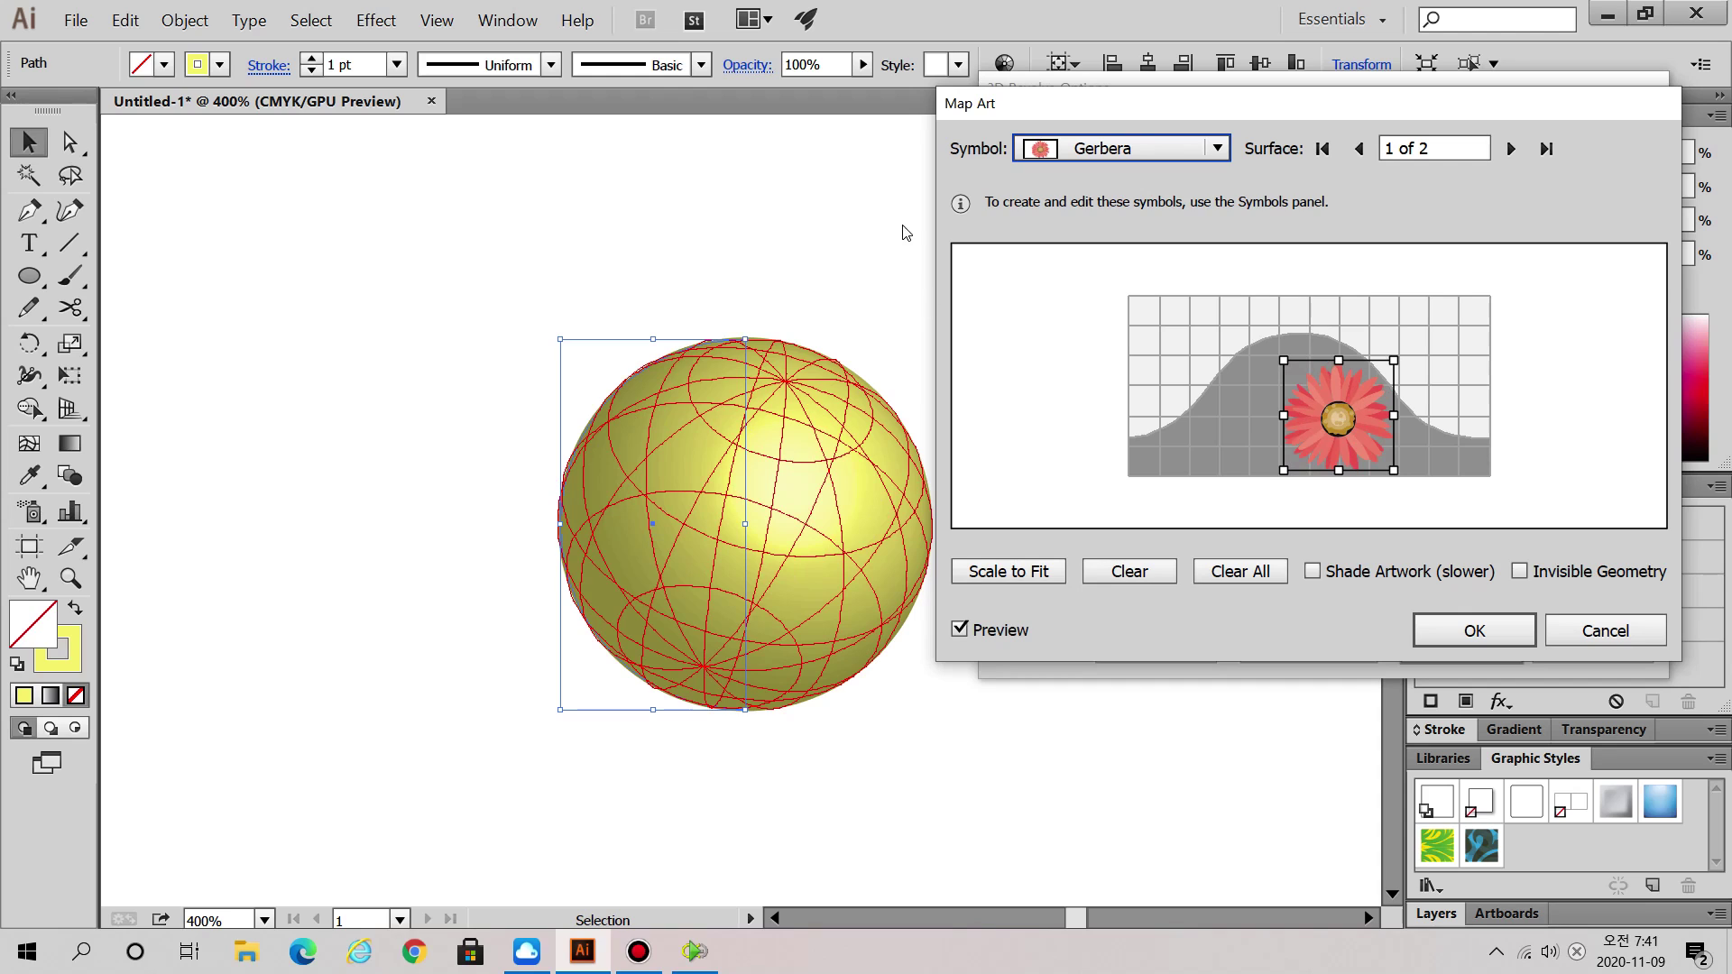
left_click_drag(1353, 417, 1433, 362)
left_click_drag(1363, 415, 1431, 372)
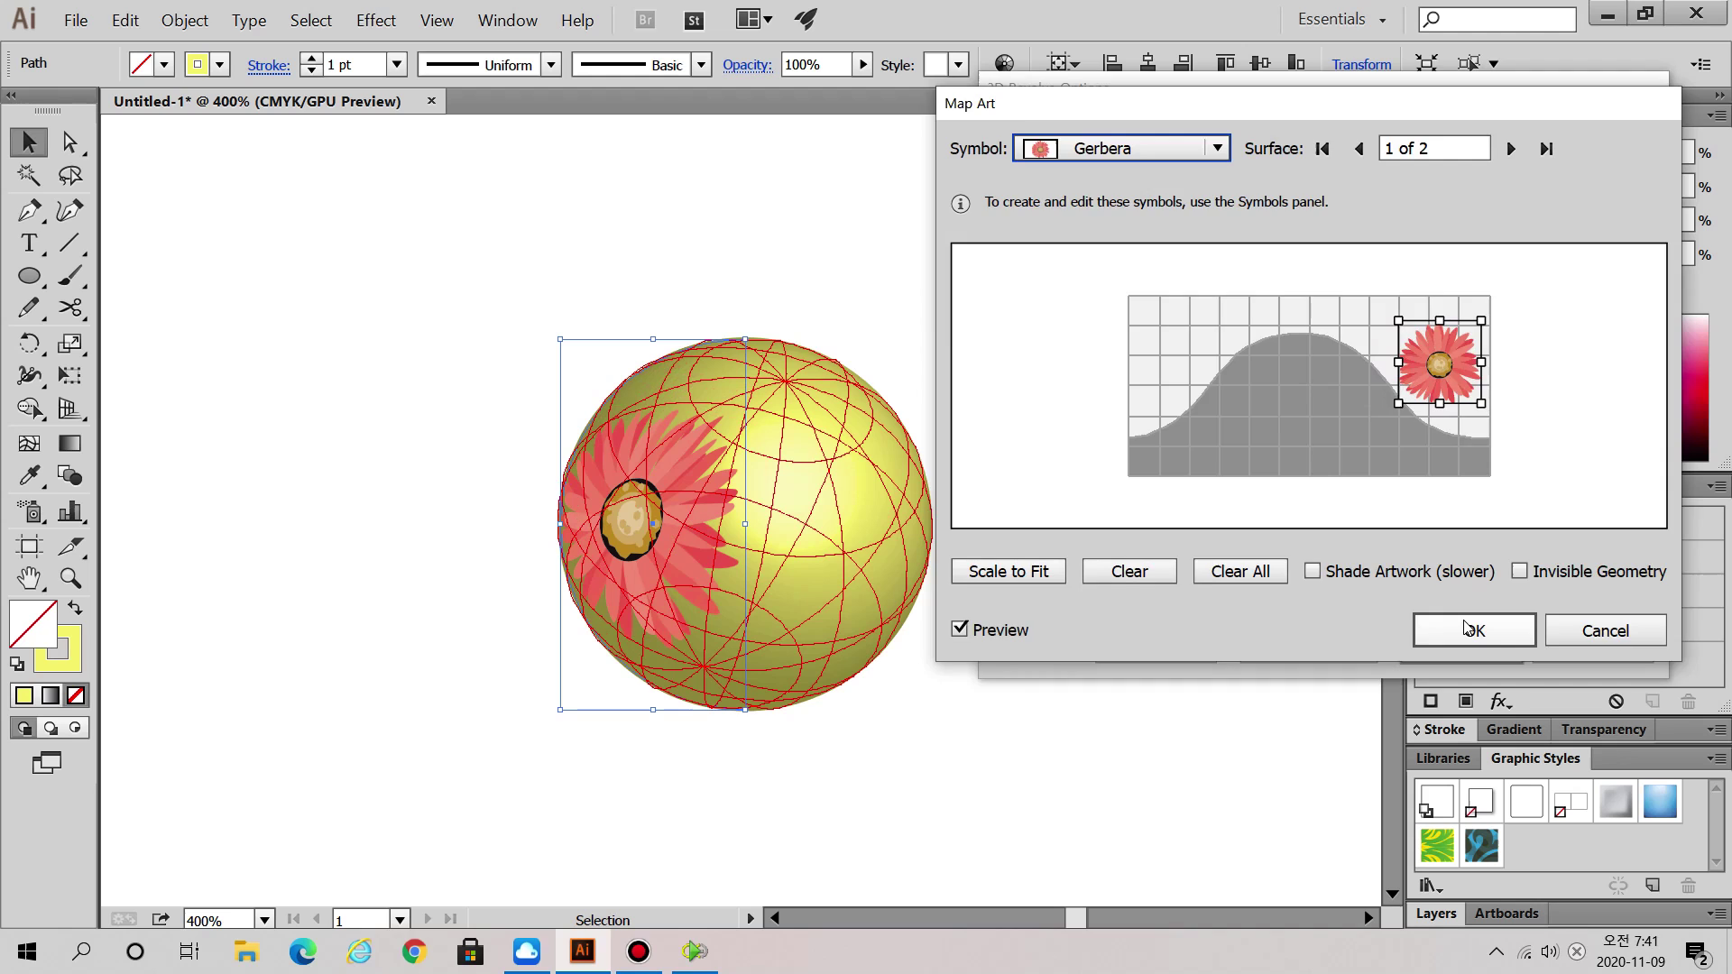
left_click(1470, 629)
key("Return")
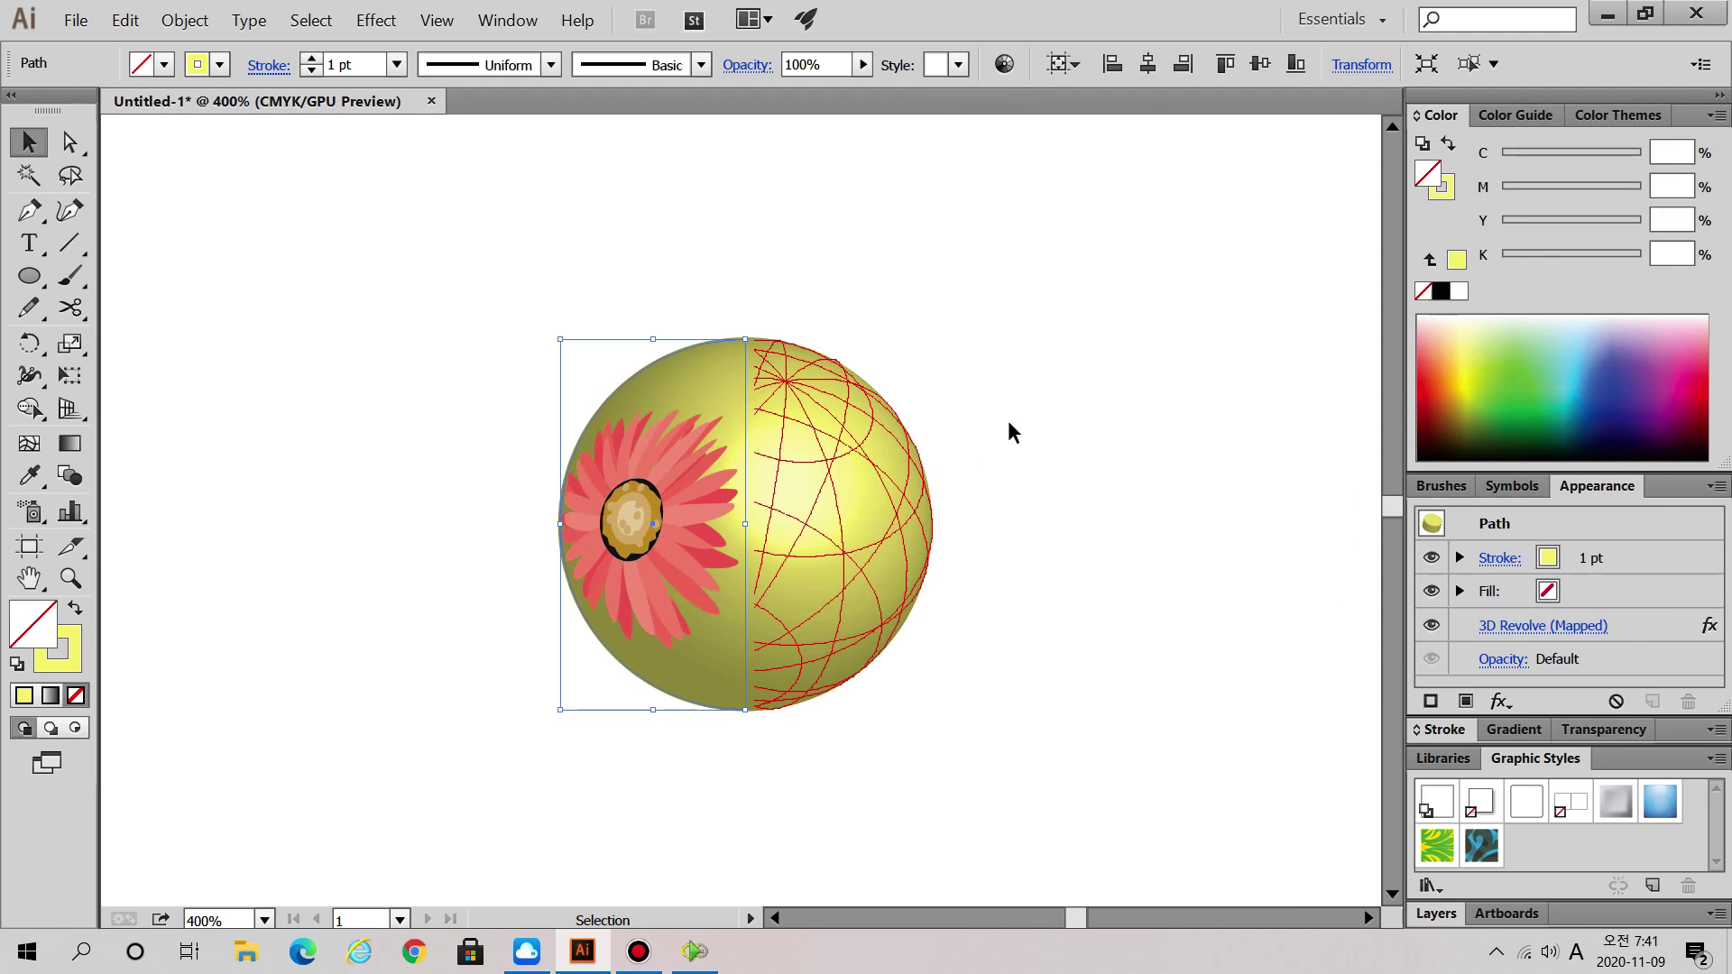
left_click(1074, 556)
- Edit the flower-mapped sphere's 3D Revolve effect with the preview on, rotating it to 169°, 20° and -165°, and deselect it
scroll(1074, 555, "down", 3)
left_click_drag(776, 417, 1087, 658)
left_click(1101, 668)
left_click_drag(913, 550, 842, 508)
left_click(1195, 635)
scroll(826, 483, "up", 1)
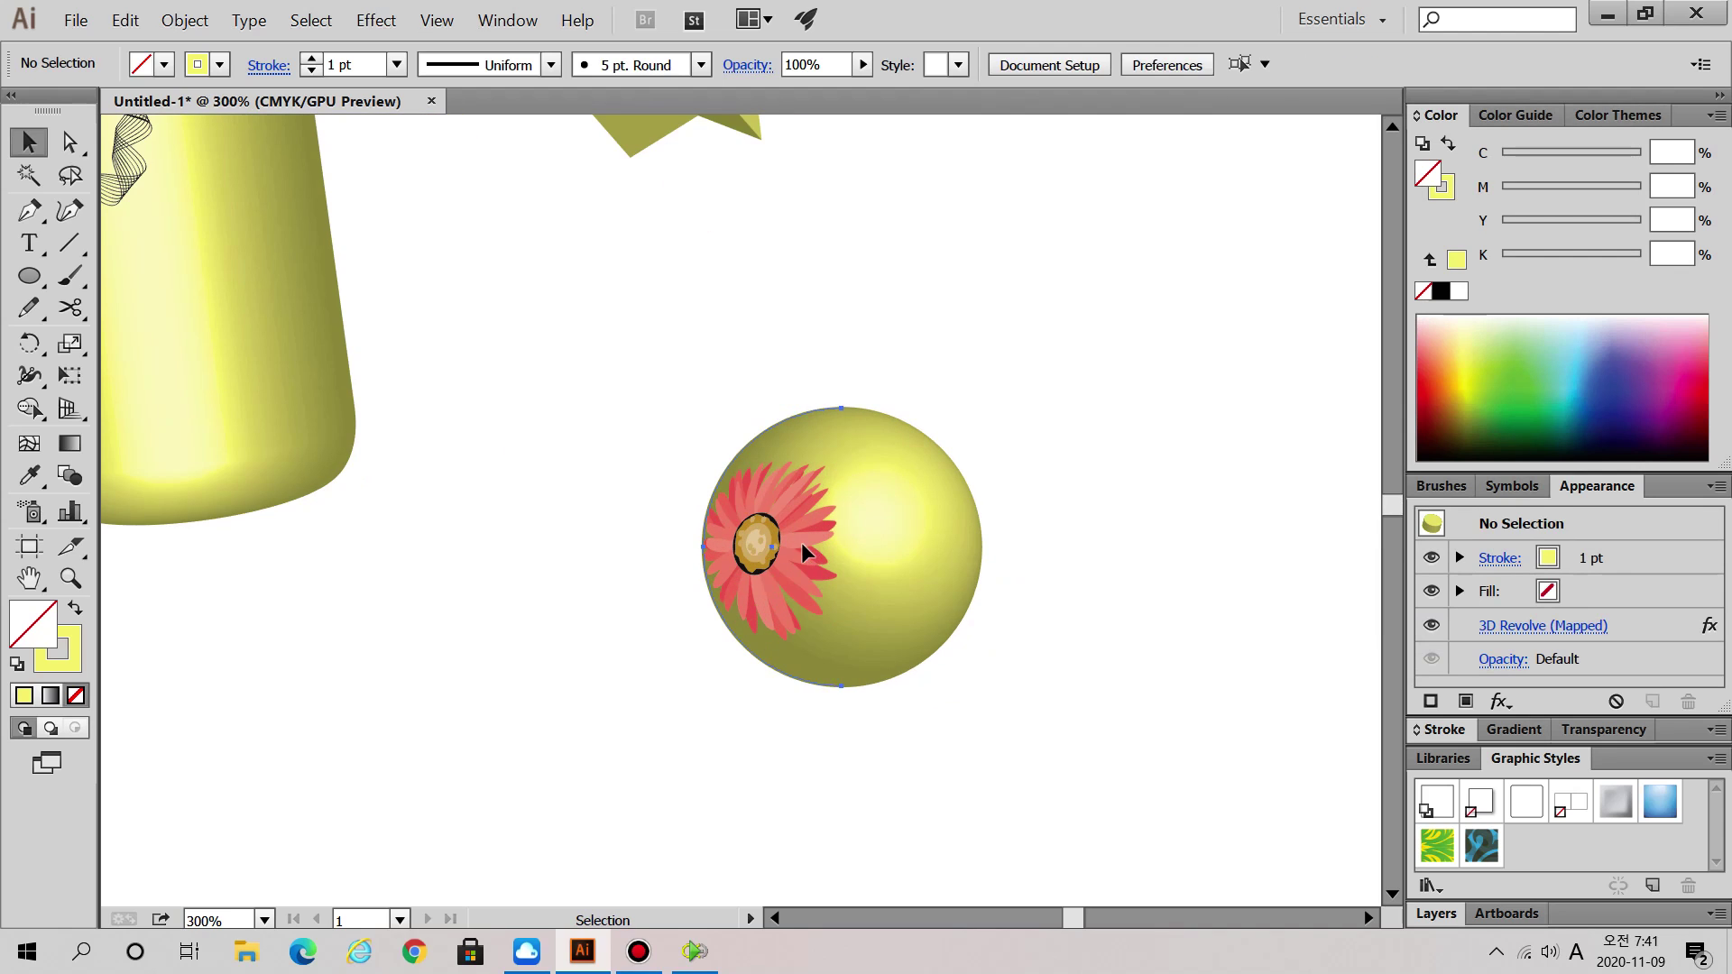
left_click(801, 543)
left_click(1588, 631)
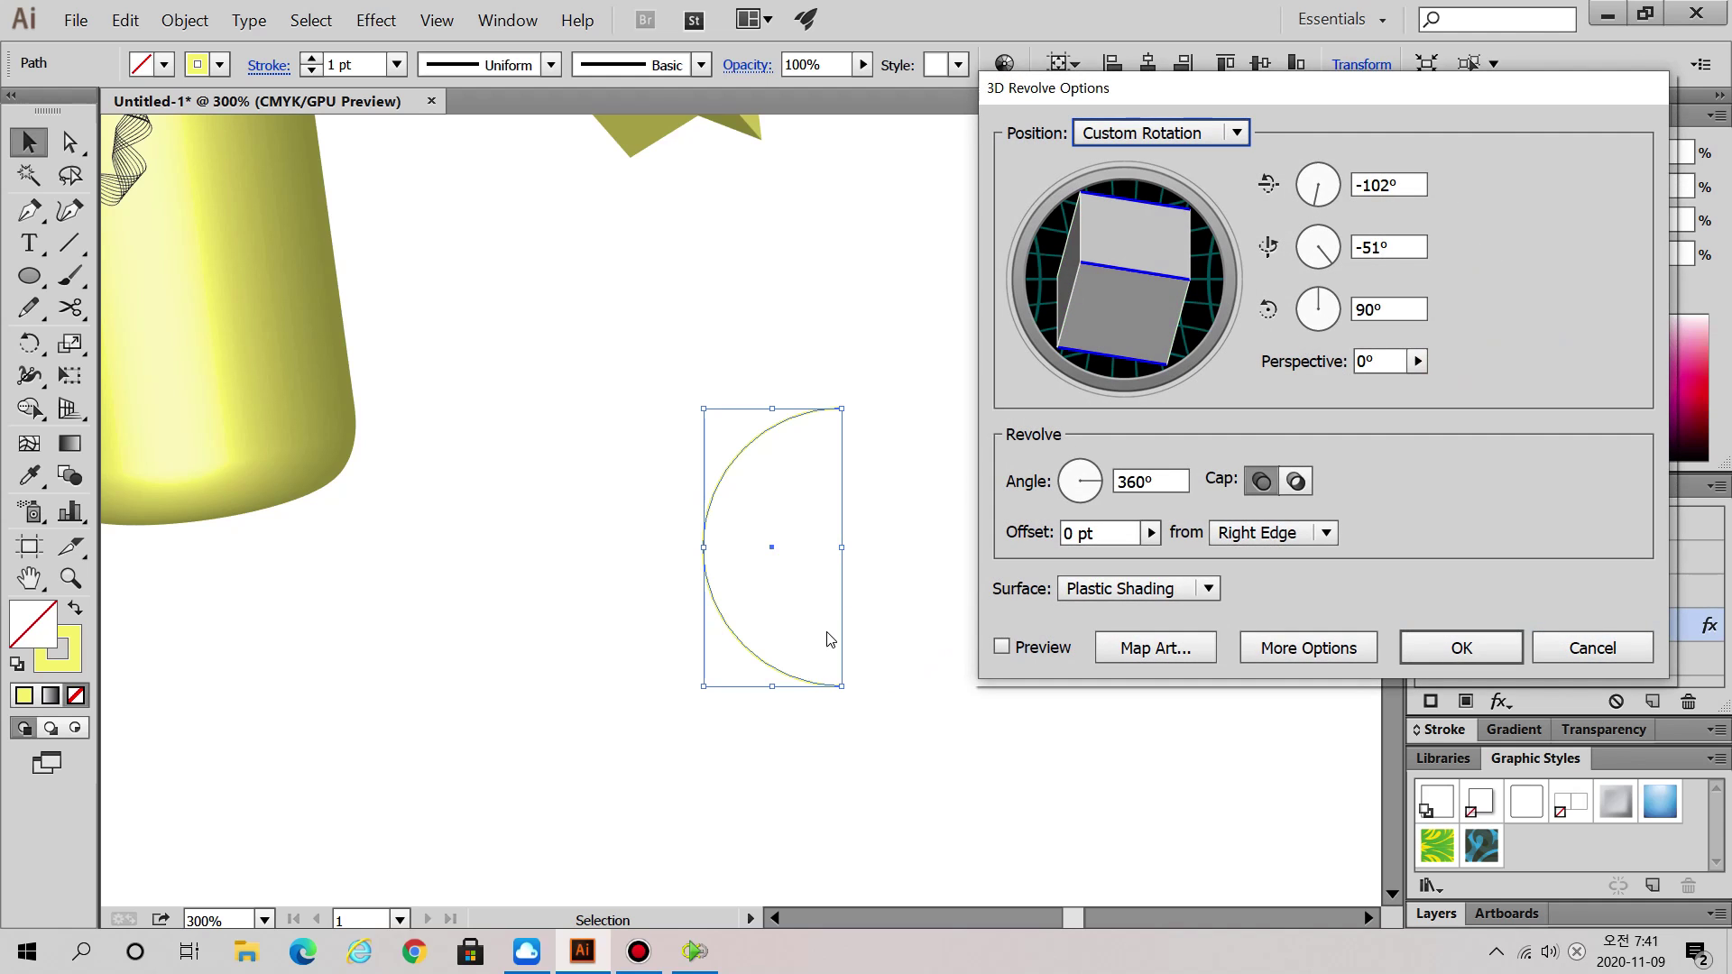
left_click(1047, 651)
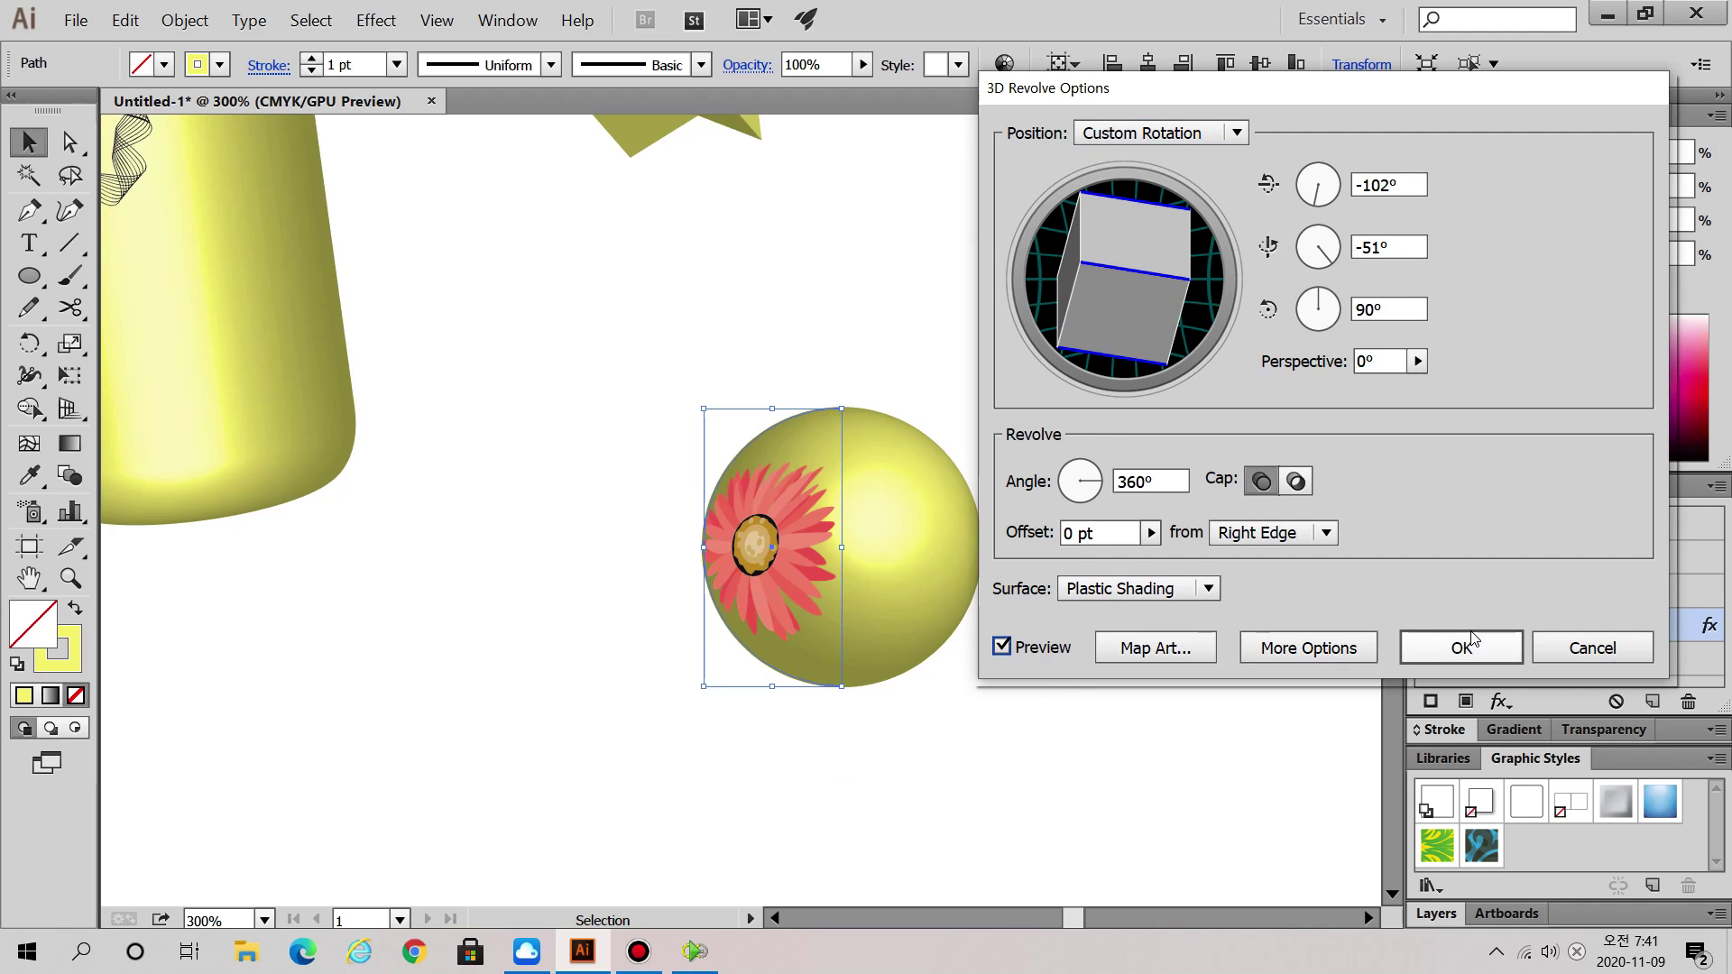
mouse_move(1151, 260)
left_mouse_down()
mouse_move(1127, 312)
mouse_move(1170, 285)
mouse_move(1125, 264)
mouse_move(1159, 290)
left_mouse_up()
left_click(1498, 657)
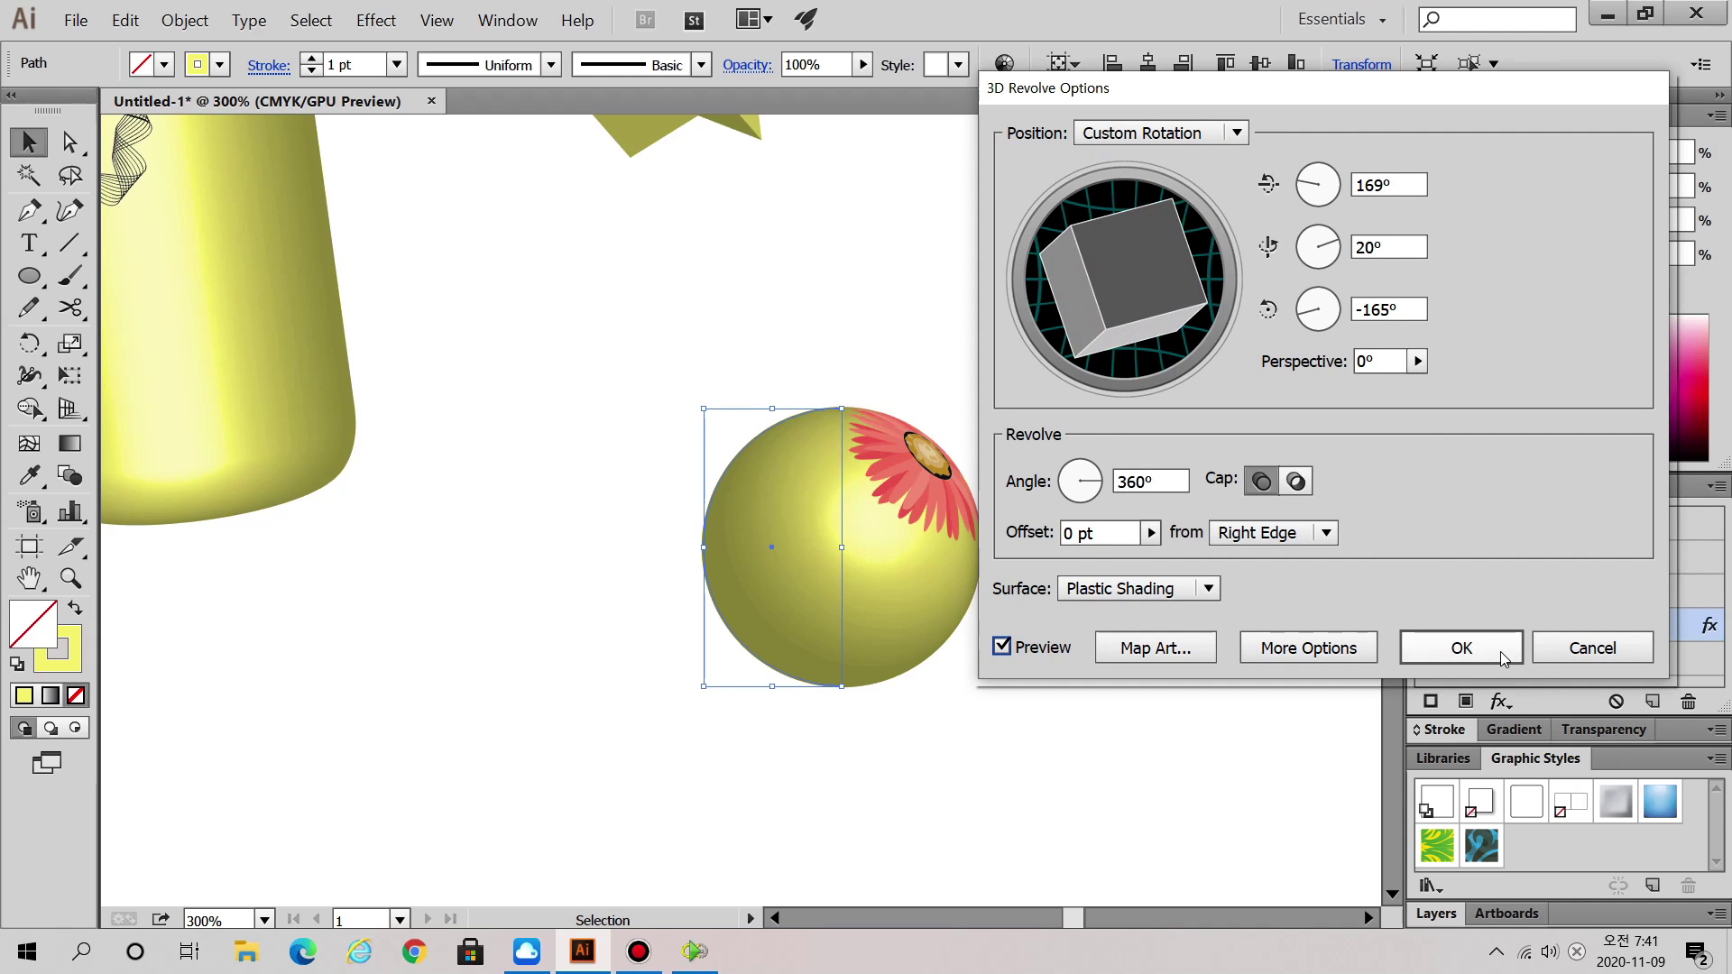
left_click(872, 773)
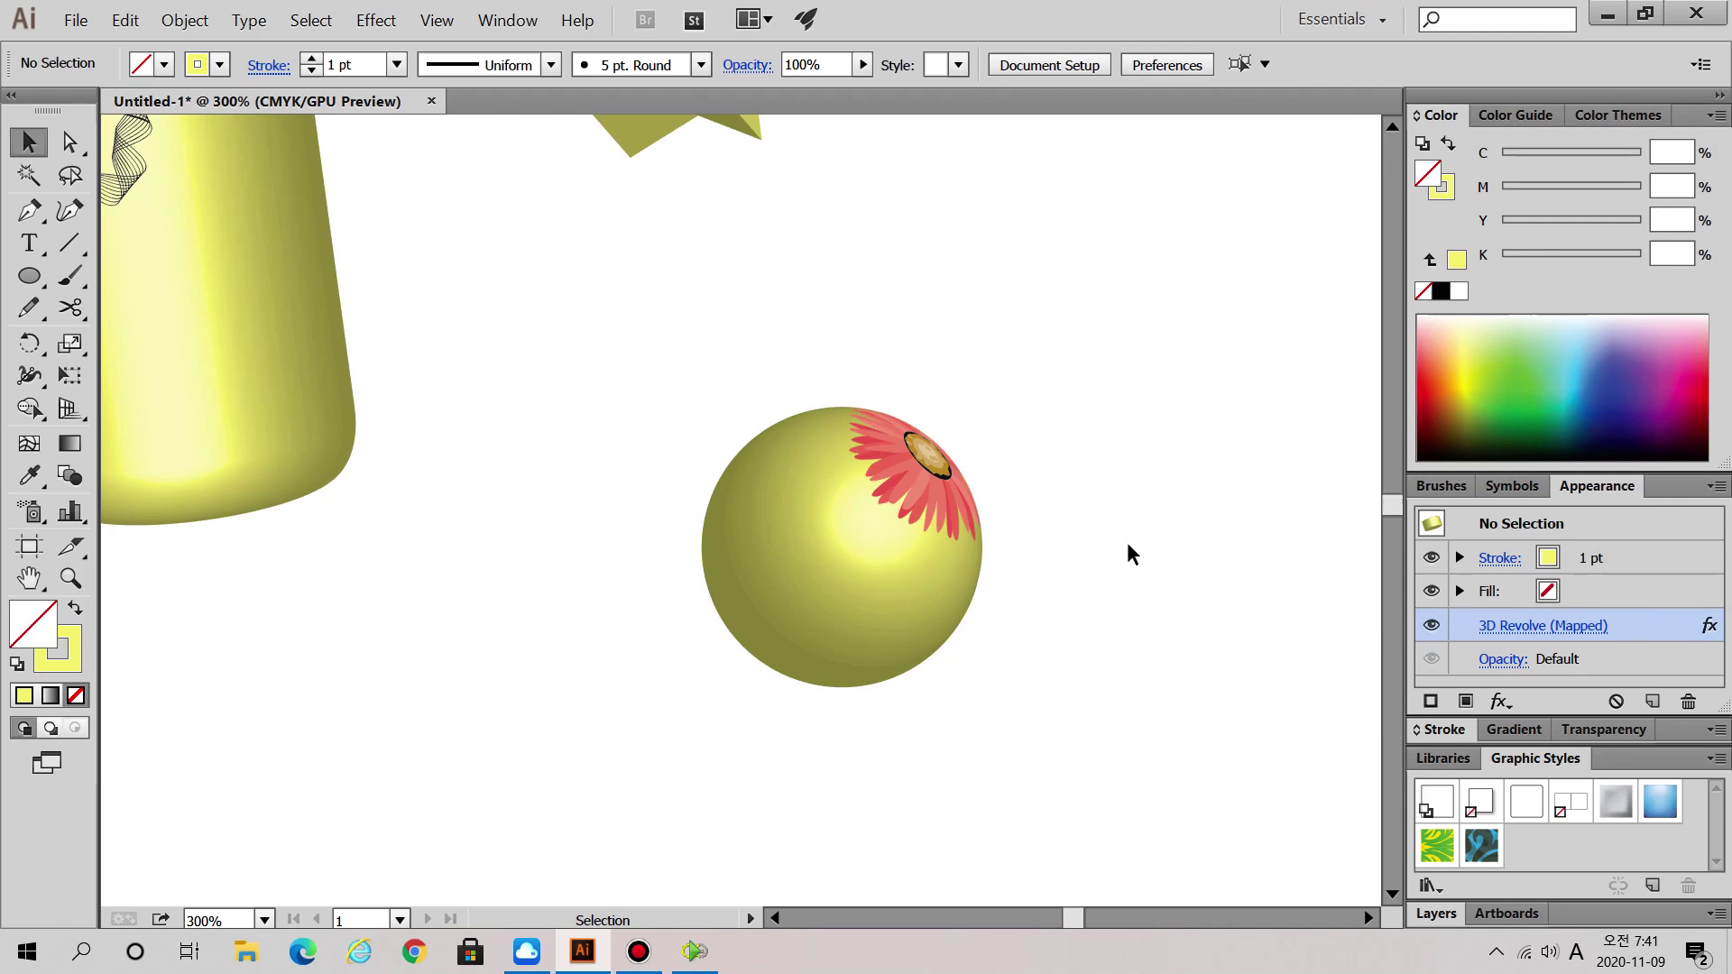
- Draw a rectangle about 130 pt tall to the right of the sphere and cut it at the midpoints of its top and bottom edges
left_click_drag(38, 283, 107, 281)
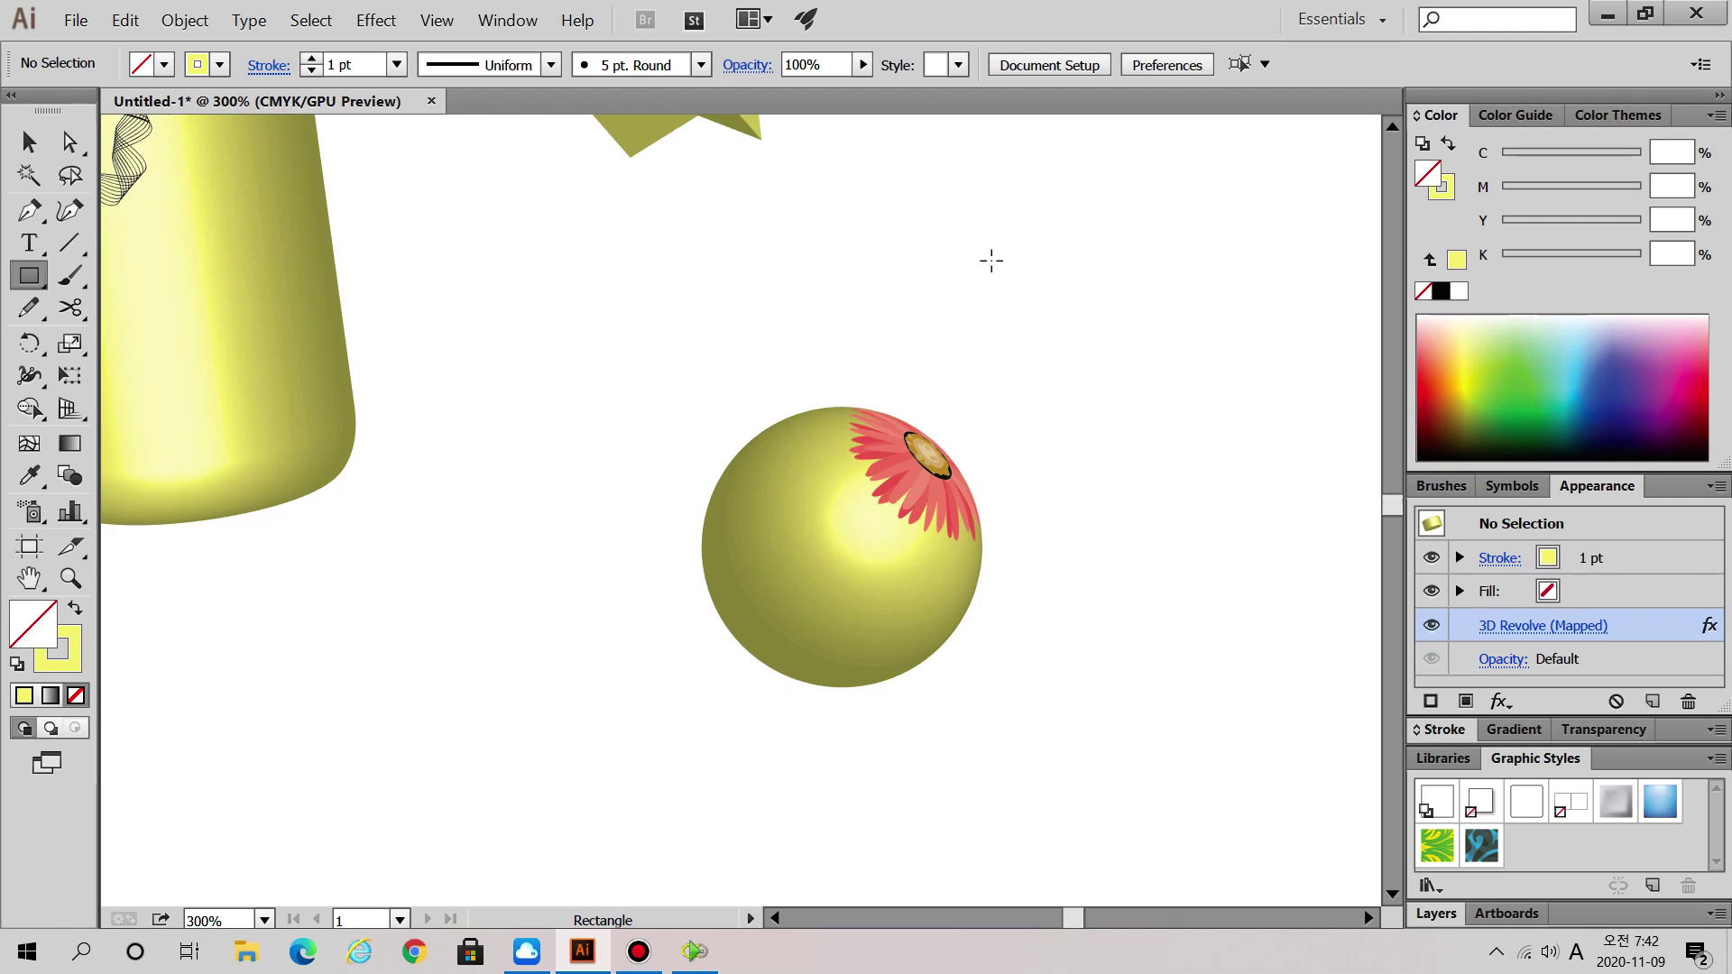
left_click_drag(1094, 190, 1250, 544)
left_click(81, 310)
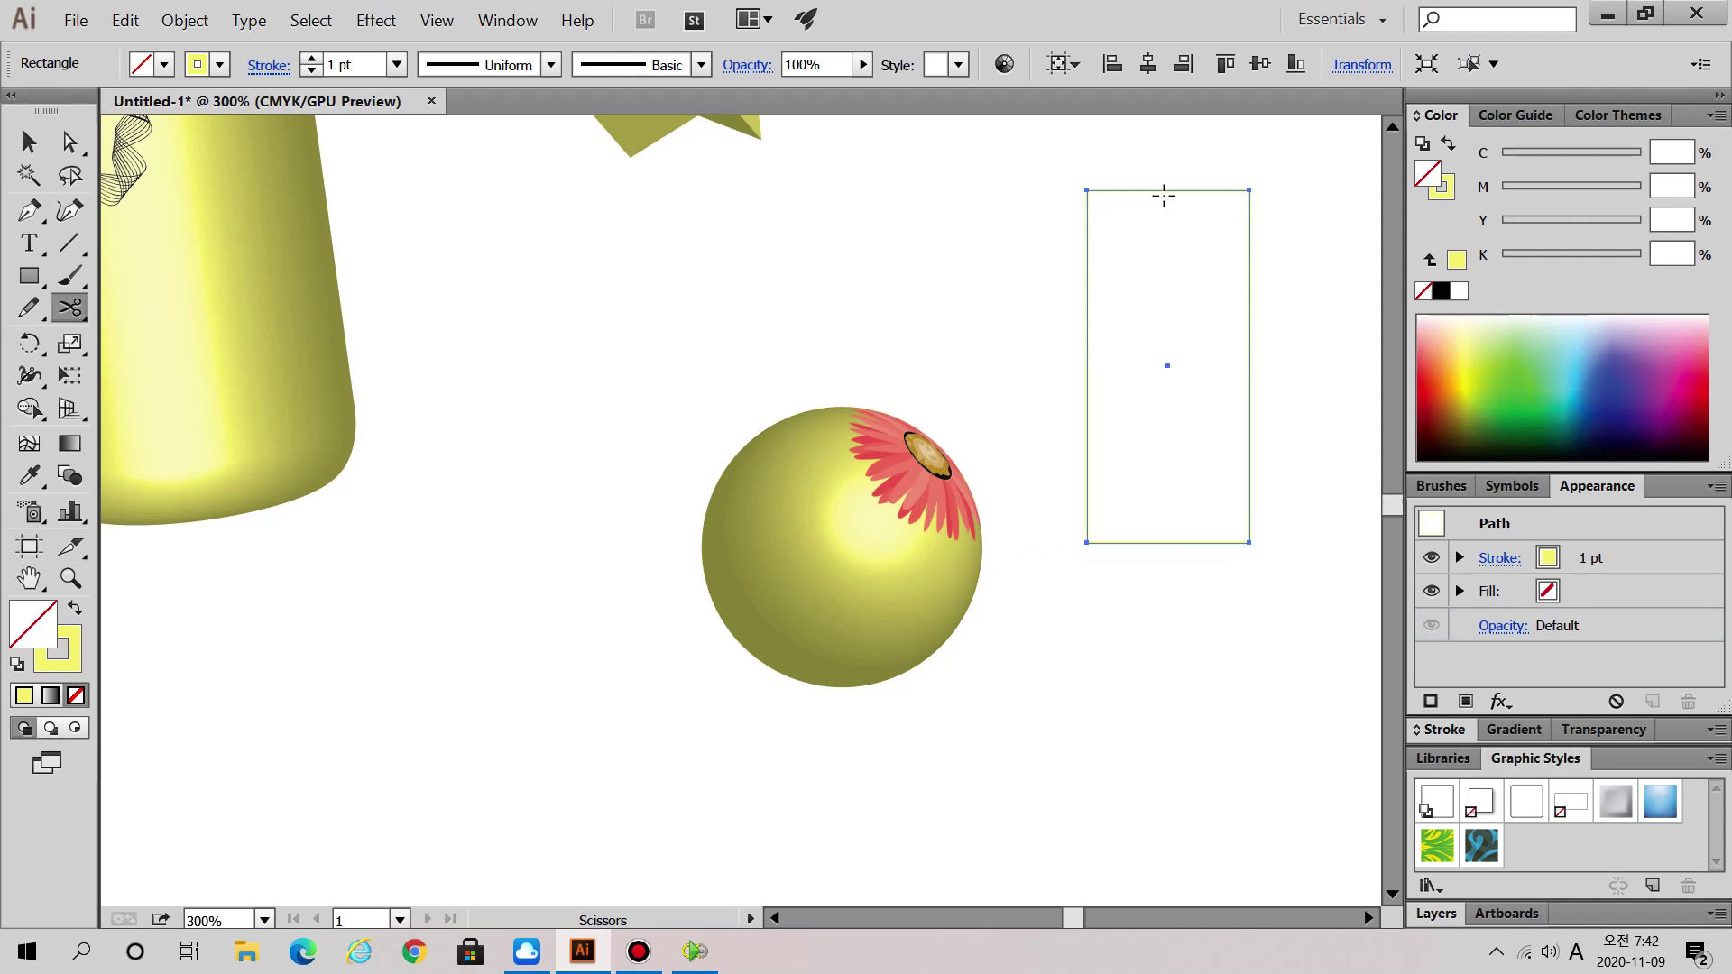
left_click(1170, 190)
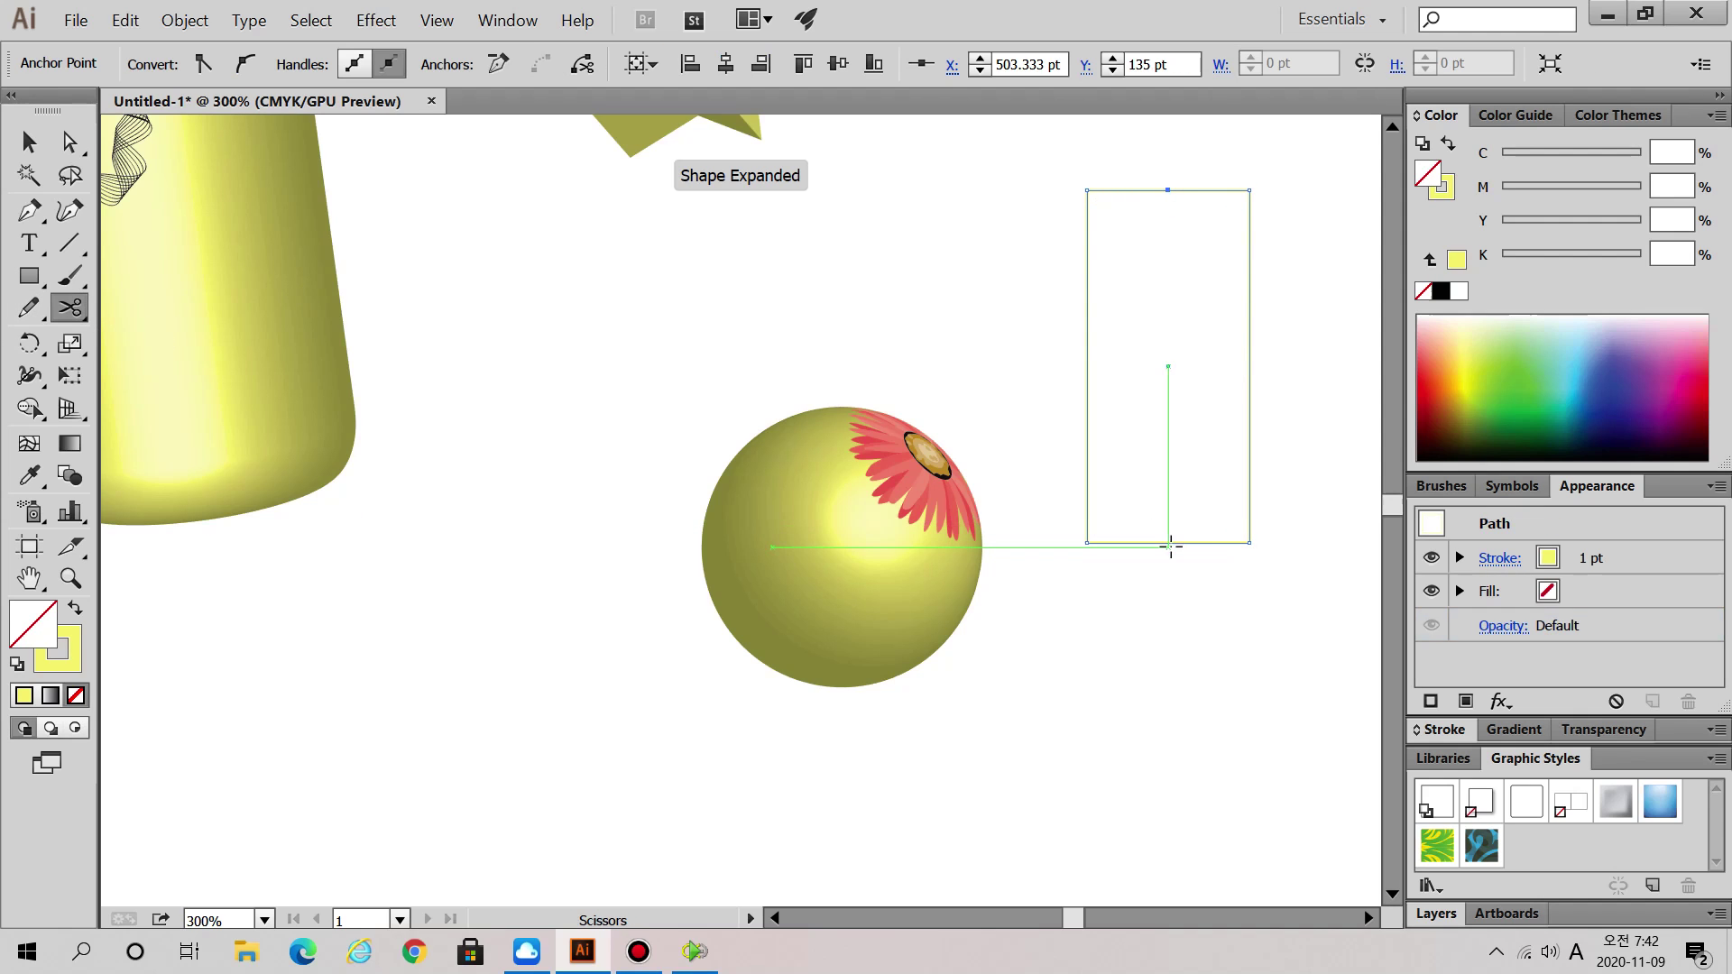
left_click(1171, 543)
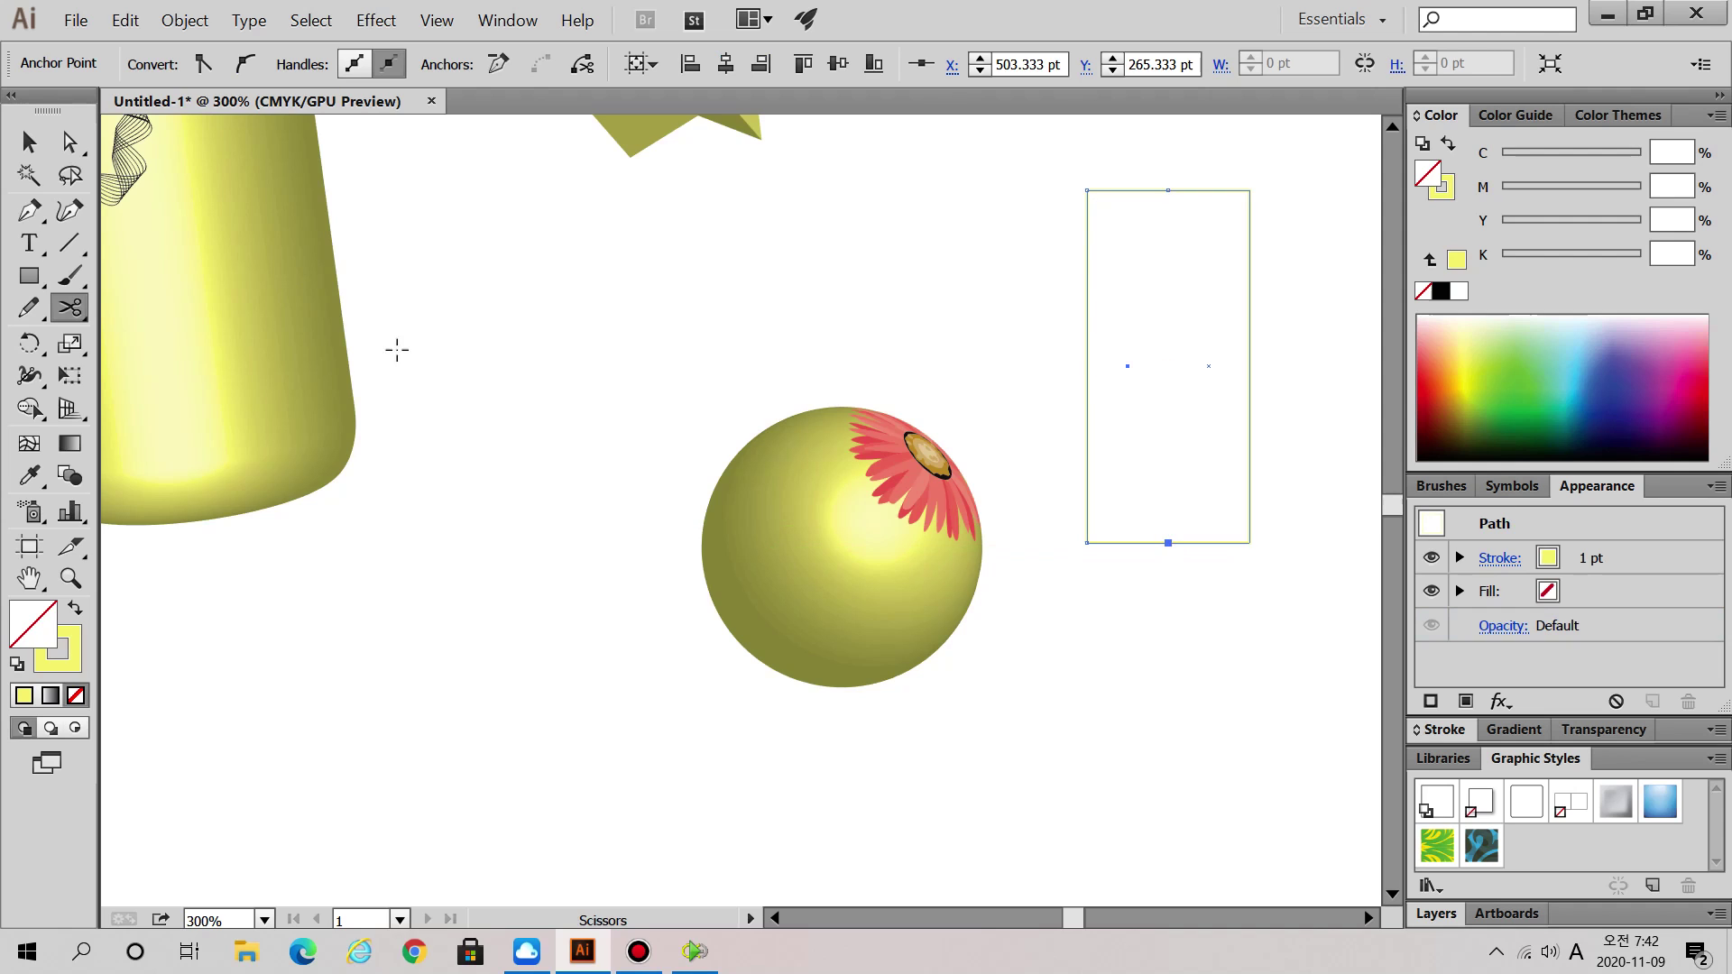
- Delete the right half of the cut rectangle and leave the remaining half deselected
left_click(28, 141)
left_click(1249, 422)
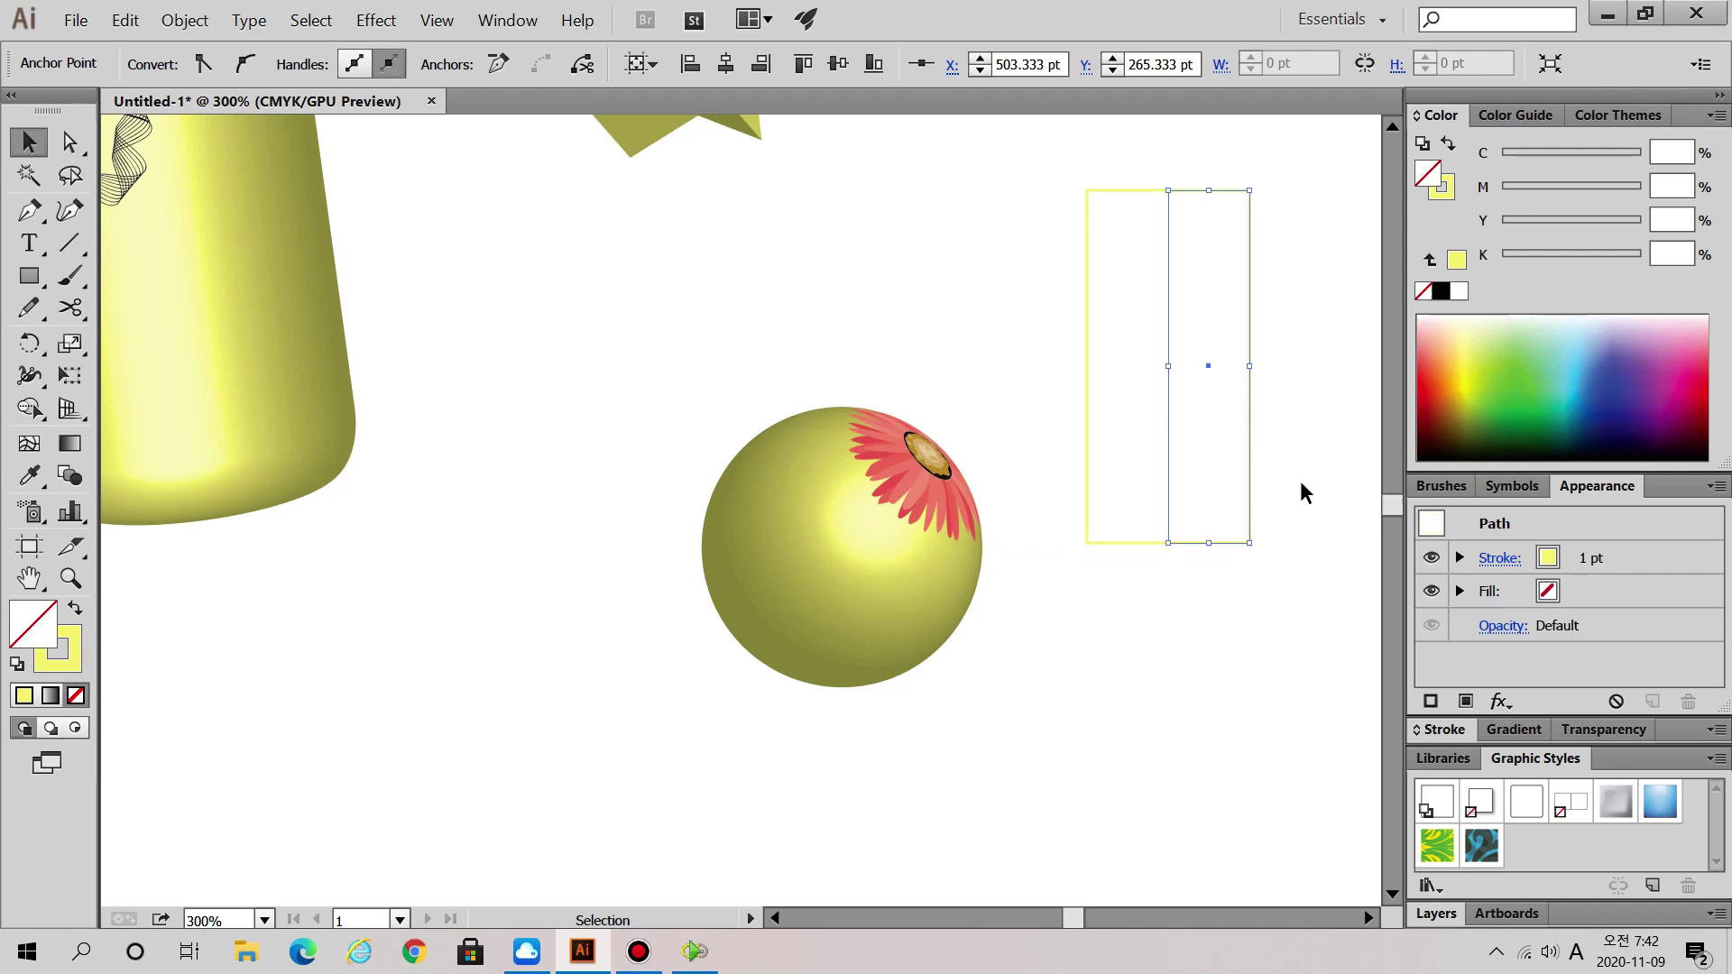
key("Delete")
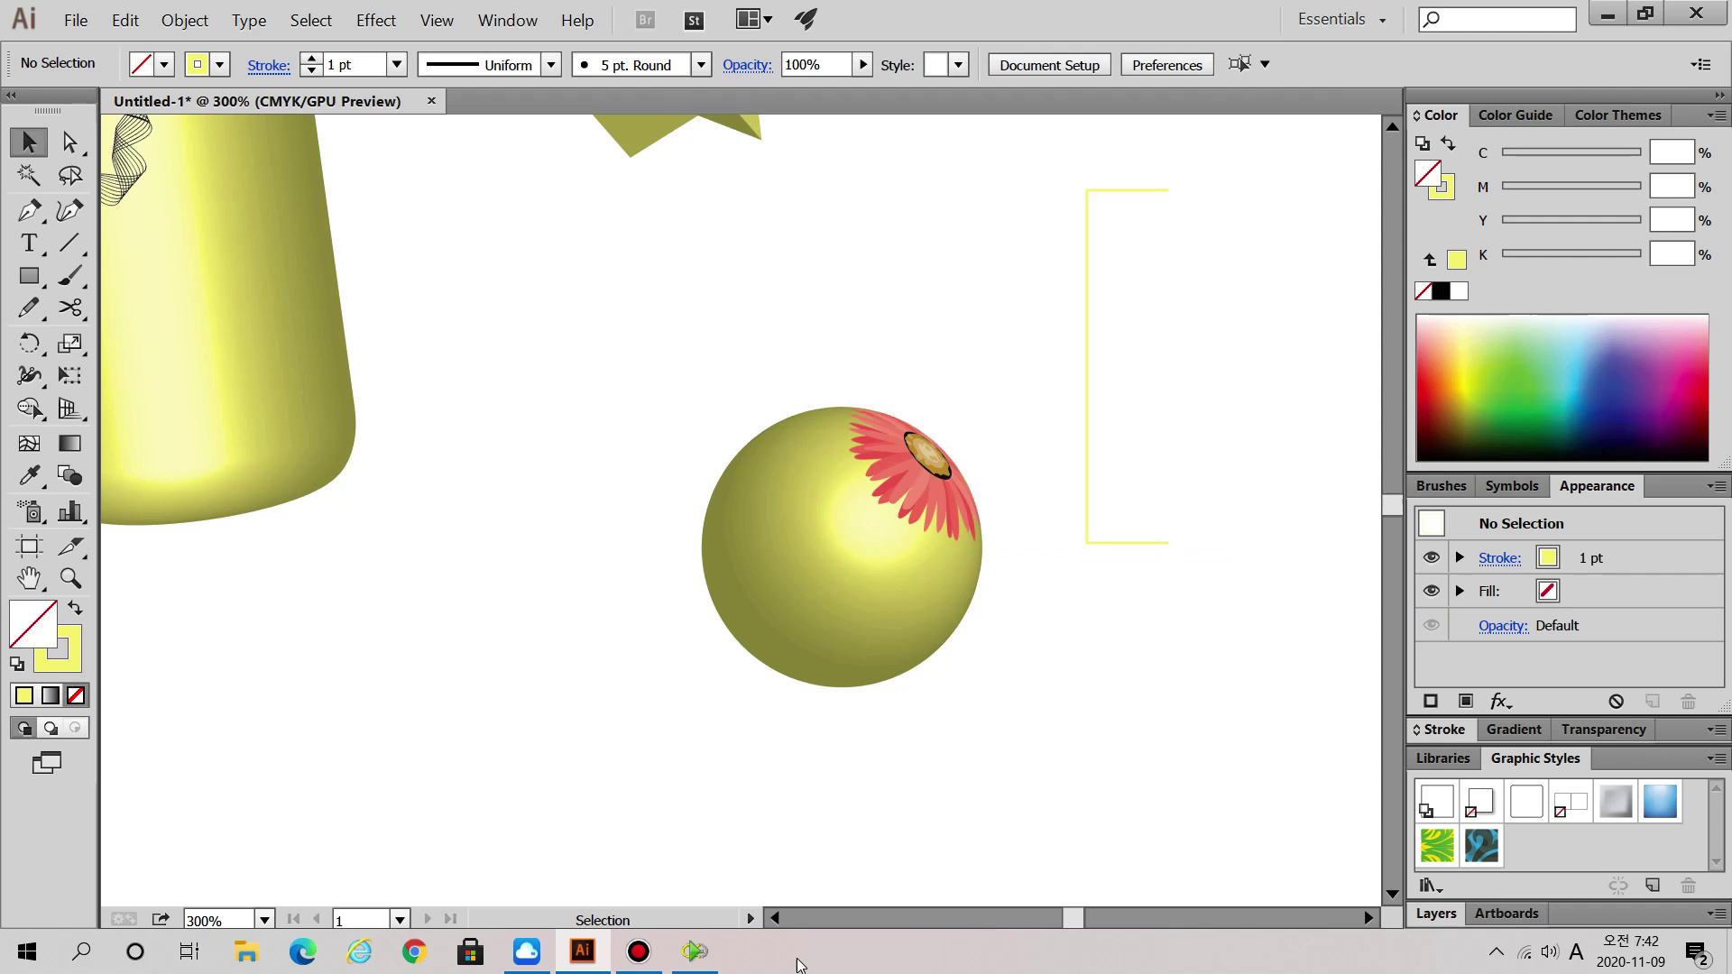
scroll(1161, 463, "up", 2)
scroll(1161, 464, "right", 3)
left_click_drag(826, 207, 996, 709)
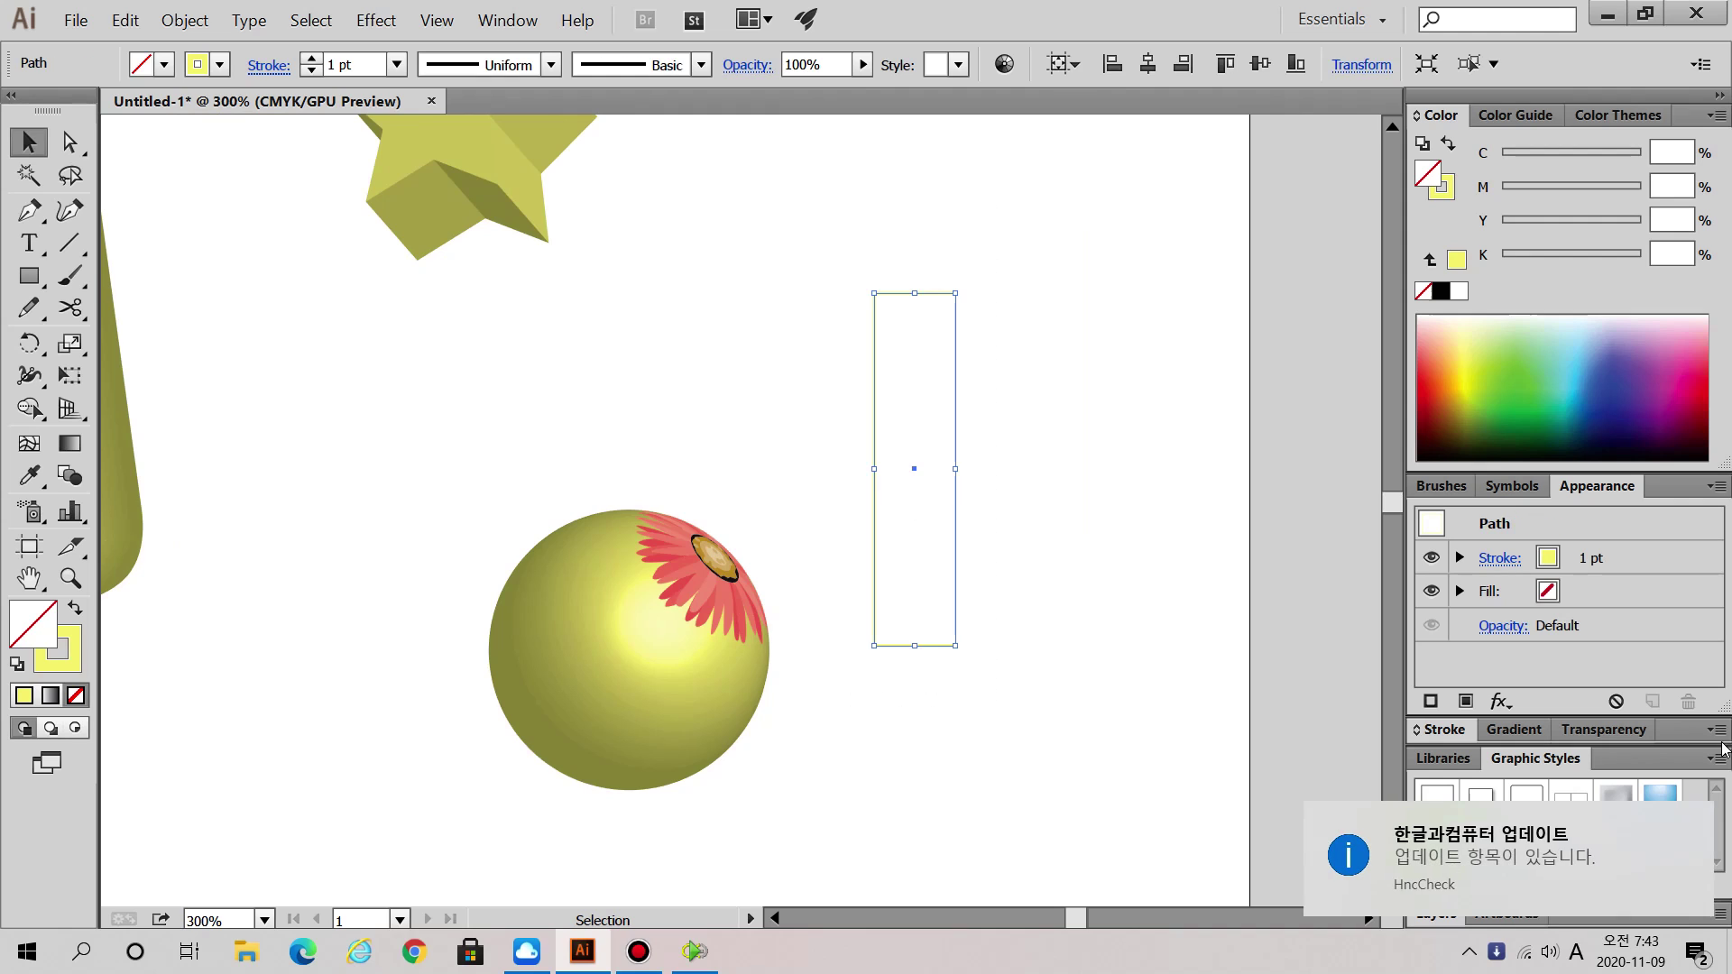
left_click(505, 343)
- Draw an open bracket-shaped path with the Pen tool to the right of the half rectangle, matching its height and opening to the right
key("p")
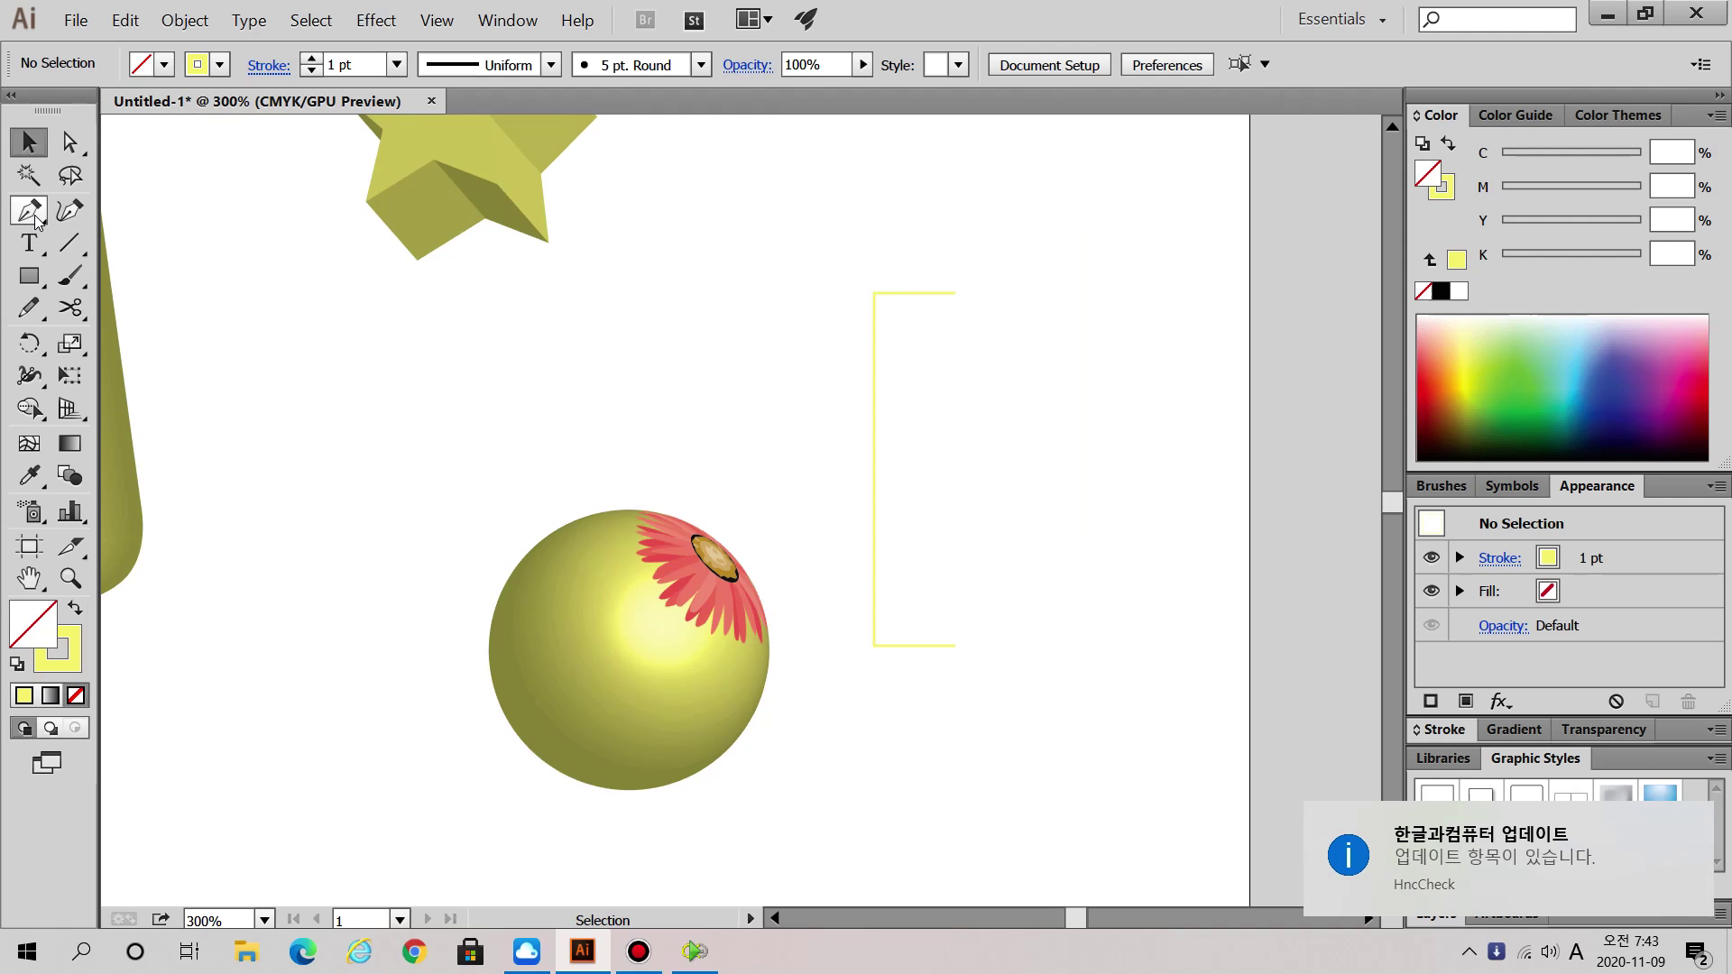
left_click(1128, 292)
left_click(1068, 293)
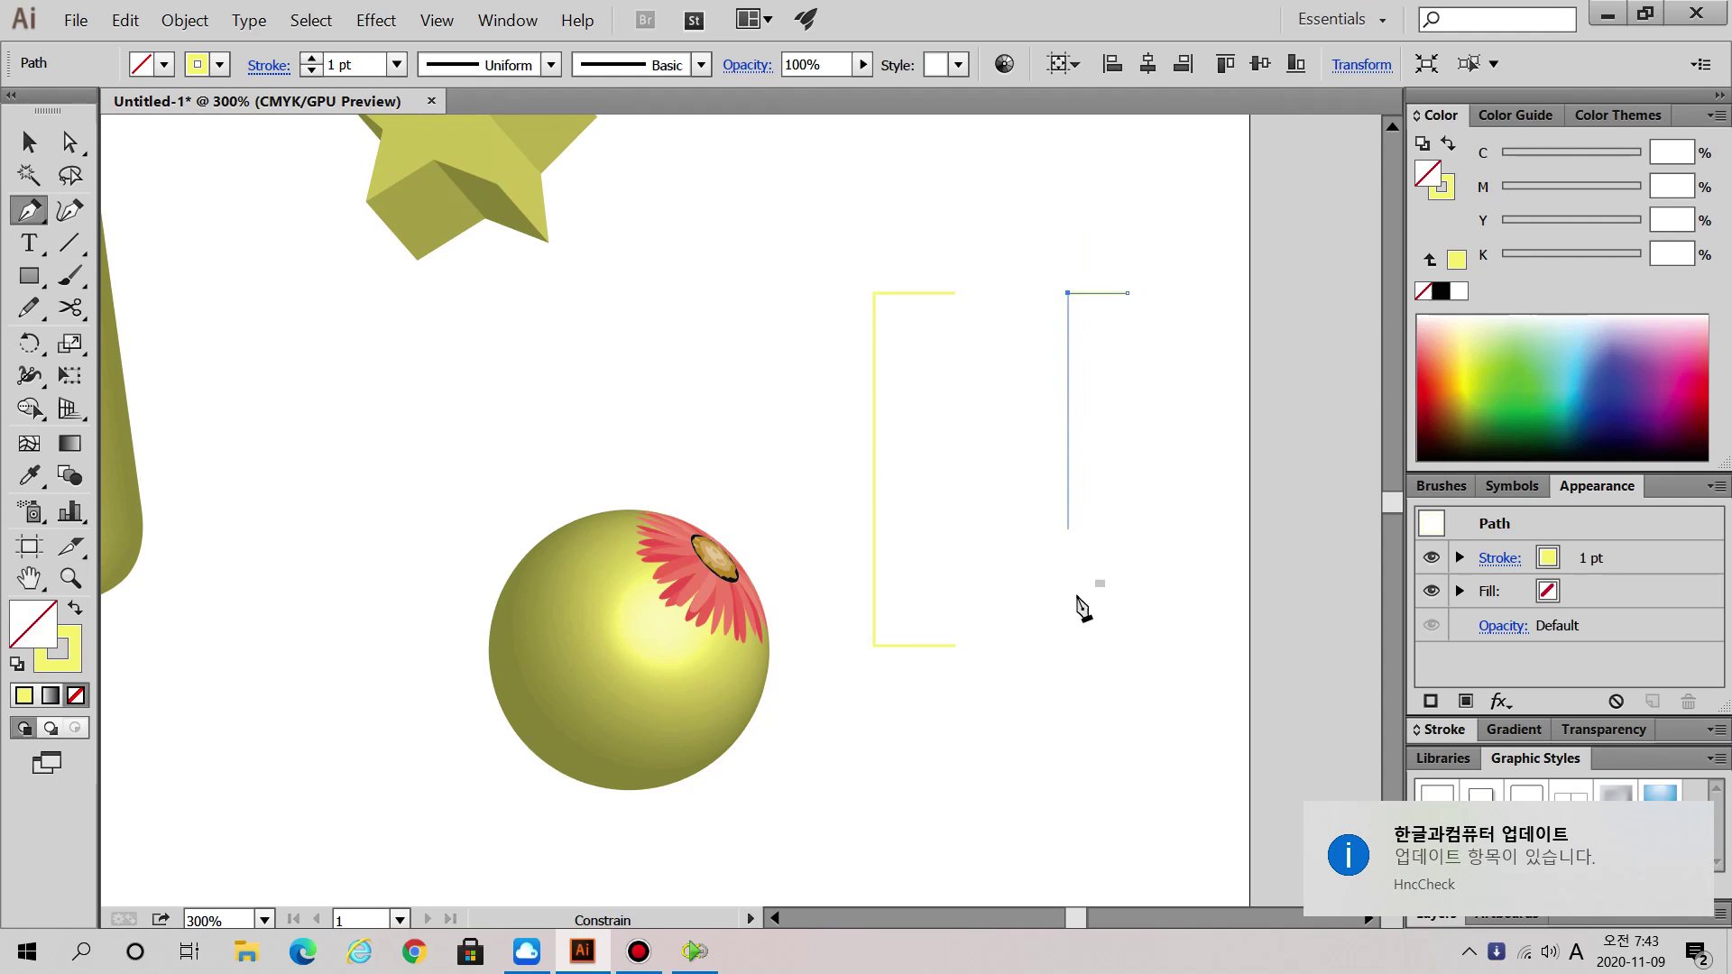
left_click(1127, 646)
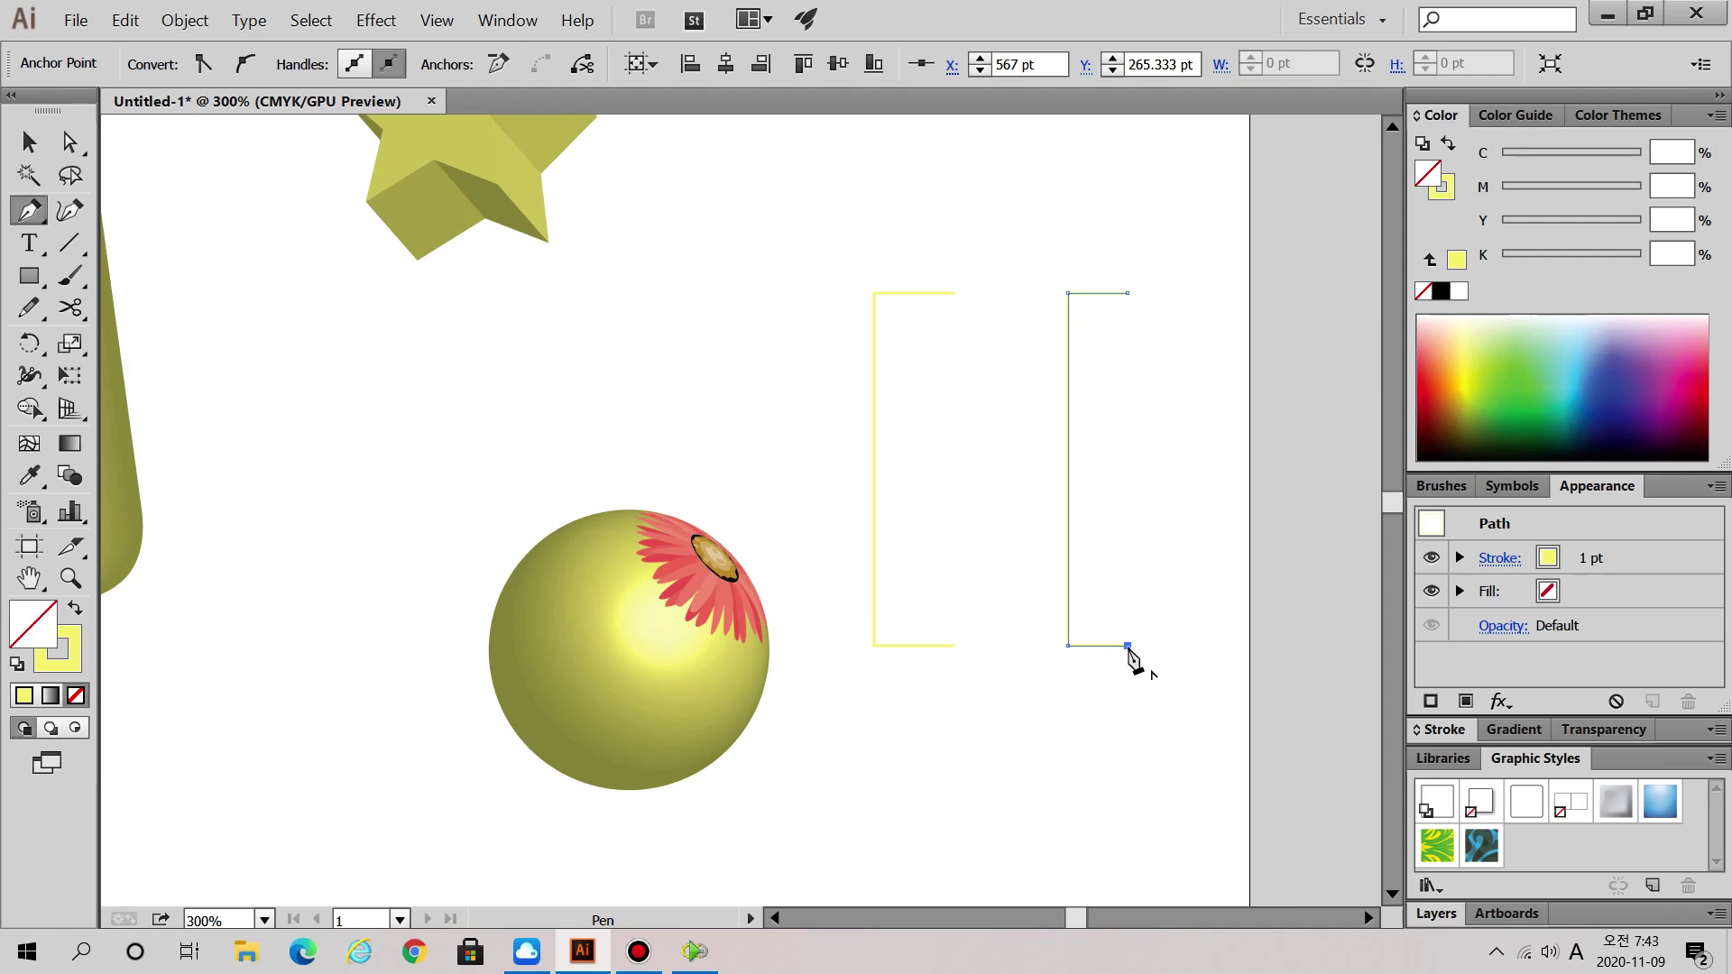
left_click(1126, 656, "ctrl")
- Draw a straight vertical line along the open ends of the new bracket path, extending beyond both ends, and check its alignment
left_click(69, 242)
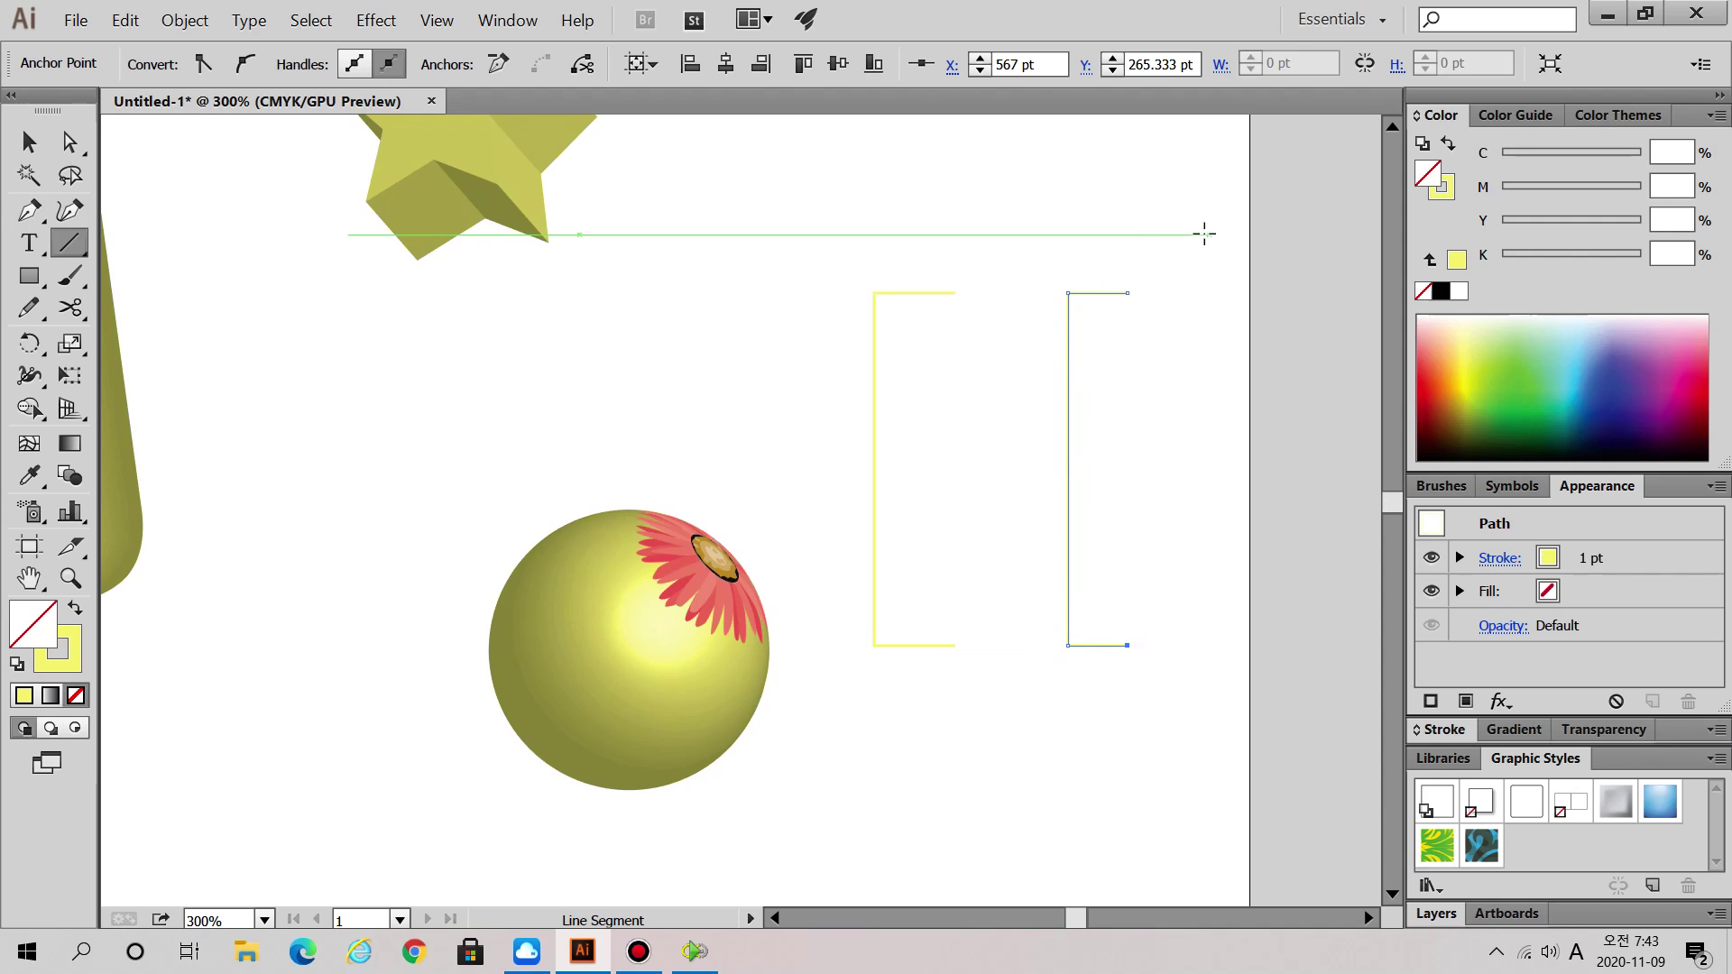
left_click_drag(1128, 245, 1167, 839)
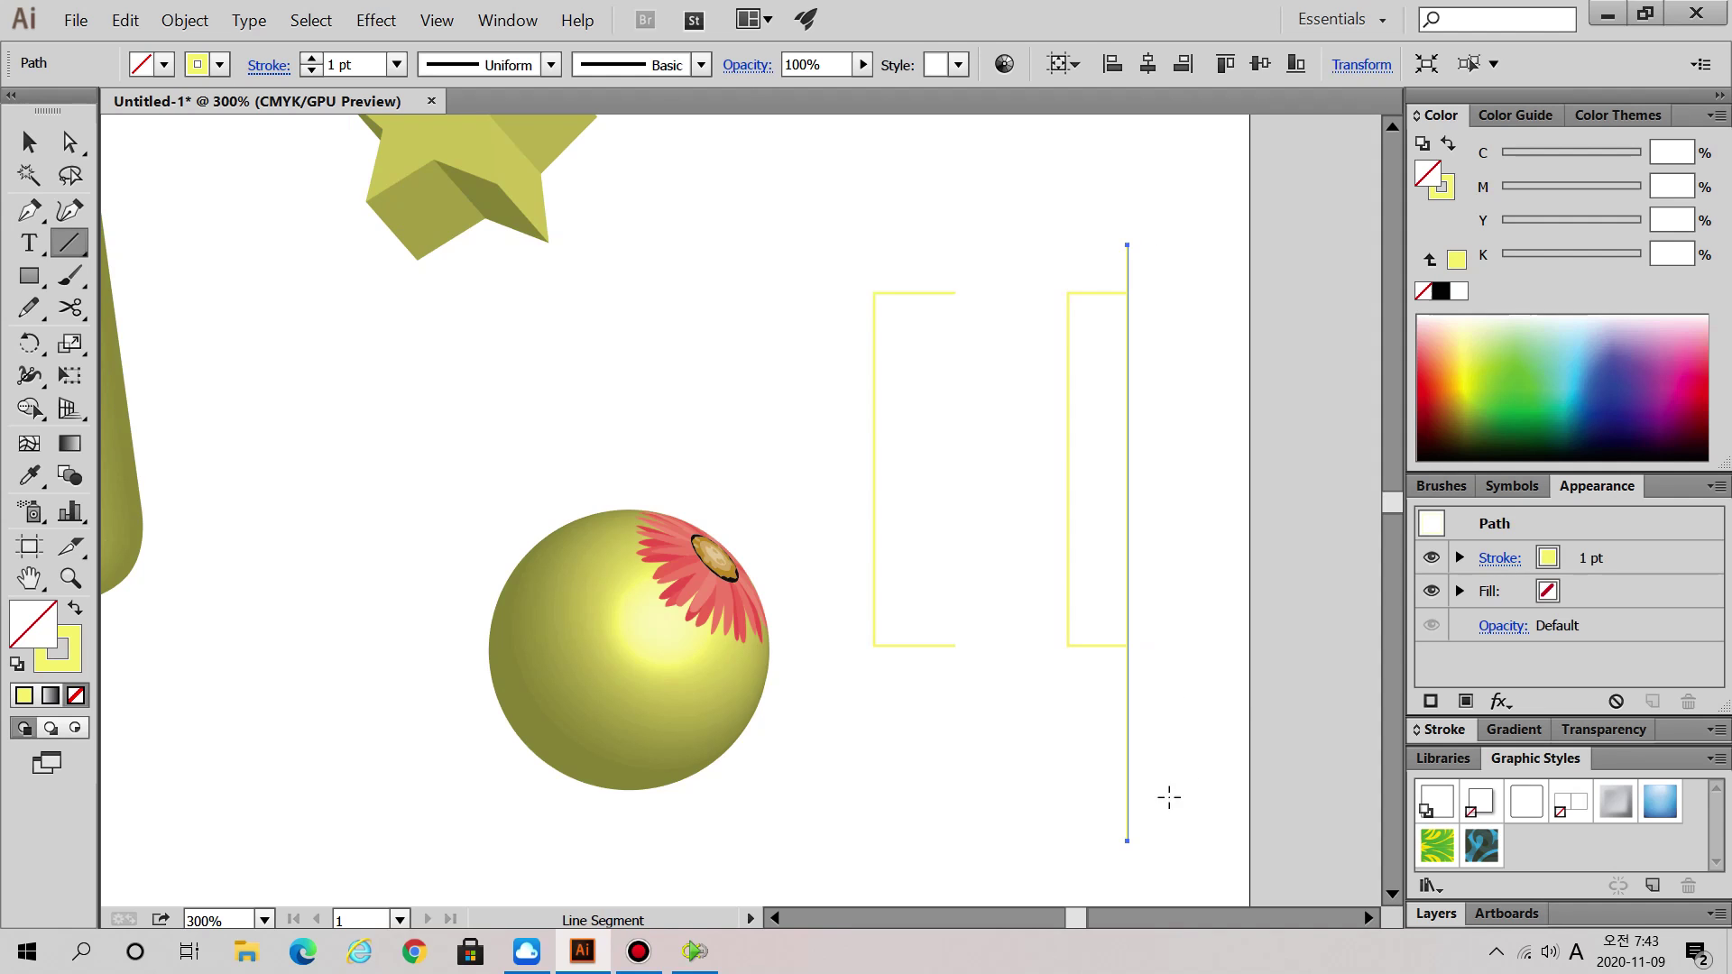
scroll(1179, 559, "up", 4, "alt")
scroll(992, 341, "down", 4, "alt")
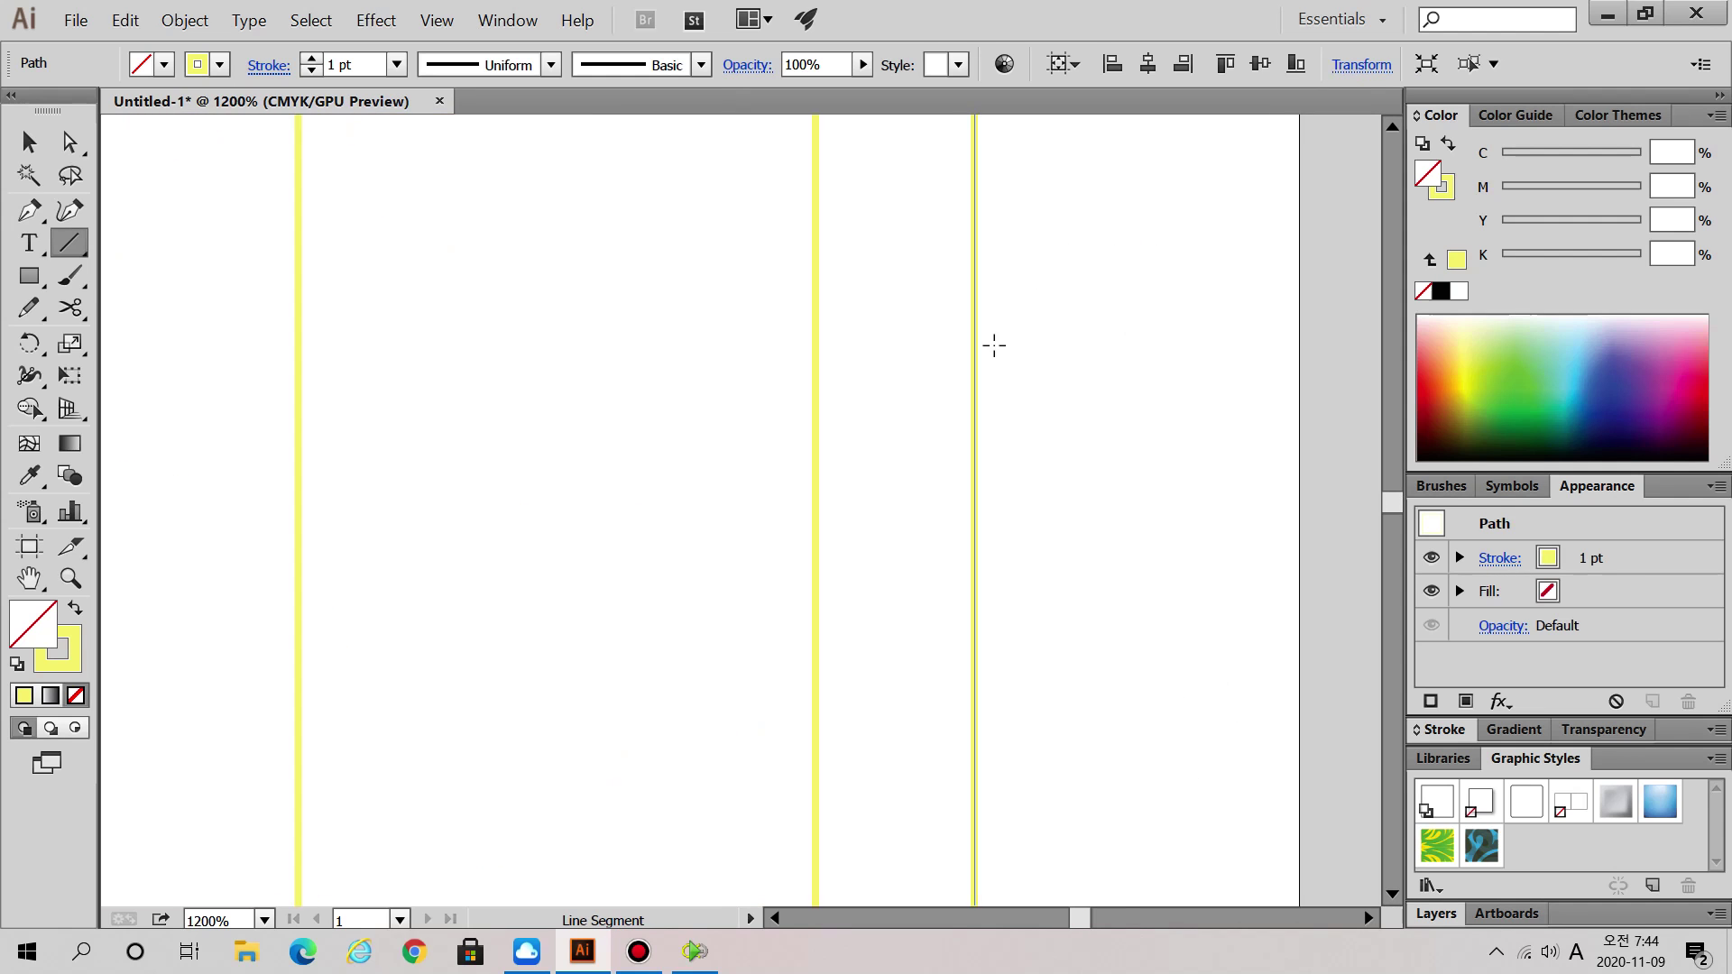
- Duplicate the narrow bracket path together with its vertical line, placing the copy to the right beyond the artboard edge
scroll(987, 306, "up", 3, "alt")
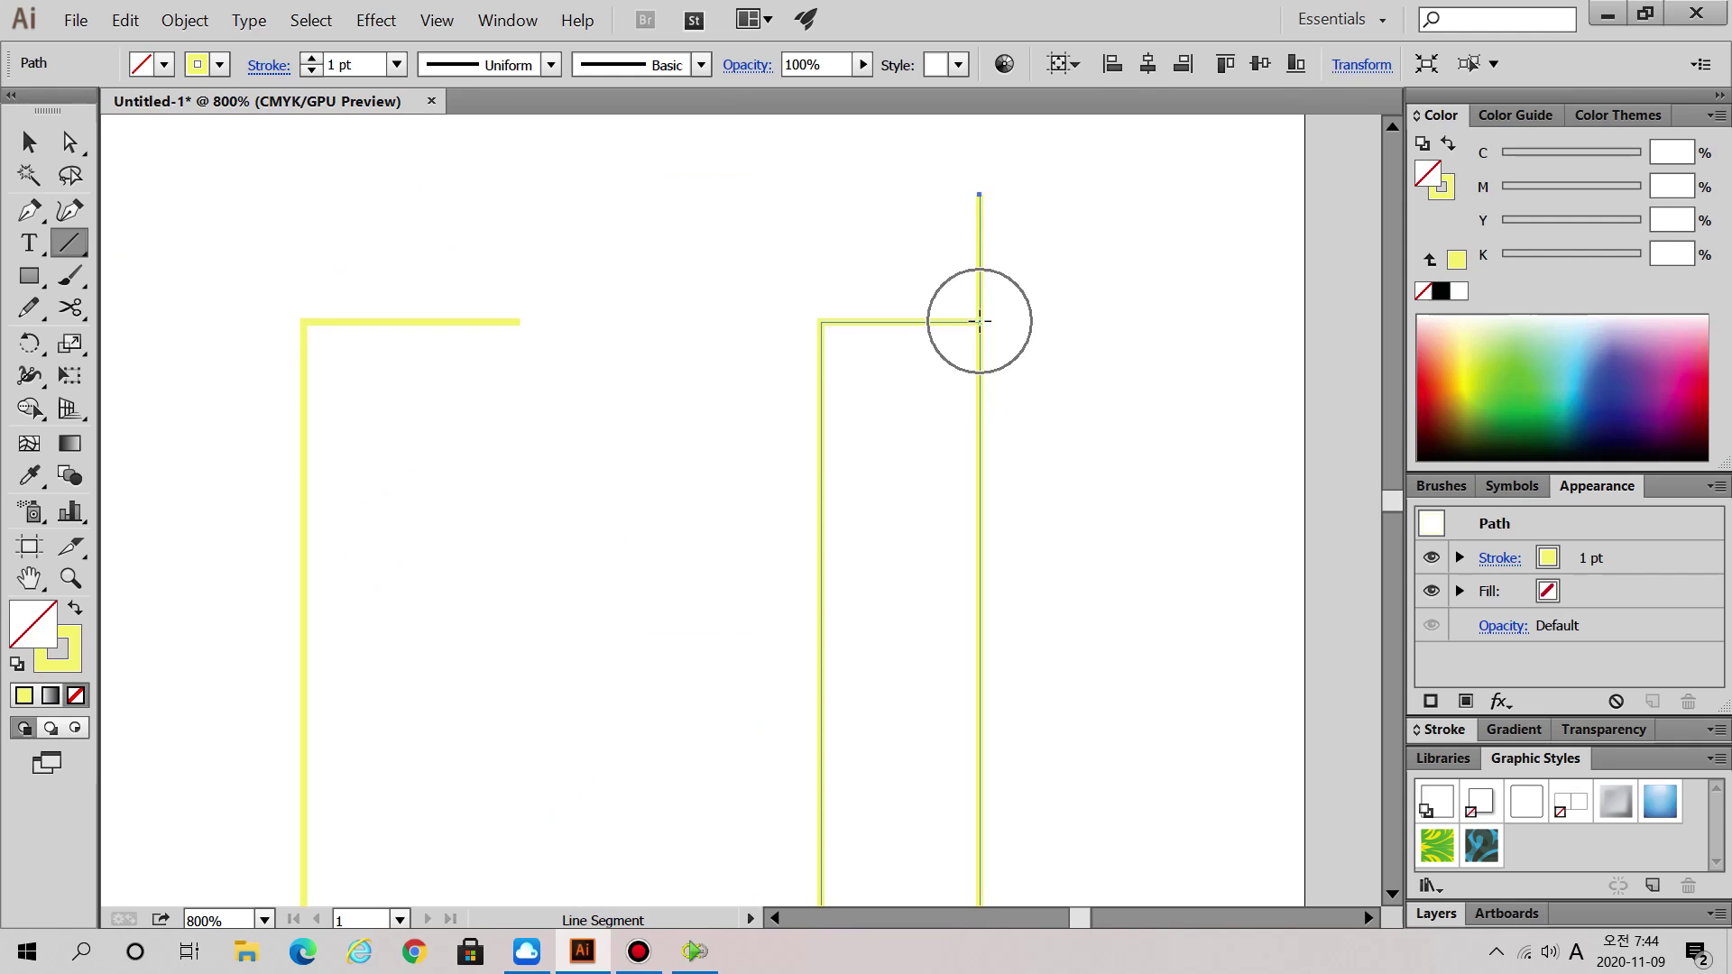
scroll(970, 545, "down", 2, "alt")
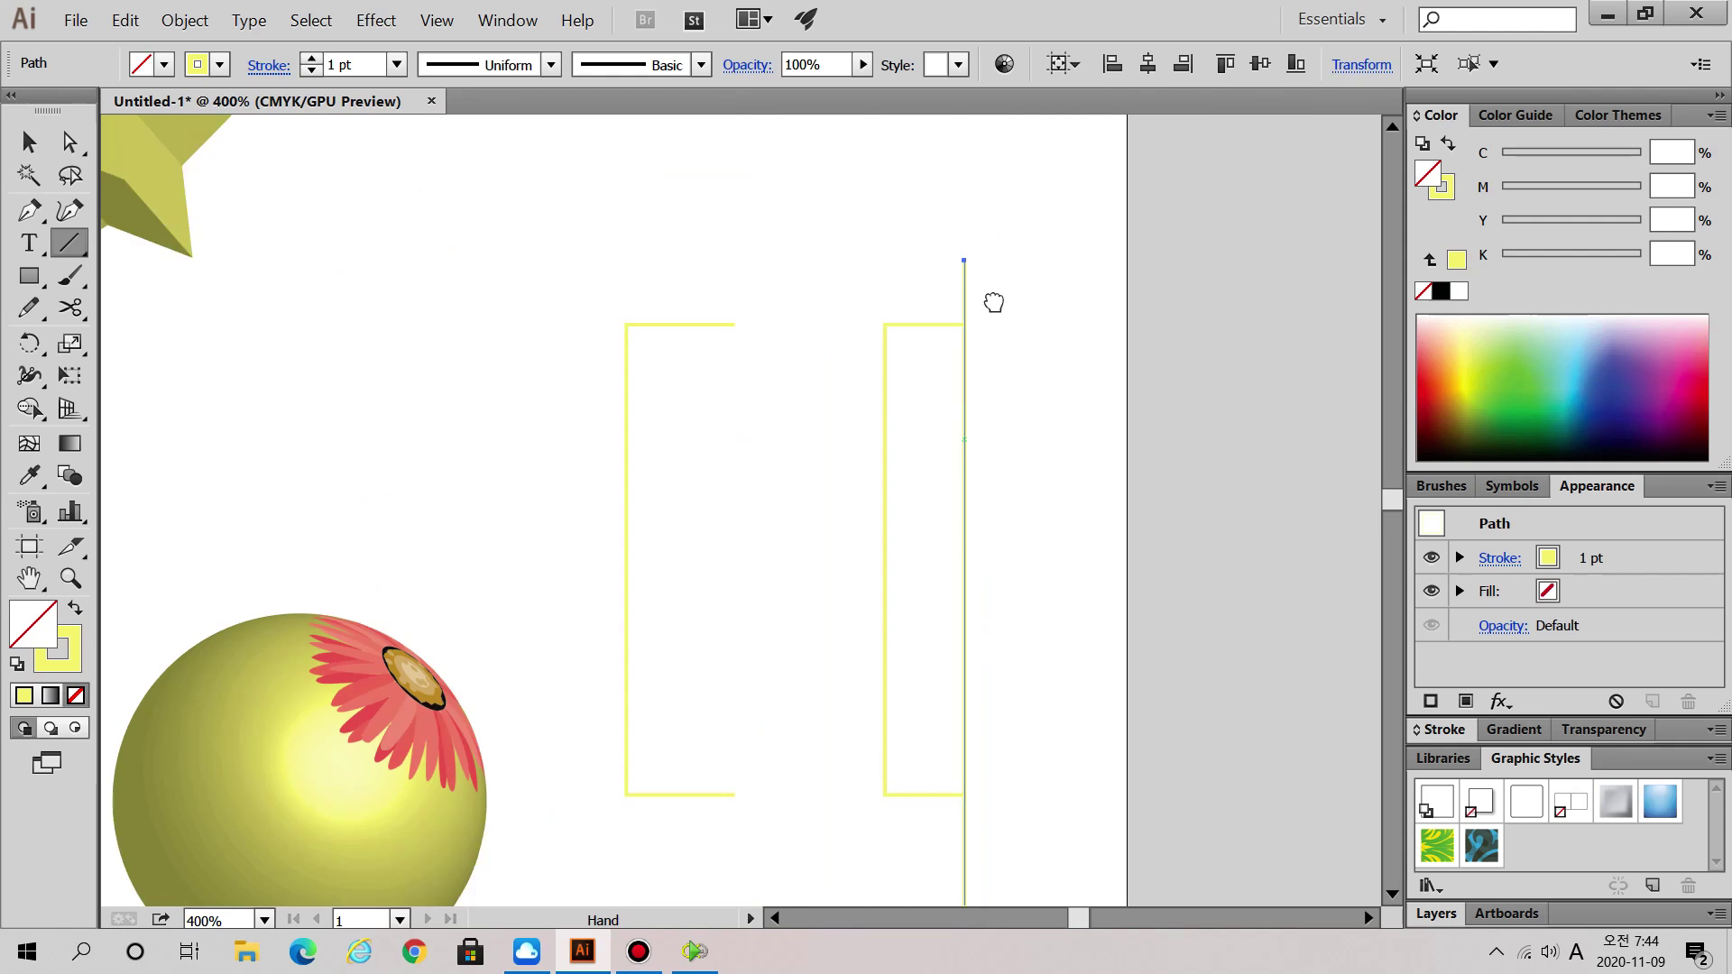
key("v")
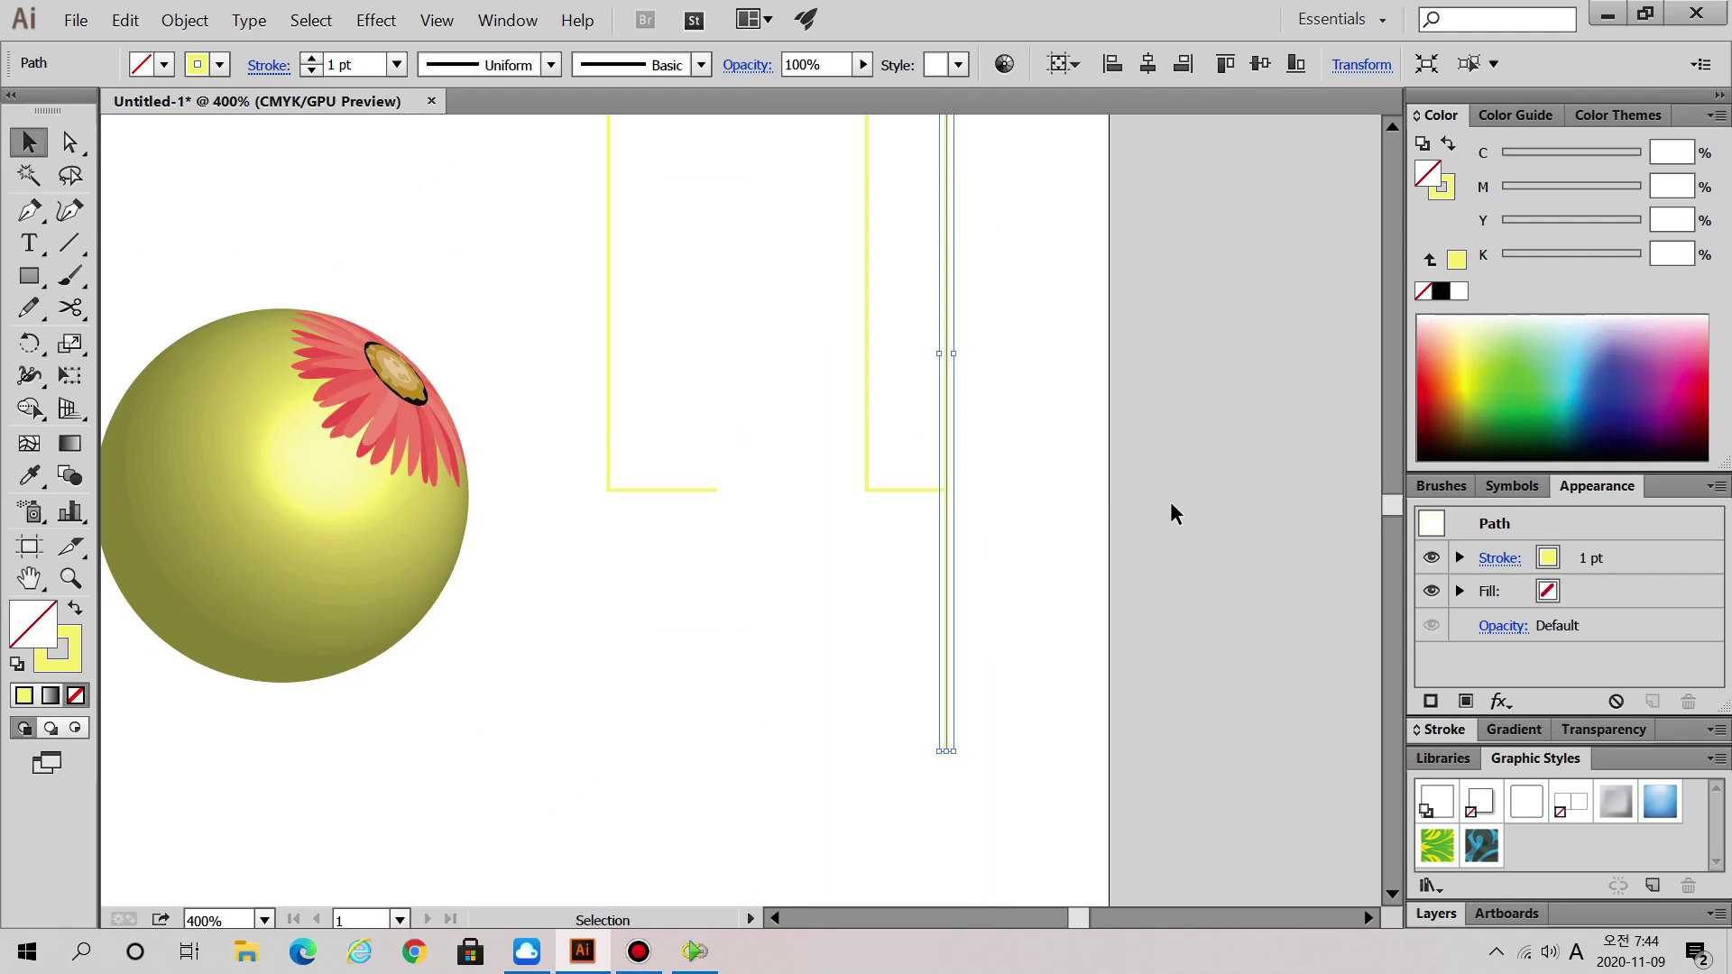
left_click(1025, 451)
left_click_drag(1027, 164, 1047, 521)
left_click_drag(992, 338, 1218, 381)
- Shorten the top edge of the copied bracket so its end point stops short of the vertical line
left_click(305, 194)
left_click(71, 144)
left_click(1292, 582)
scroll(1290, 581, "down", 1)
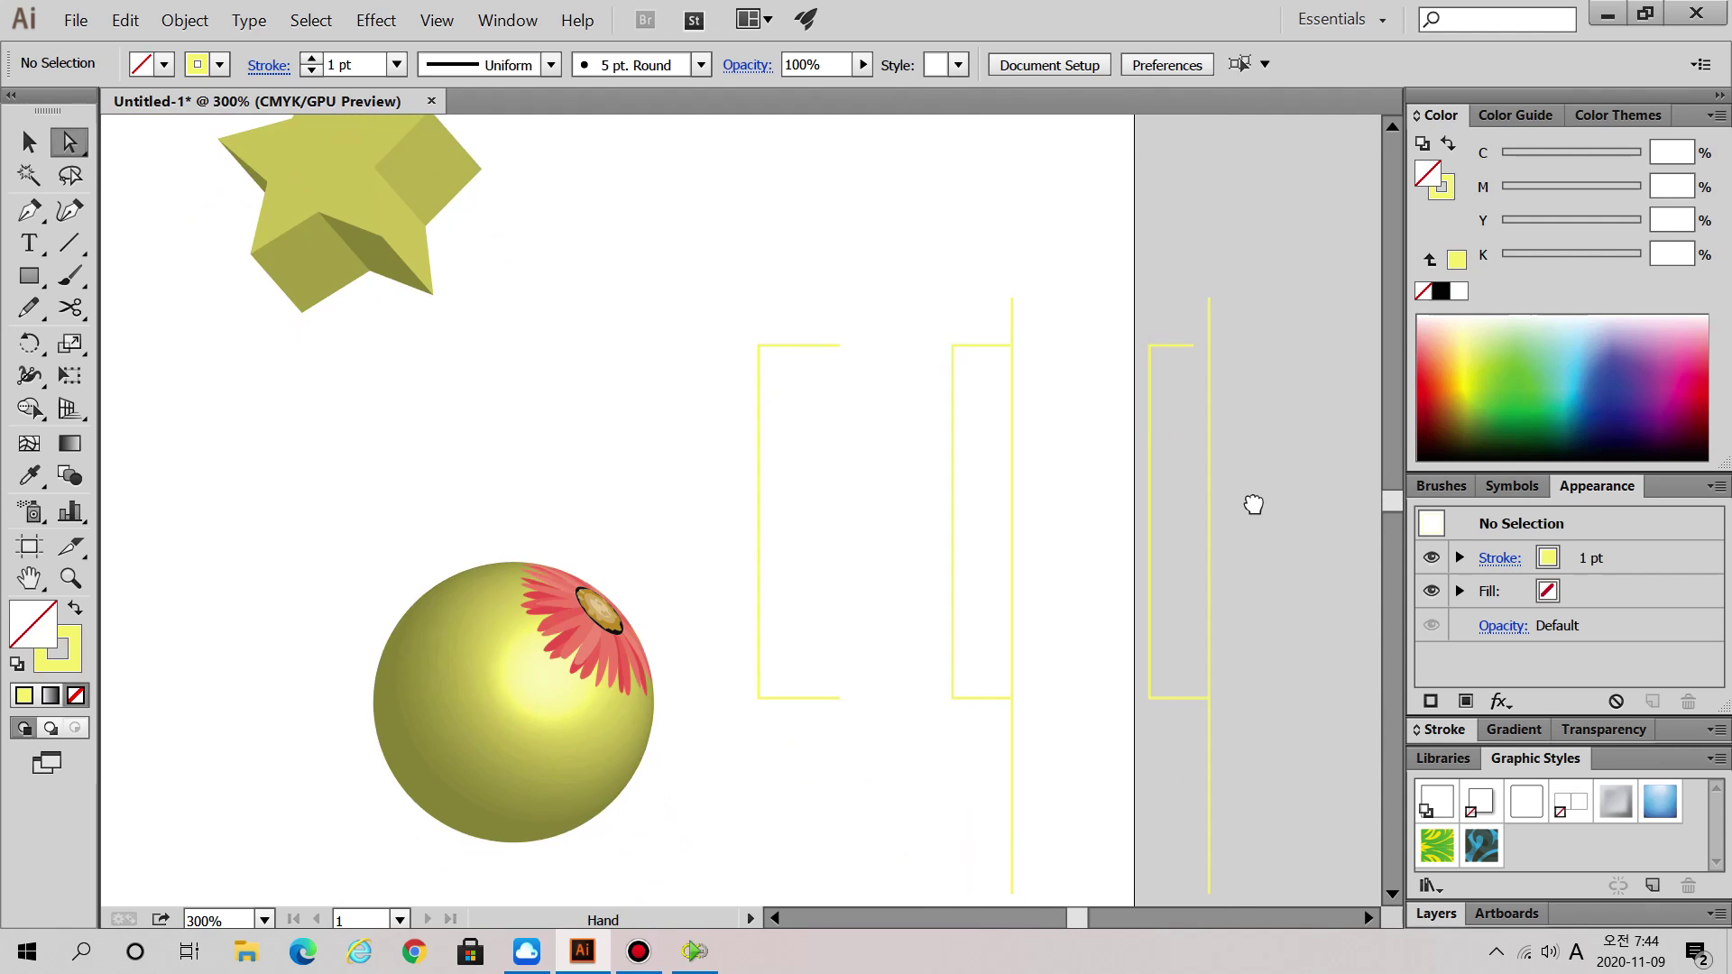
- Delete both vertical lines, keeping only the three open bracket profiles
left_click(1014, 334)
left_click(1211, 323, "shift")
key("Delete")
left_click(1227, 361)
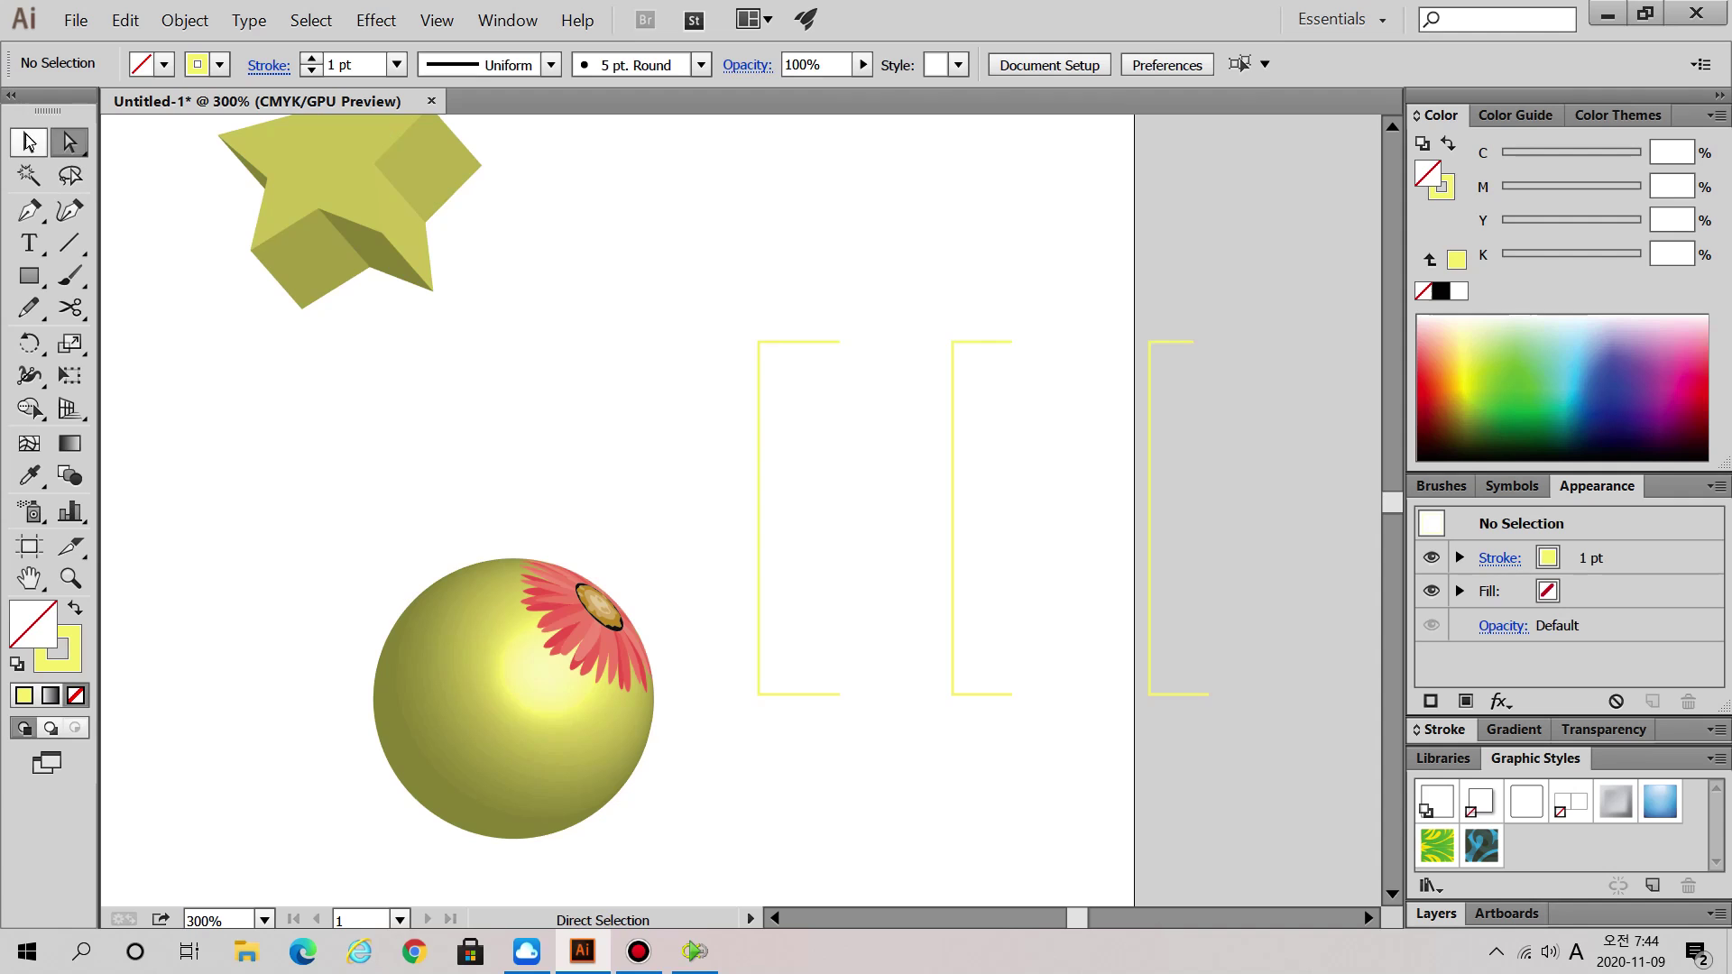
- Select the bracket profile nearest the sphere and open the 3D Revolve options for it
key("v")
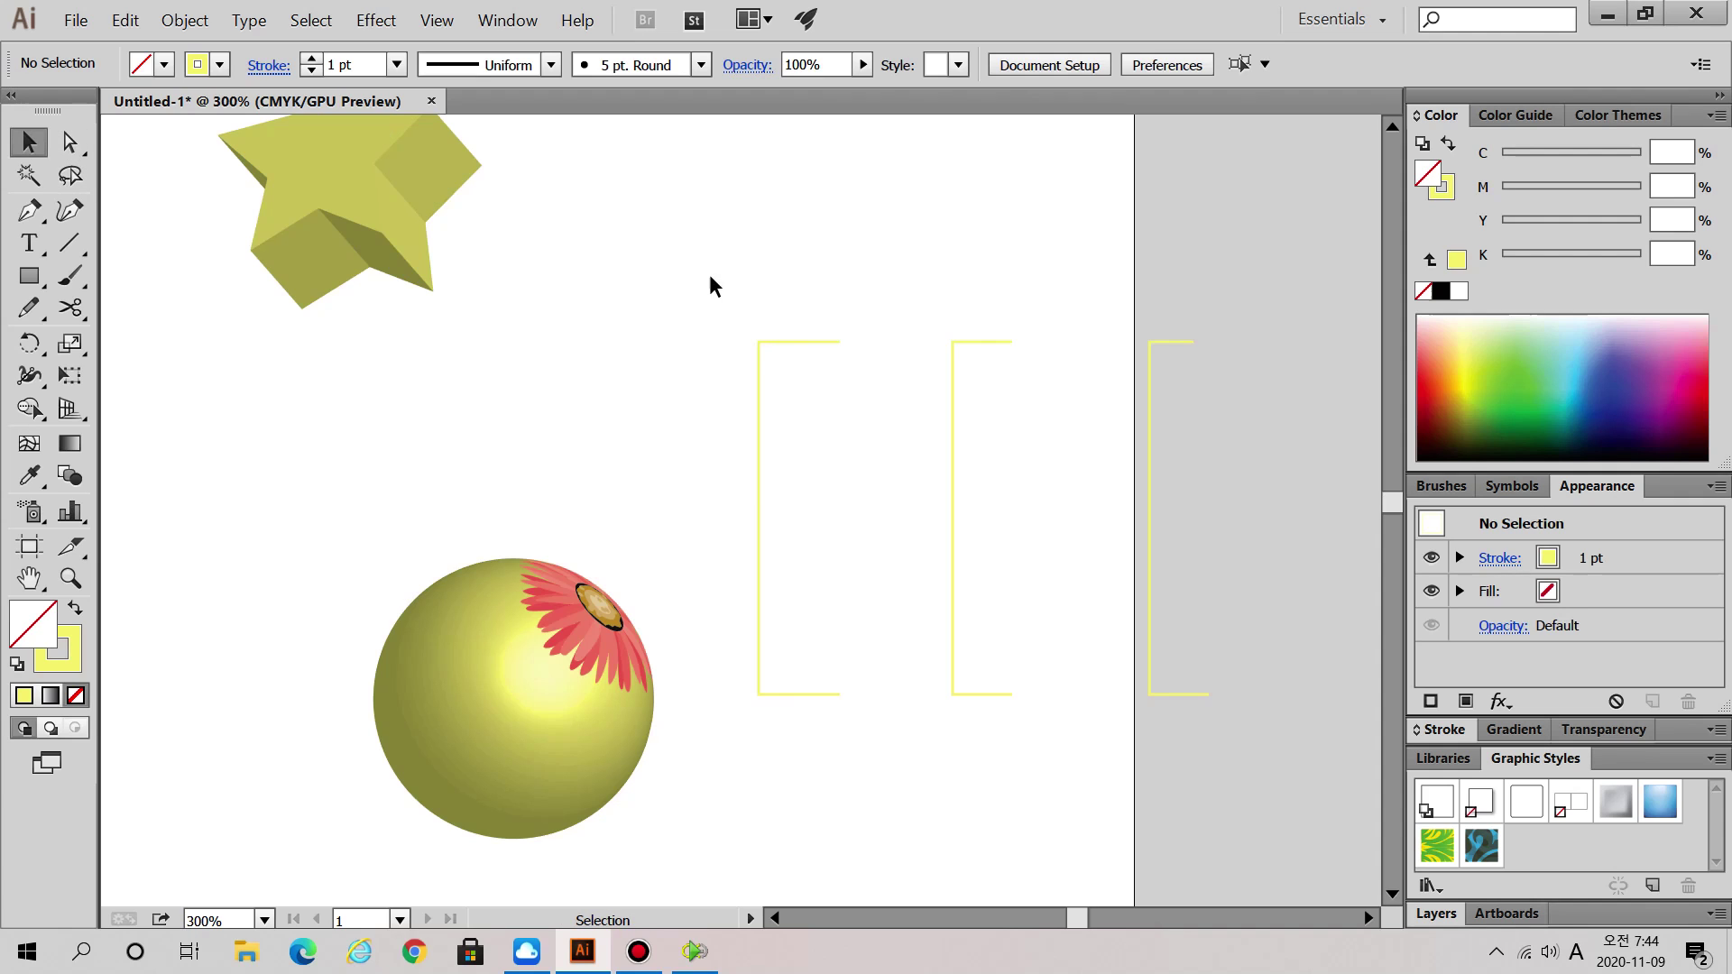
left_click_drag(713, 278, 822, 613)
left_click_drag(1000, 521, 1115, 871)
left_click_drag(1097, 233, 1194, 505)
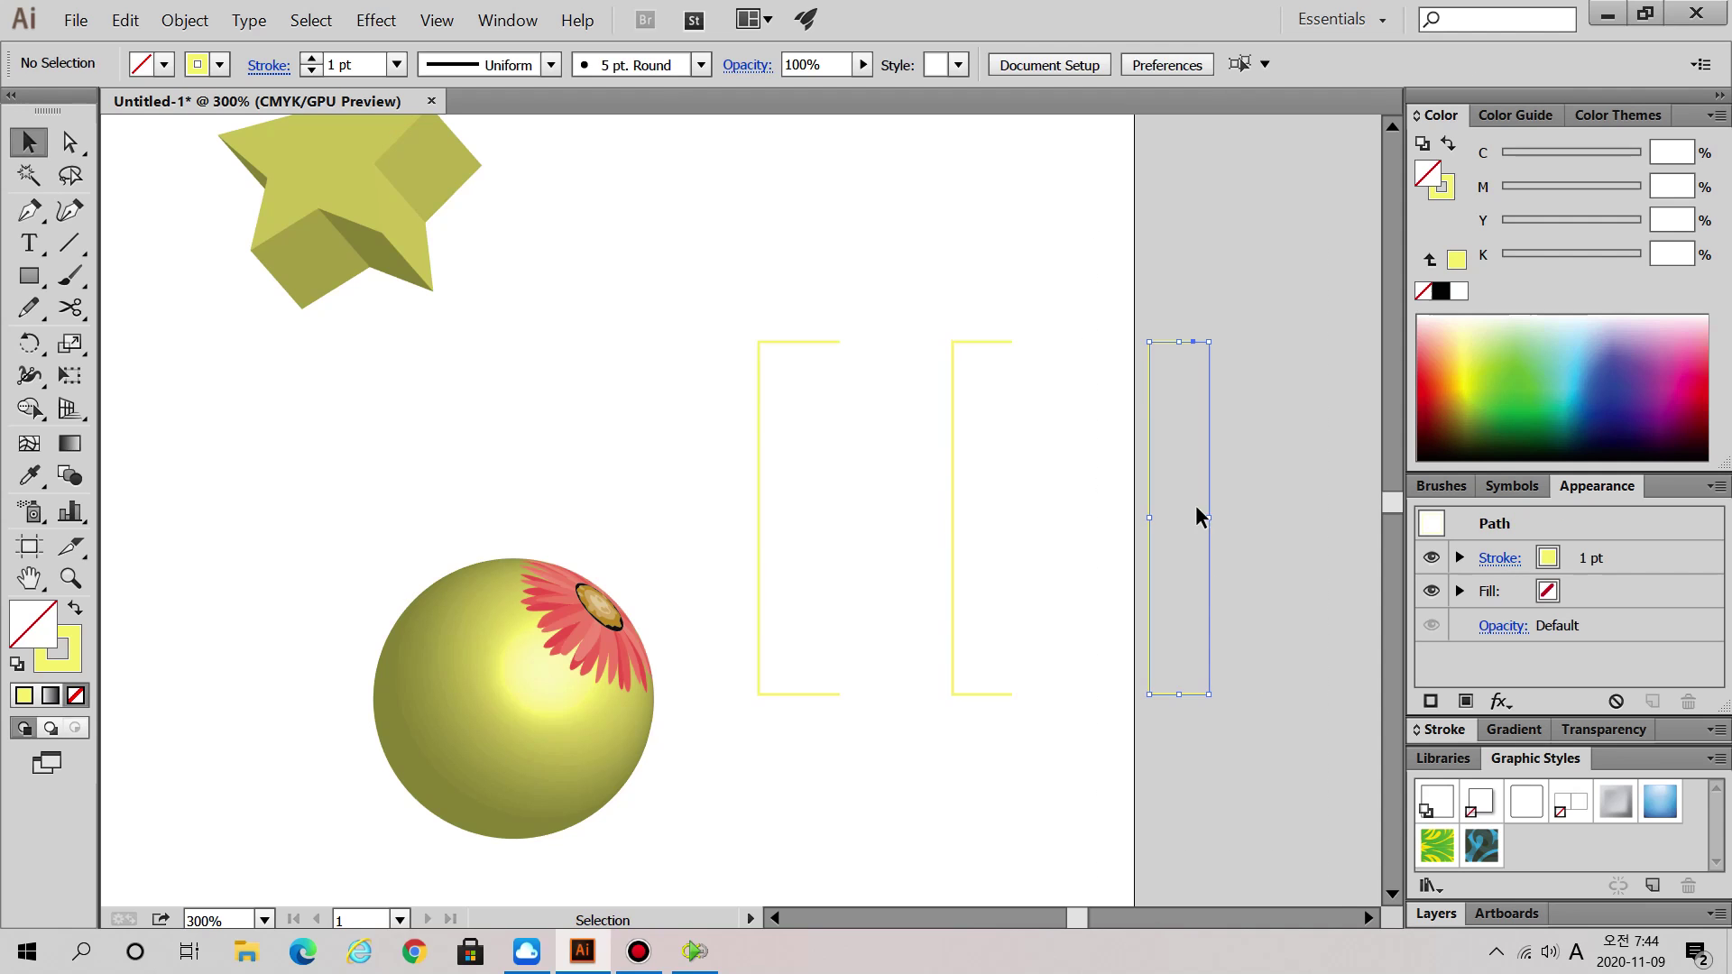
left_click(798, 403)
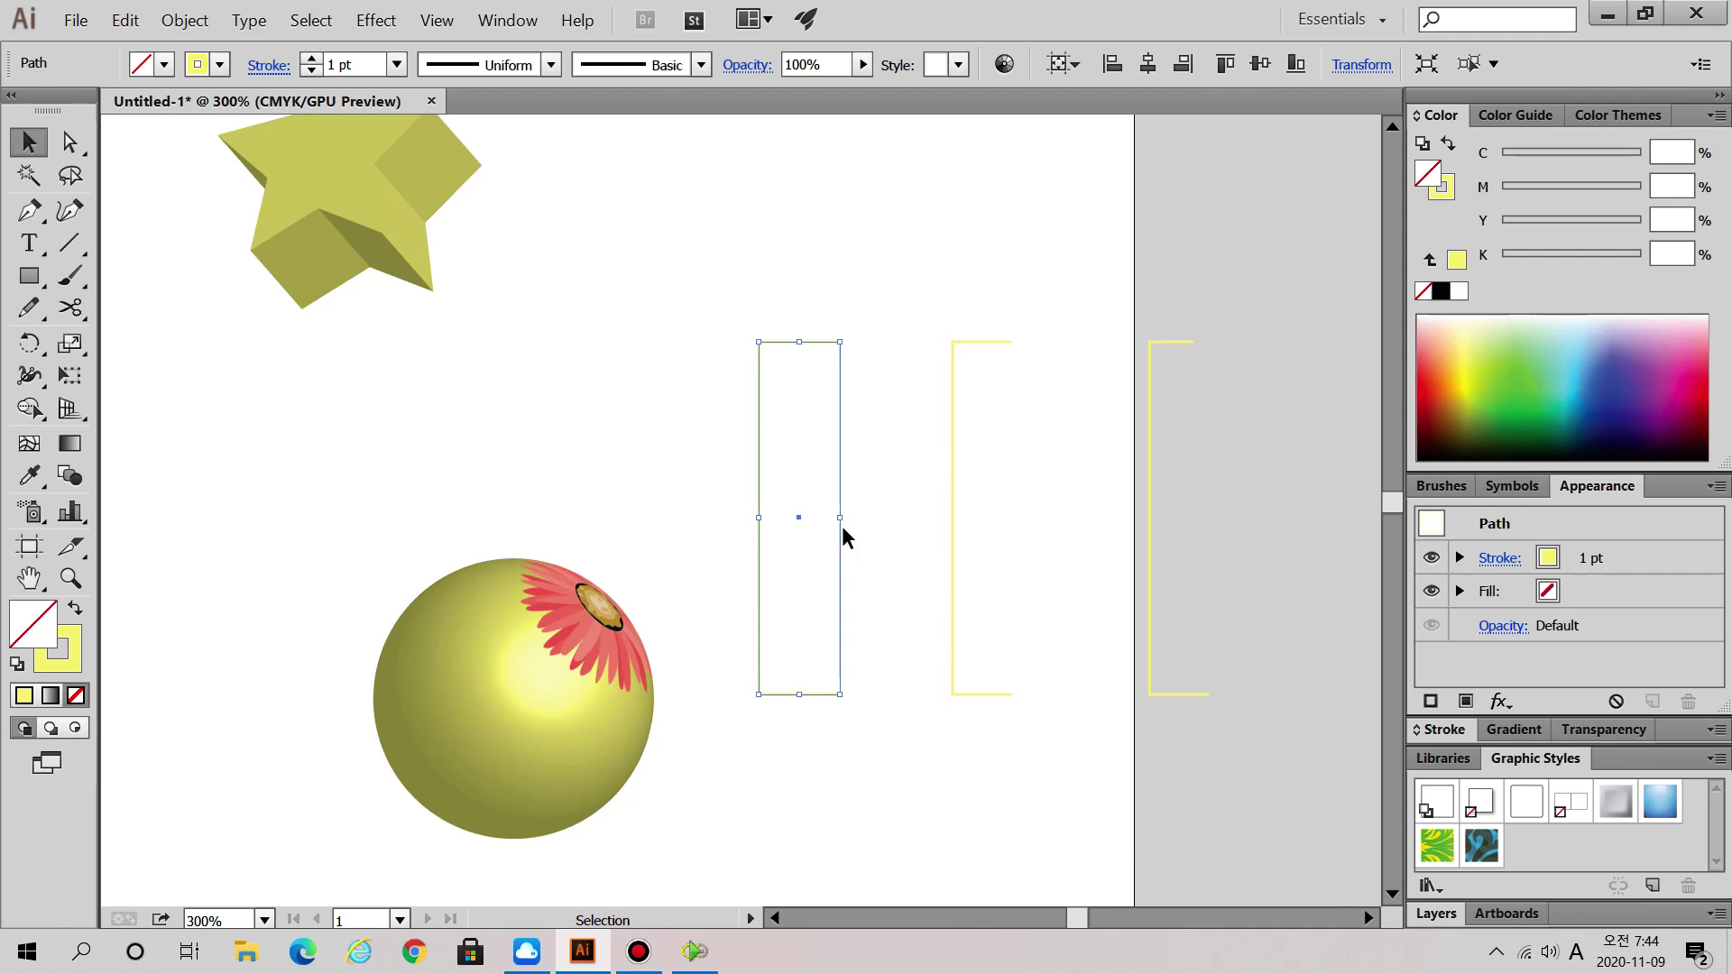
left_click(376, 20)
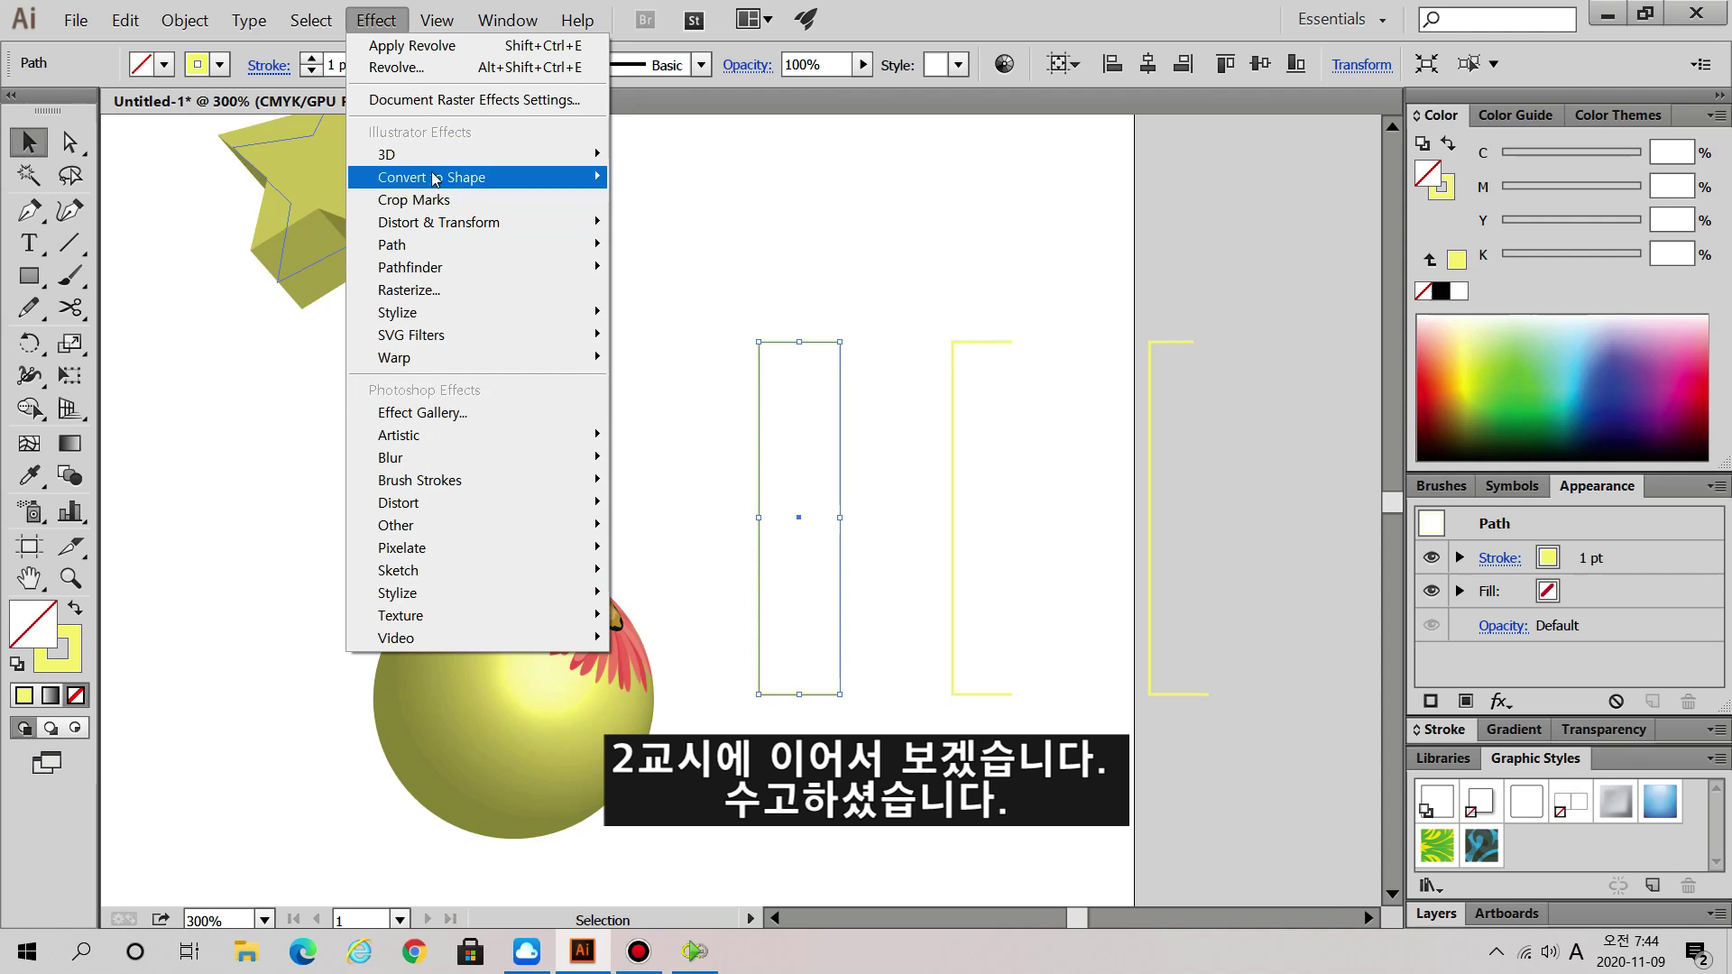
mouse_move(560, 154)
left_click(754, 179)
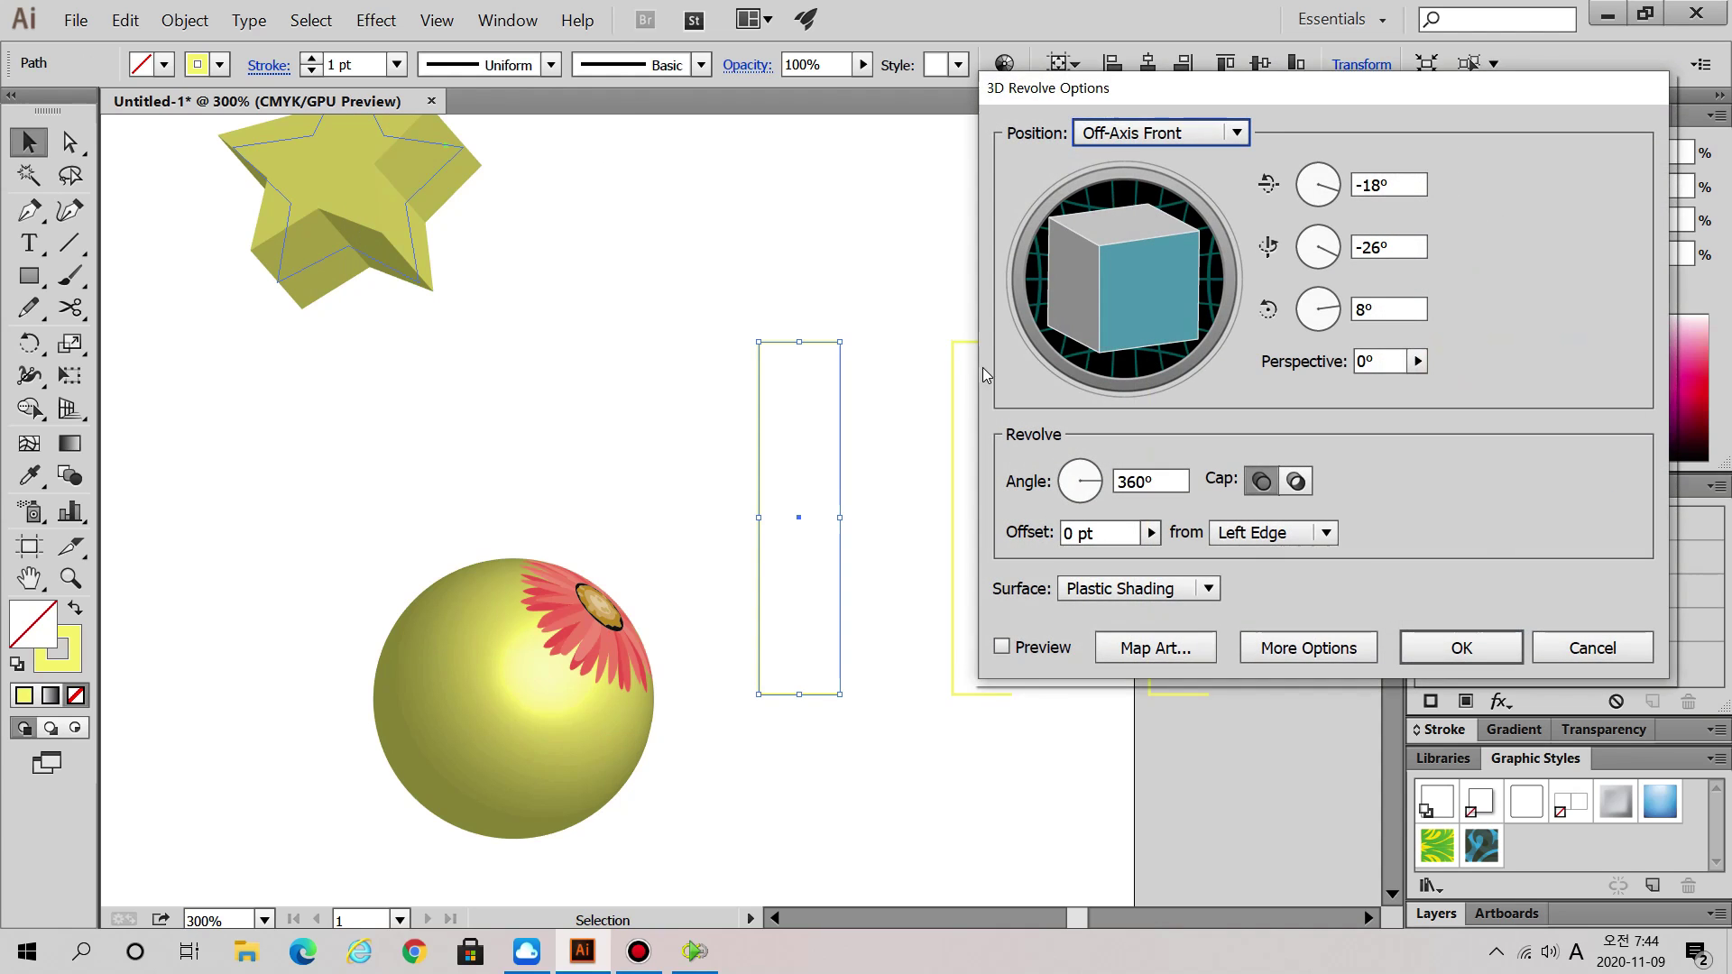